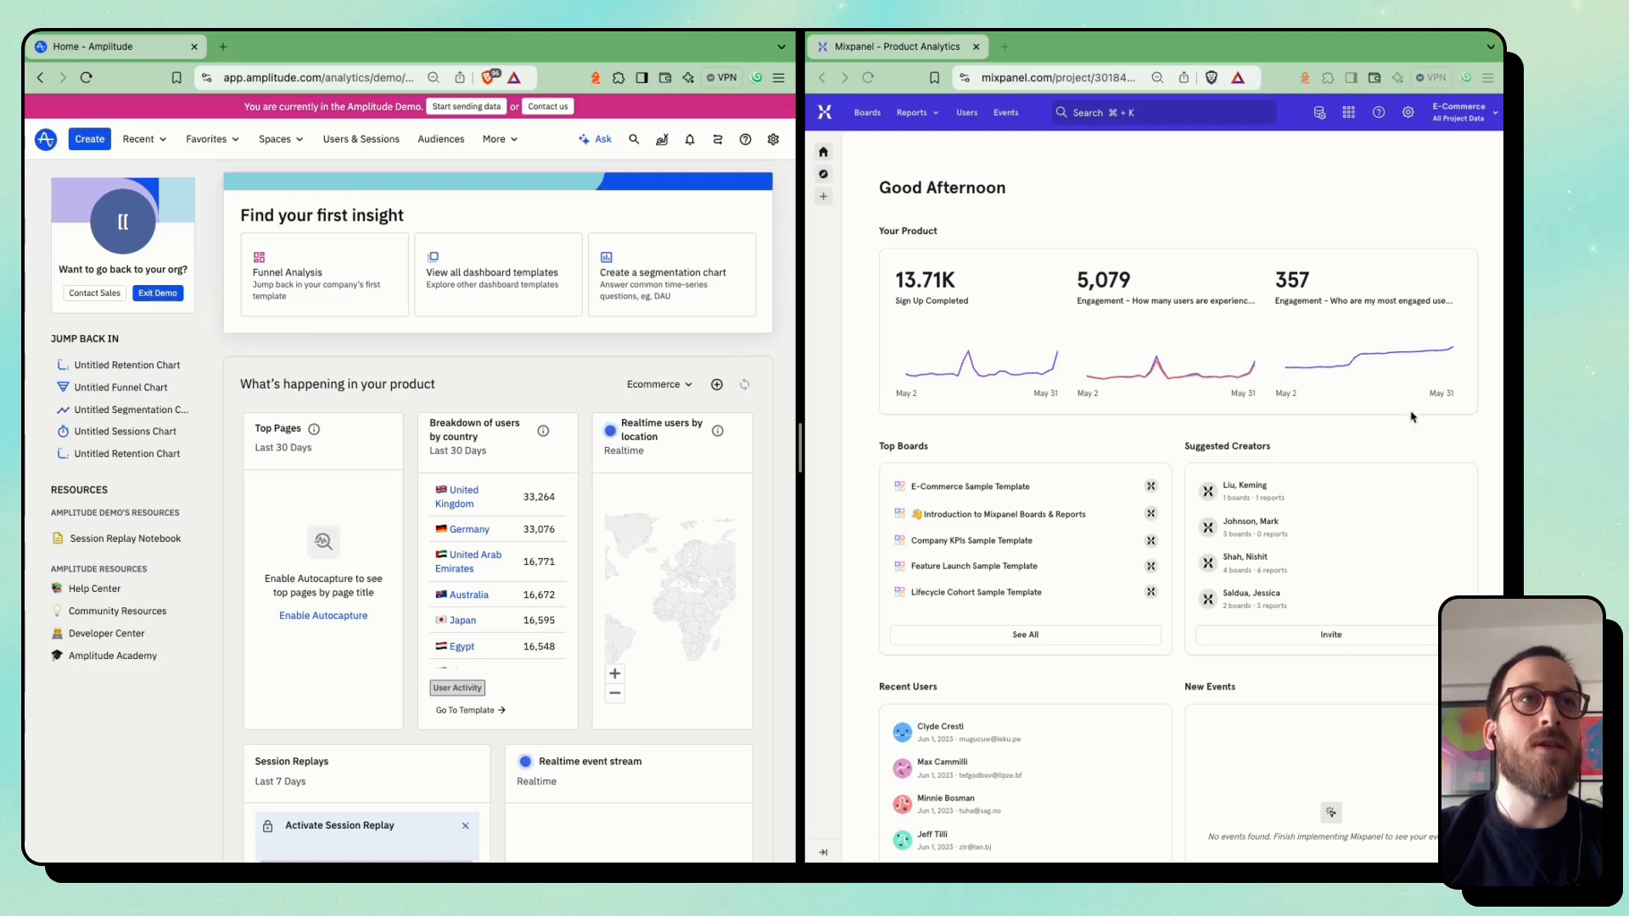
Look over the home pages of Mixpanel and Amplitude, including boards, recent users, session replays and event stream sections
scroll(963, 459, "down", 5)
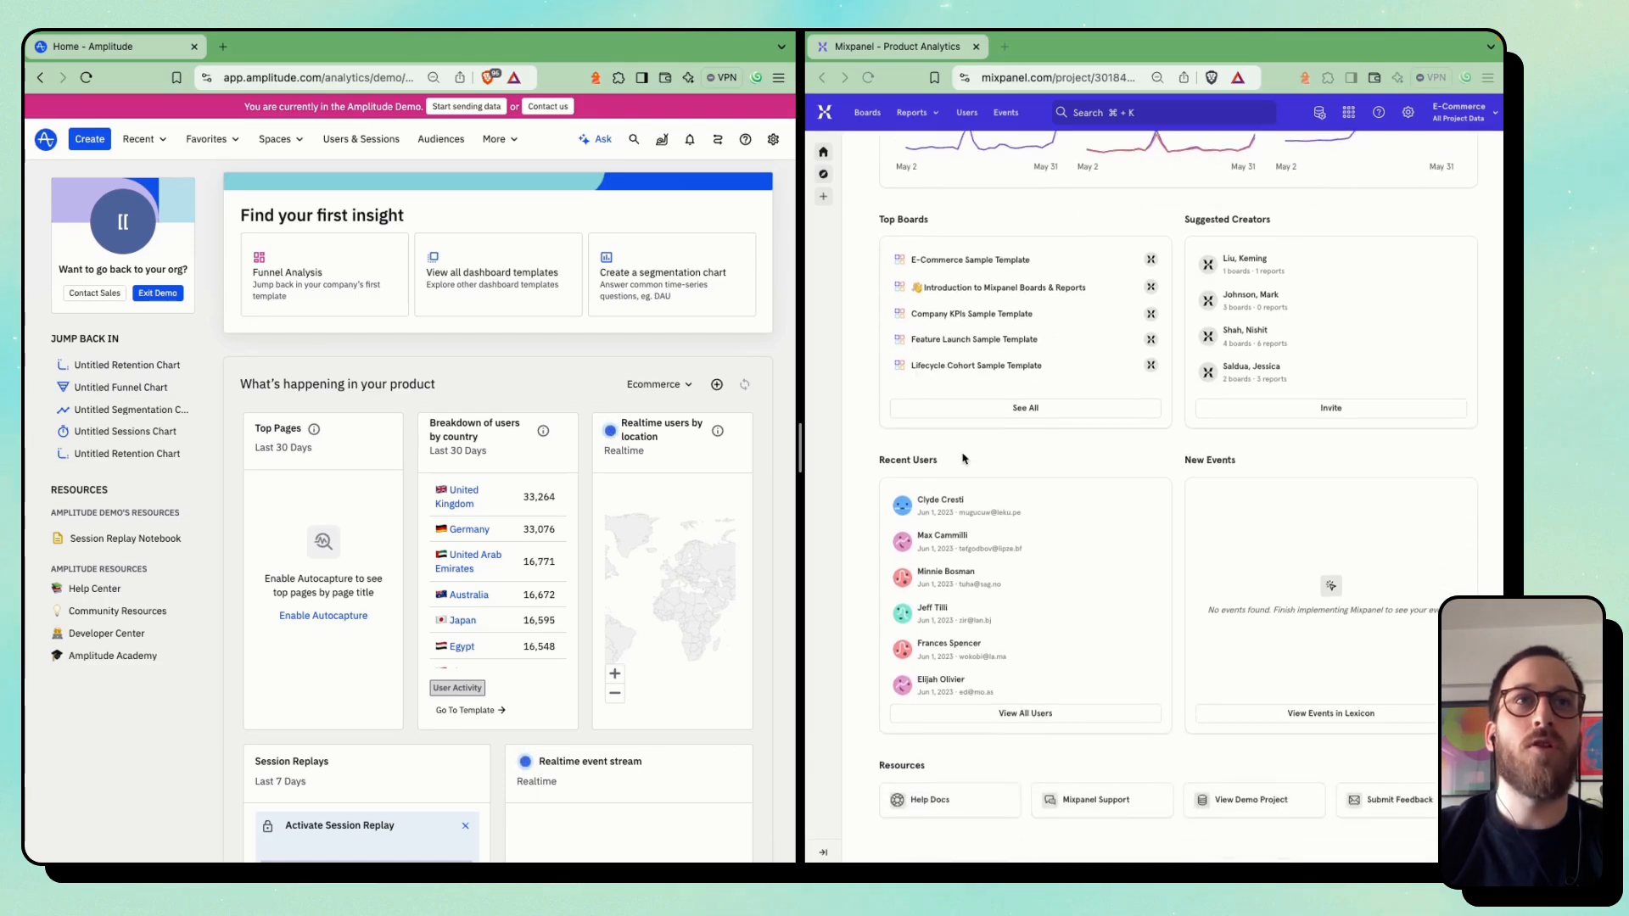
scroll(963, 458, "up", 5)
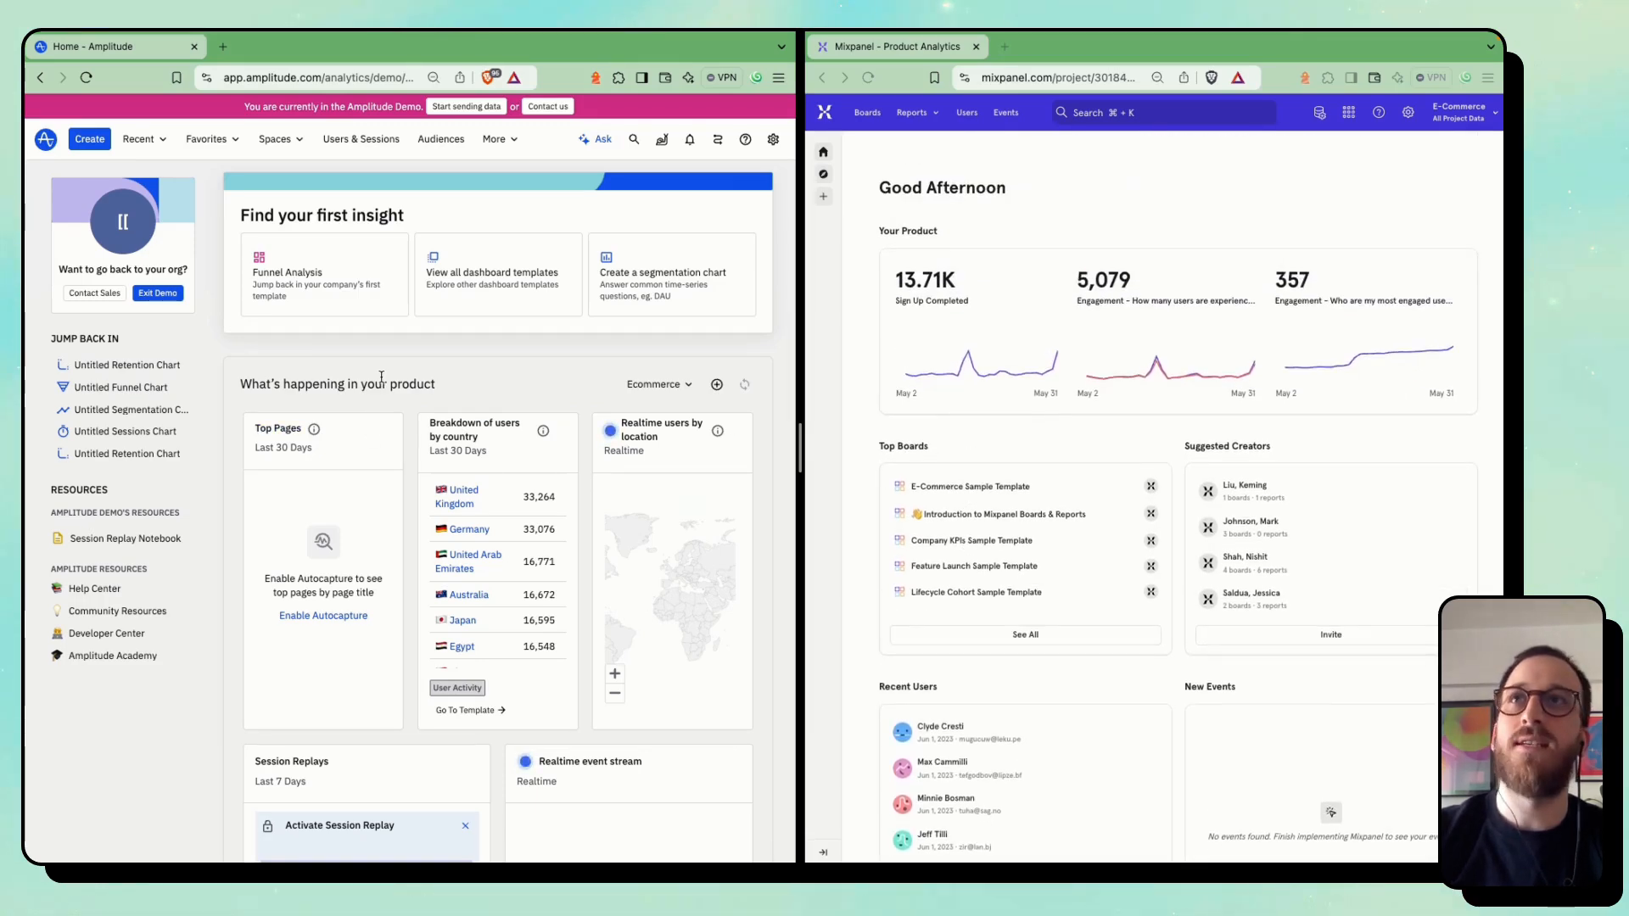
scroll(225, 413, "down", 15)
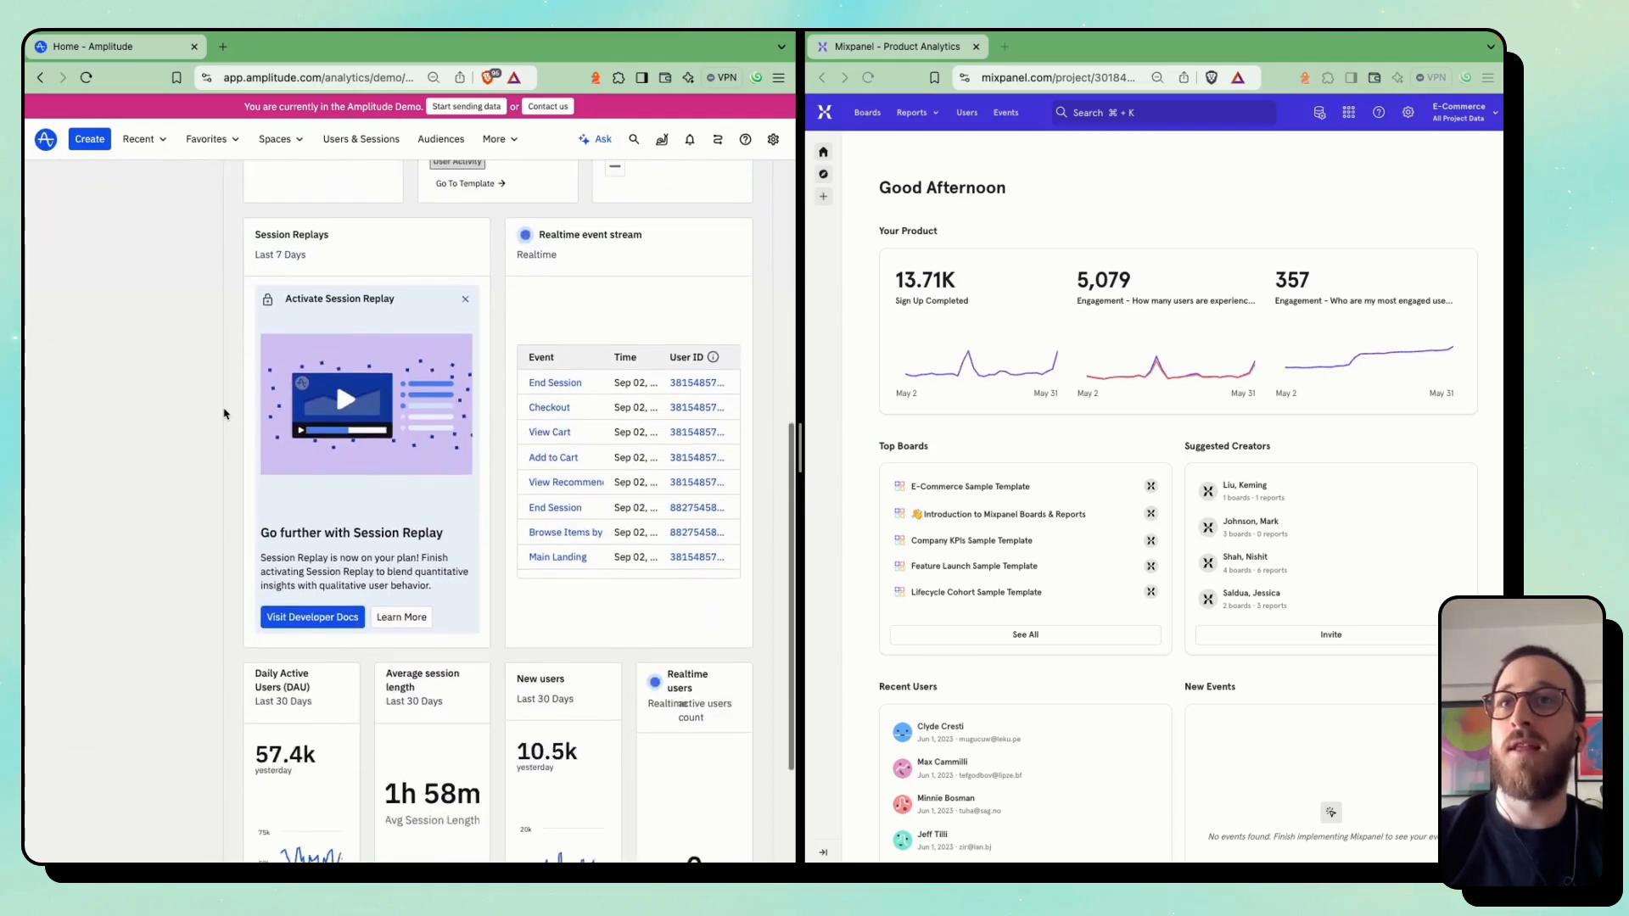
scroll(339, 475, "up", 15)
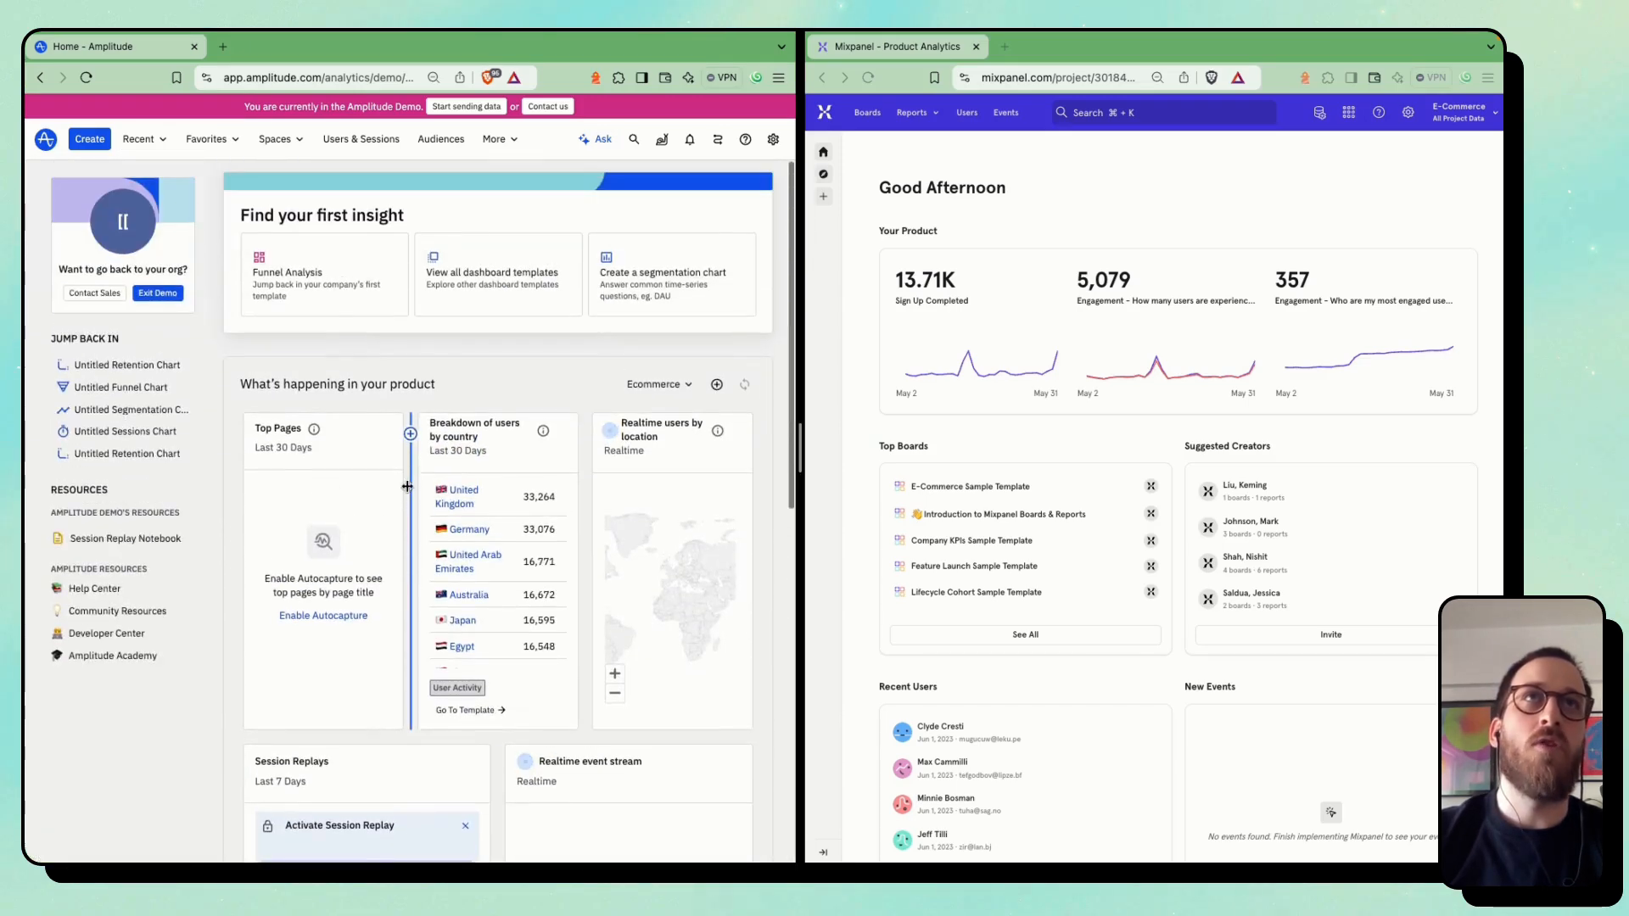
Open the user look-up list in Amplitude and the list of user profiles in Mixpanel
left_click(372, 144)
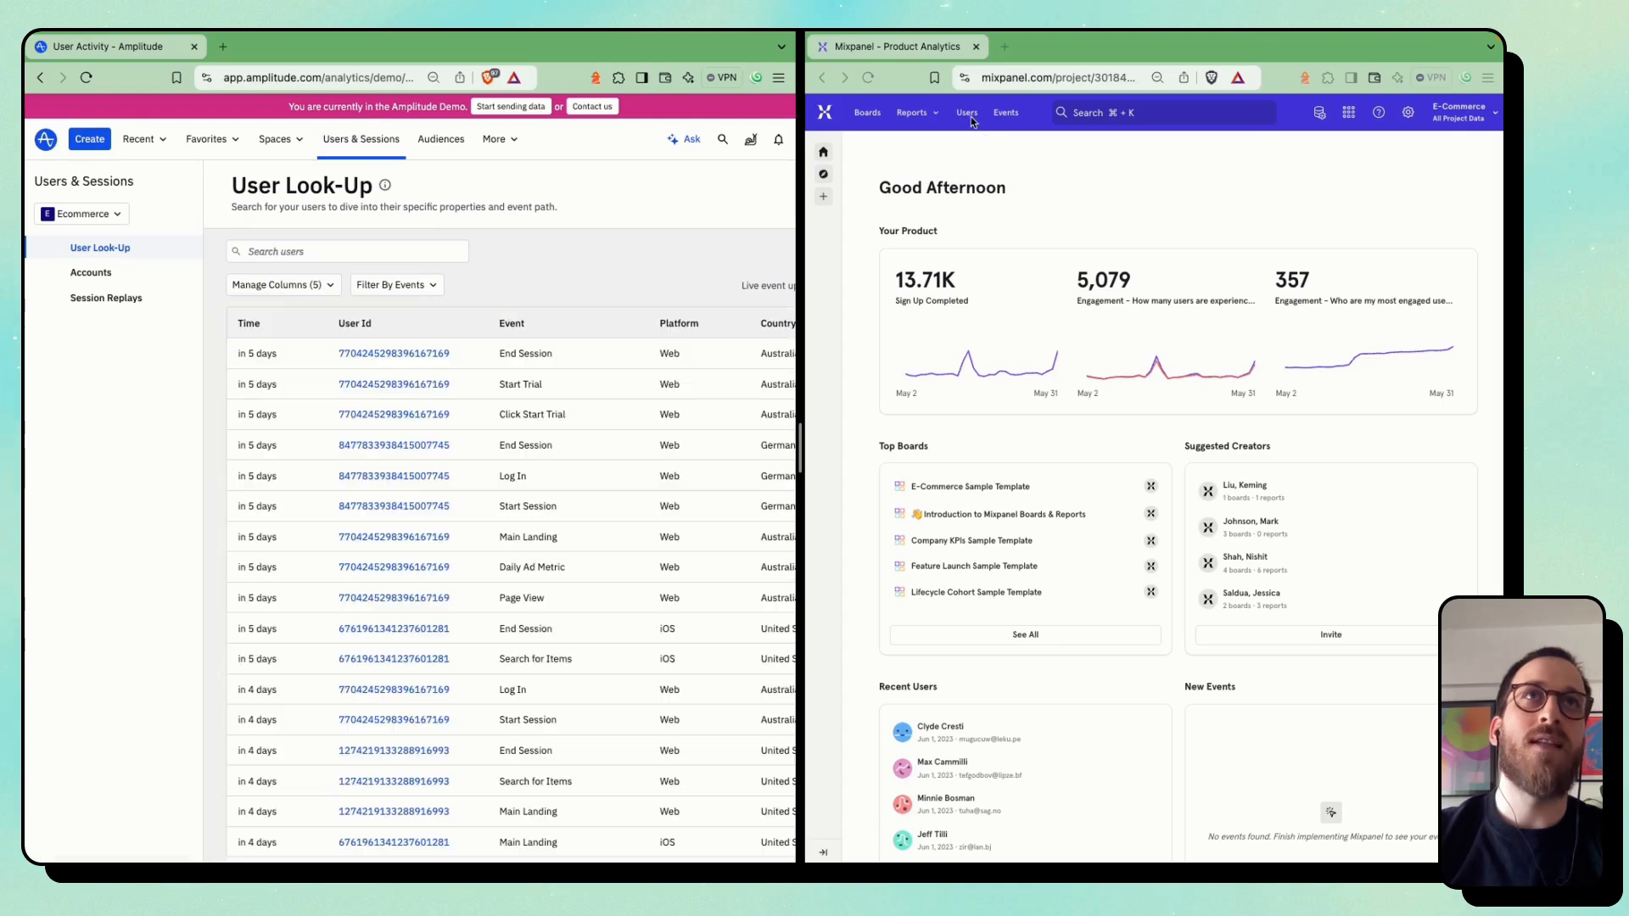
left_click(968, 116)
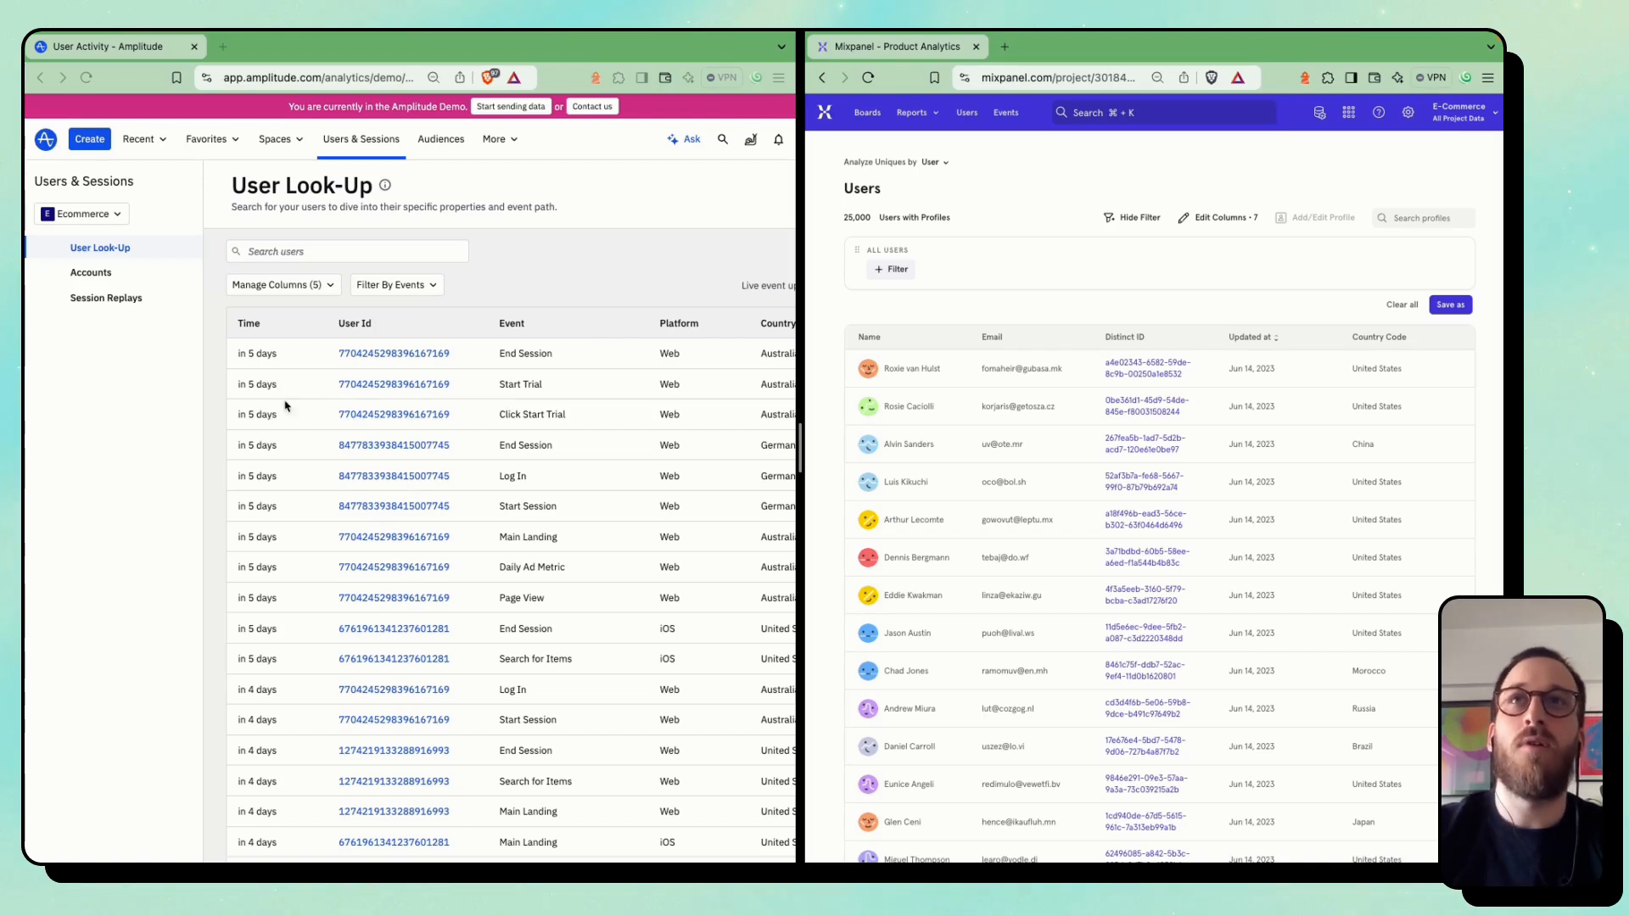
scroll(571, 418, "right", 1)
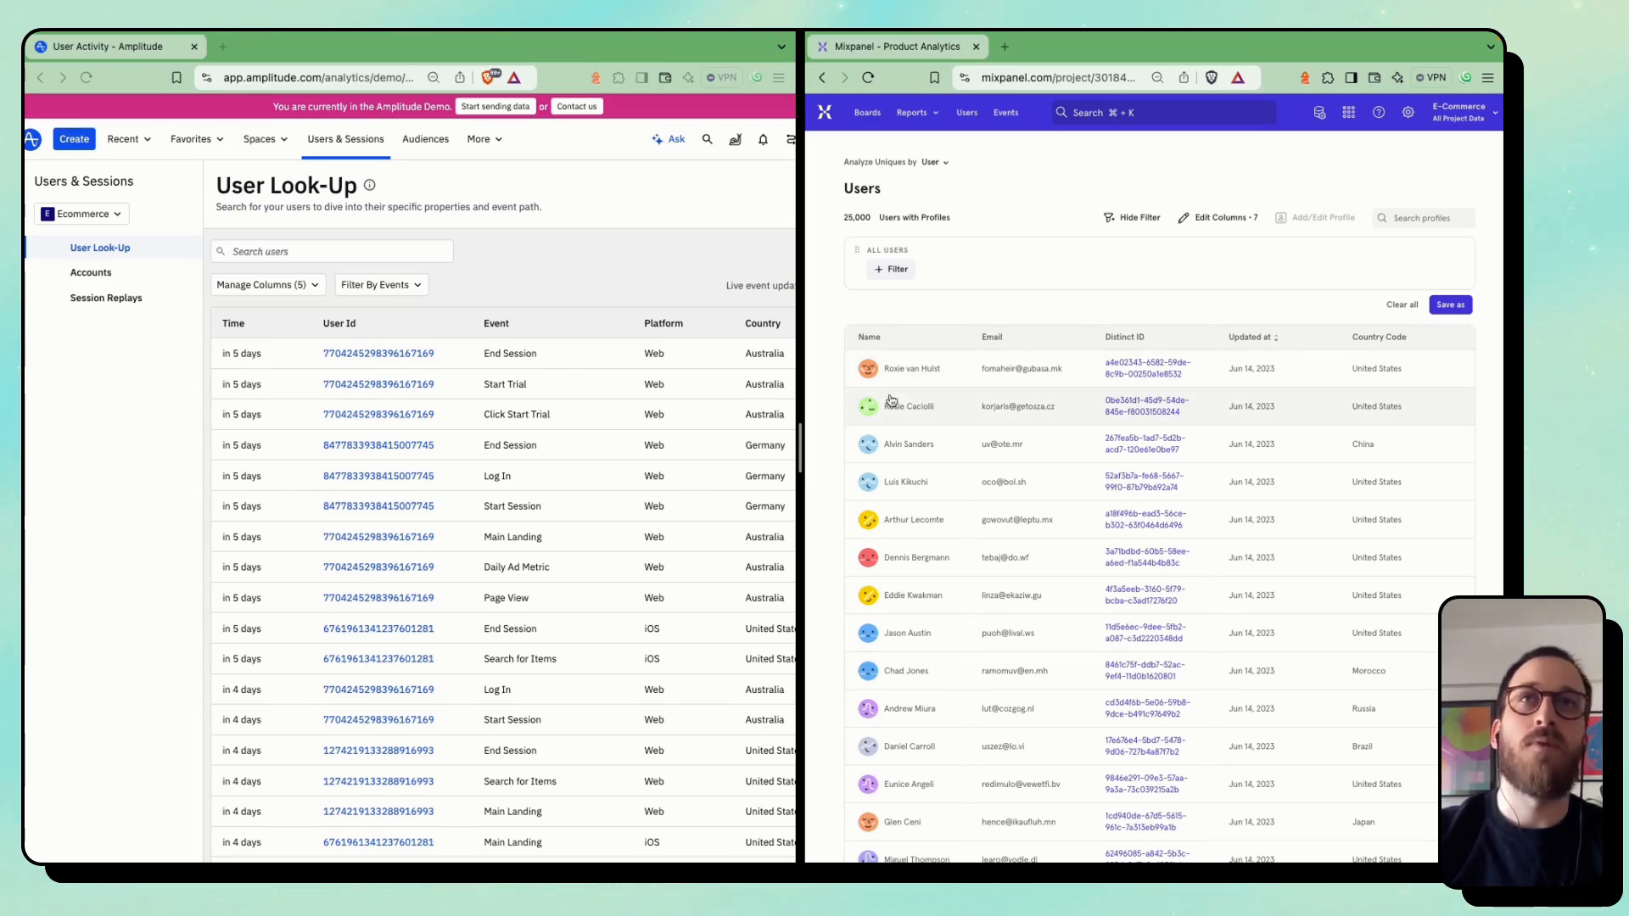
left_click(537, 445)
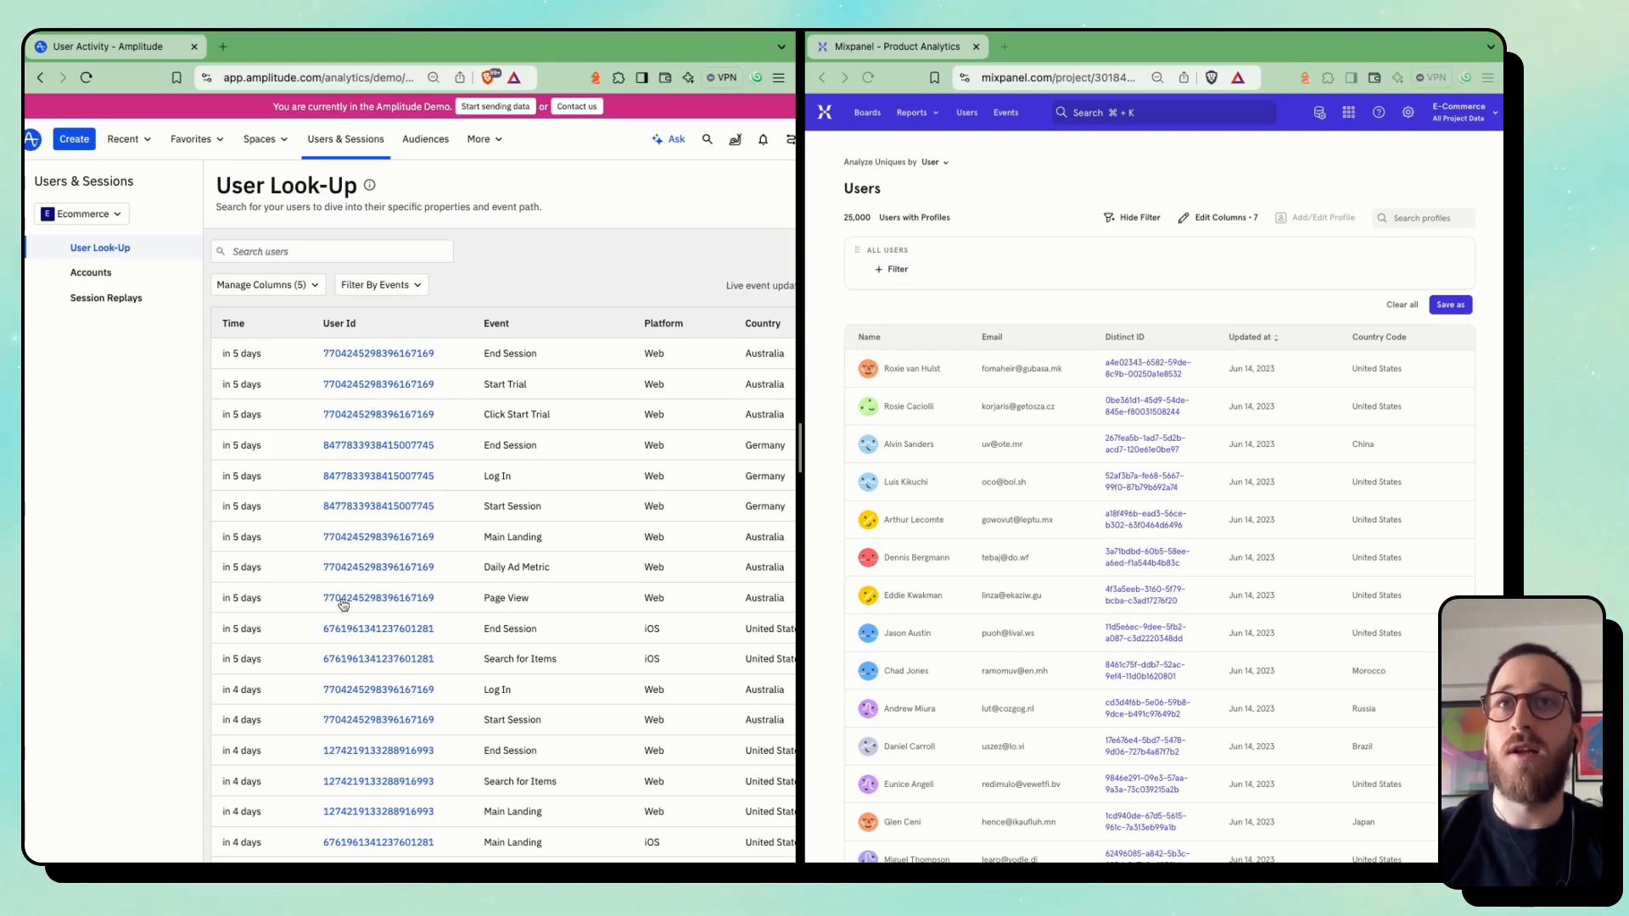
Open a United States web user's profile from an End Session event in Amplitude and the fourth listed user's profile in Mixpanel
scroll(356, 671, "down", 1)
scroll(355, 670, "down", 2)
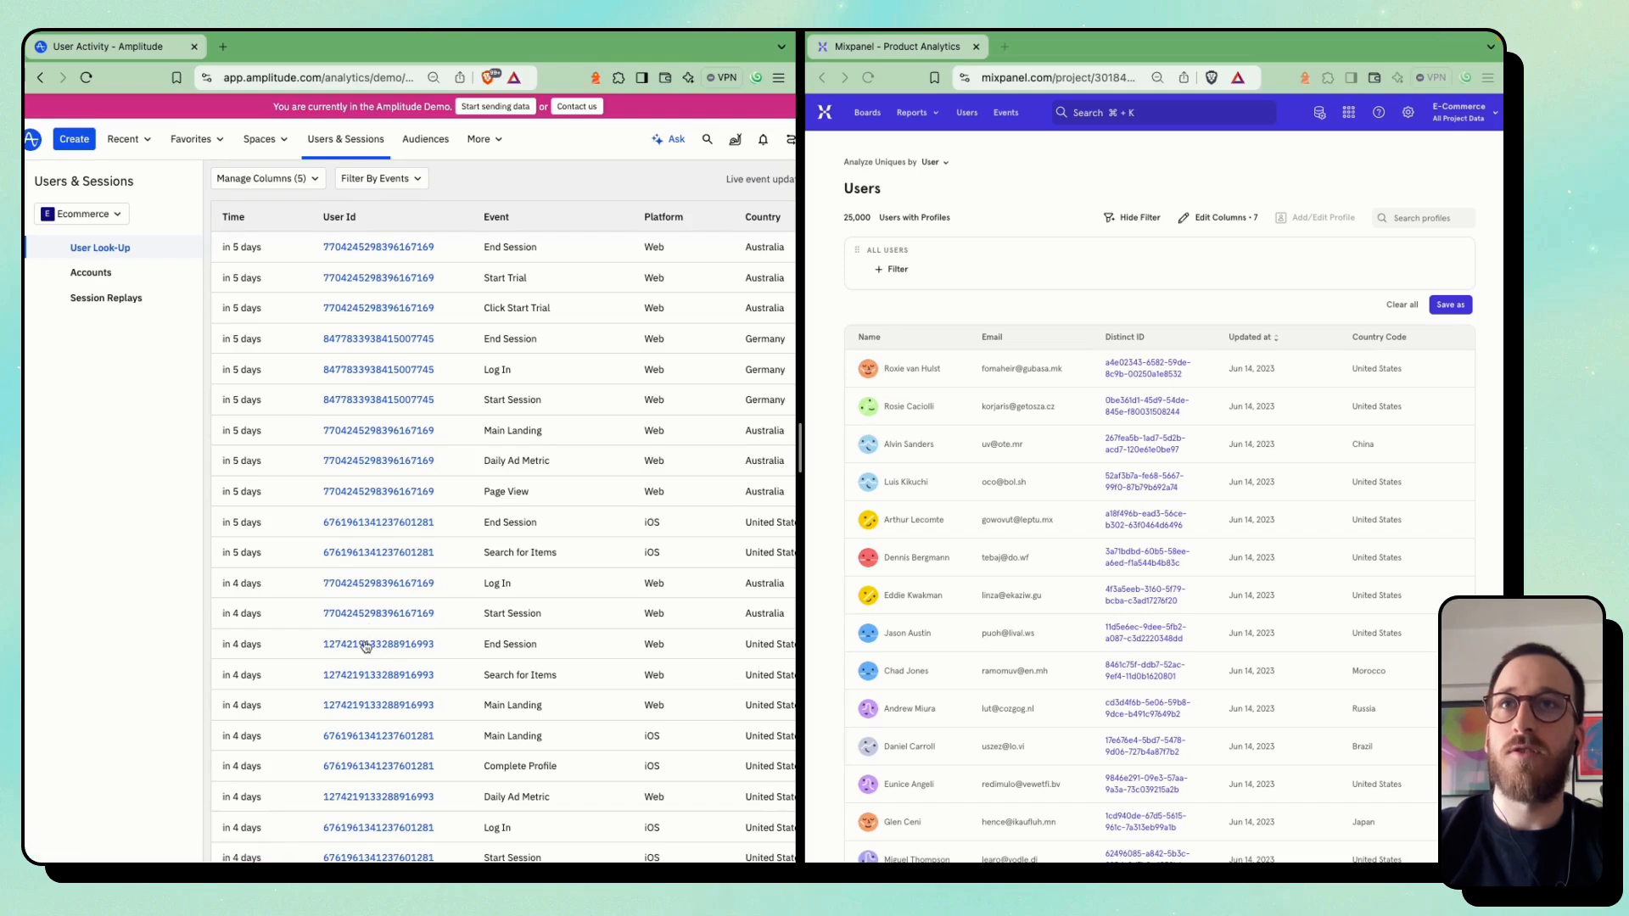
left_click(365, 646)
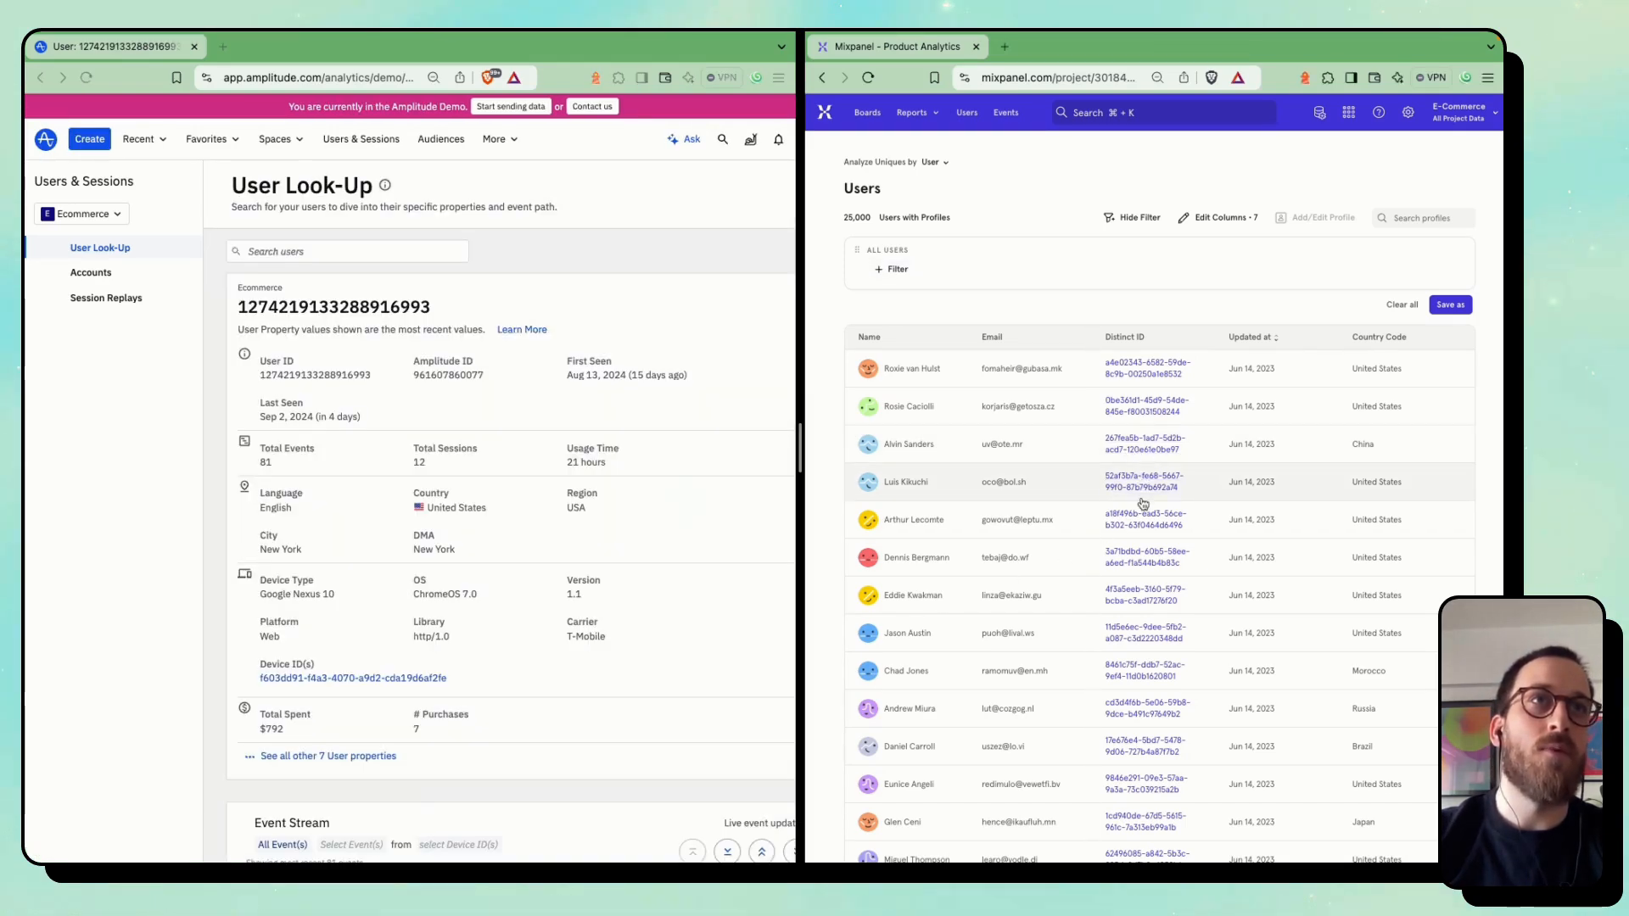
left_click(1146, 496)
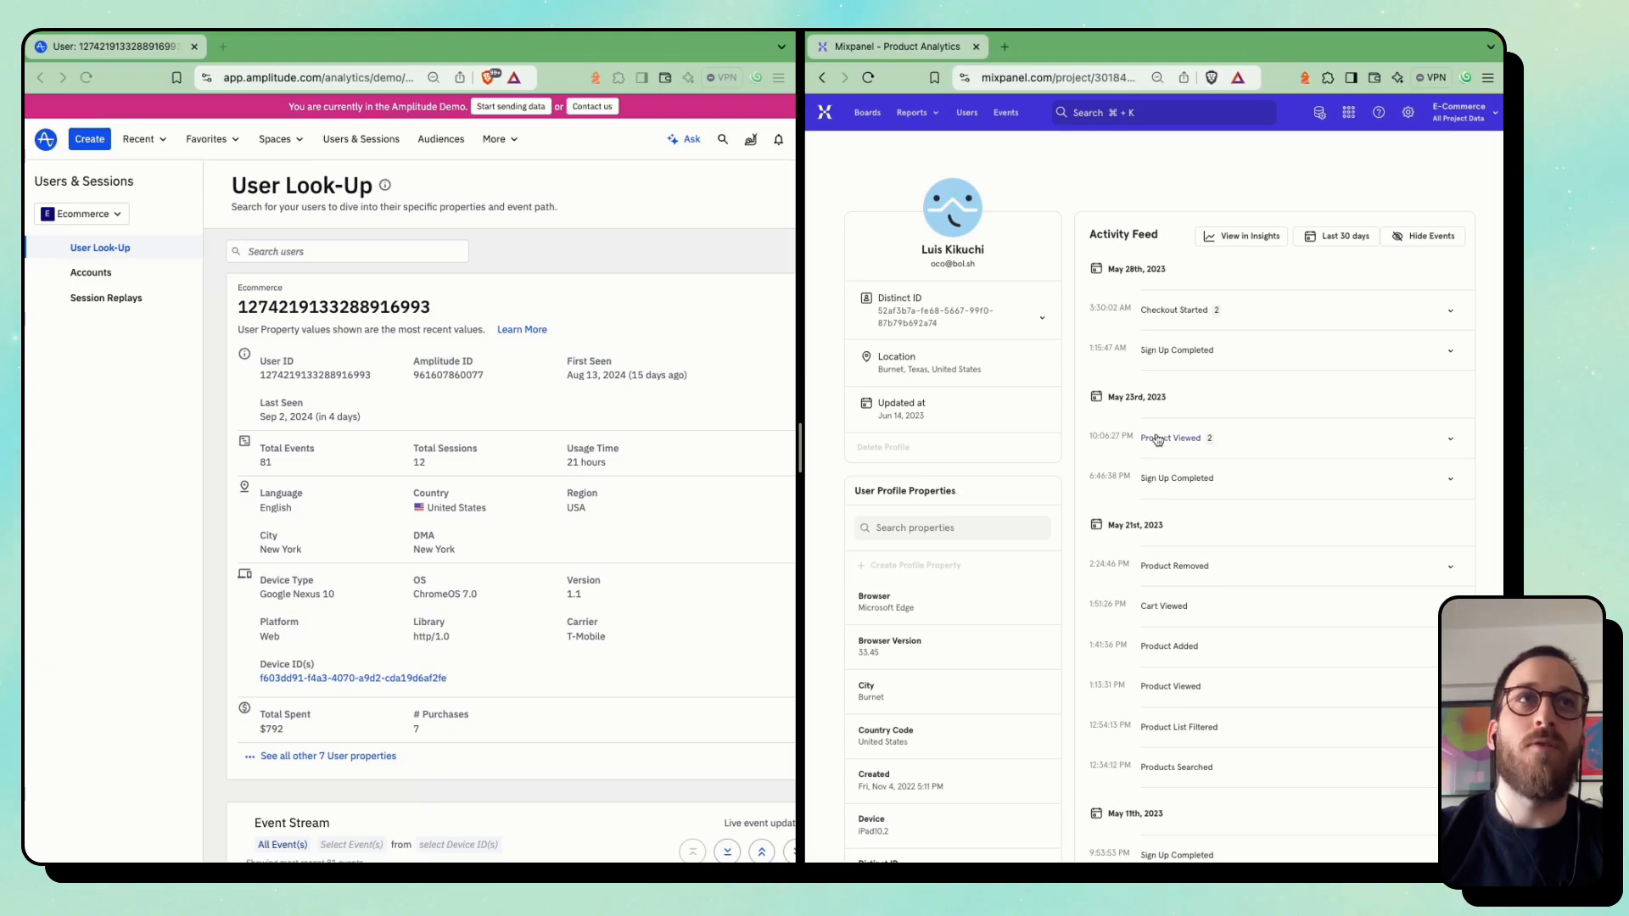
Examine the Amplitude user's profile details and the session events in the event stream
scroll(494, 513, "down", 3)
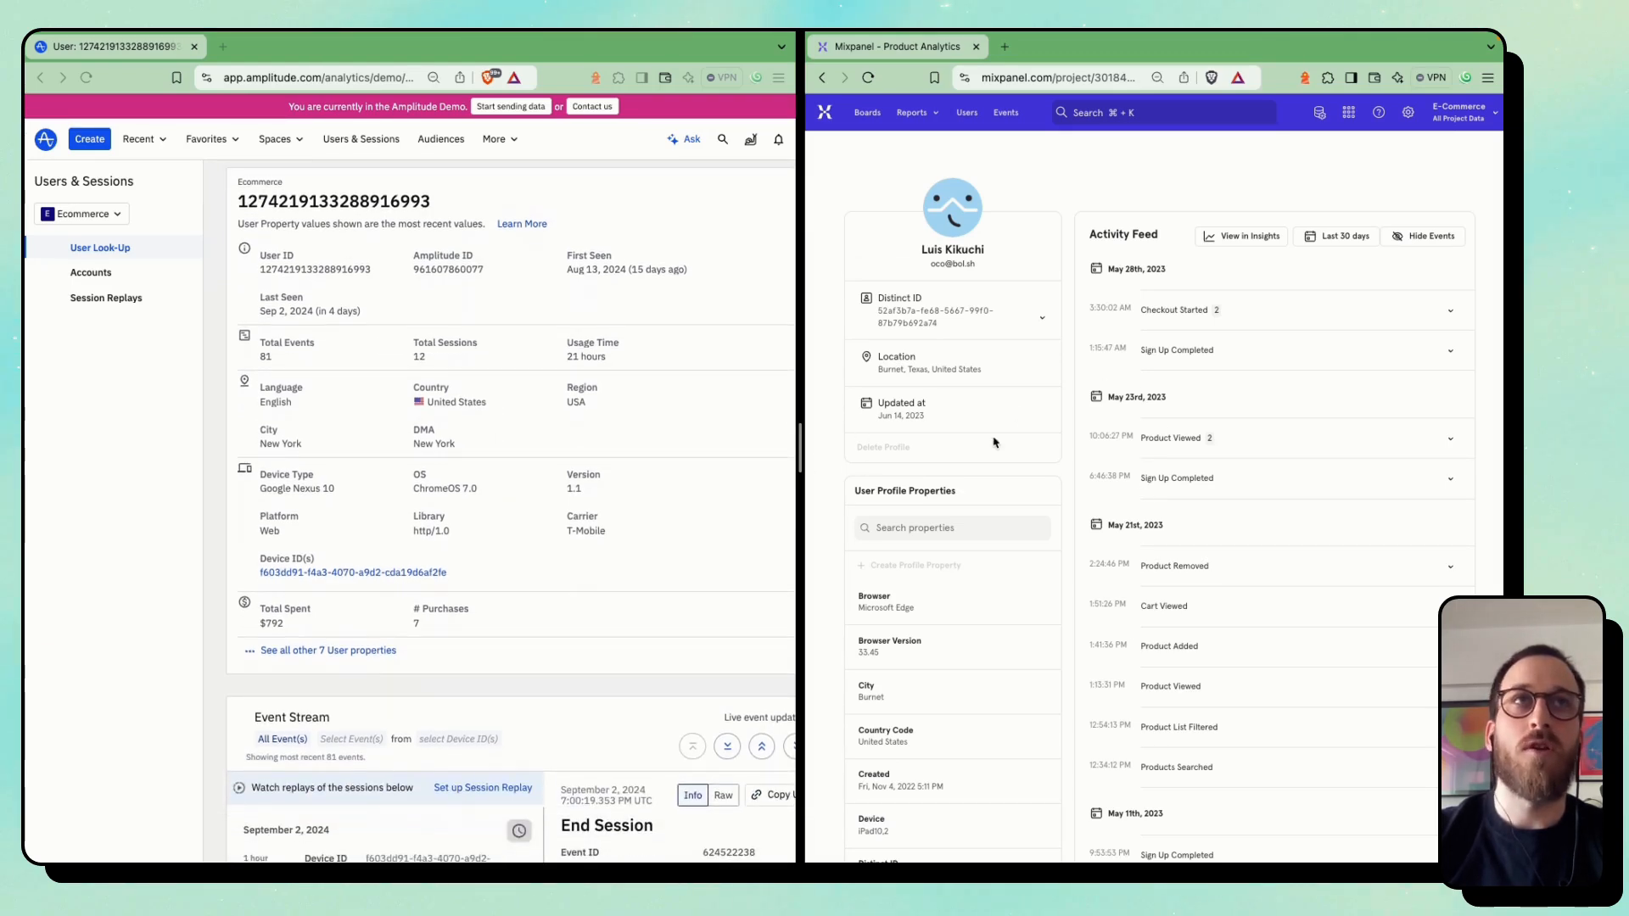
scroll(438, 392, "down", 9)
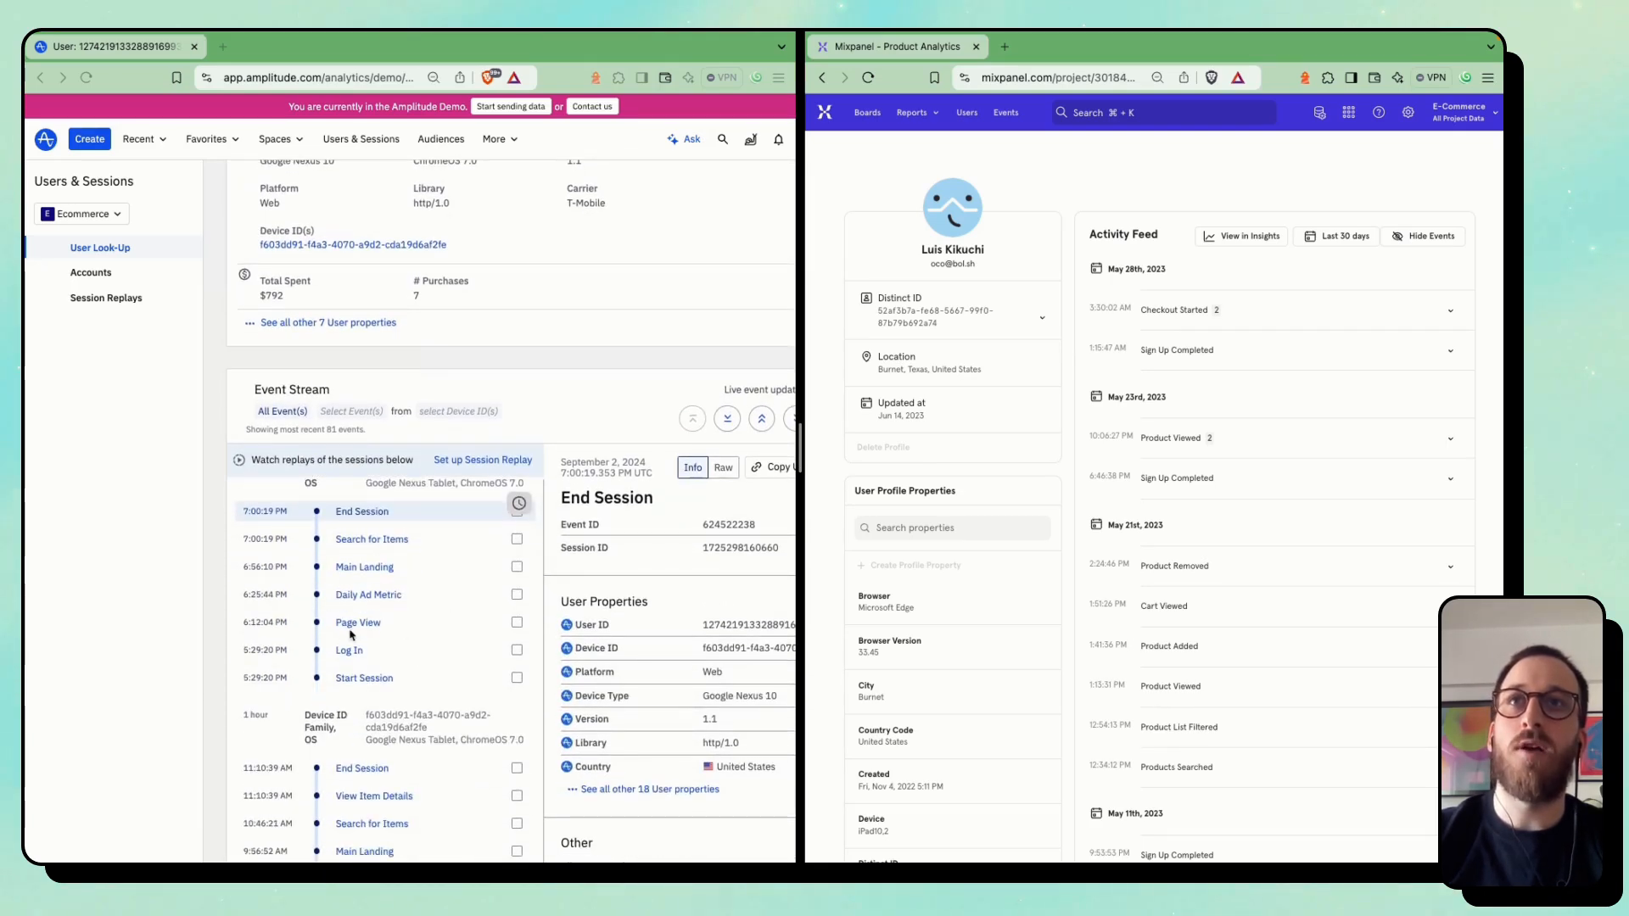
scroll(374, 562, "down", 1)
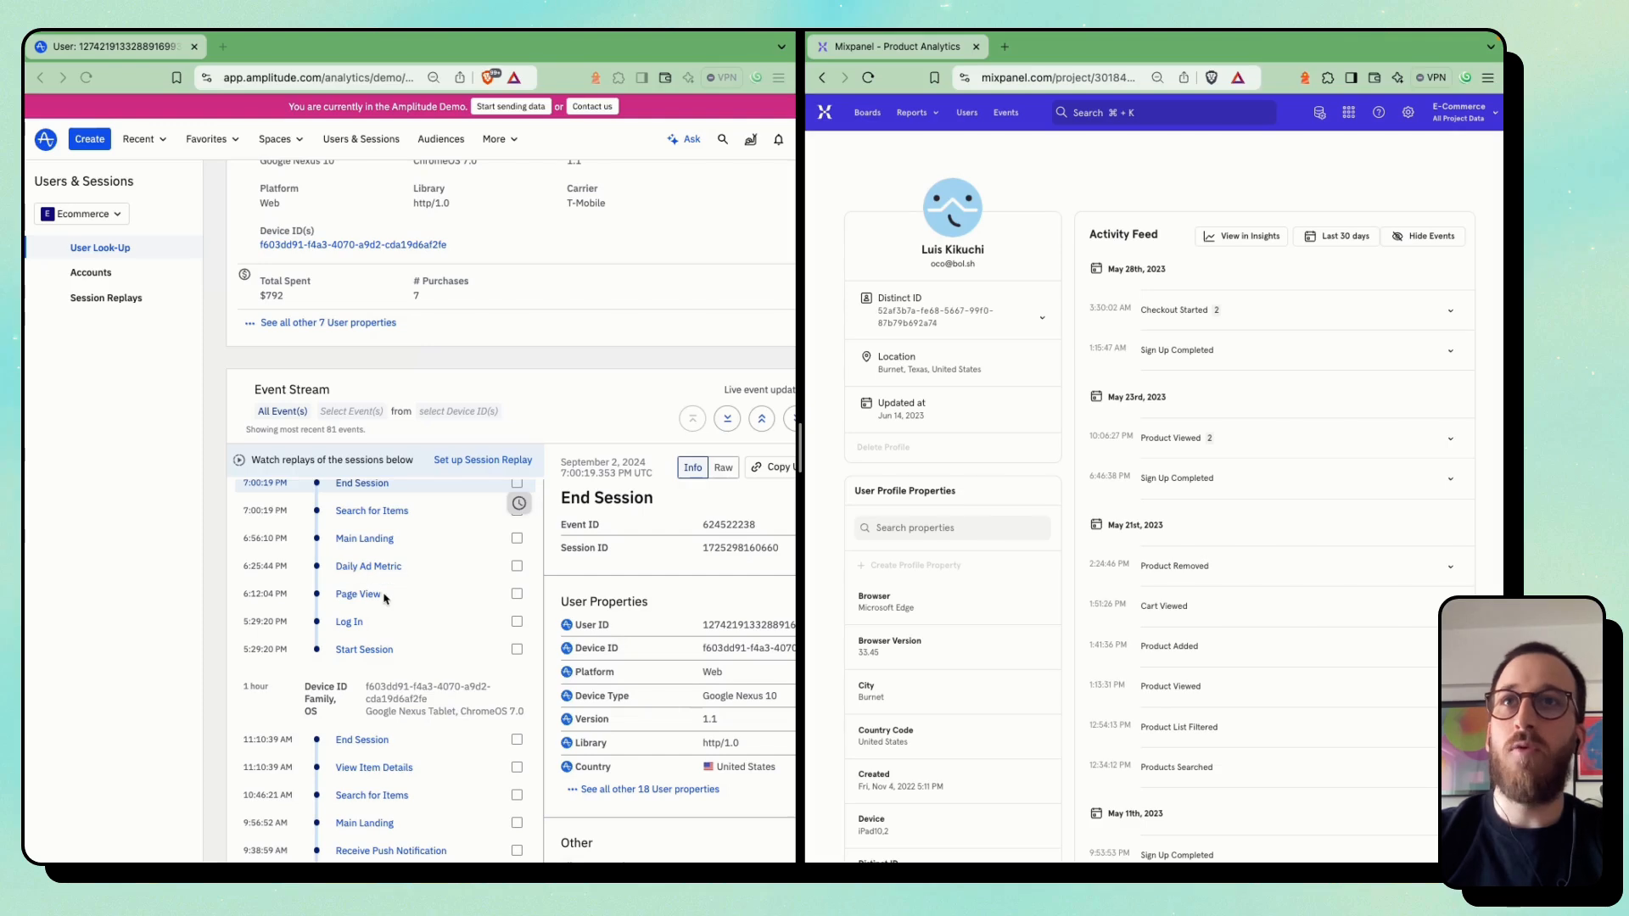
scroll(379, 628, "down", 5)
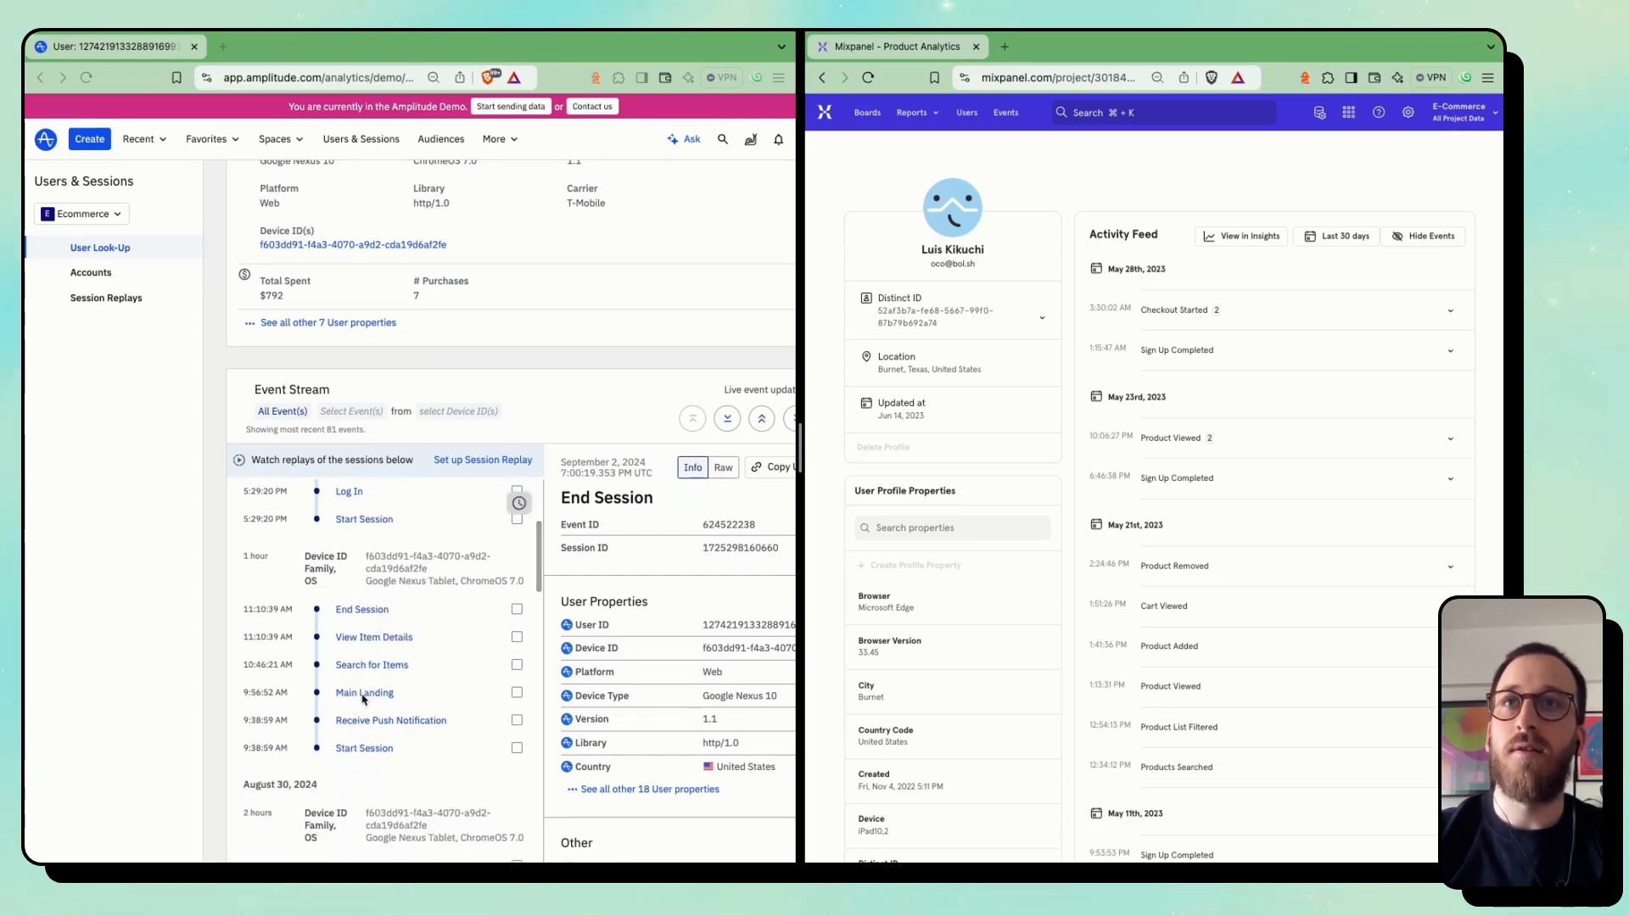
scroll(365, 700, "up", 8)
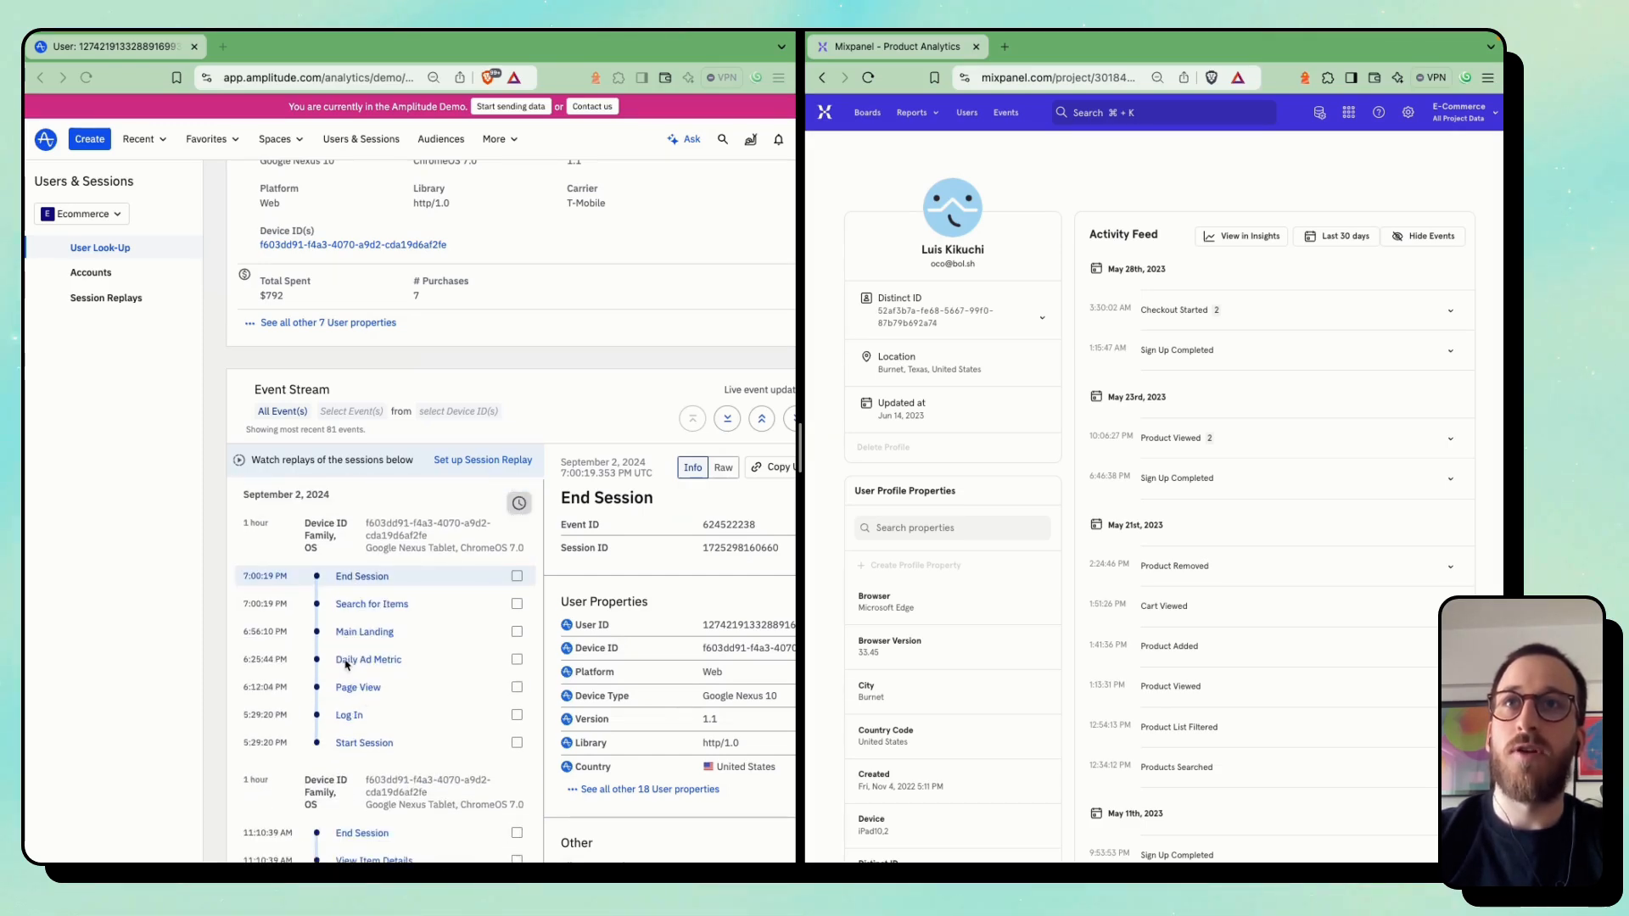
Show the details of the September 2 Search for Items event and review its user and event properties
left_click(425, 606)
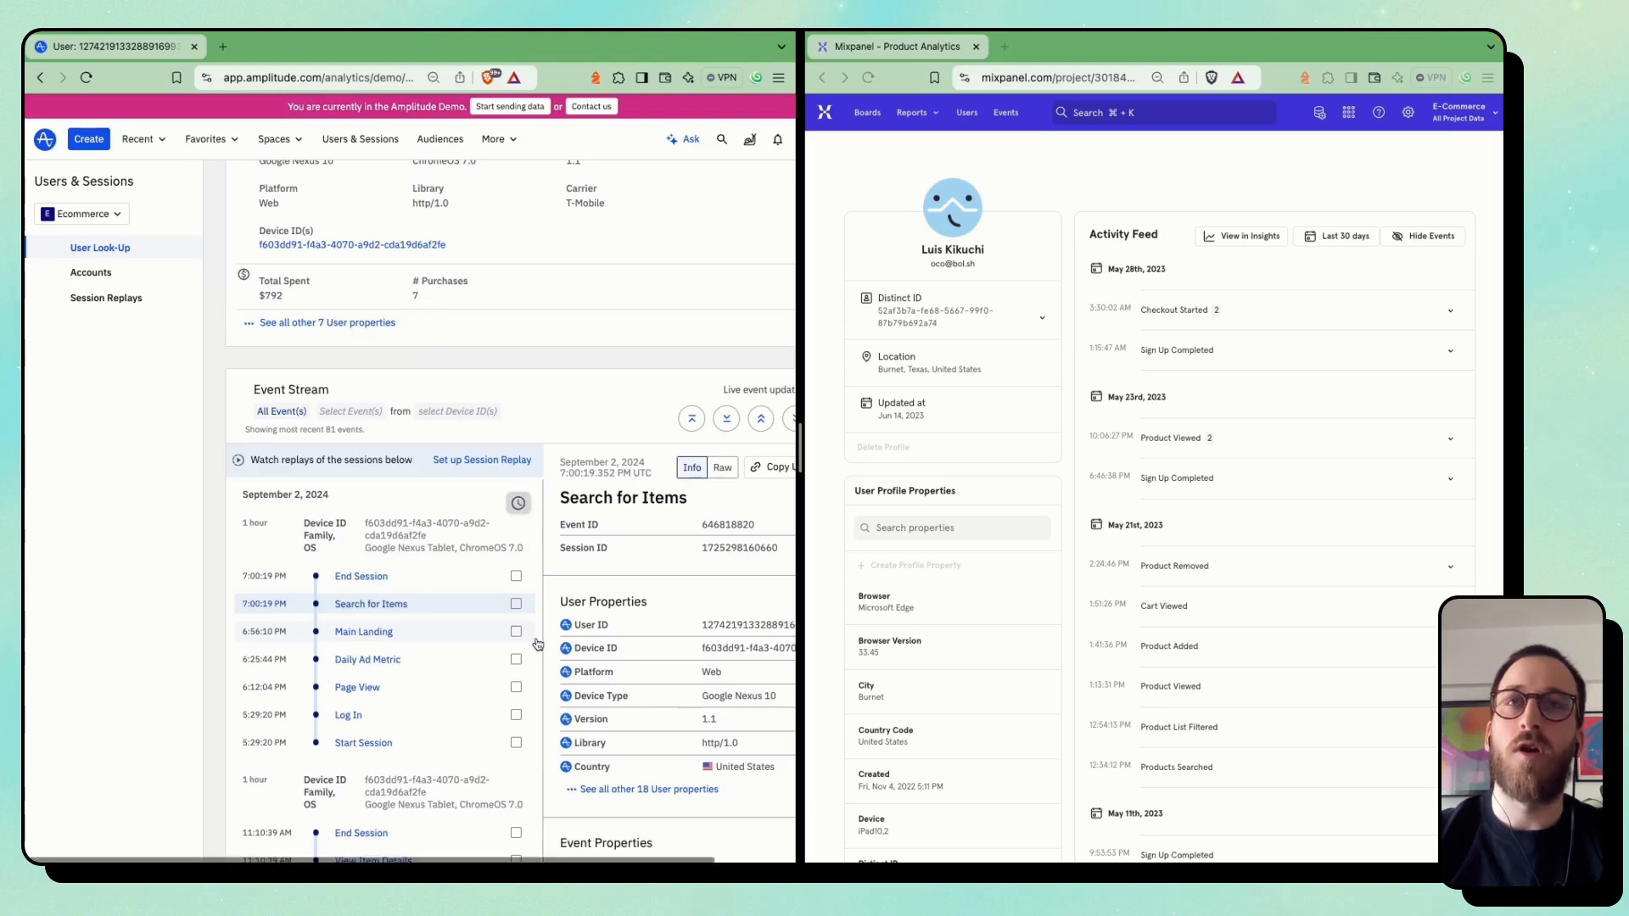
scroll(538, 645, "right", 3)
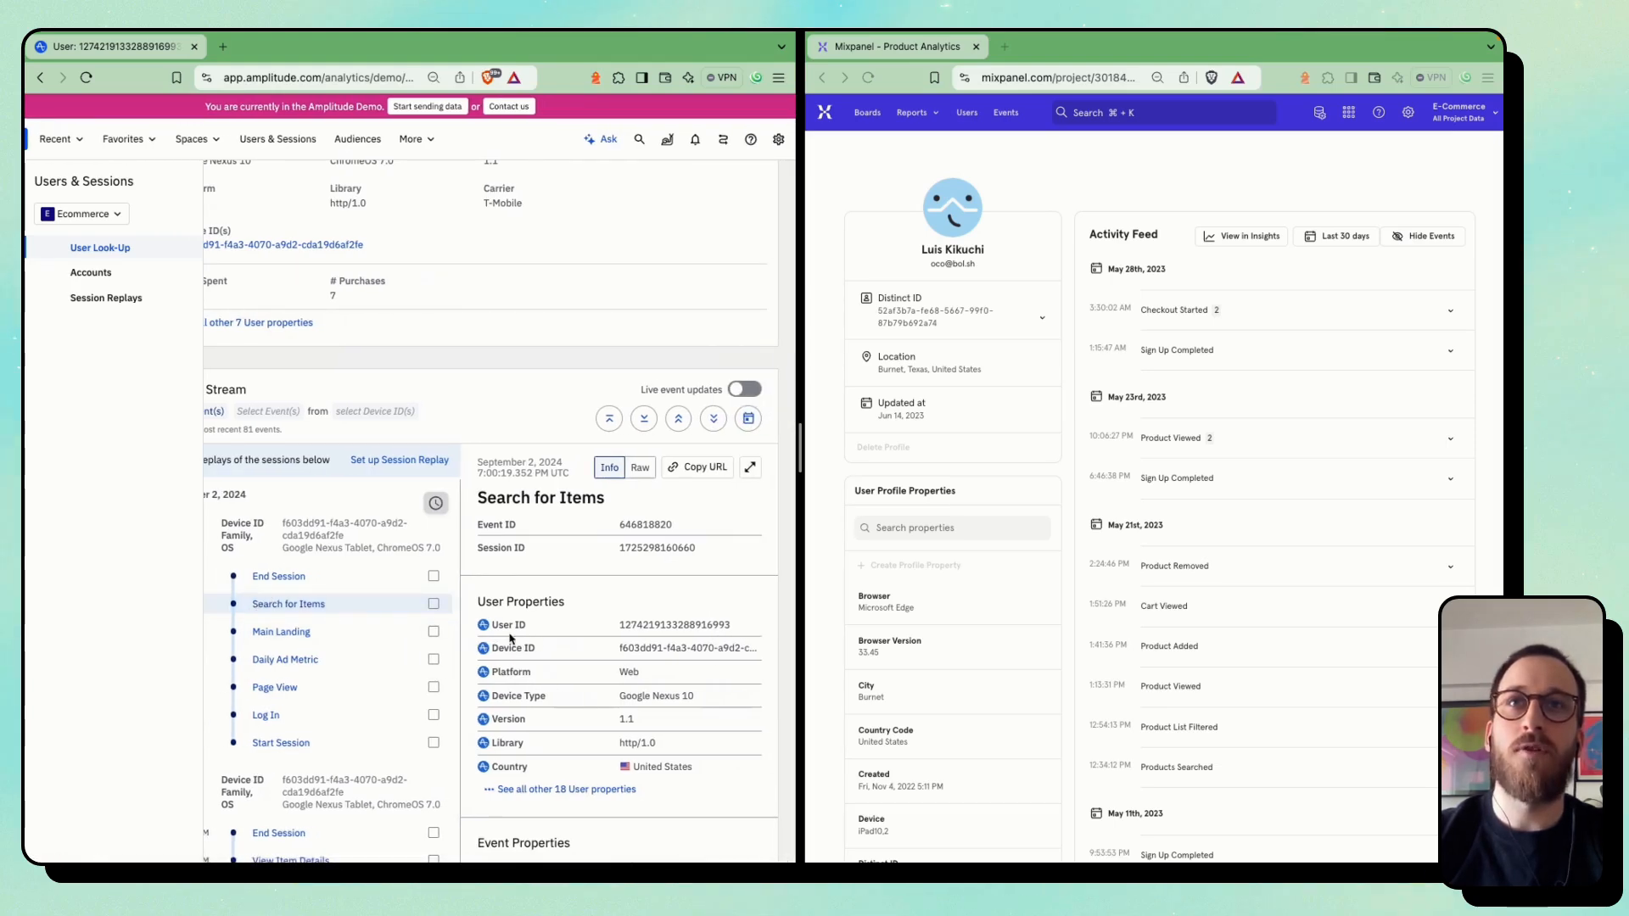
scroll(594, 654, "down", 2)
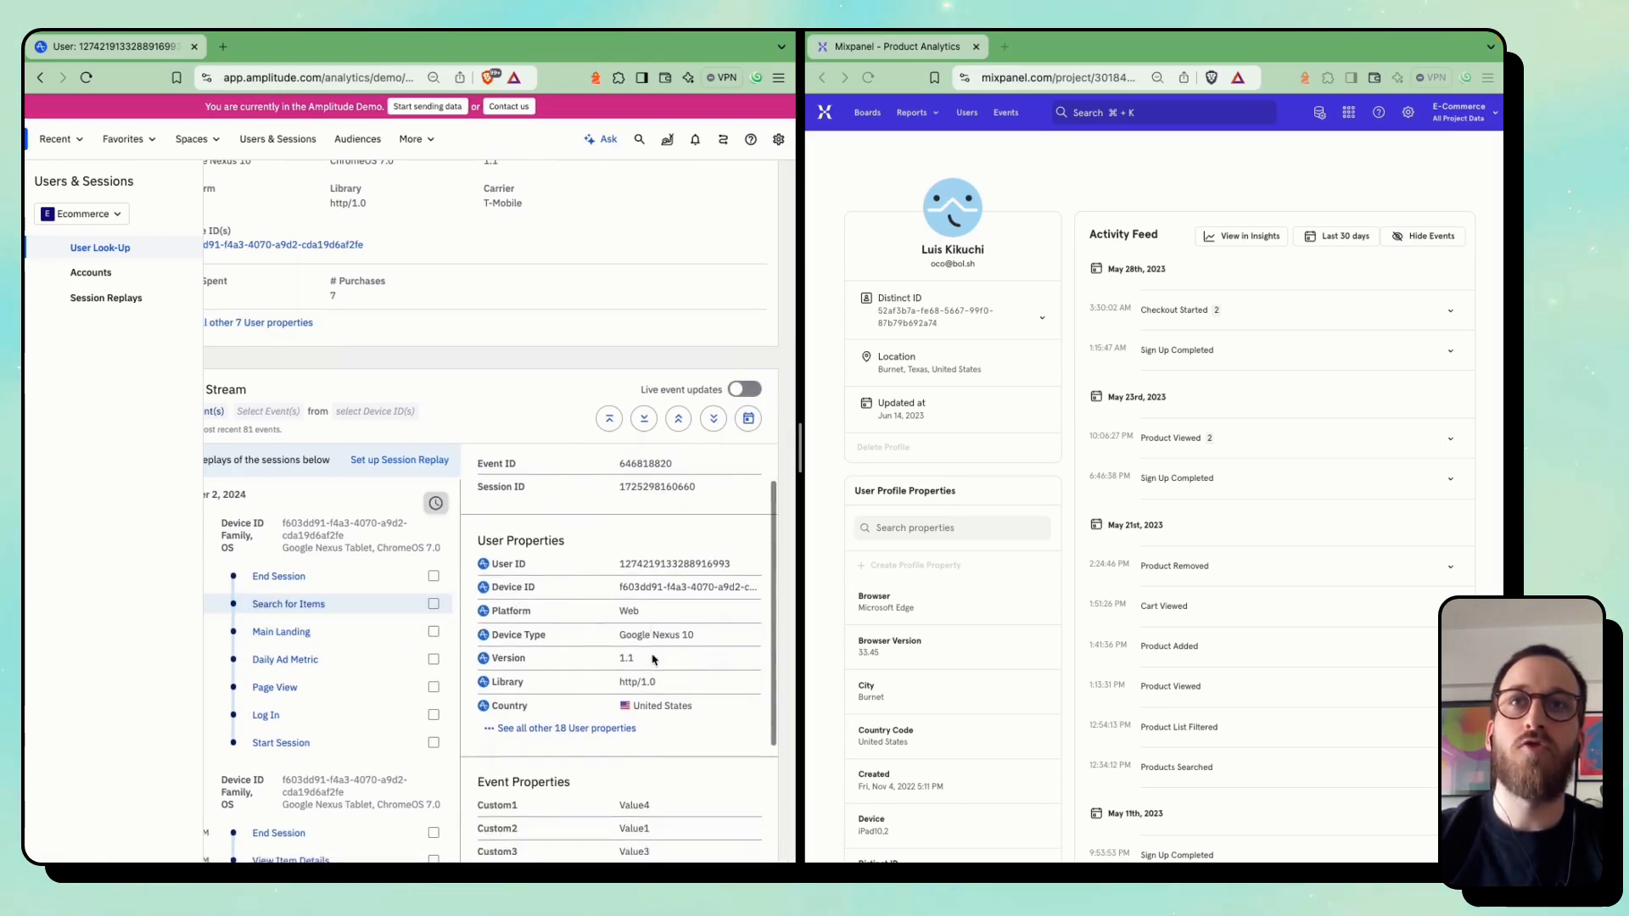
scroll(653, 660, "down", 3)
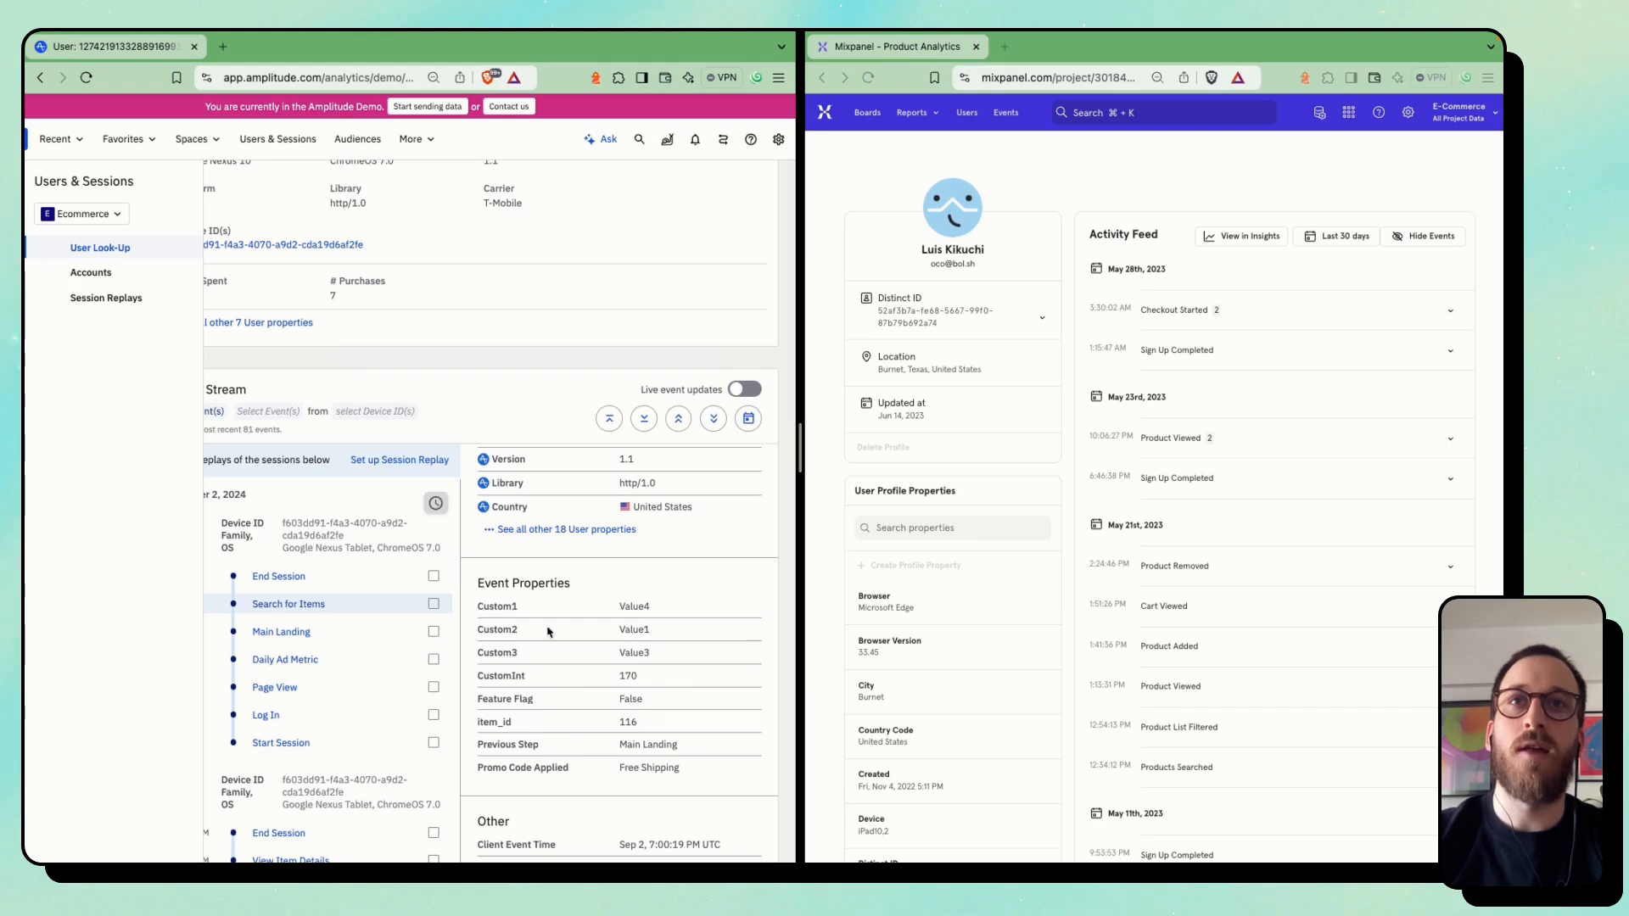
In Mixpanel, expand the May 23 Product Viewed group and show only the custom properties of its first event
left_click(1123, 538)
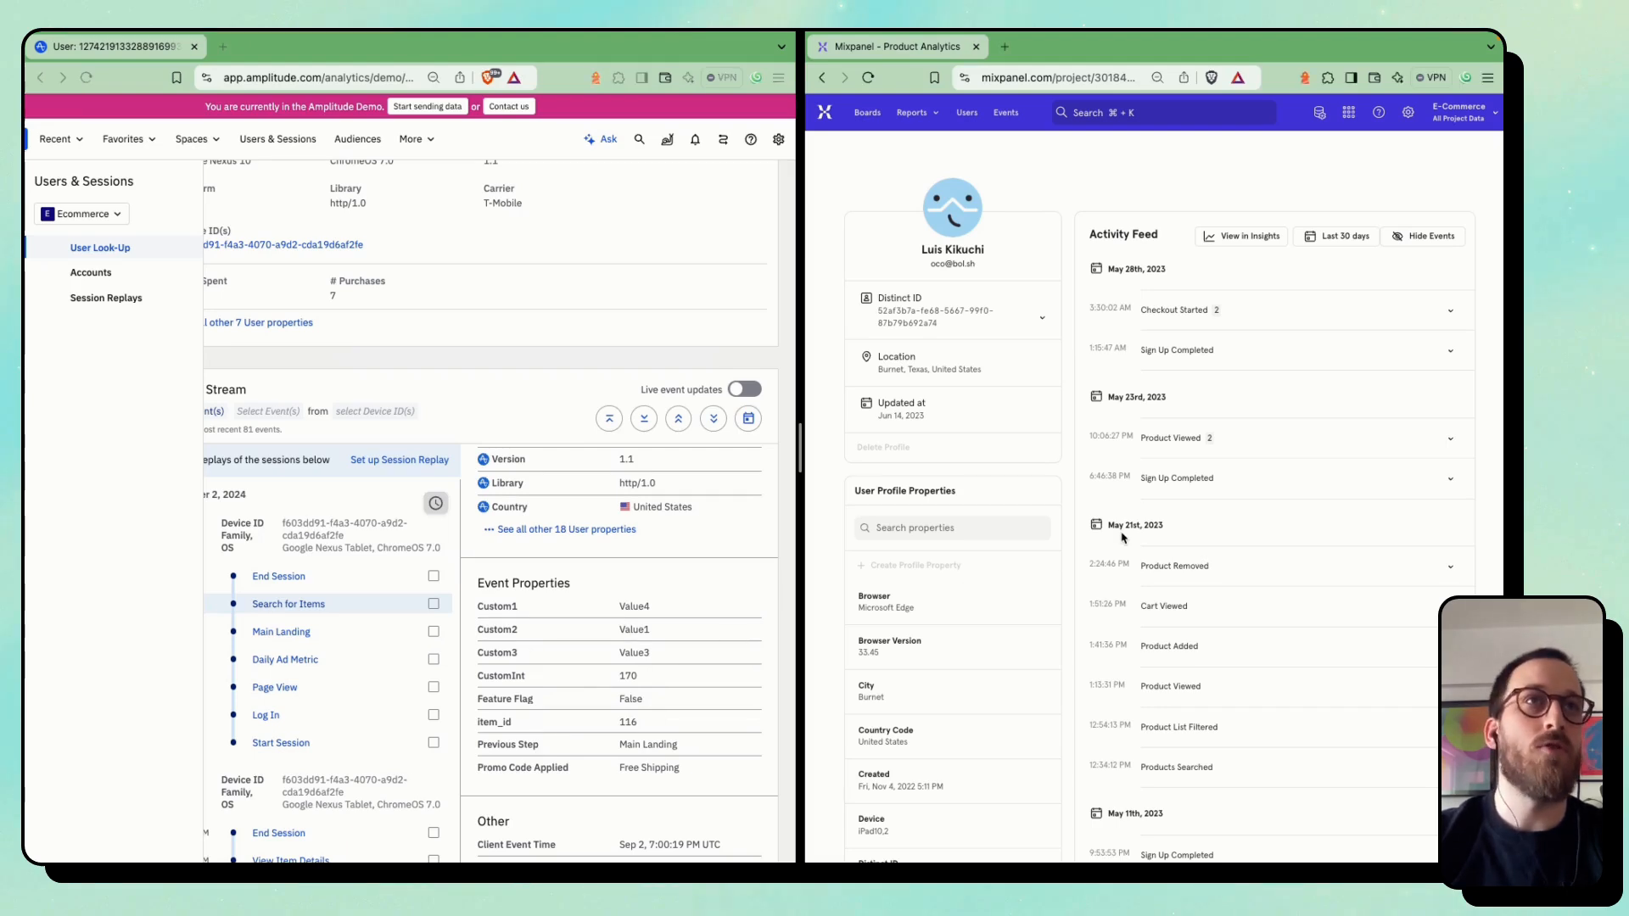
left_click(1220, 435)
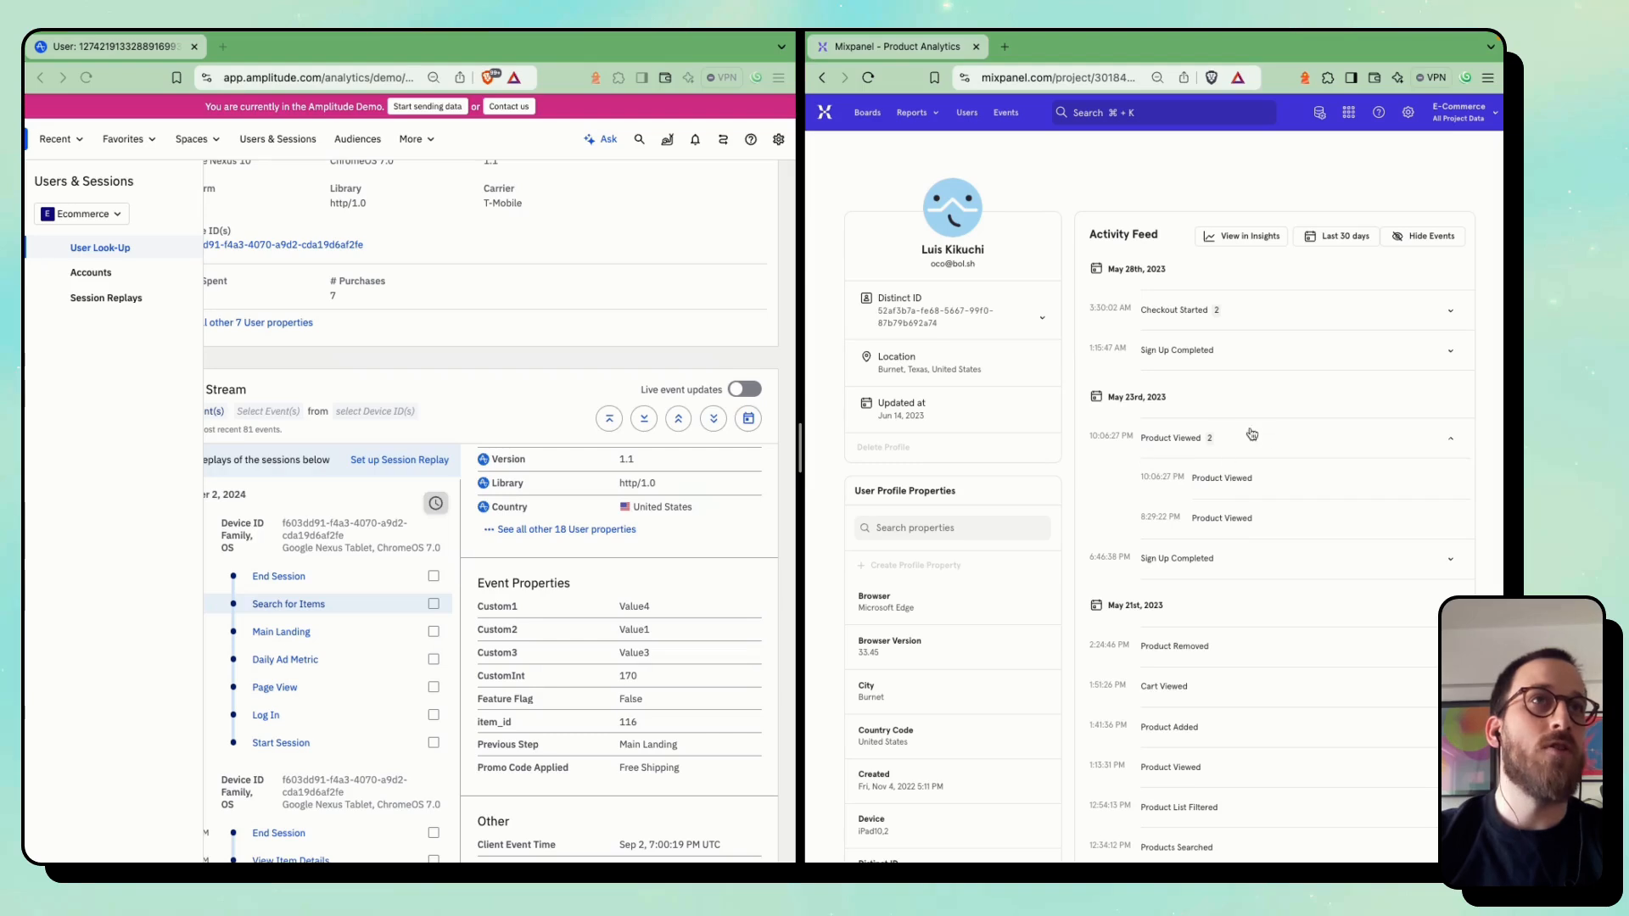
left_click(1219, 481)
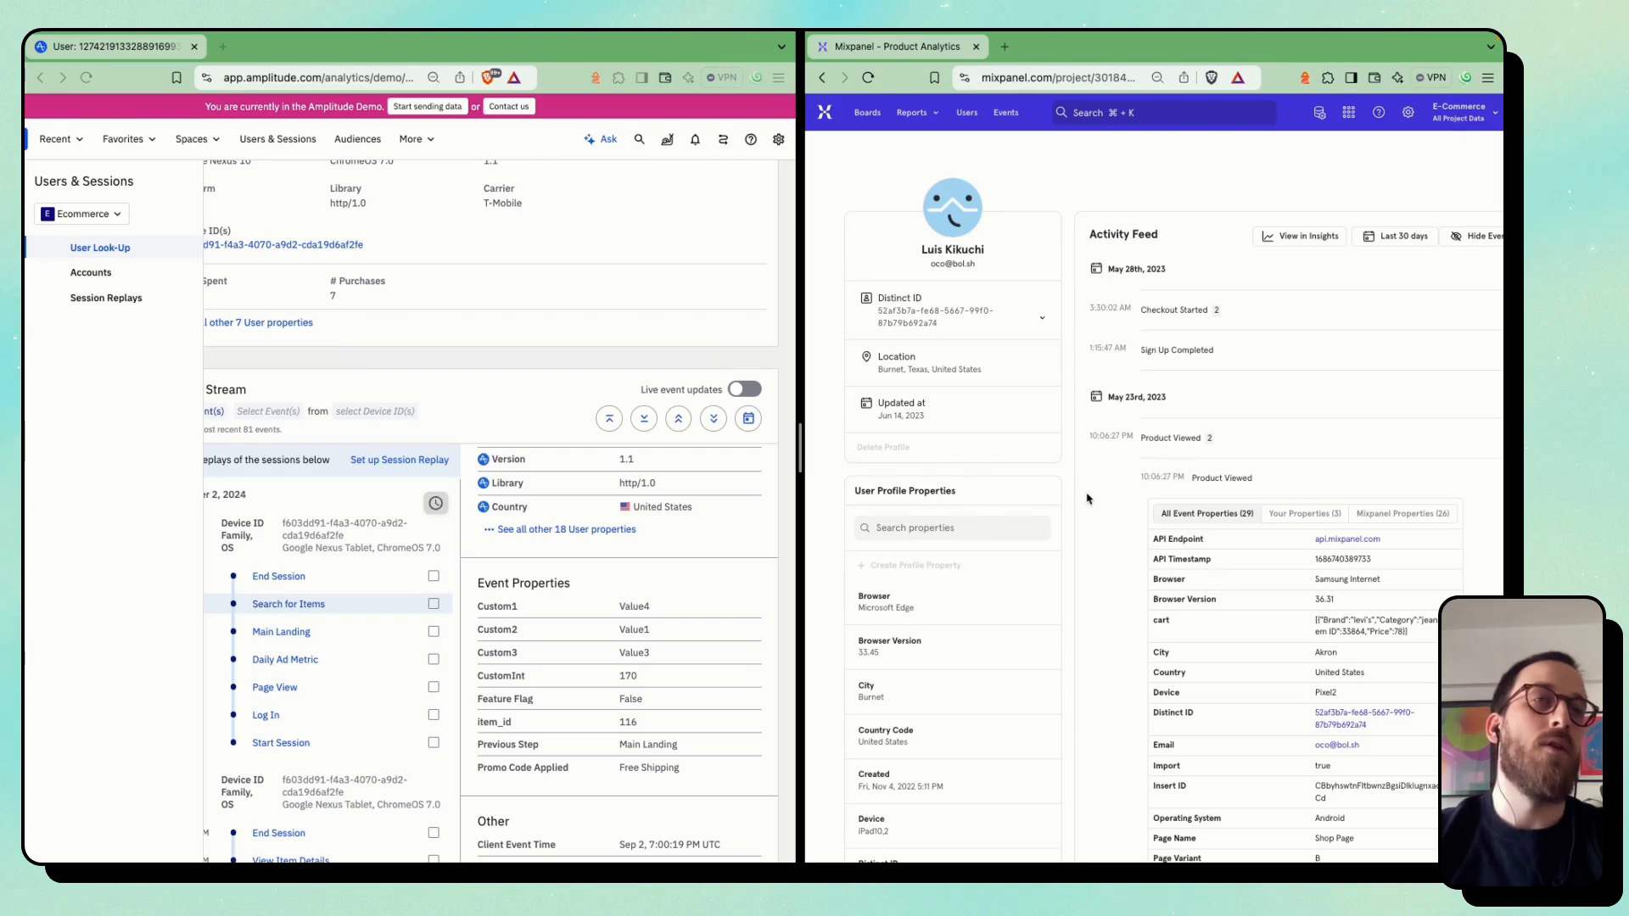
left_click(1302, 519)
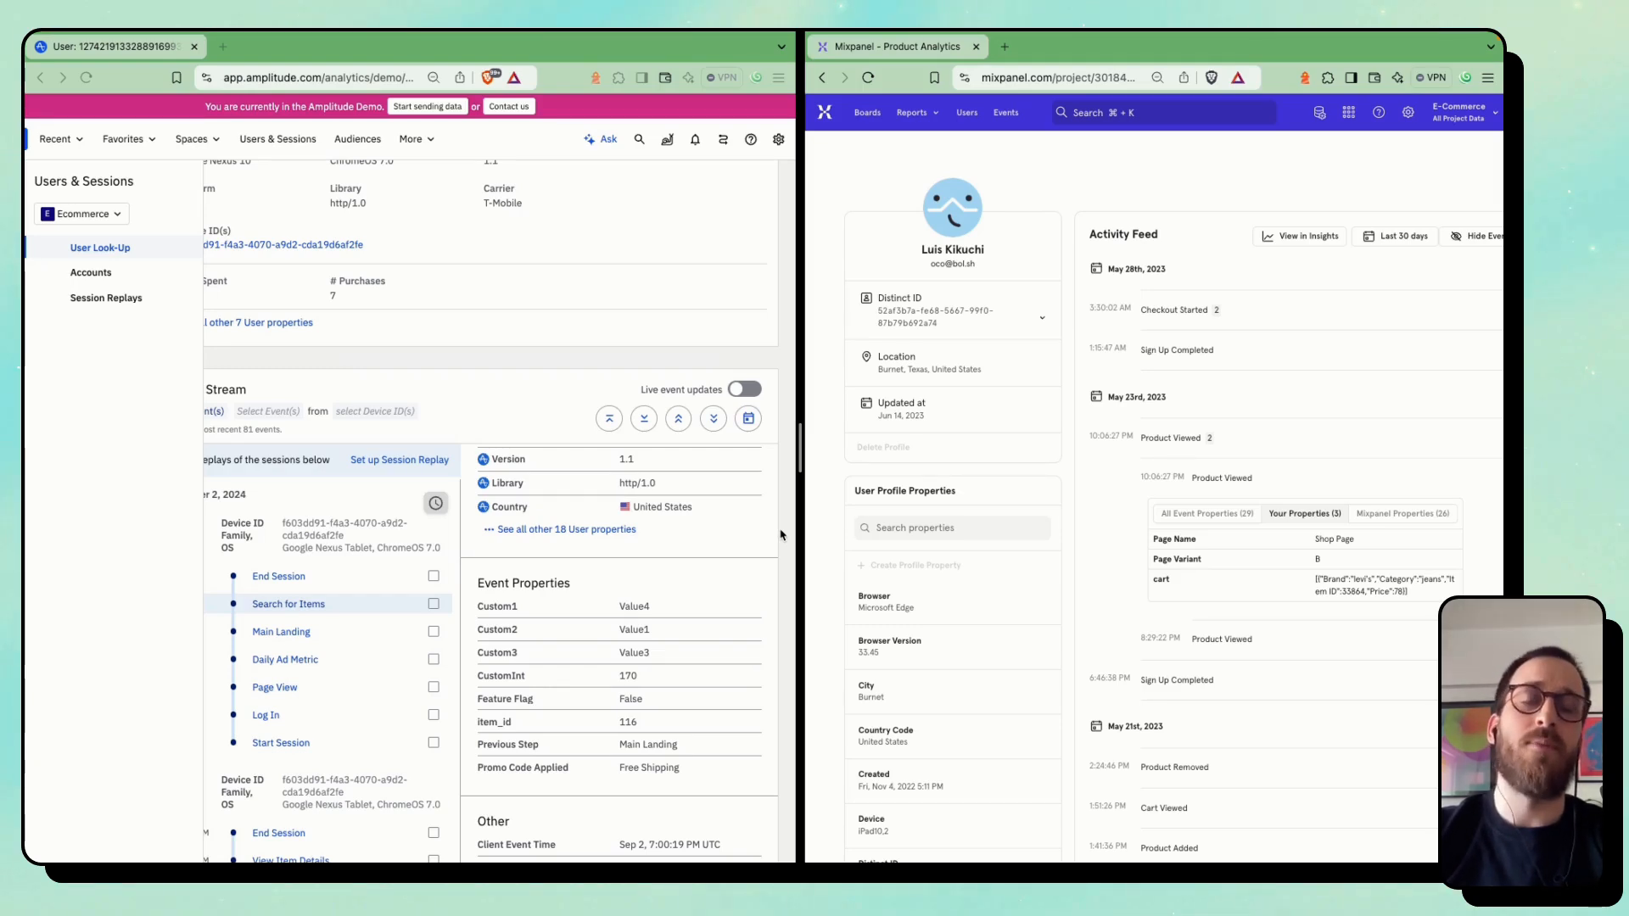
Compare the user properties at the top of the Amplitude profile with the user profile properties in Mixpanel
scroll(434, 392, "up", 3)
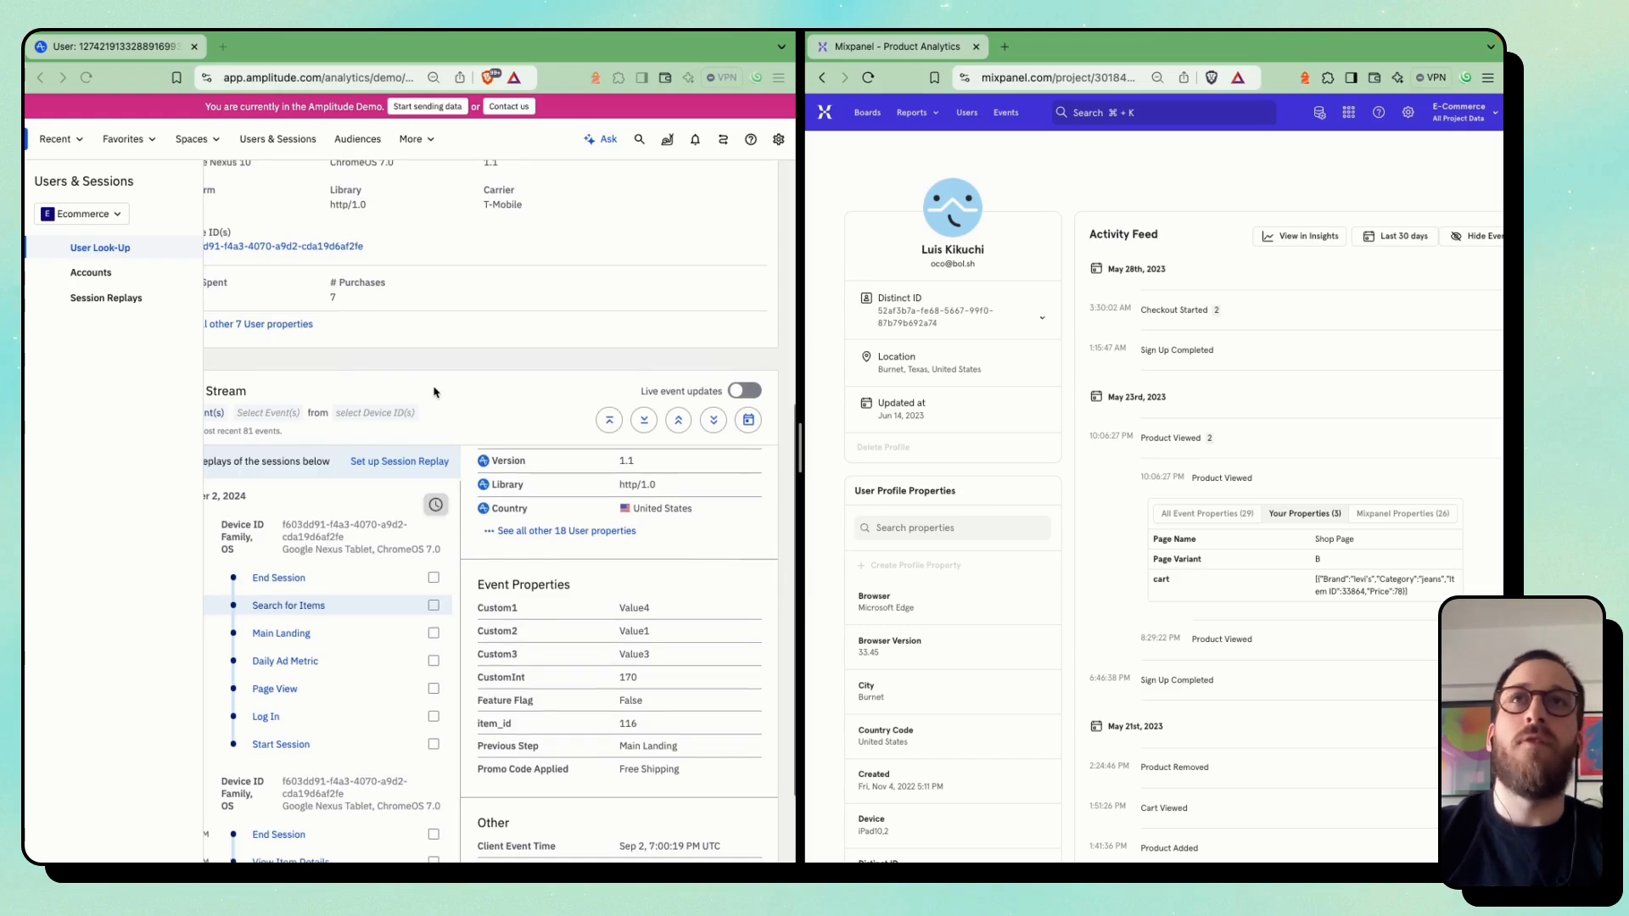
scroll(434, 392, "up", 5)
scroll(435, 392, "left", 2)
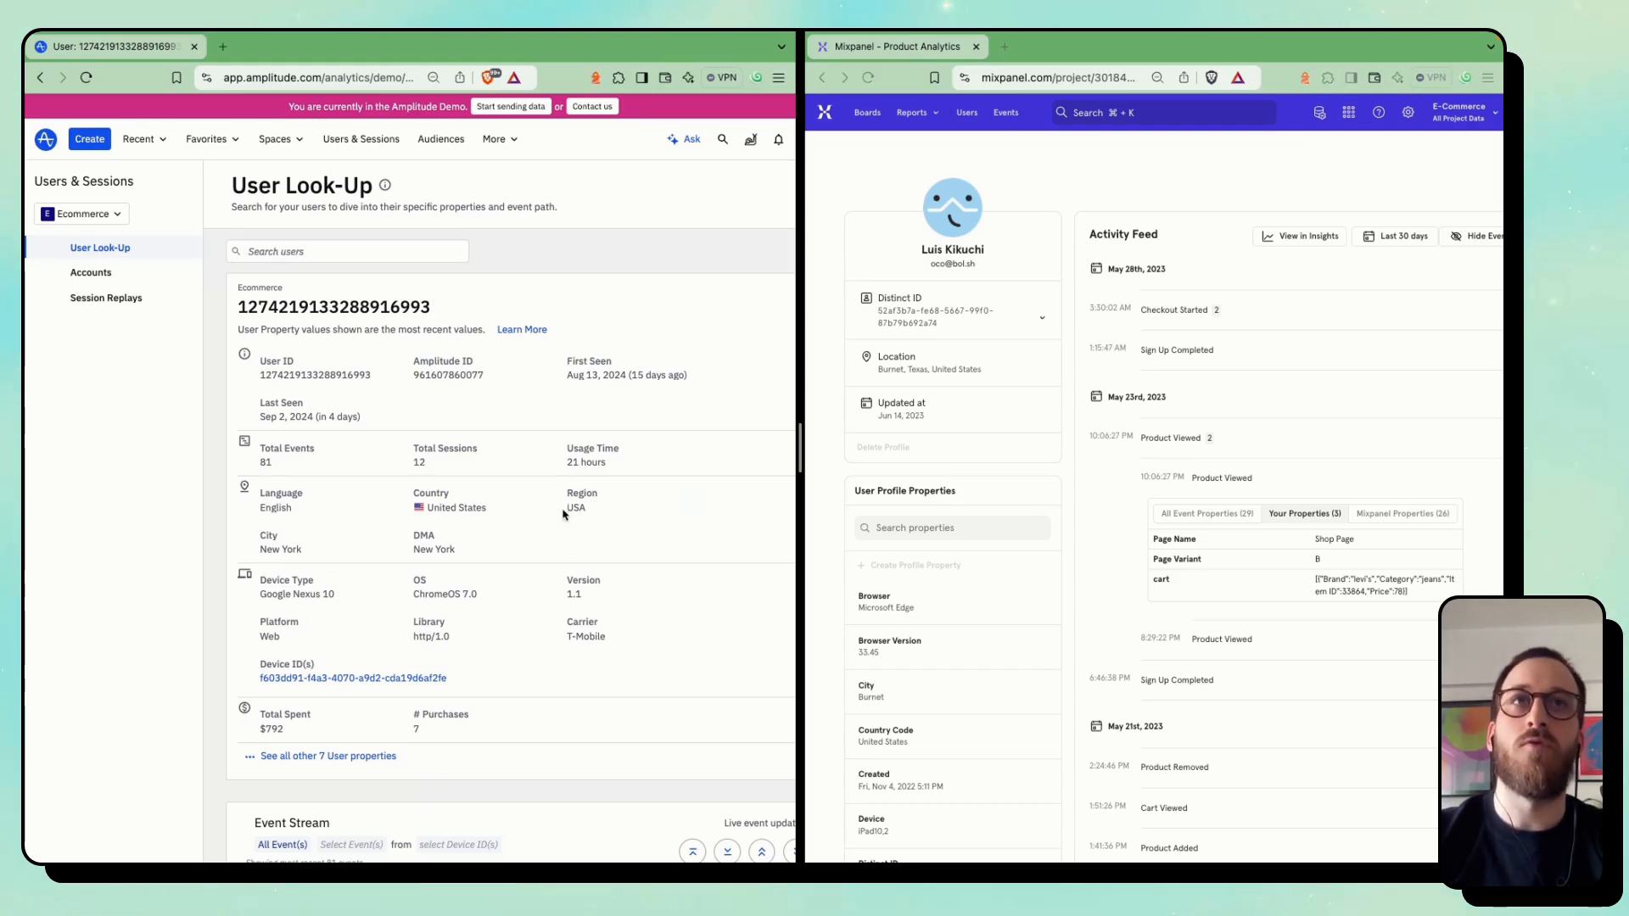
scroll(990, 659, "down", 2)
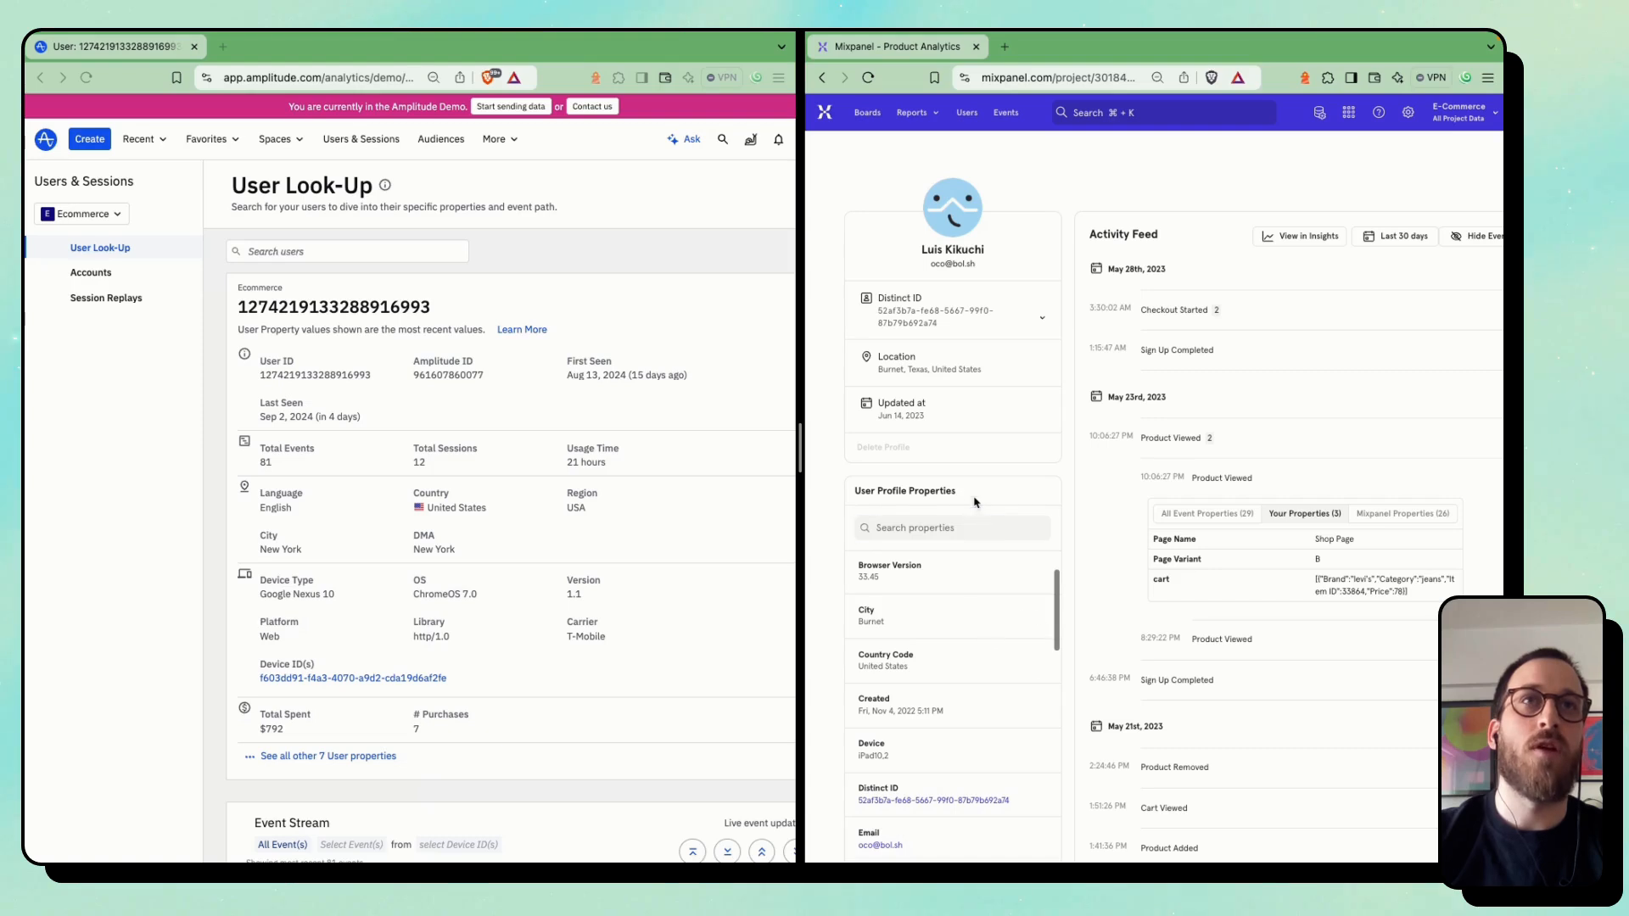
scroll(985, 641, "down", 3)
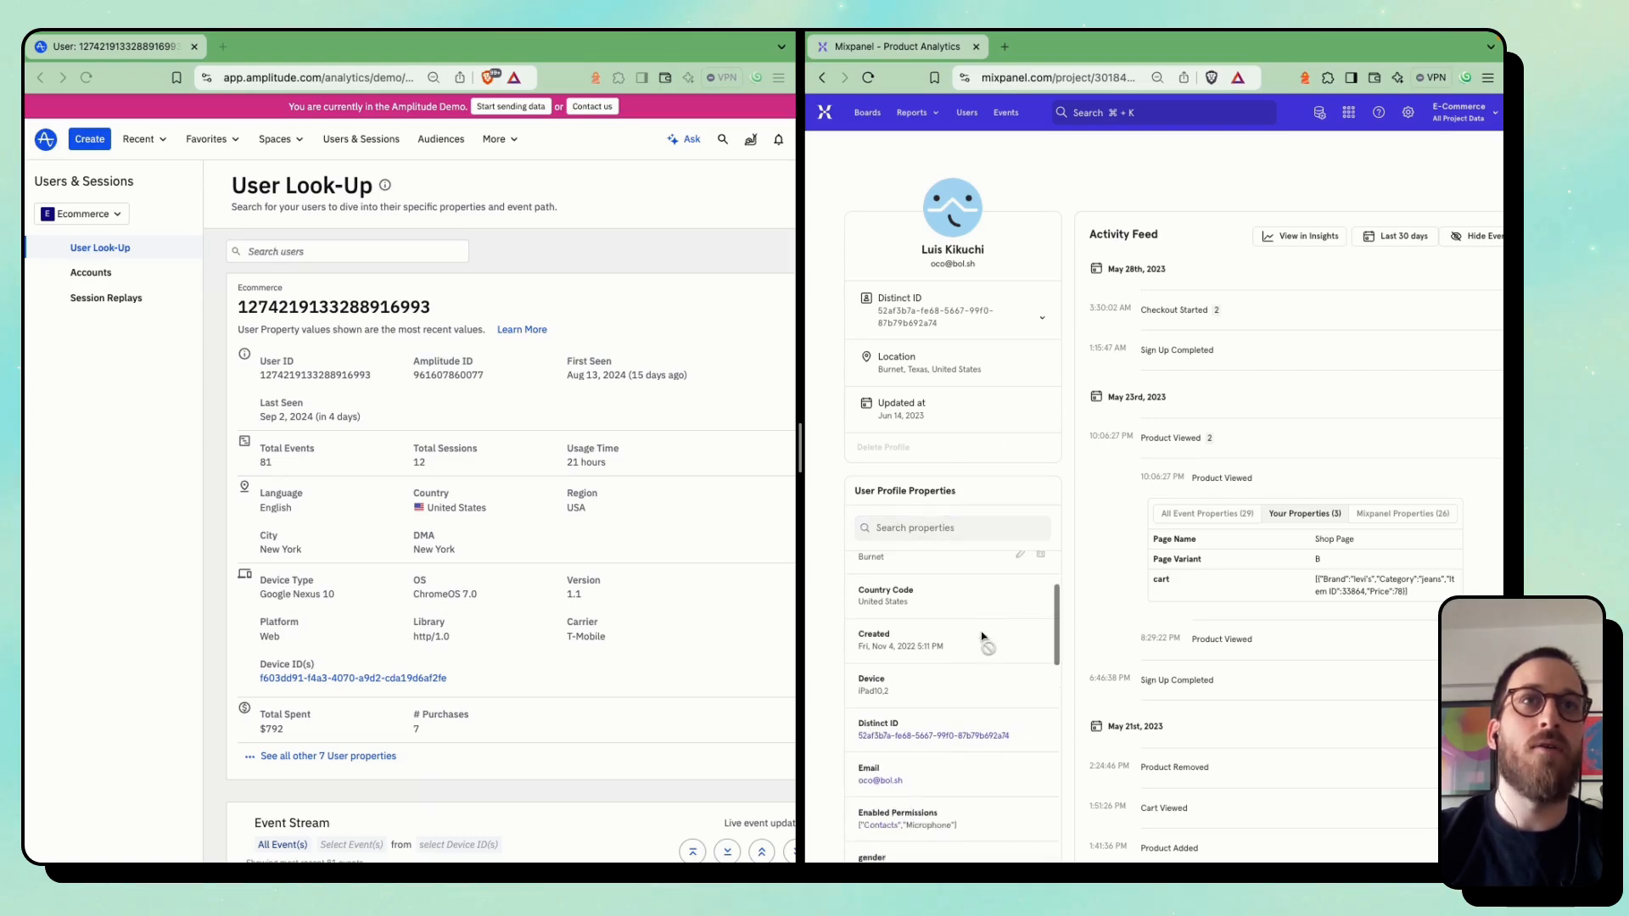
scroll(976, 637, "up", 5)
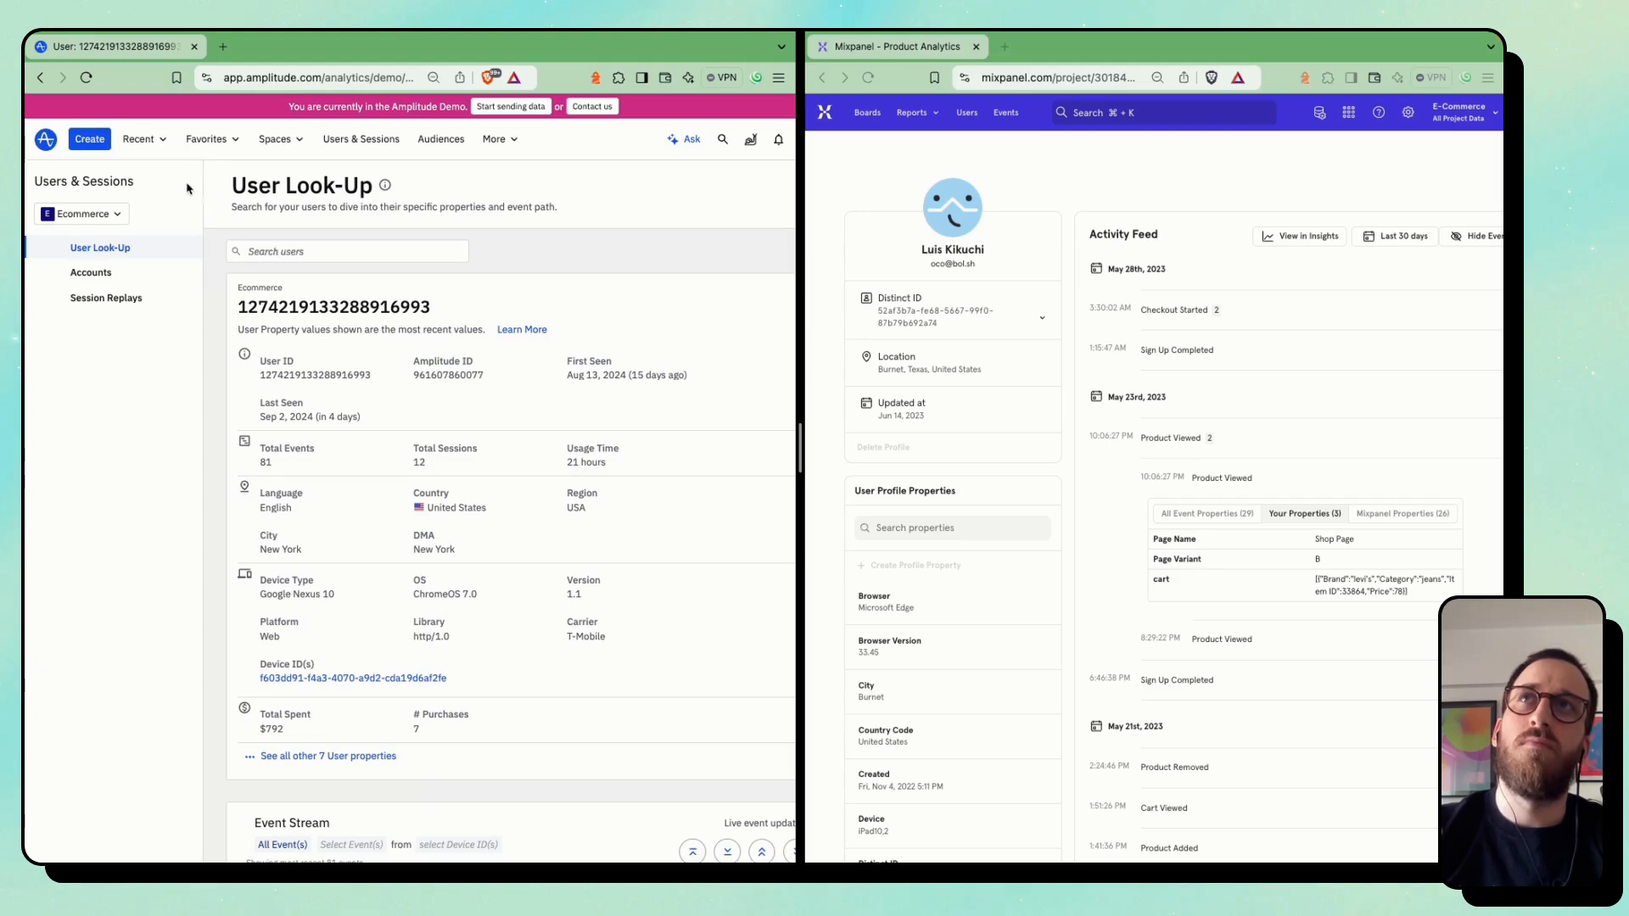
Return to the Amplitude home page and review the chart types available for creation, including the additional ones
left_click(43, 140)
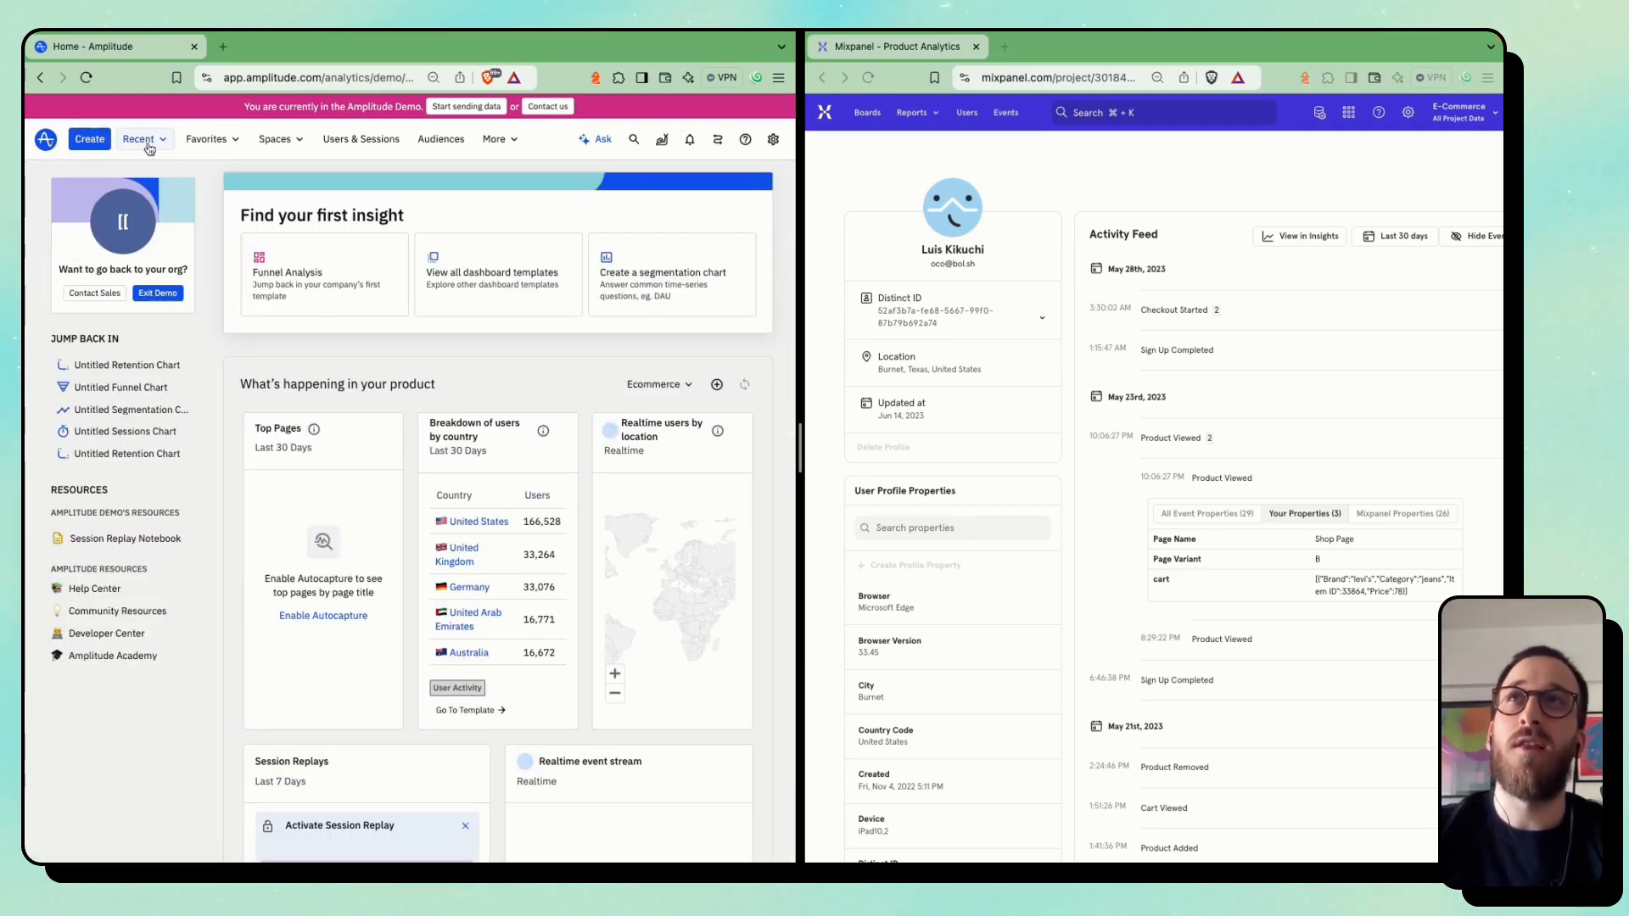
left_click(89, 140)
mouse_move(126, 188)
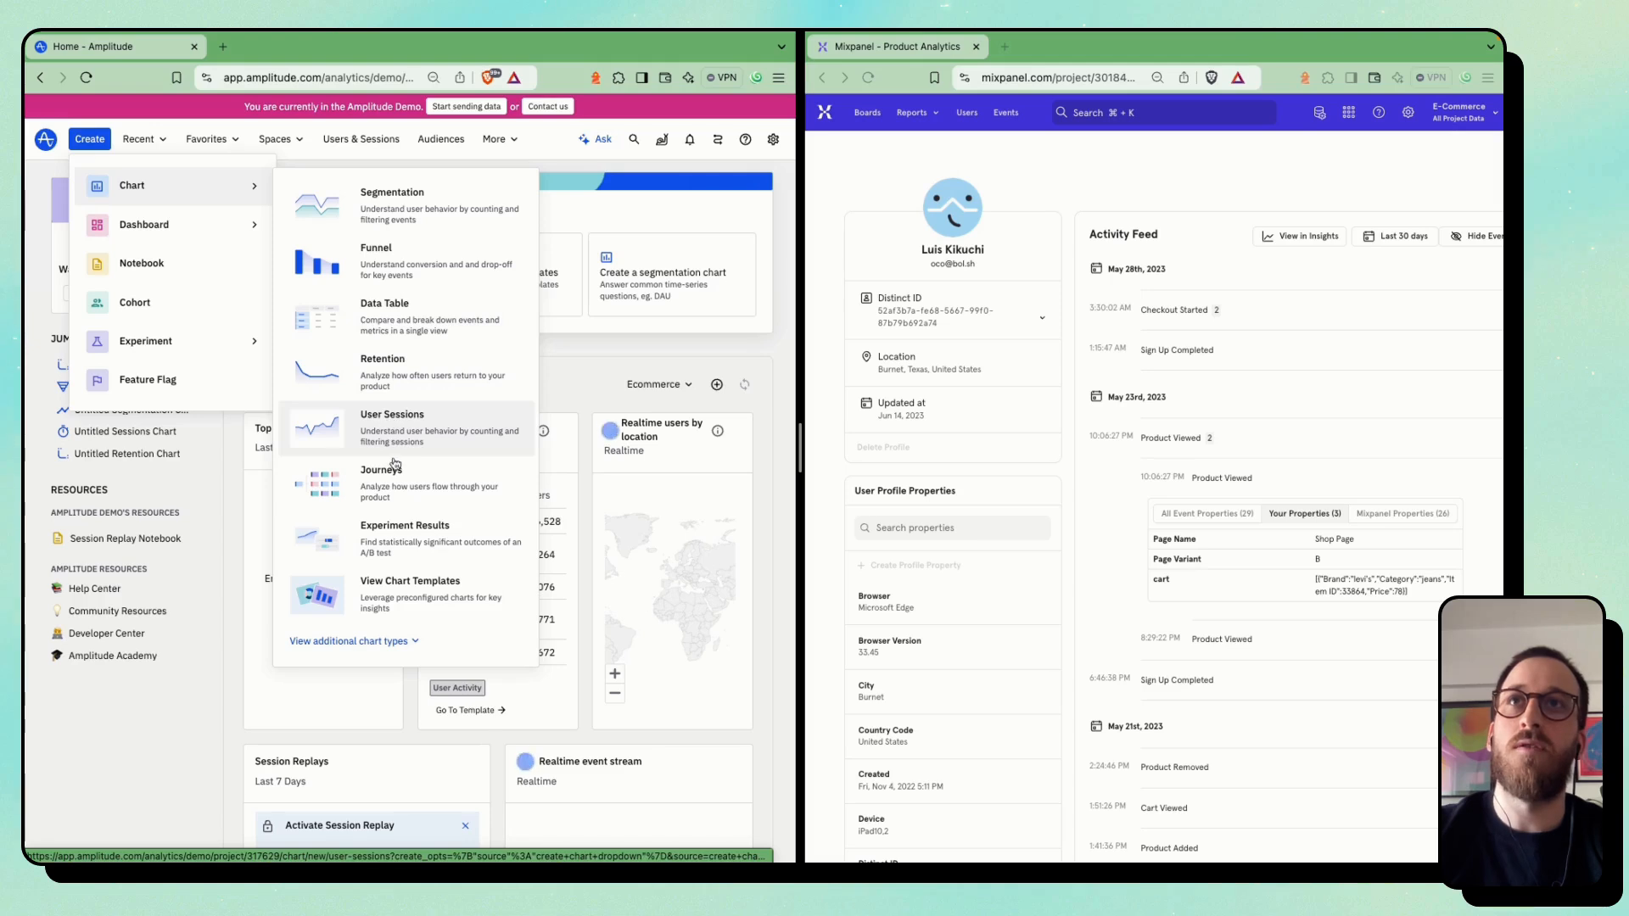
left_click(382, 641)
scroll(398, 731, "down", 1)
scroll(397, 732, "down", 1)
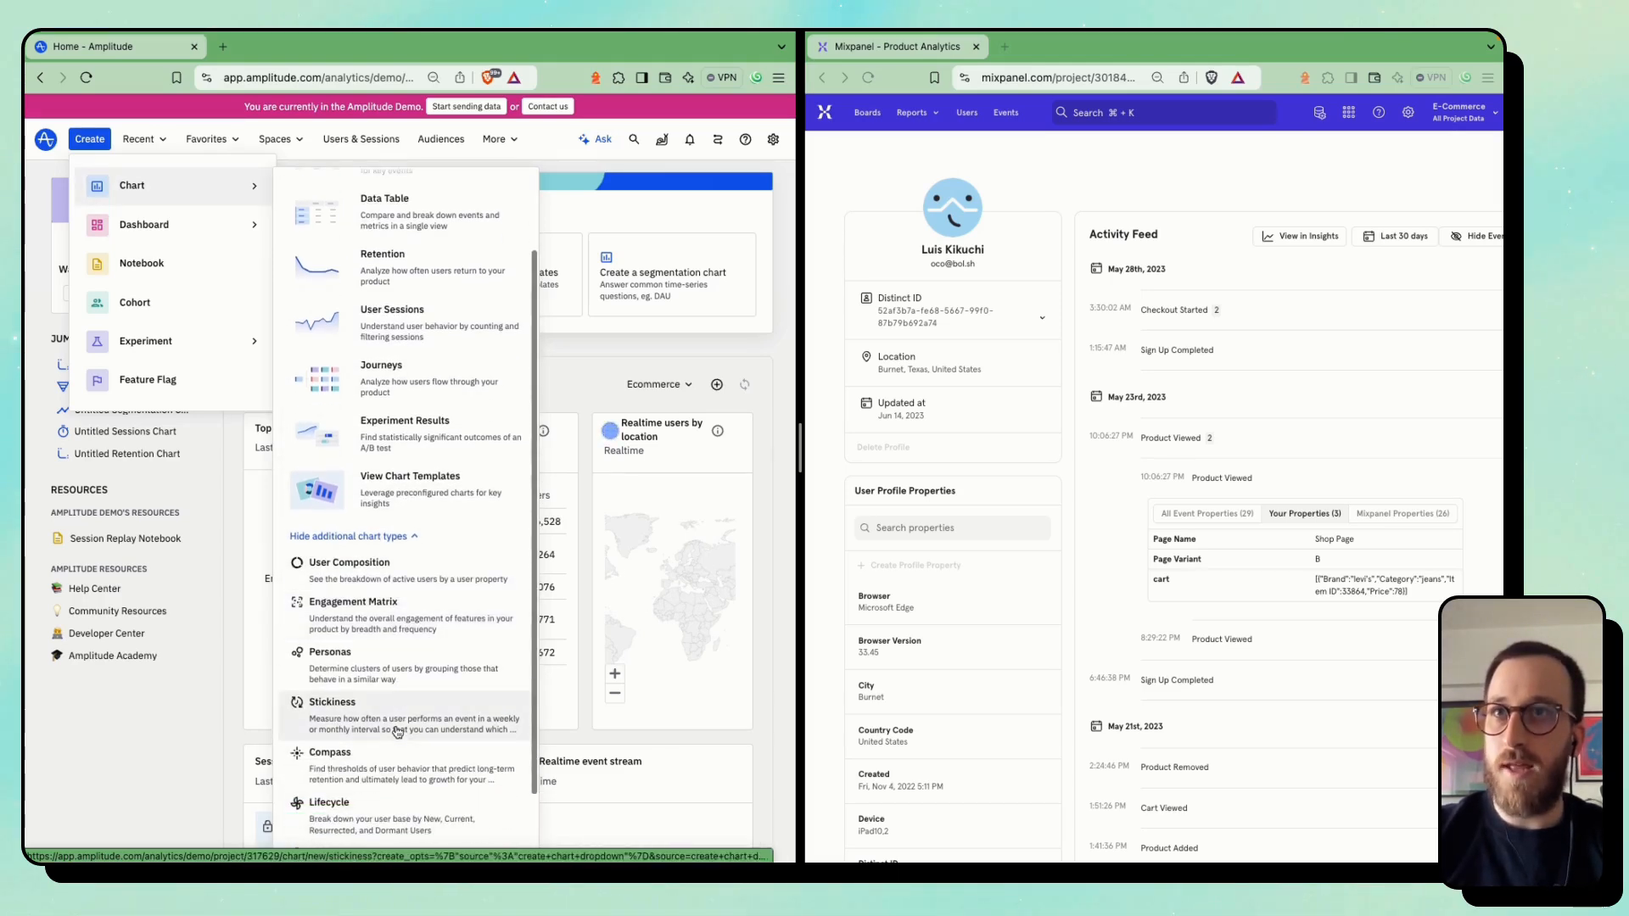
scroll(424, 679, "down", 2)
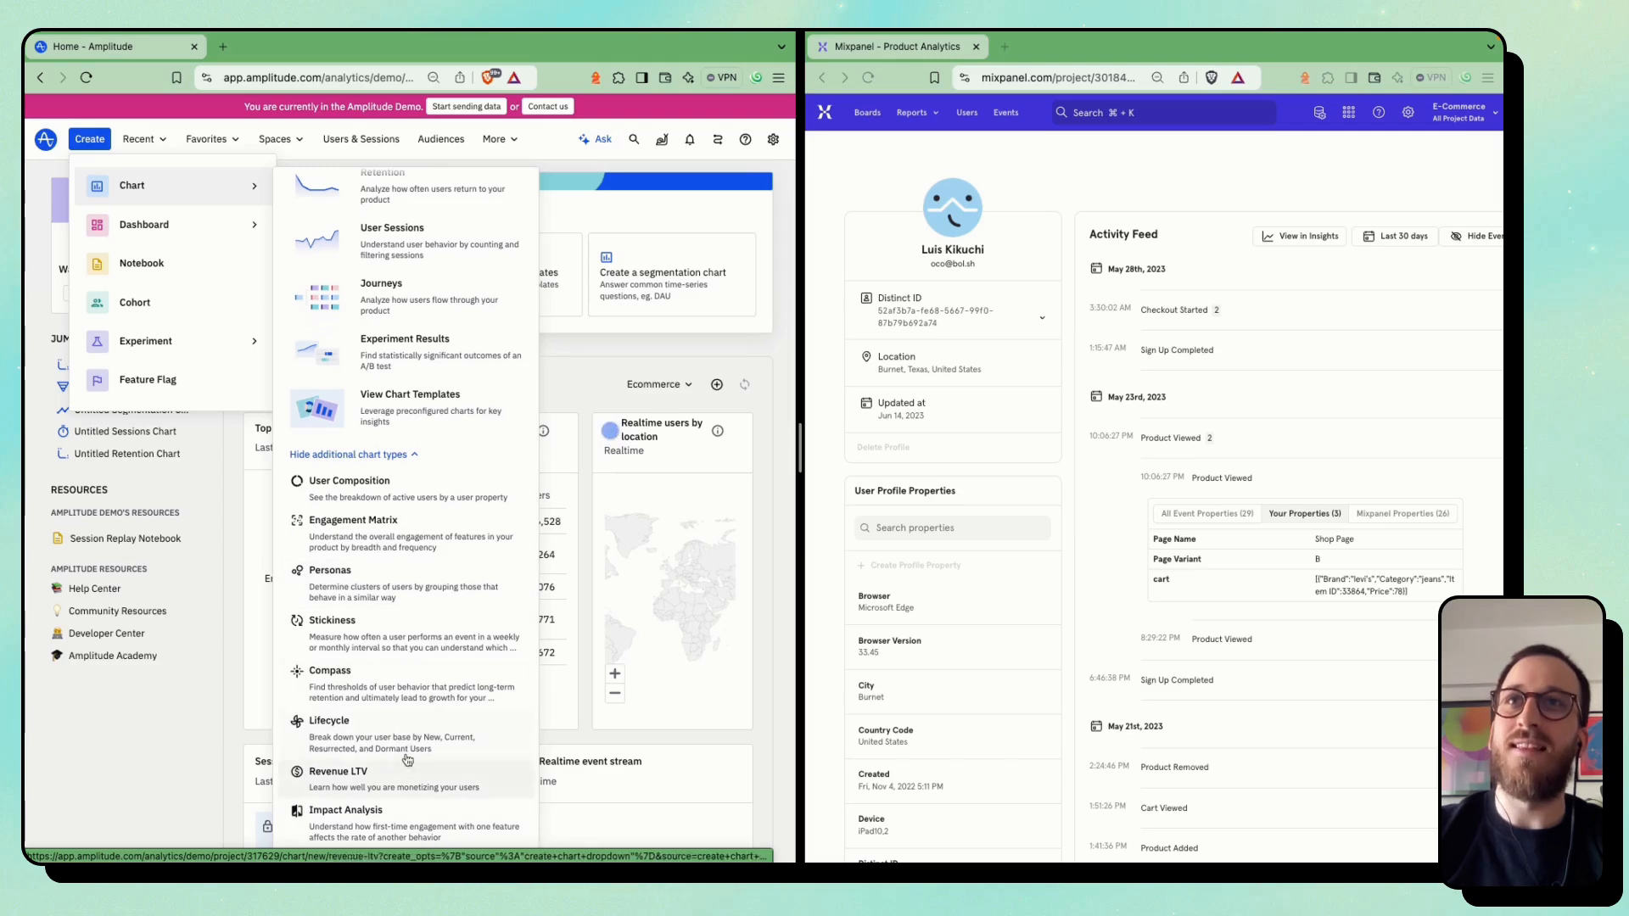
scroll(425, 594, "up", 3)
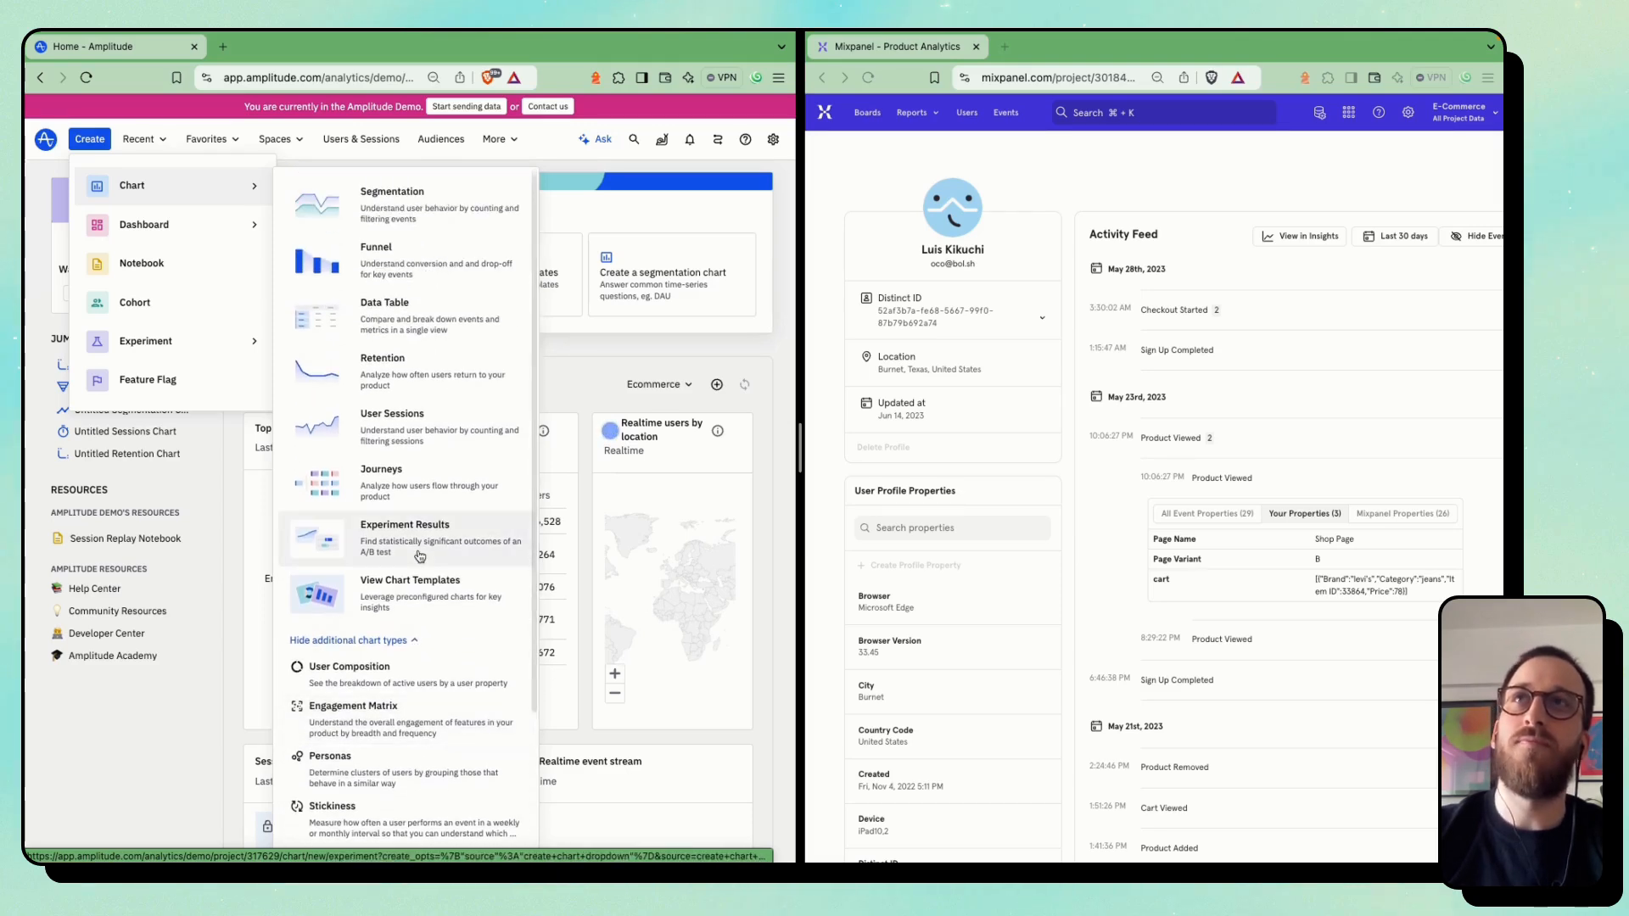
mouse_move(189, 230)
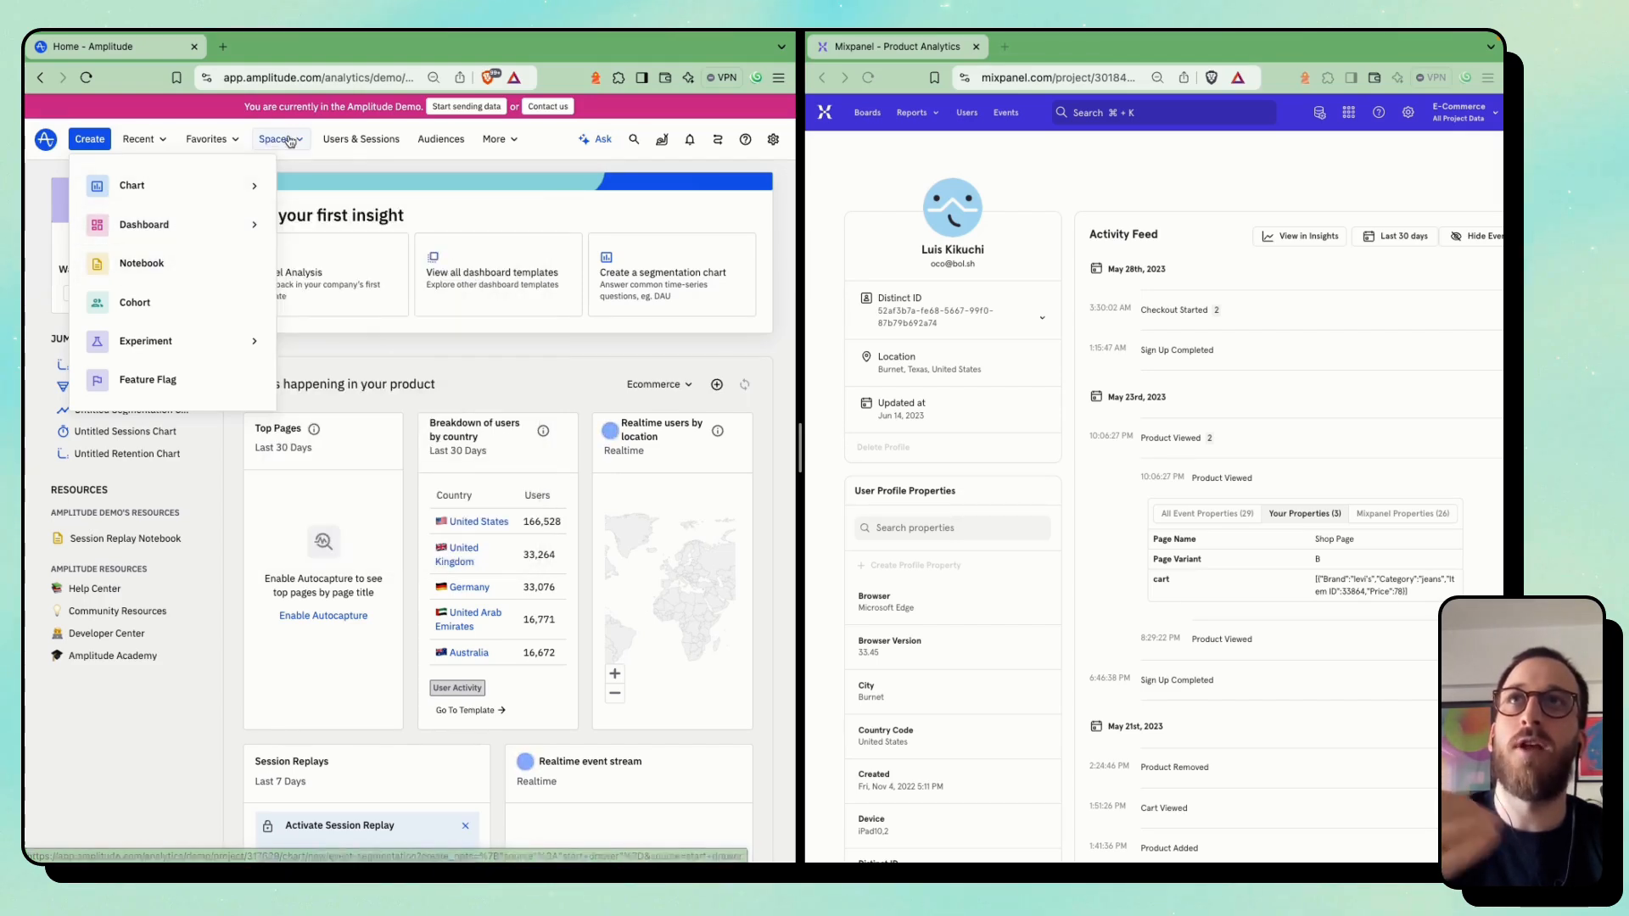
Look over the available spaces and the dashboard creation options on the Amplitude home page
left_click(289, 140)
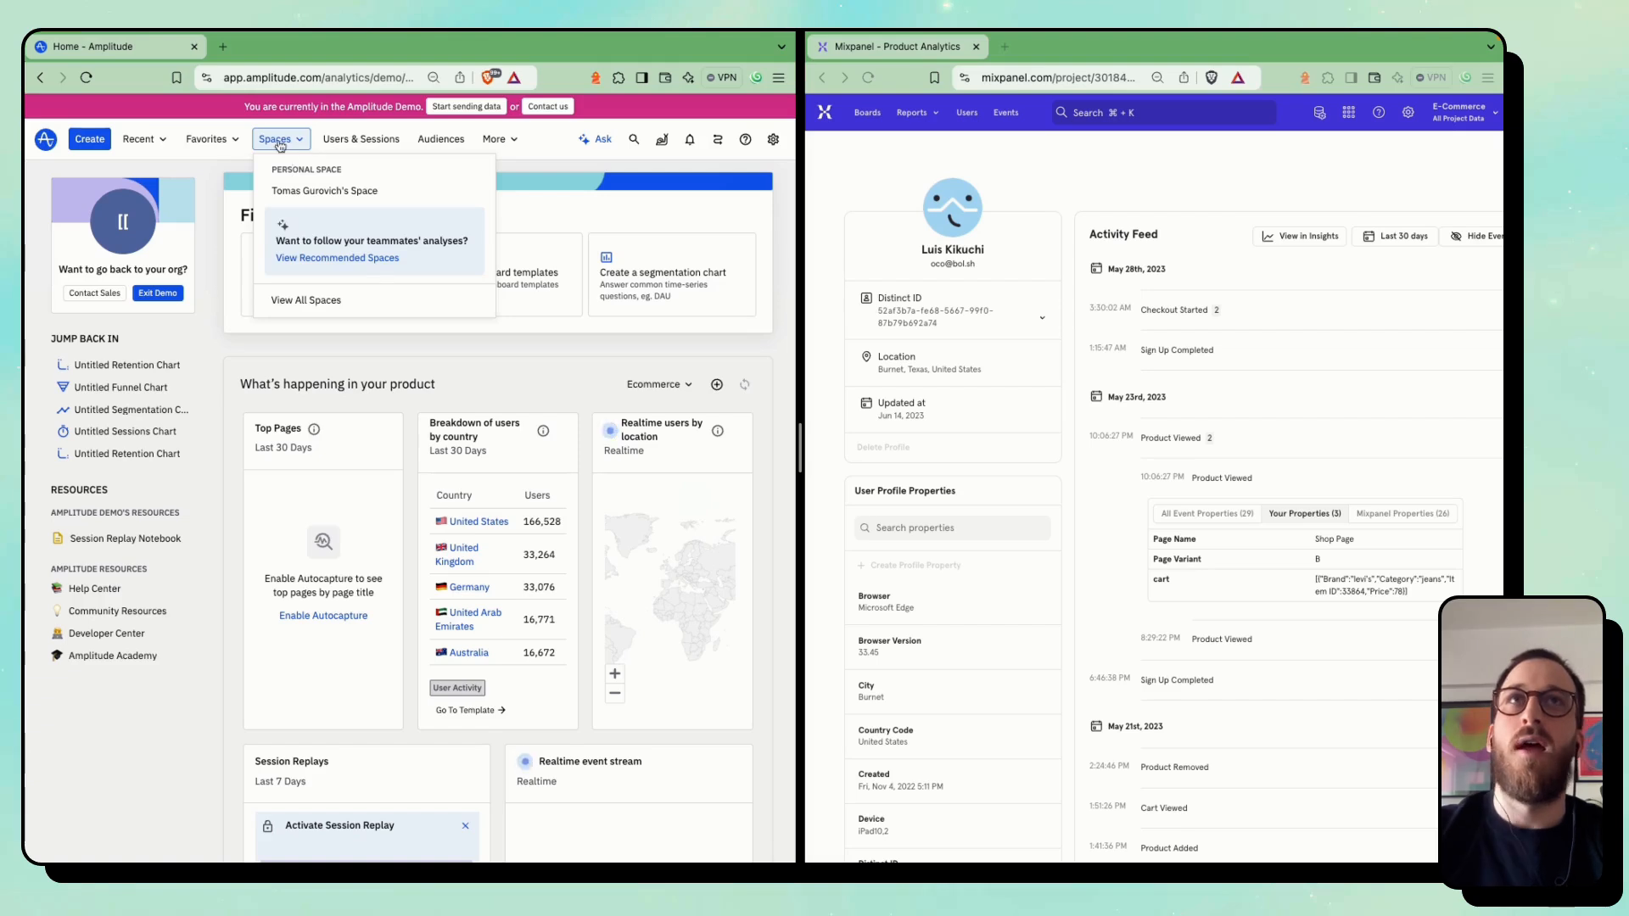
left_click(281, 145)
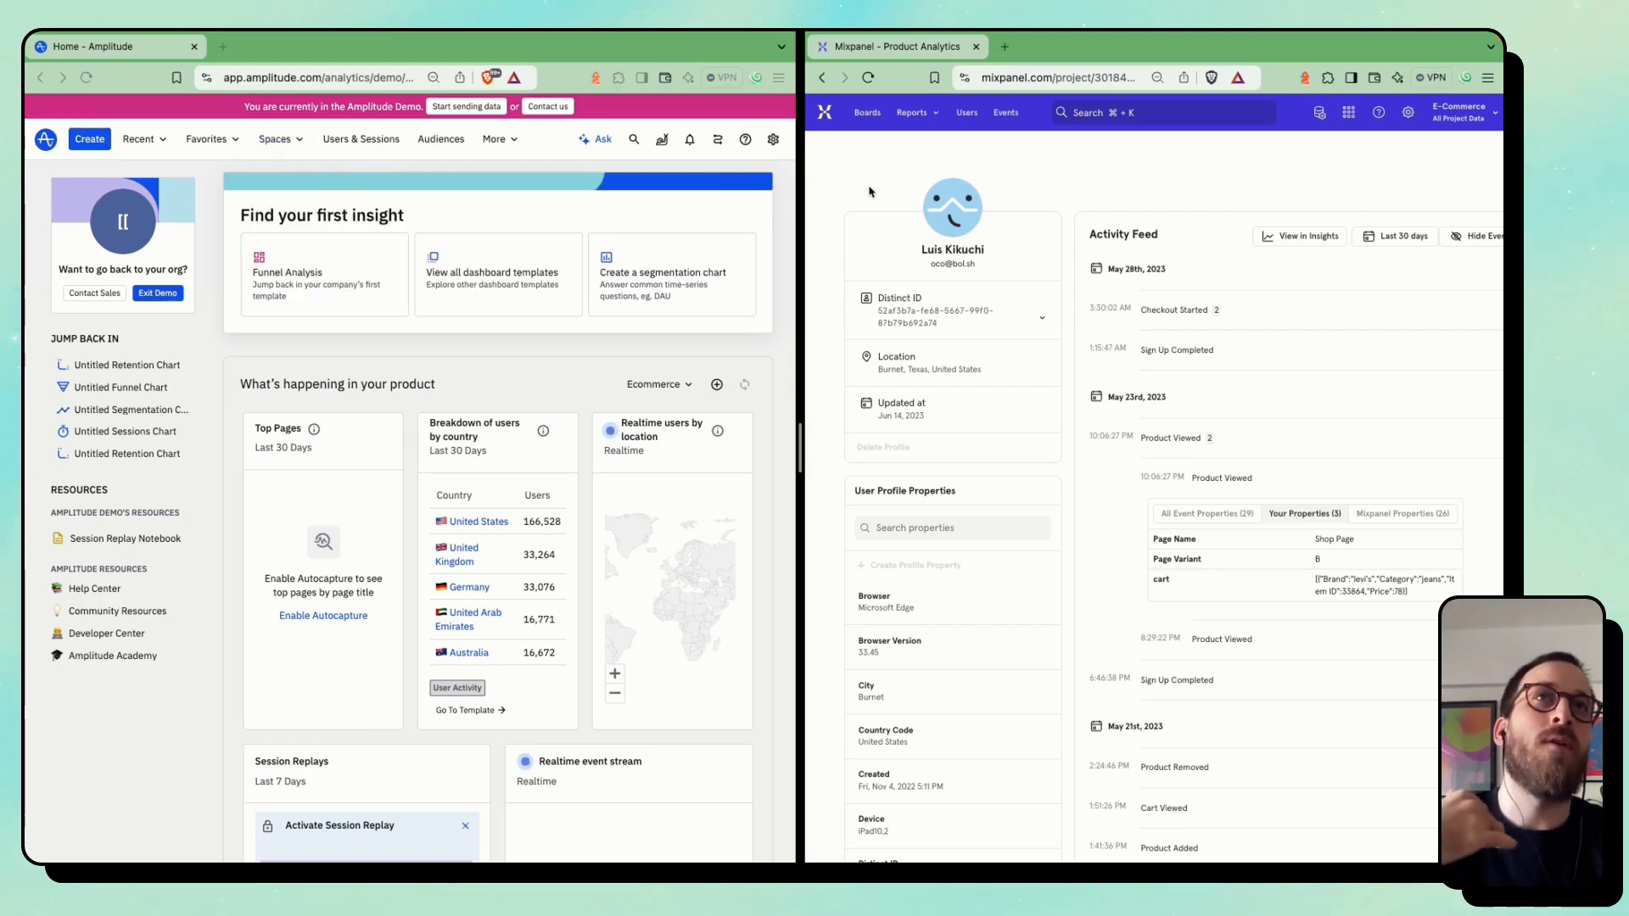
left_click(936, 120)
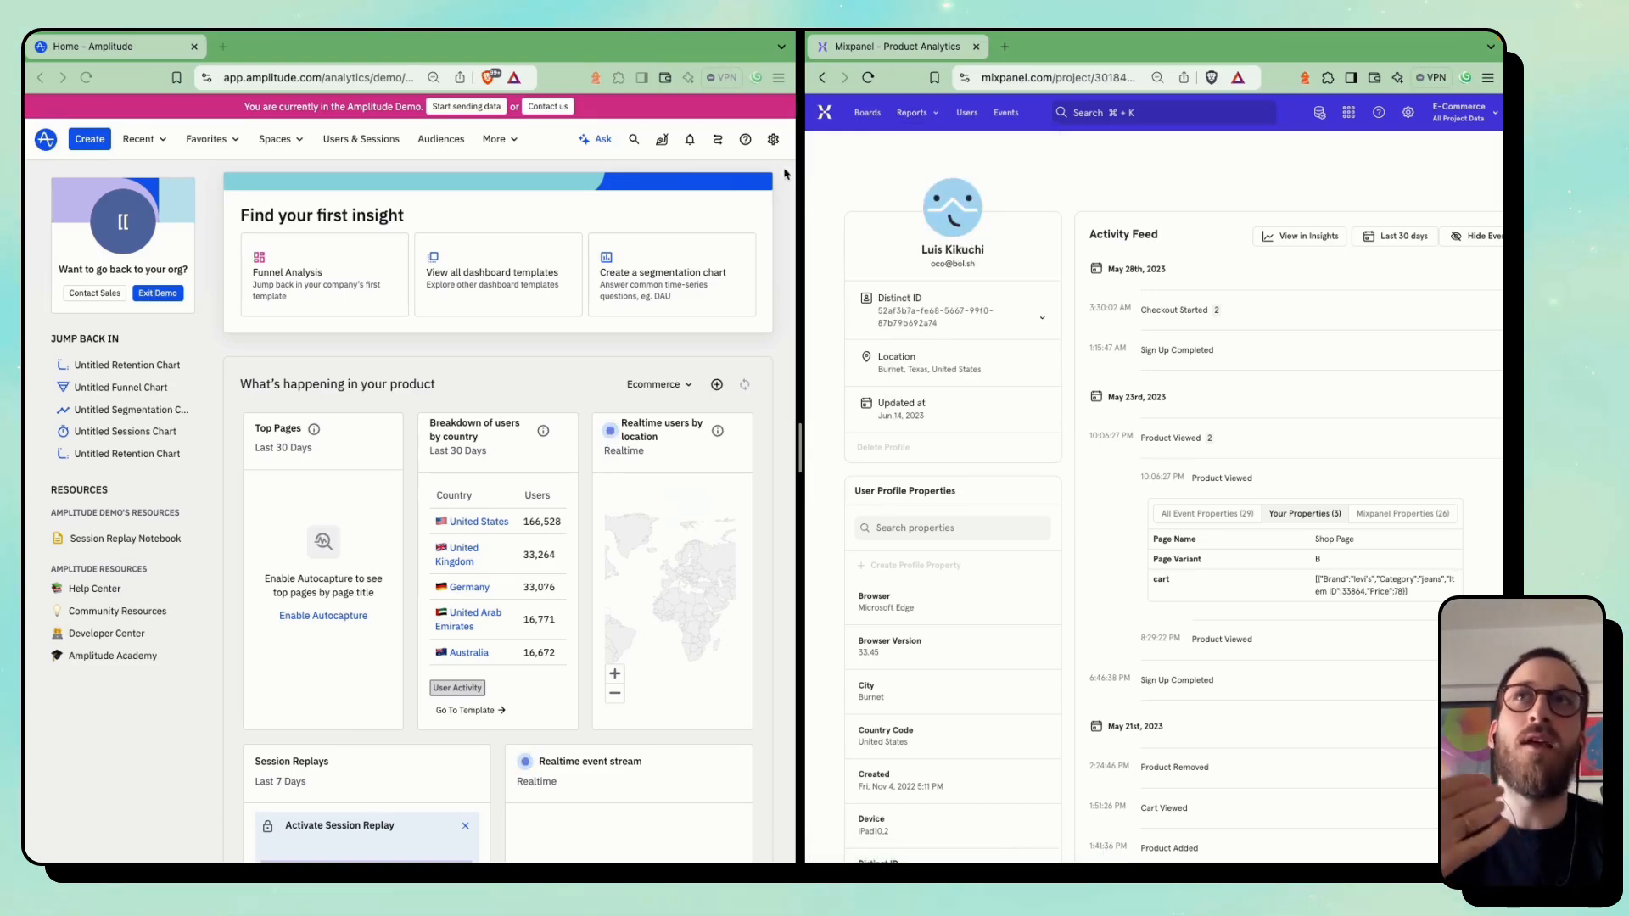
left_click(89, 139)
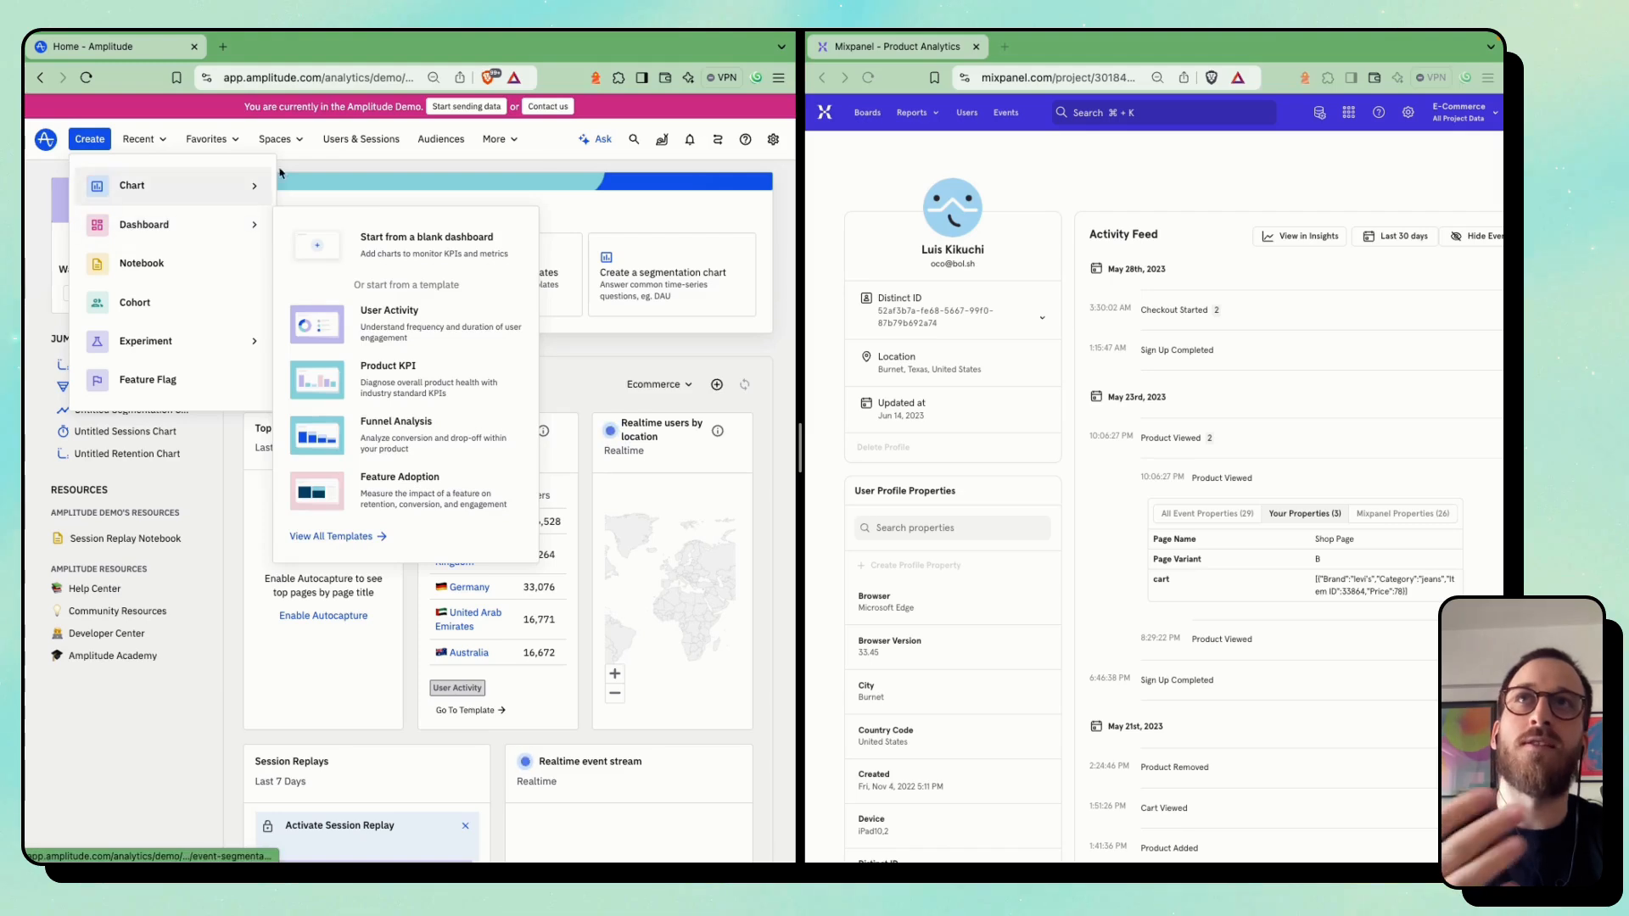
In Mixpanel, open the E-Commerce Sample Template board and expand the board navigation beside it
left_click(864, 114)
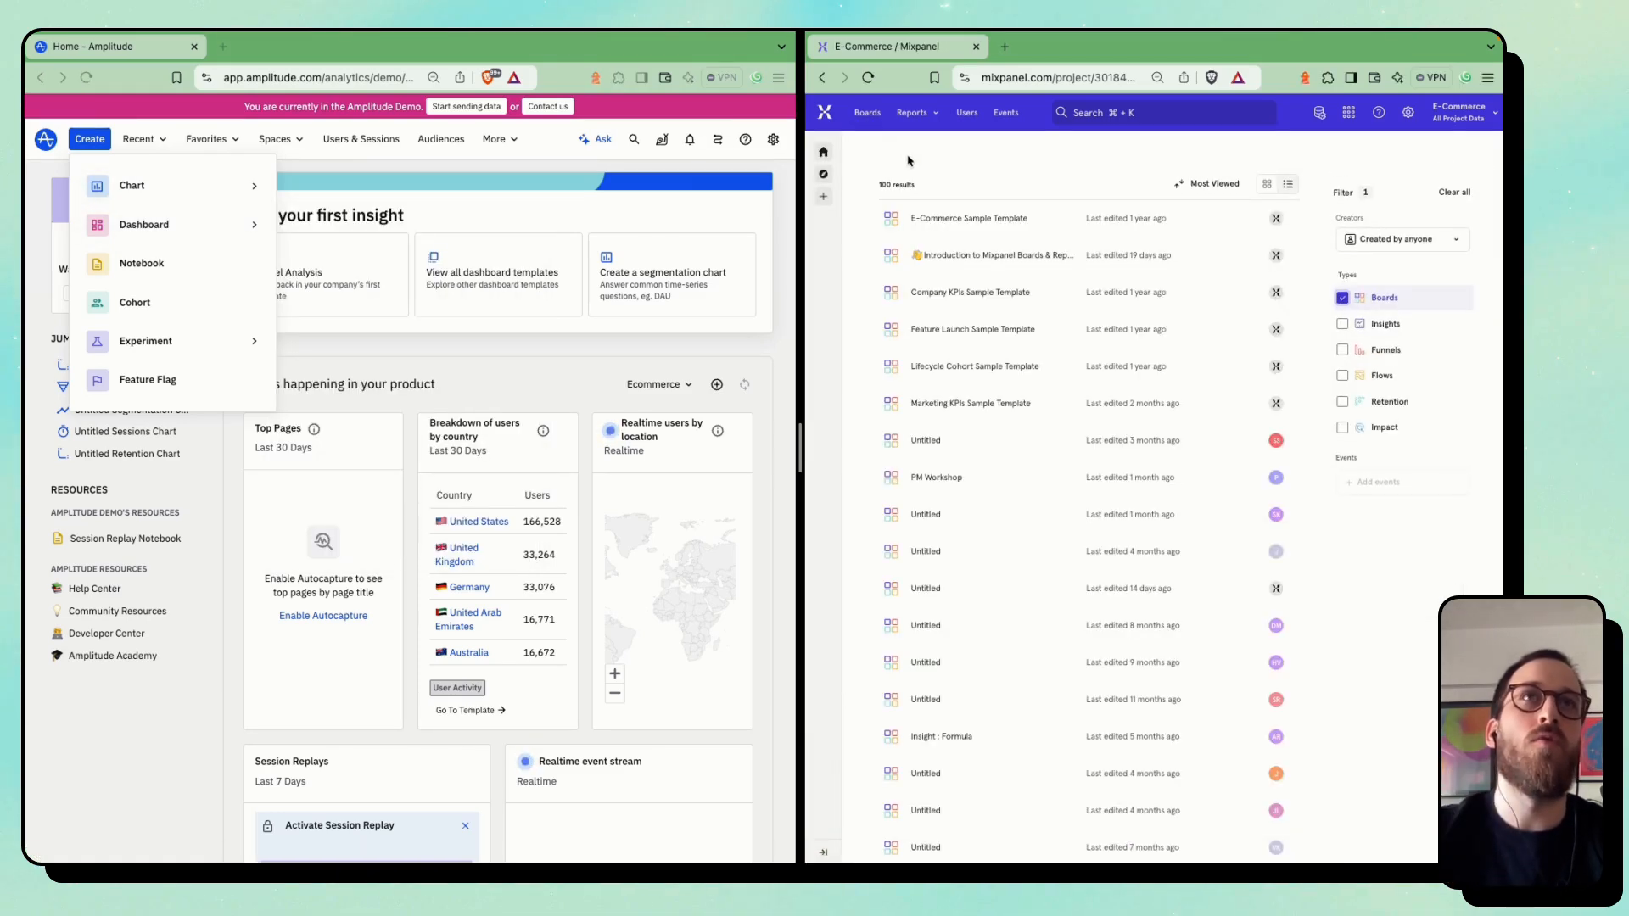
left_click(944, 227)
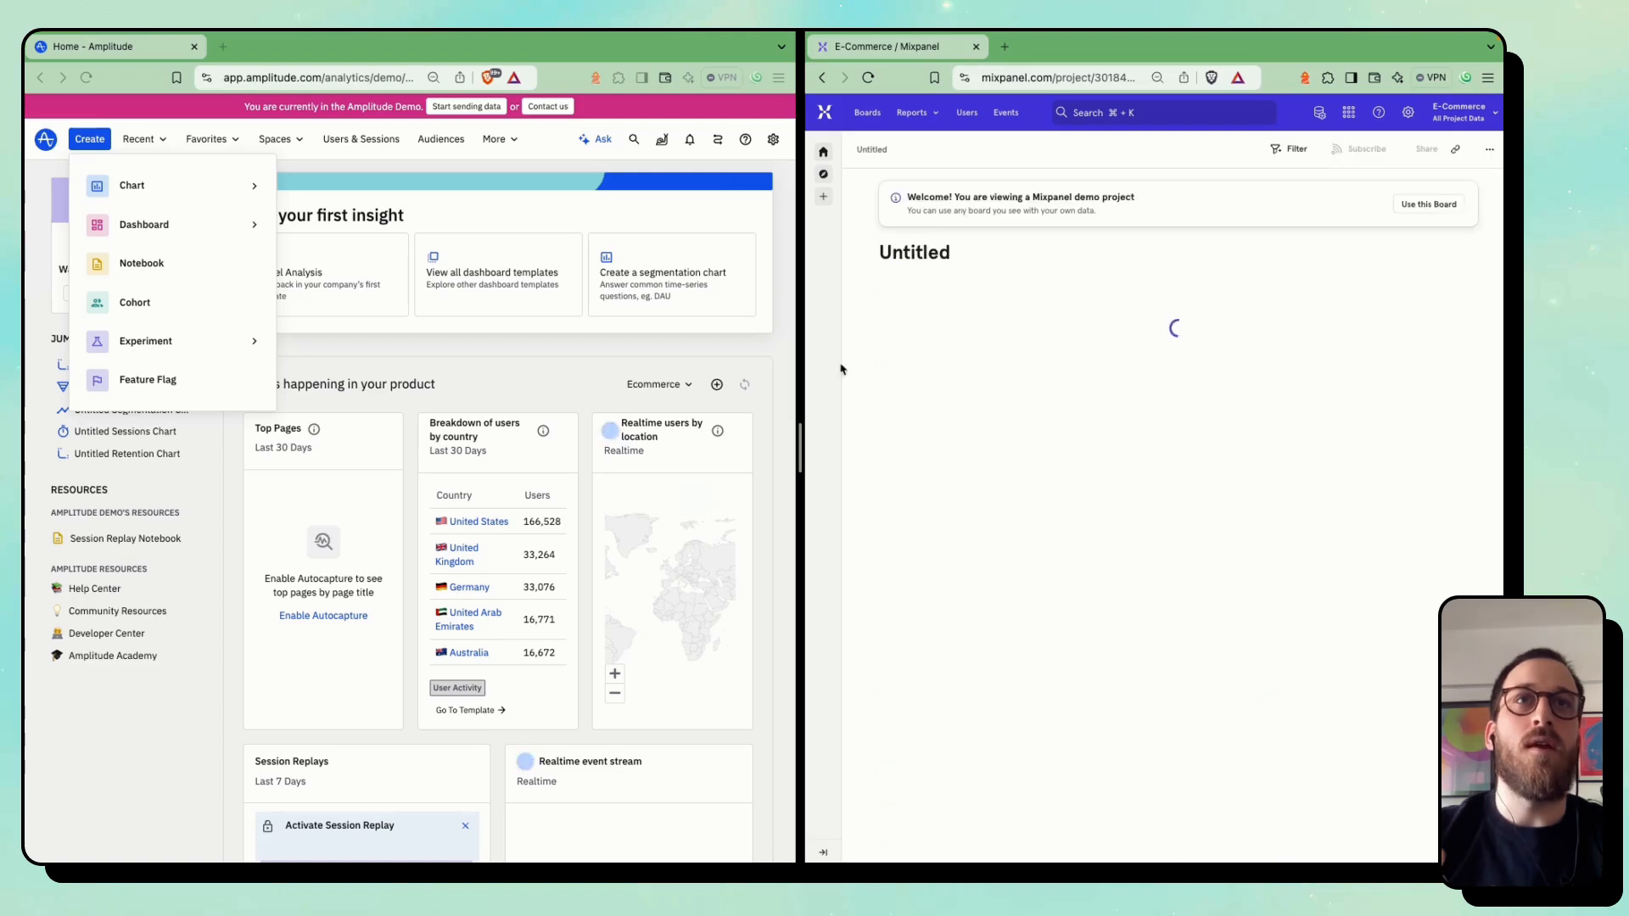
left_click(827, 854)
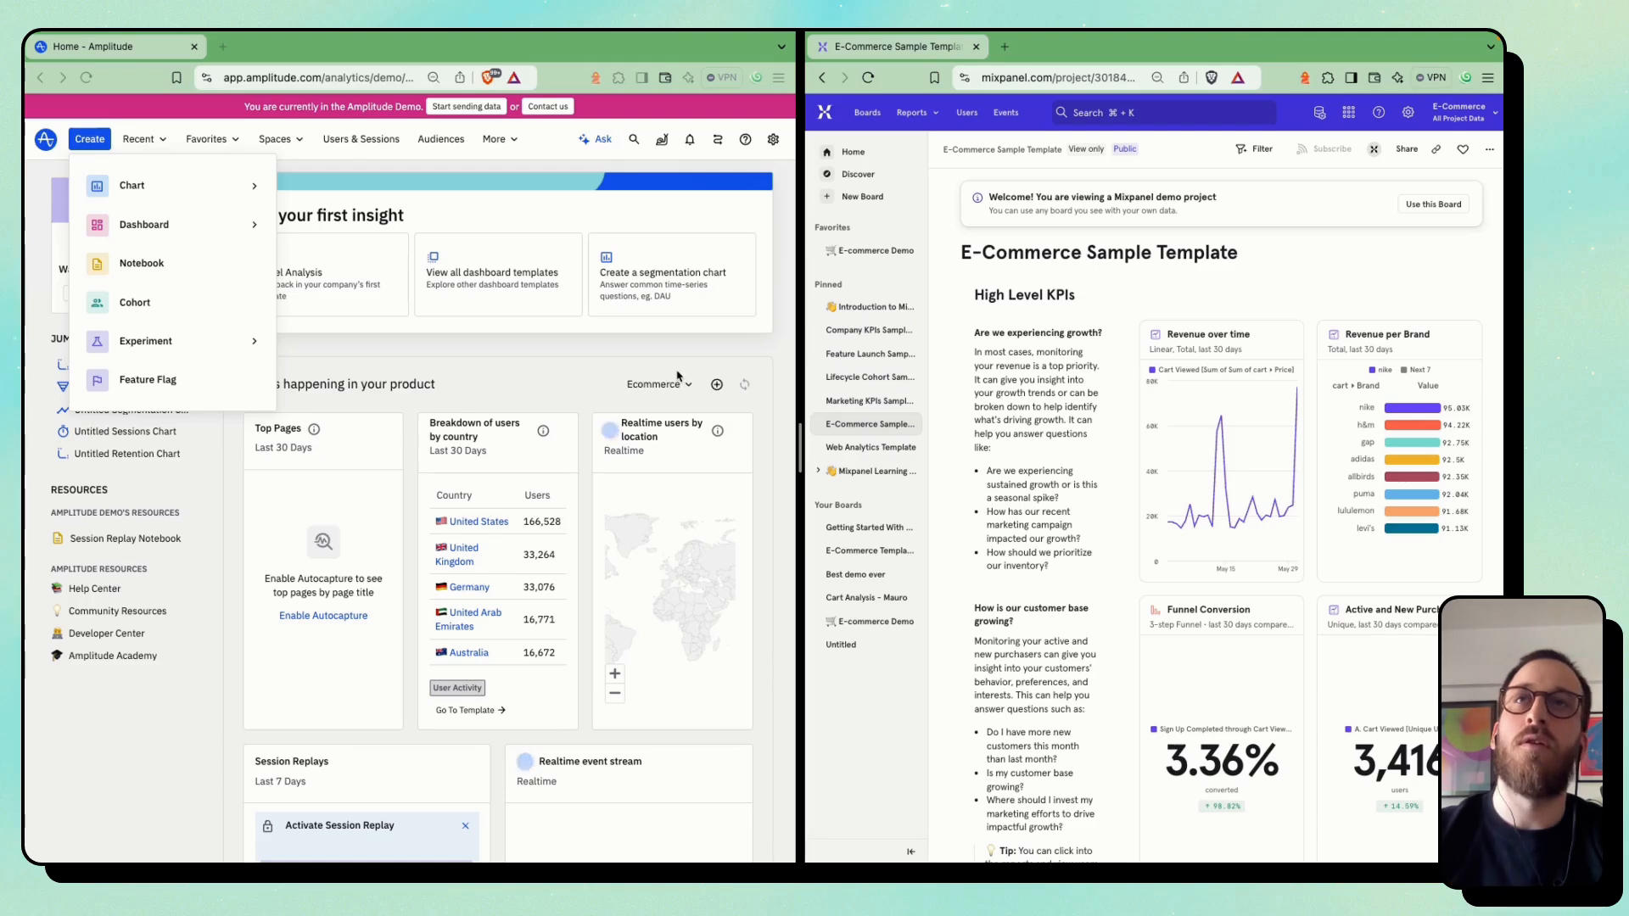
Close the creation options in Amplitude and examine the reports on Mixpanel's E-Commerce Sample Template board
left_click(409, 345)
left_click(360, 358)
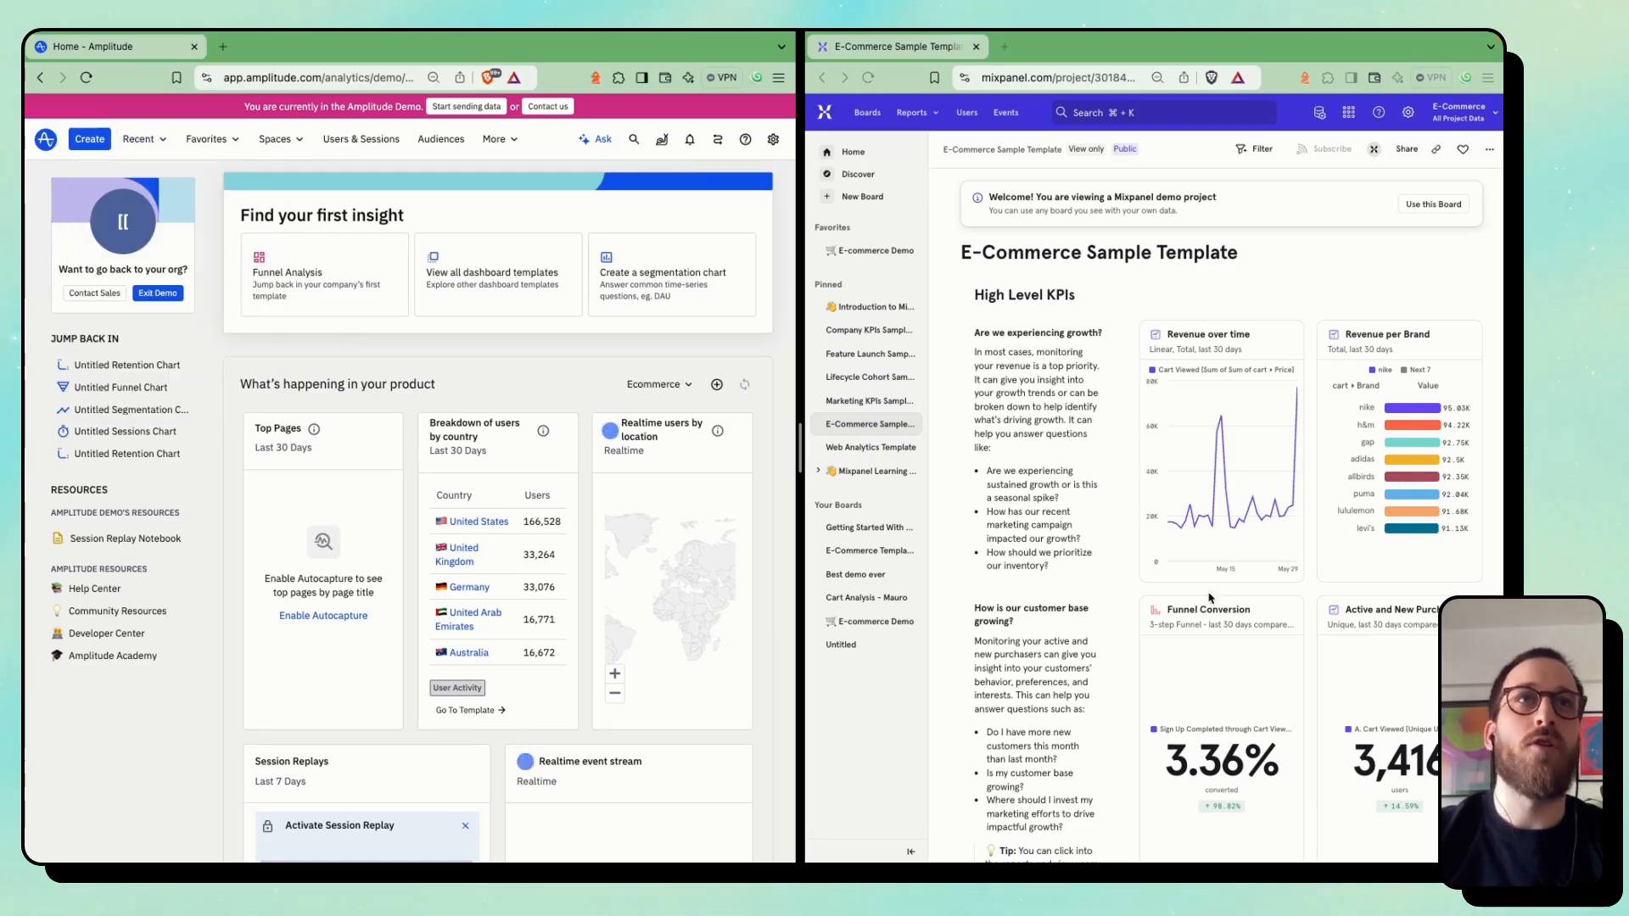
left_click(1377, 515)
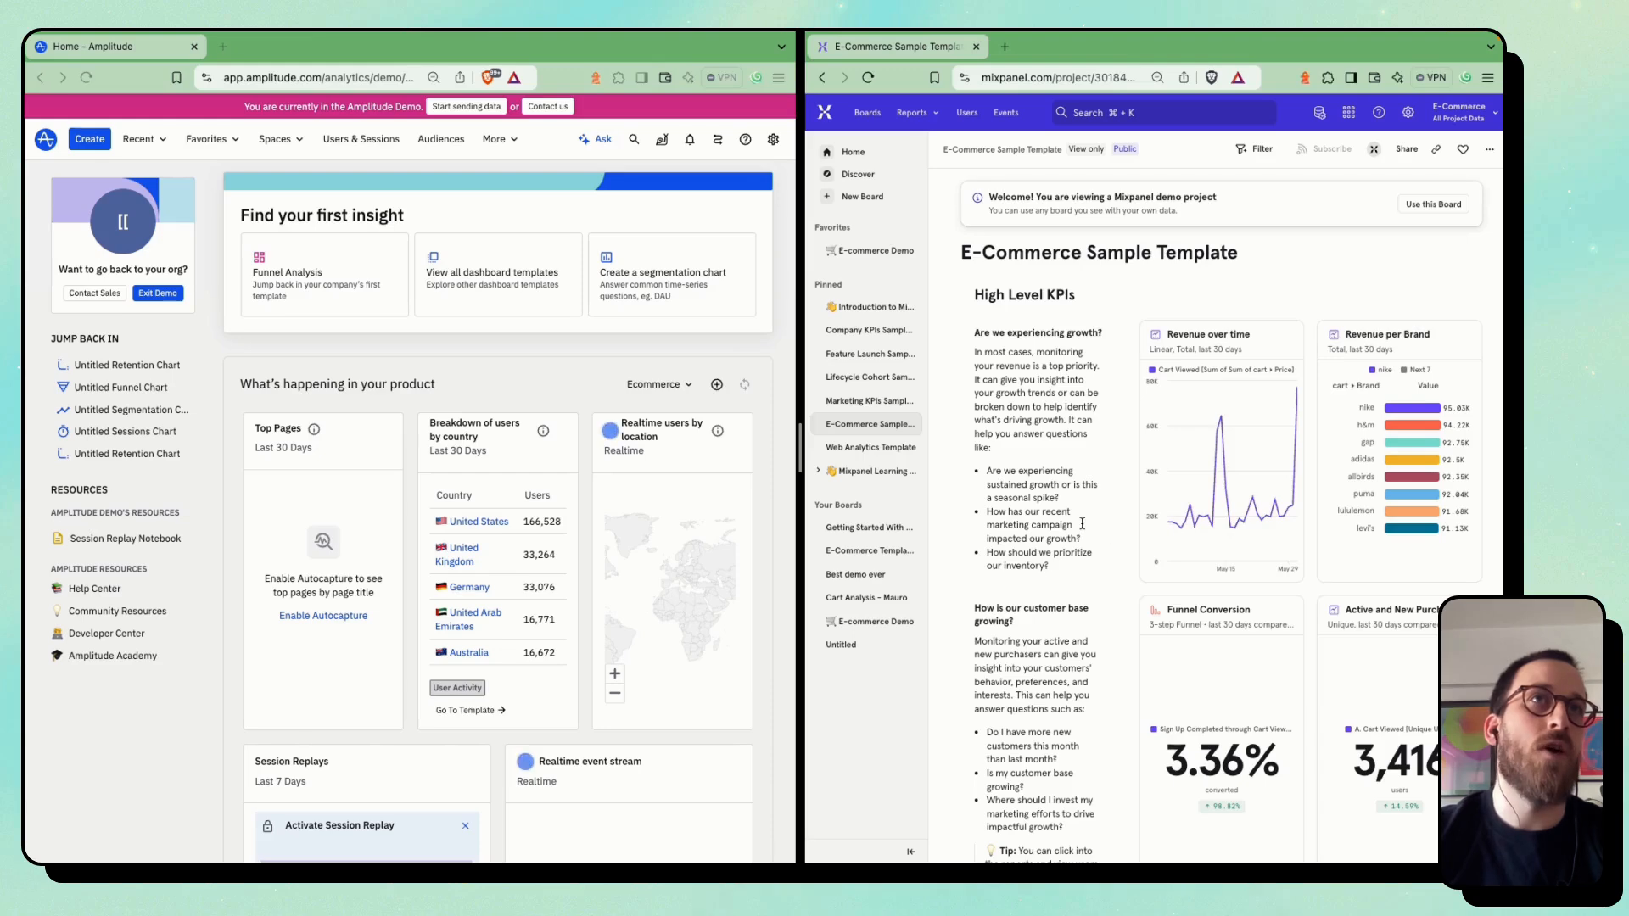
scroll(1082, 523, "down", 1)
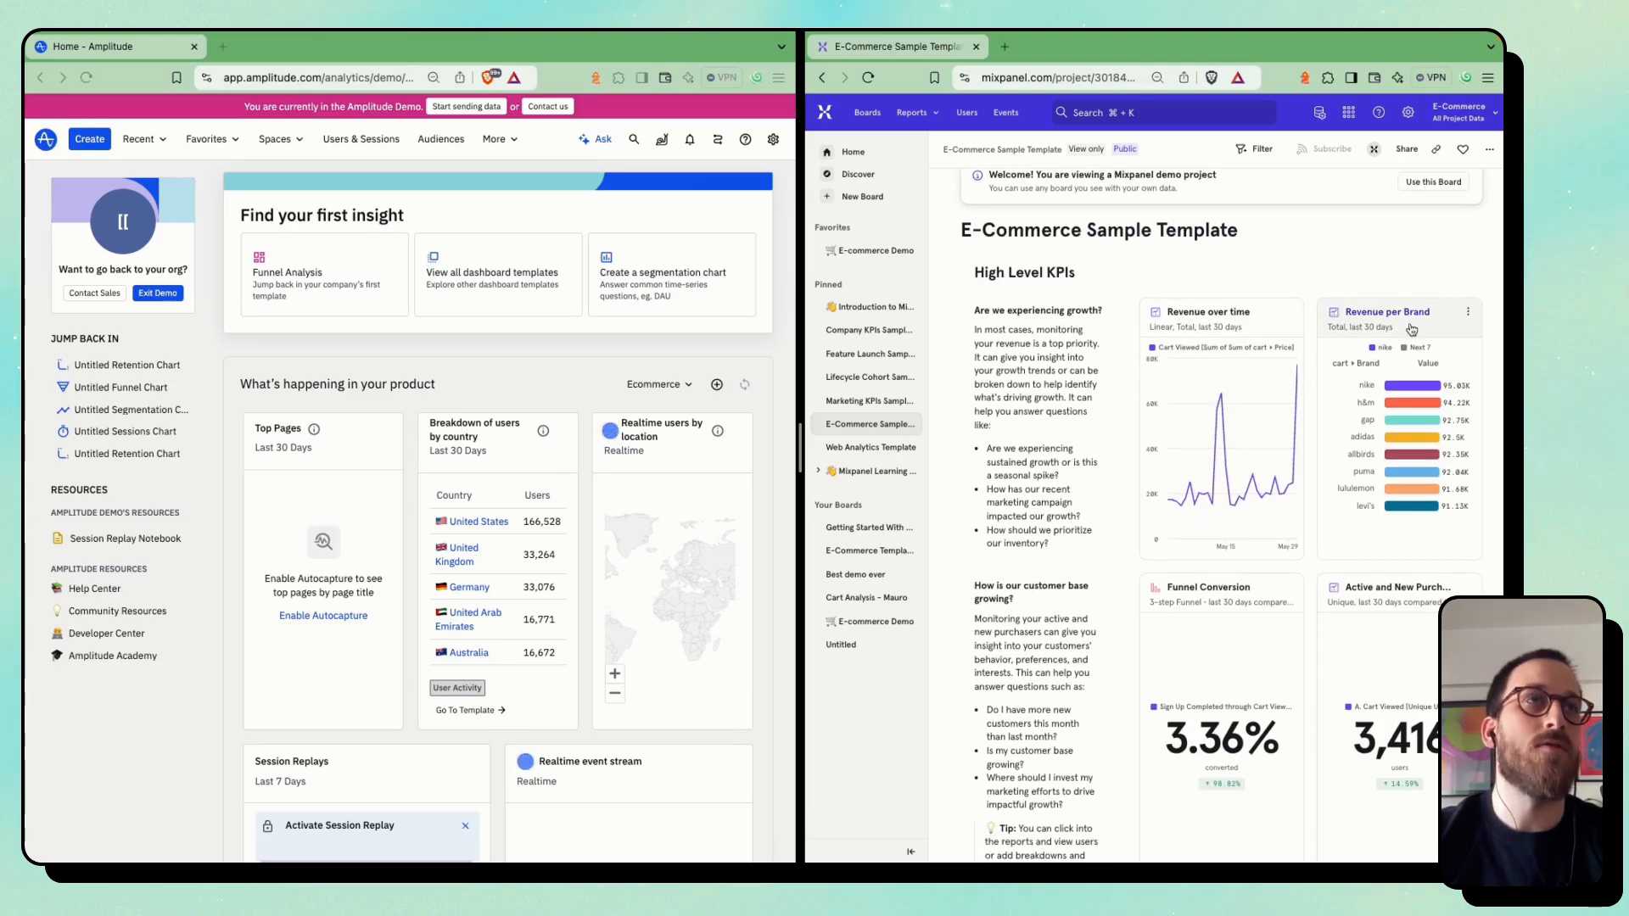
scroll(1116, 632, "down", 10)
left_click(603, 370)
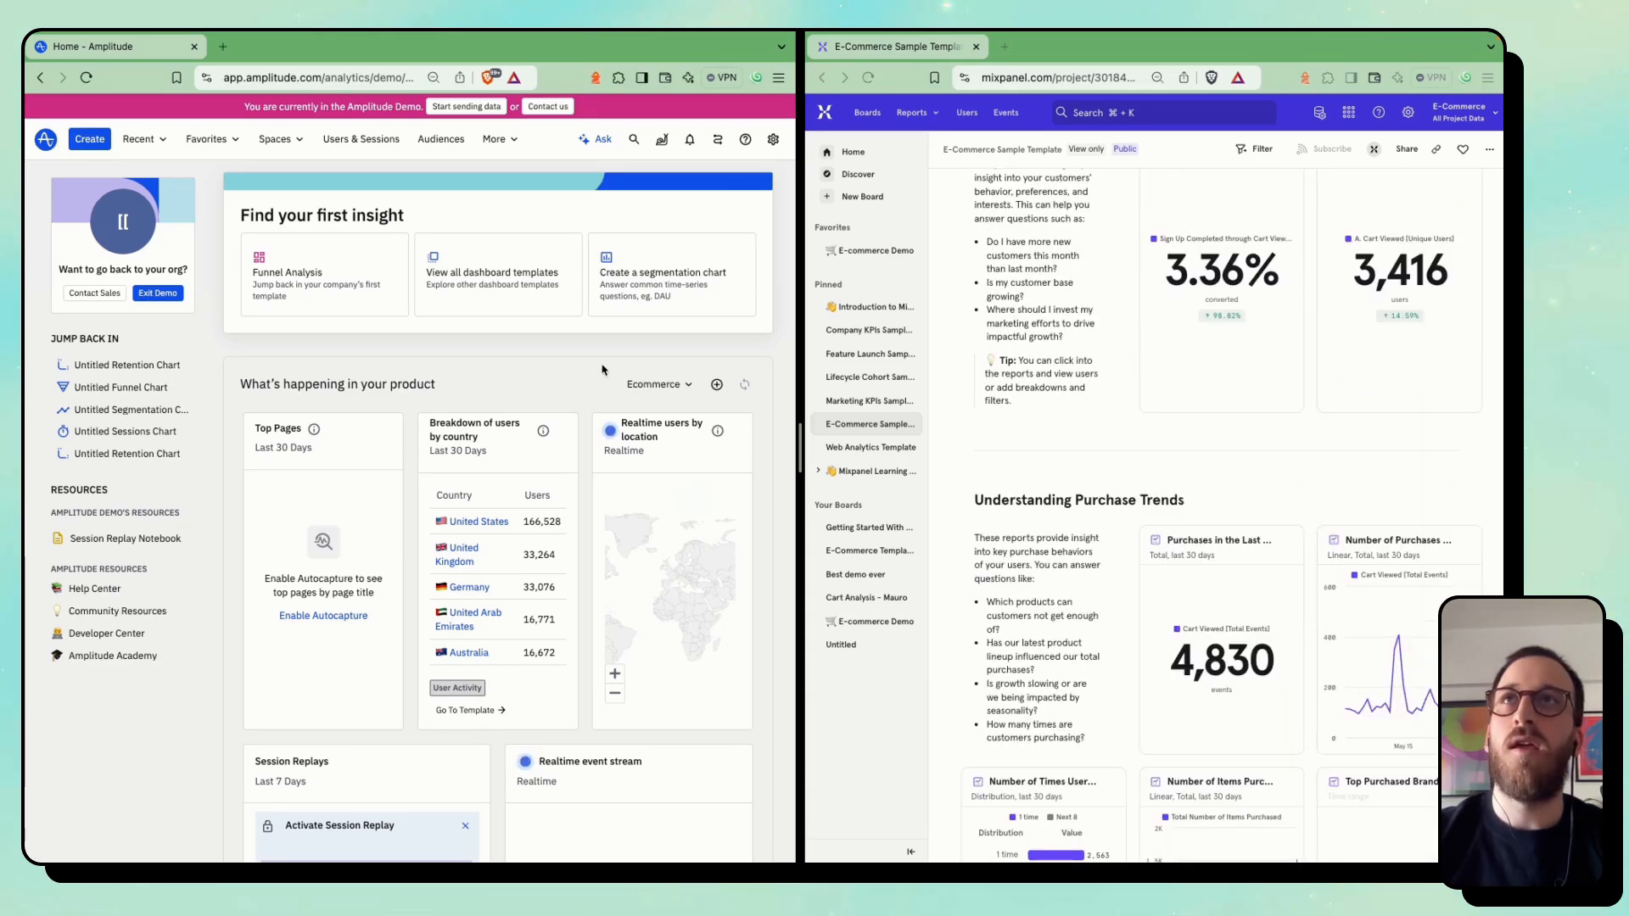
Start a blank dashboard in Amplitude and check which kinds of content can be added to it
left_click(137, 141)
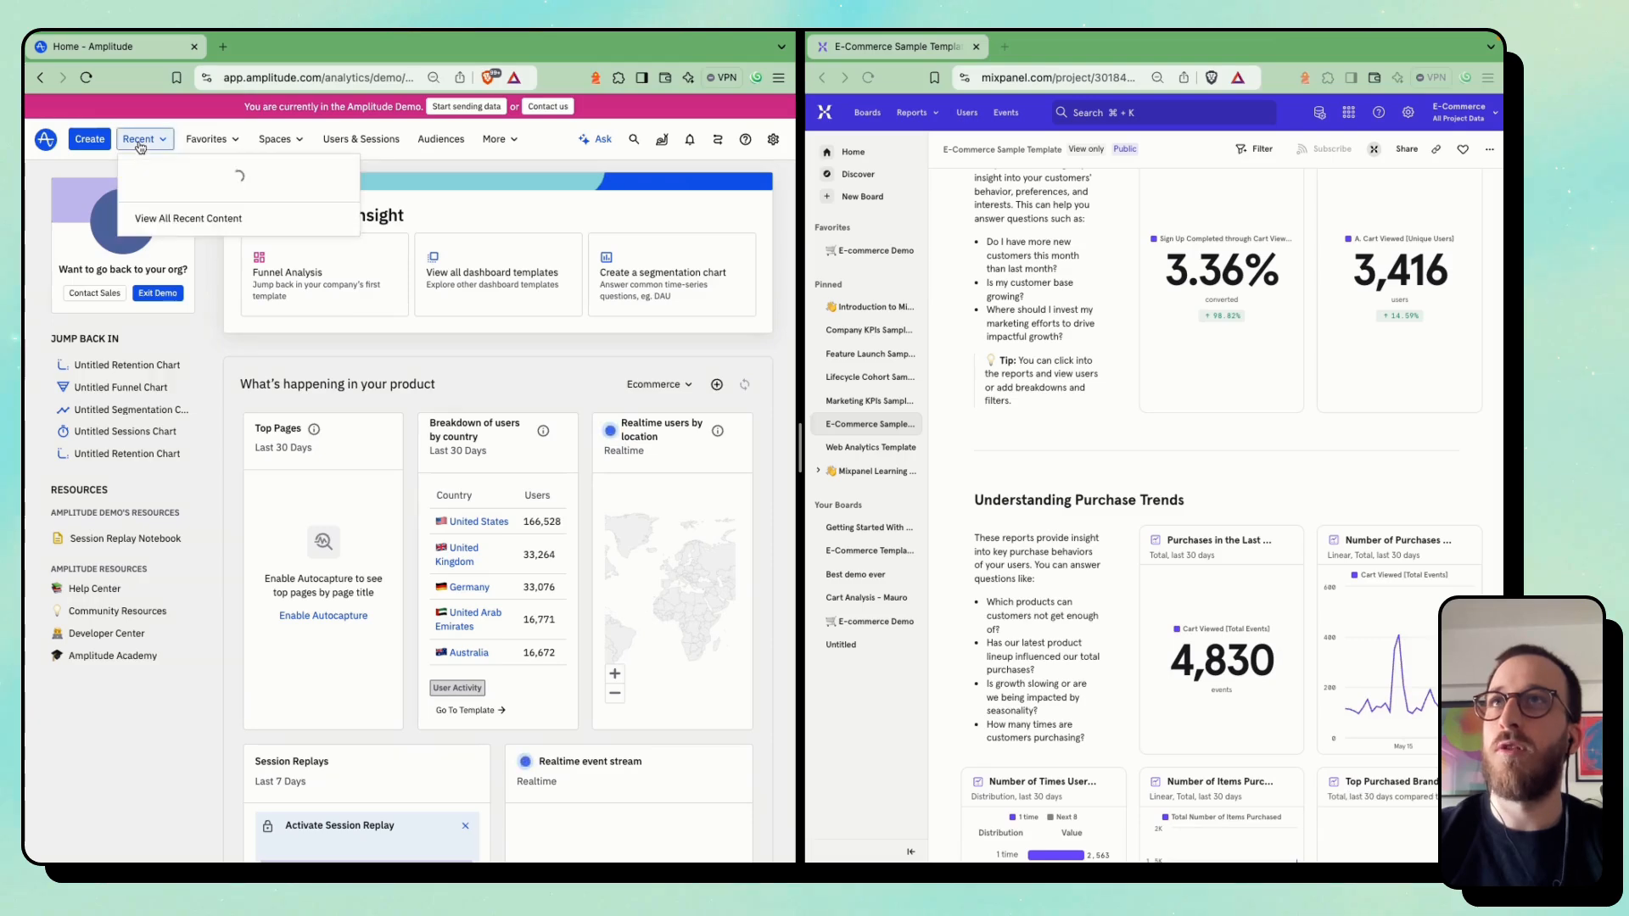
left_click(107, 143)
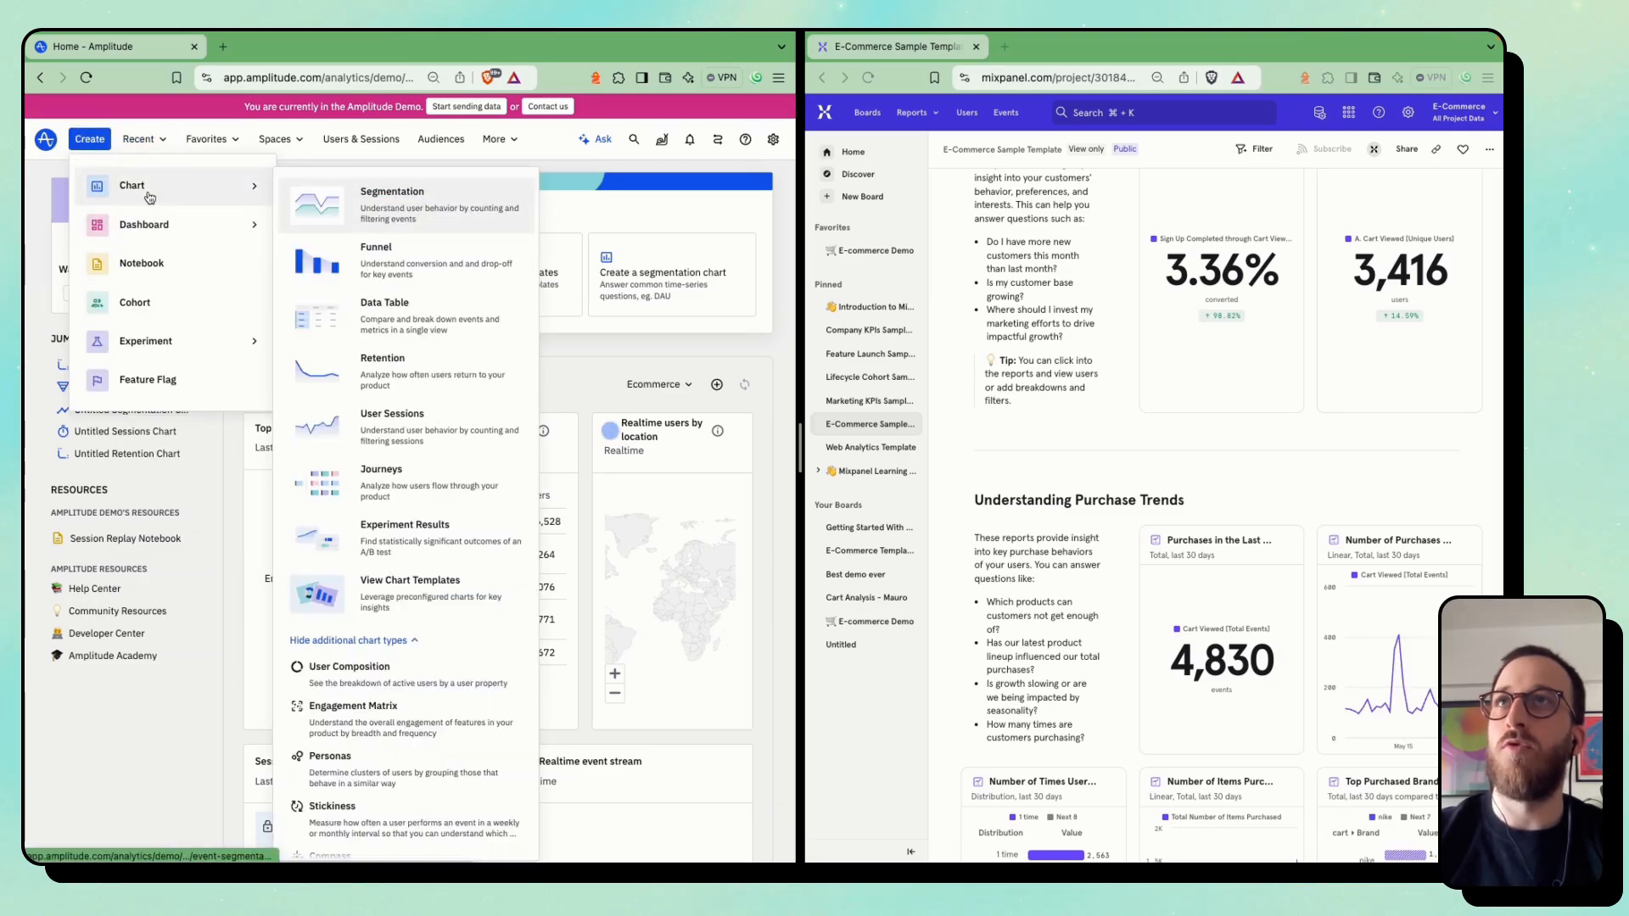
mouse_move(150, 235)
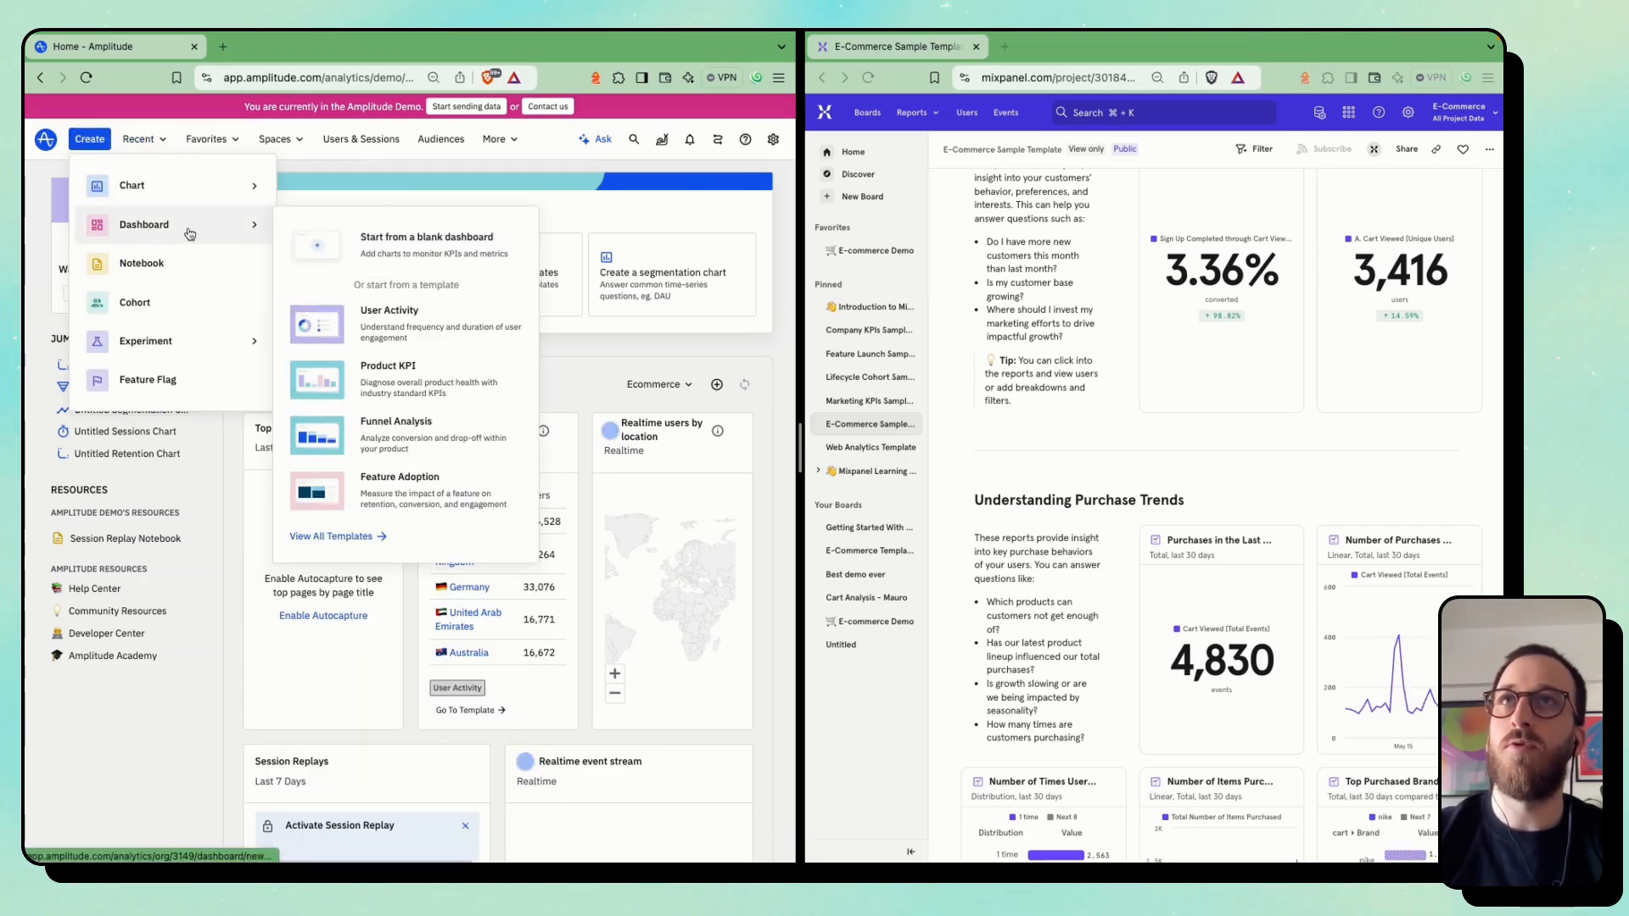
left_click(356, 248)
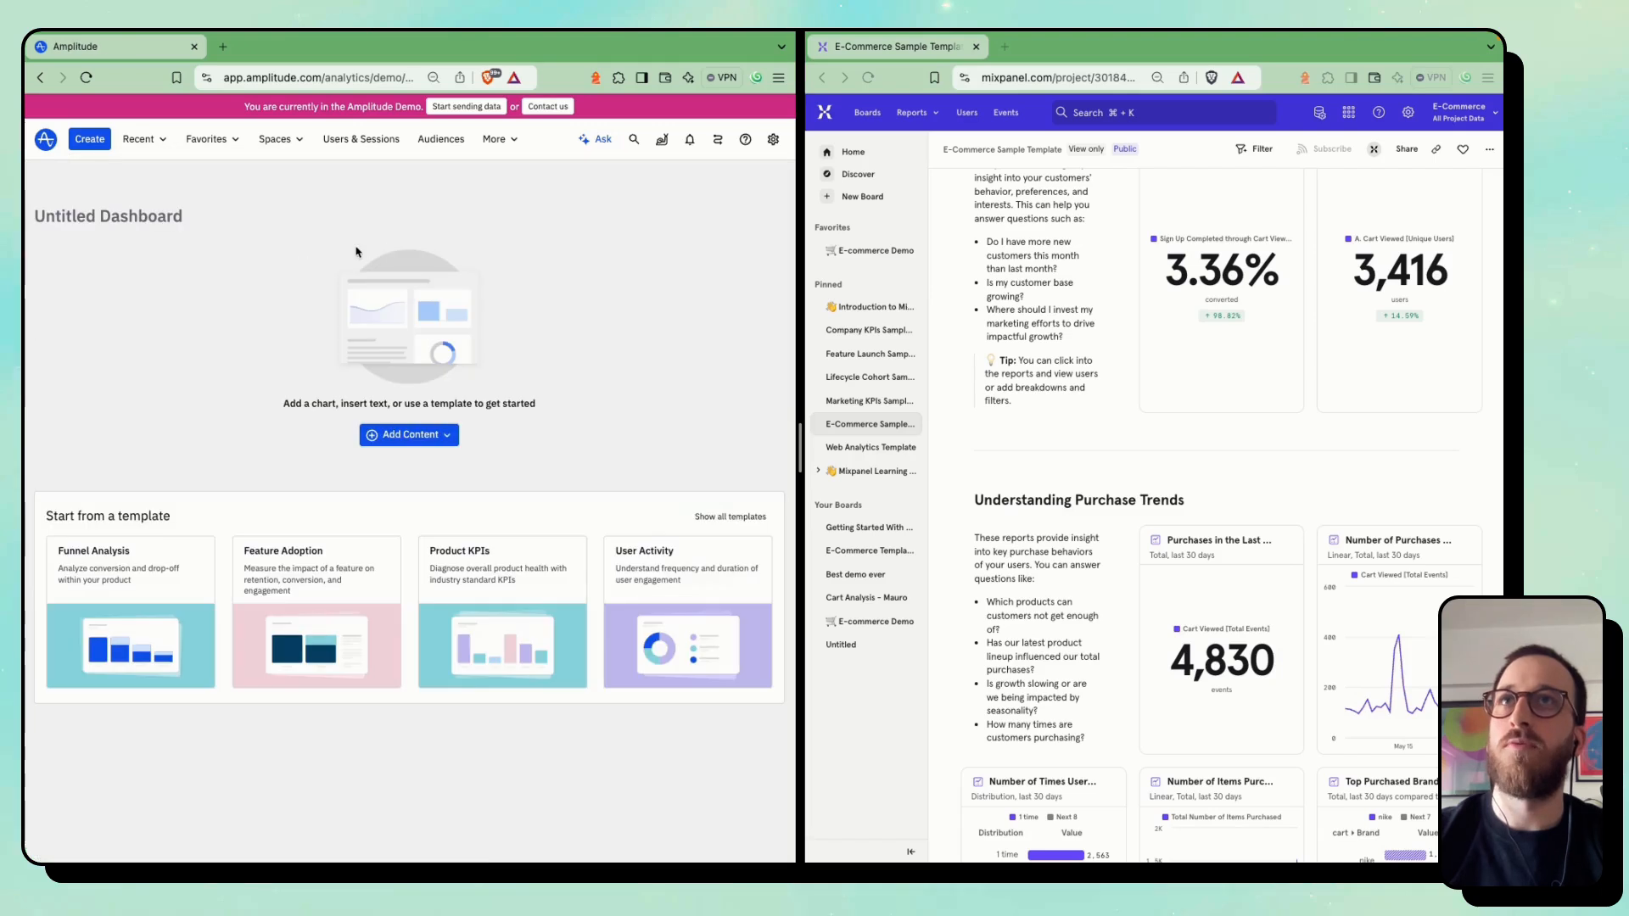
left_click(405, 435)
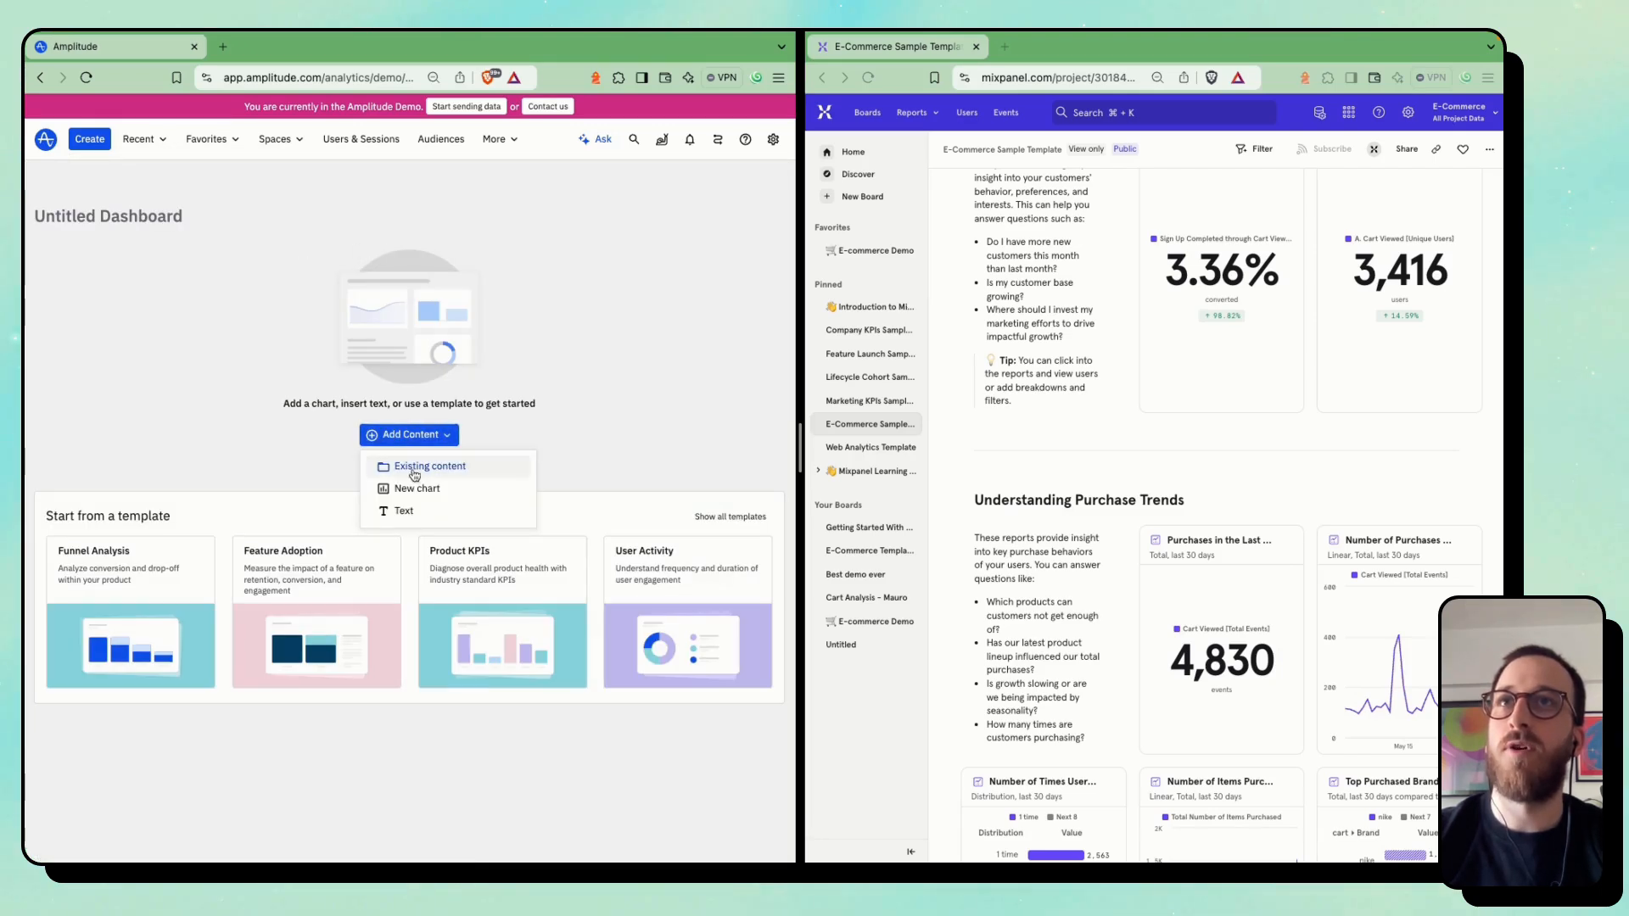
left_click(366, 442)
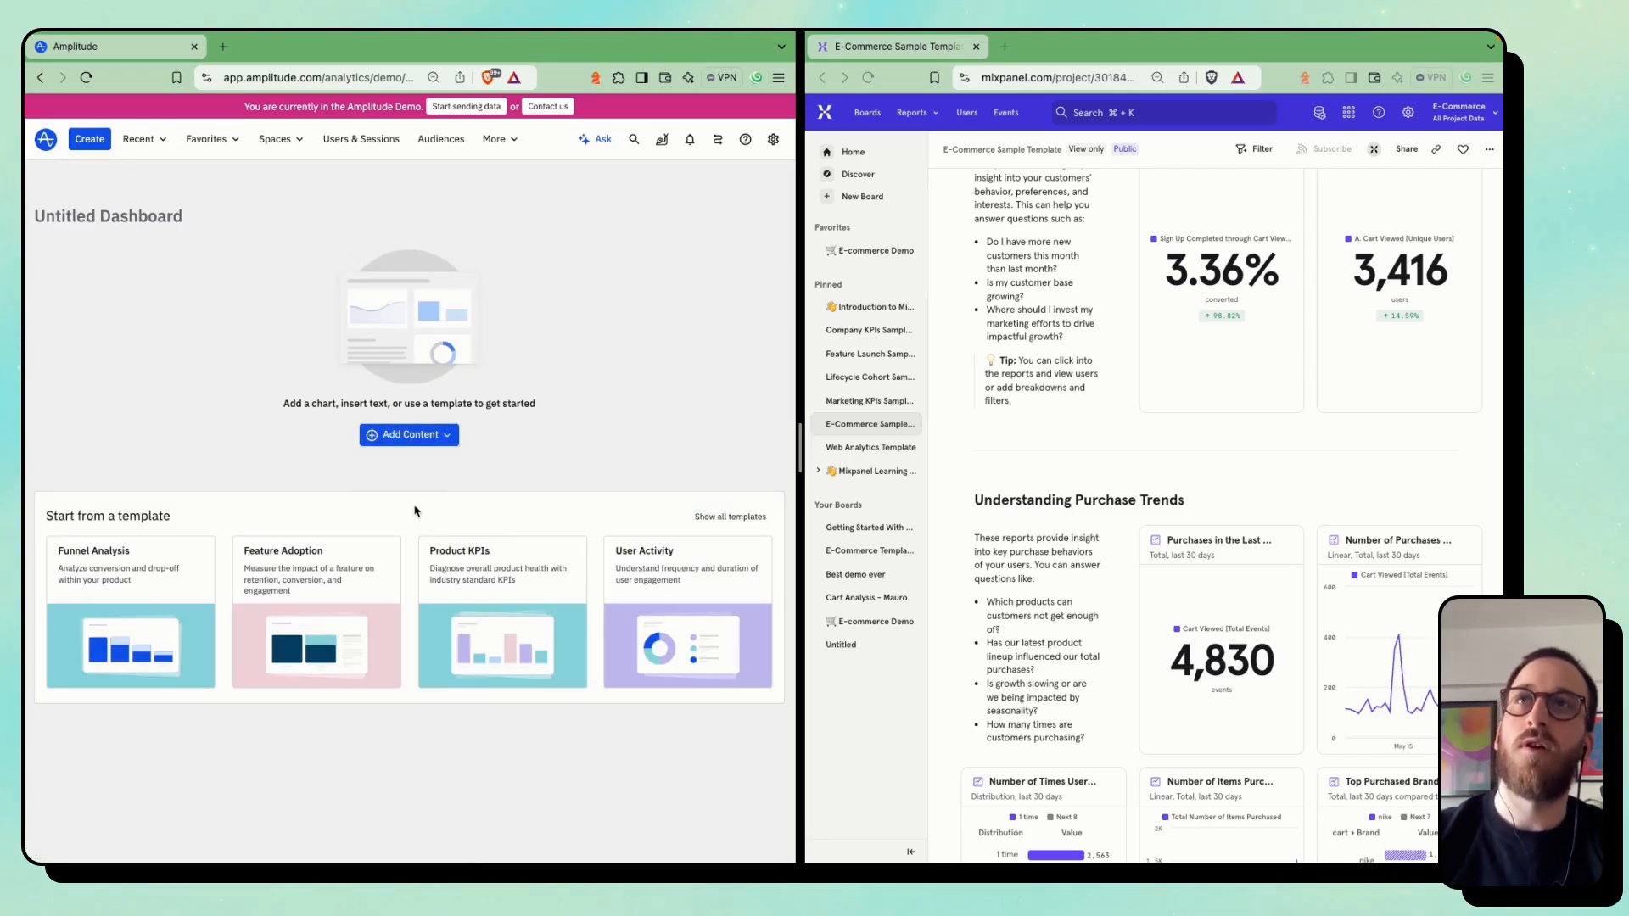
Title the Amplitude dashboard Test Dashboard and start a new chart from its body
left_click(127, 217)
type("TE")
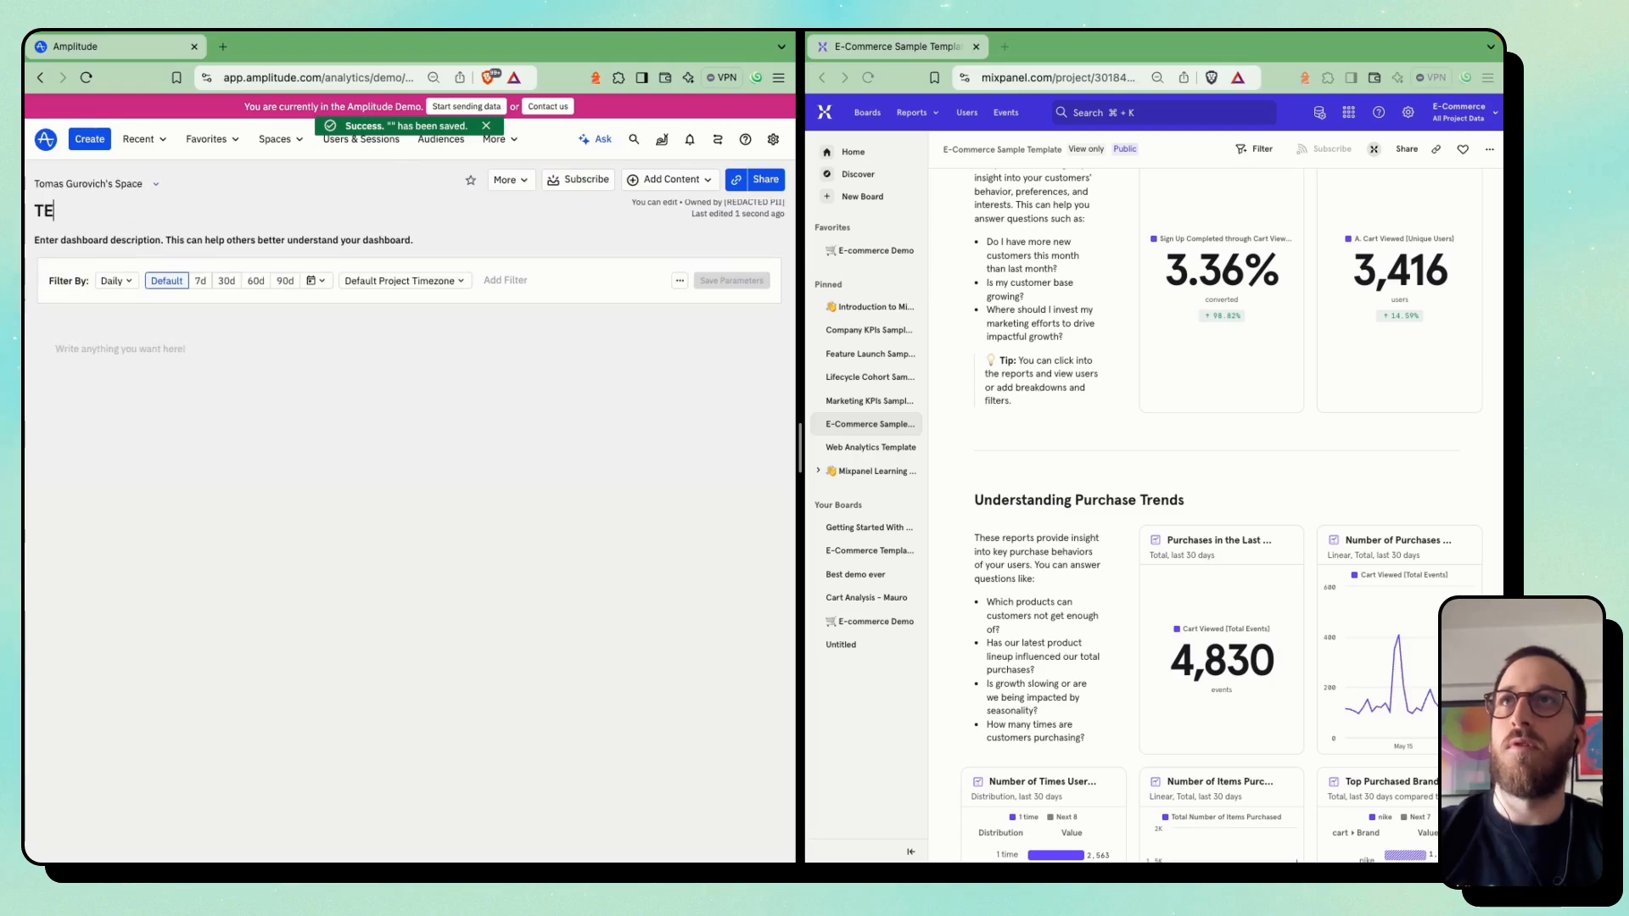
type("st")
key("BackSpace")
key("BackSpace")
key("BackSpace")
type("est Dashboard")
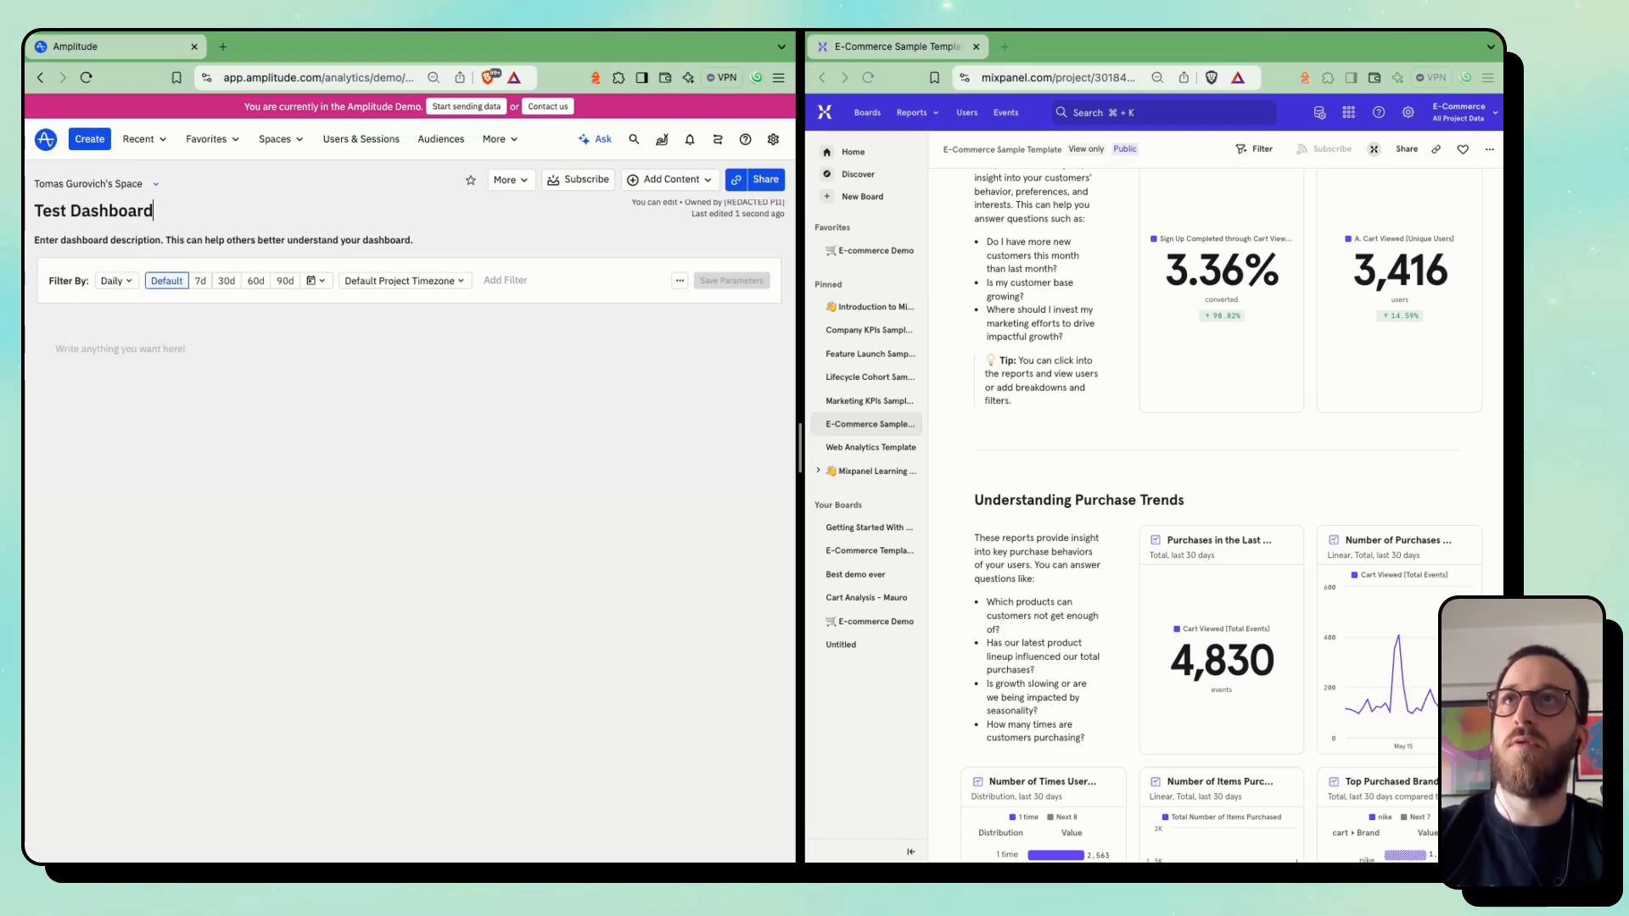
key("Return")
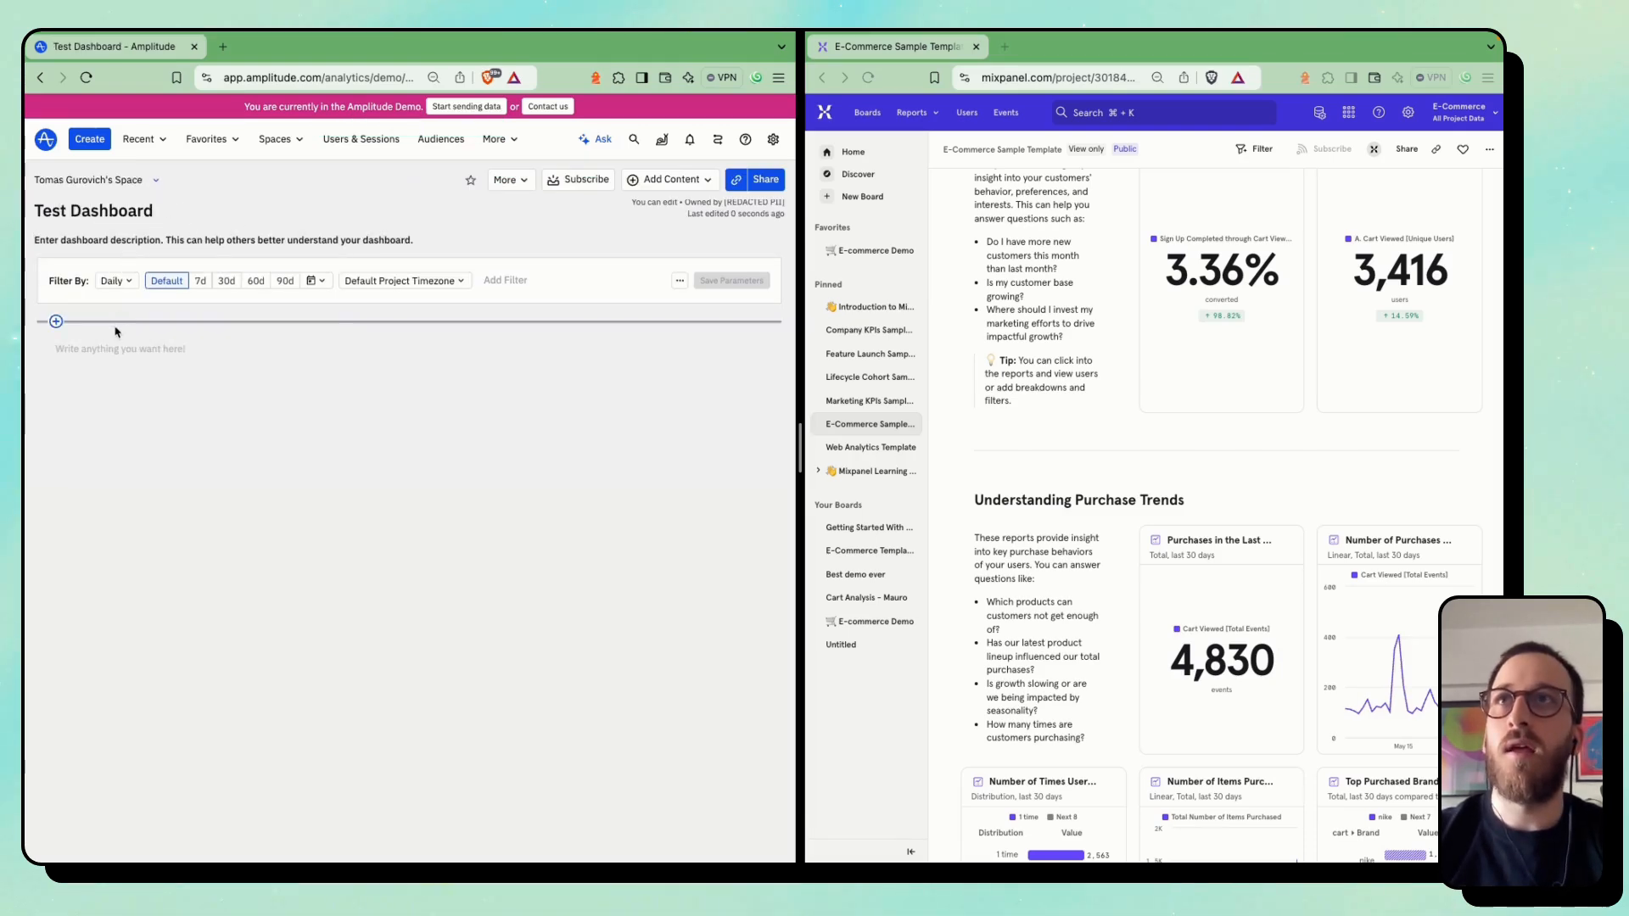
left_click(56, 323)
left_click(96, 372)
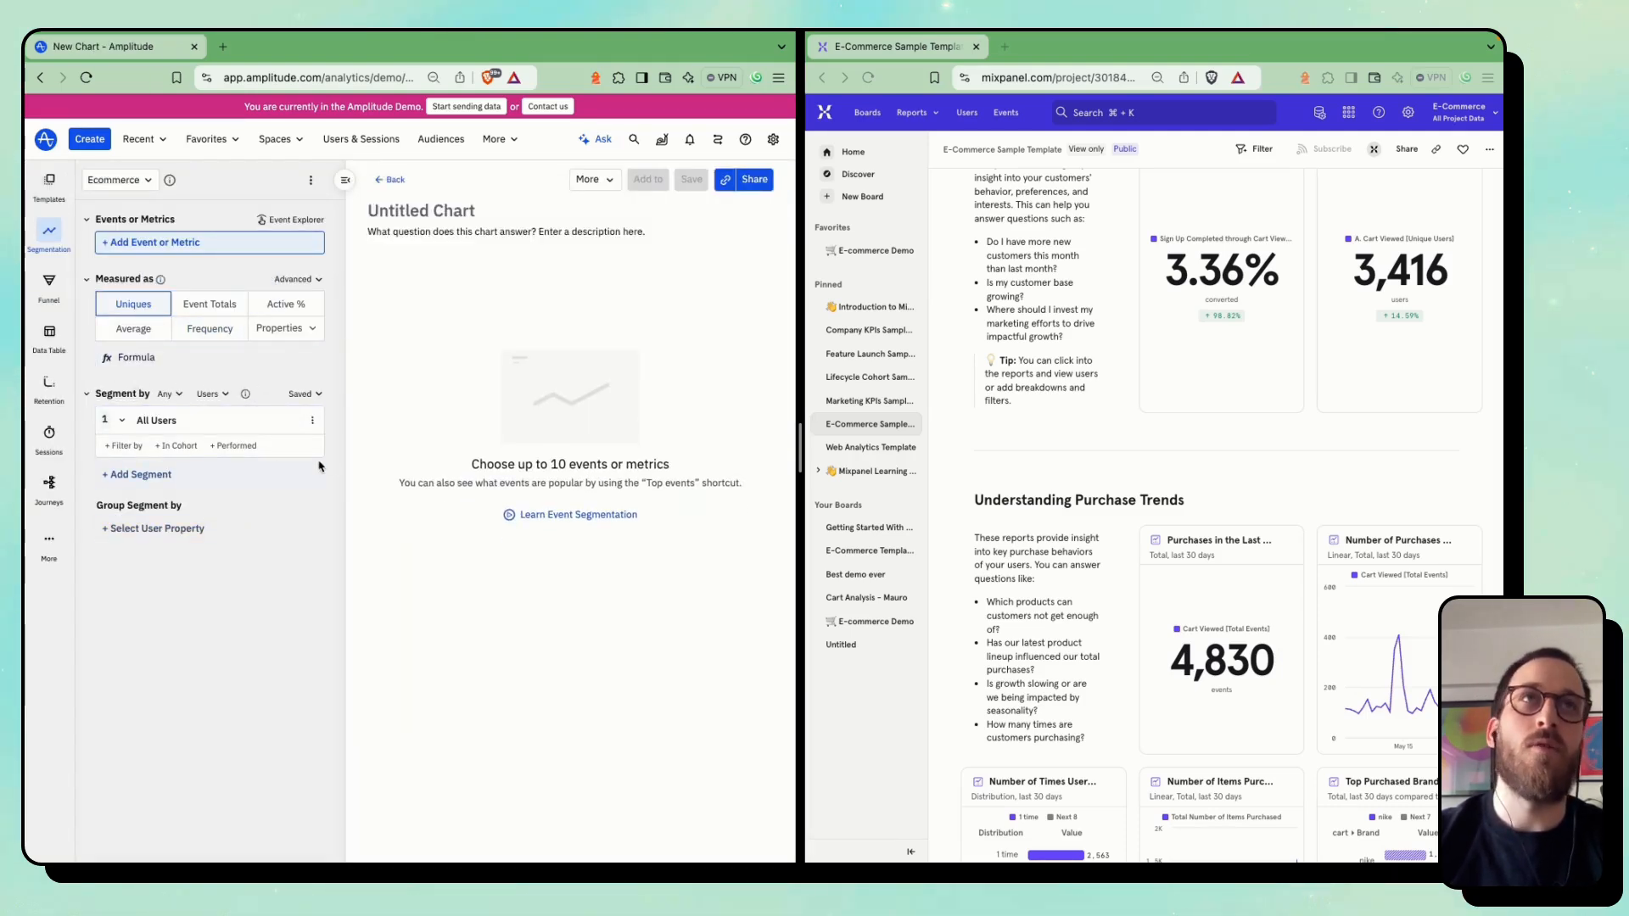
Create a new board in Mixpanel and title it Test Board
scroll(961, 382, "up", 6)
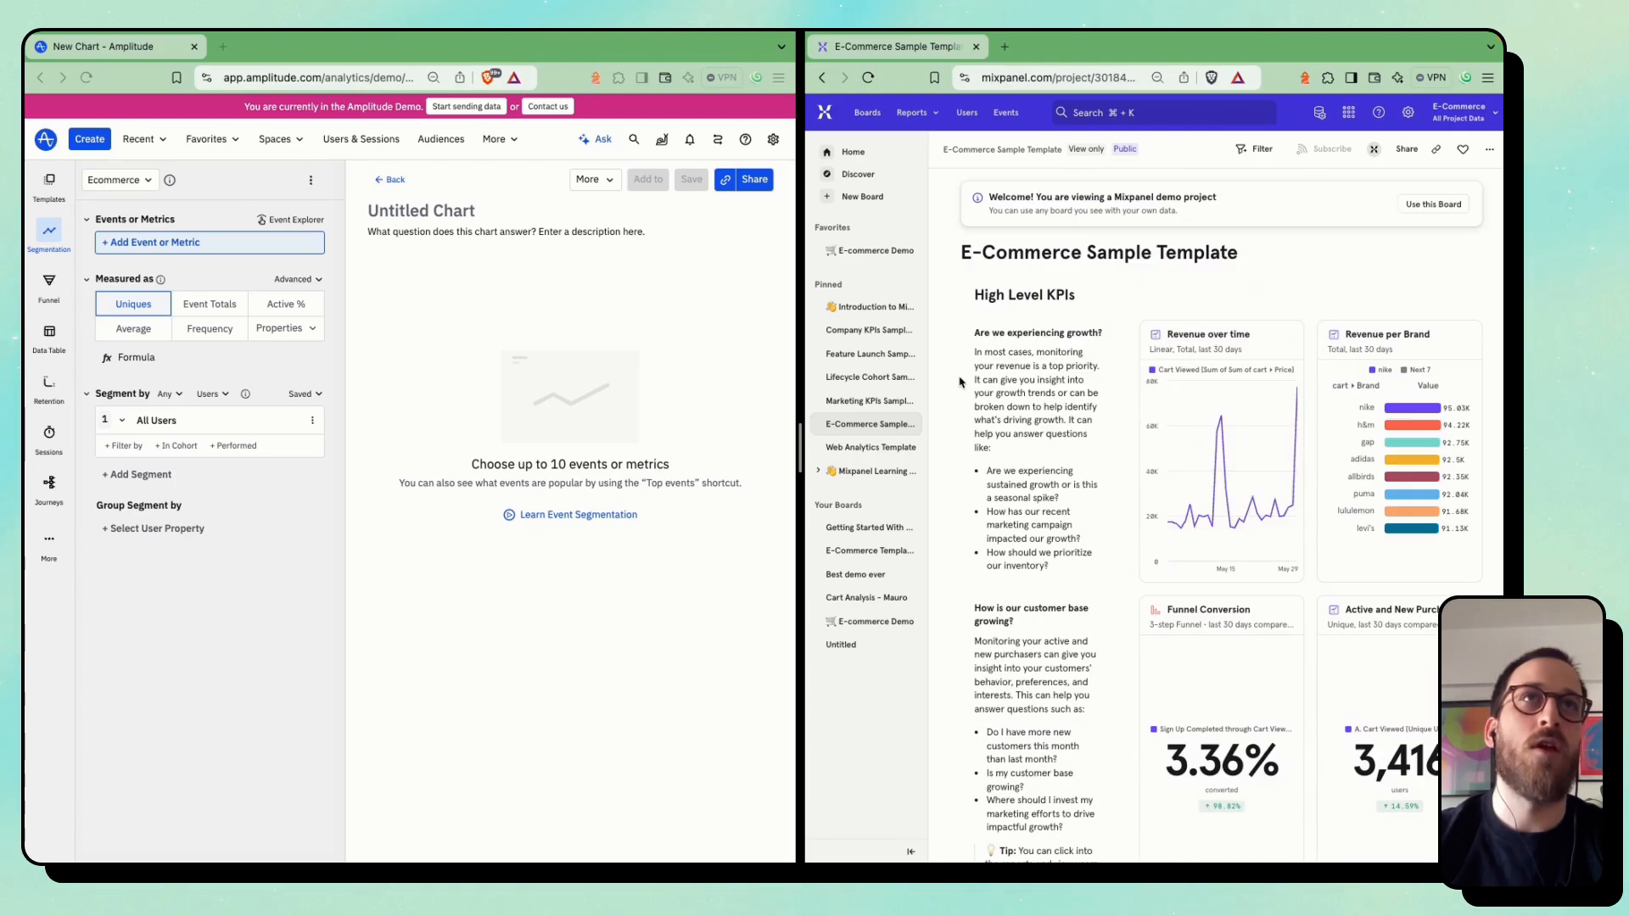
left_click(857, 197)
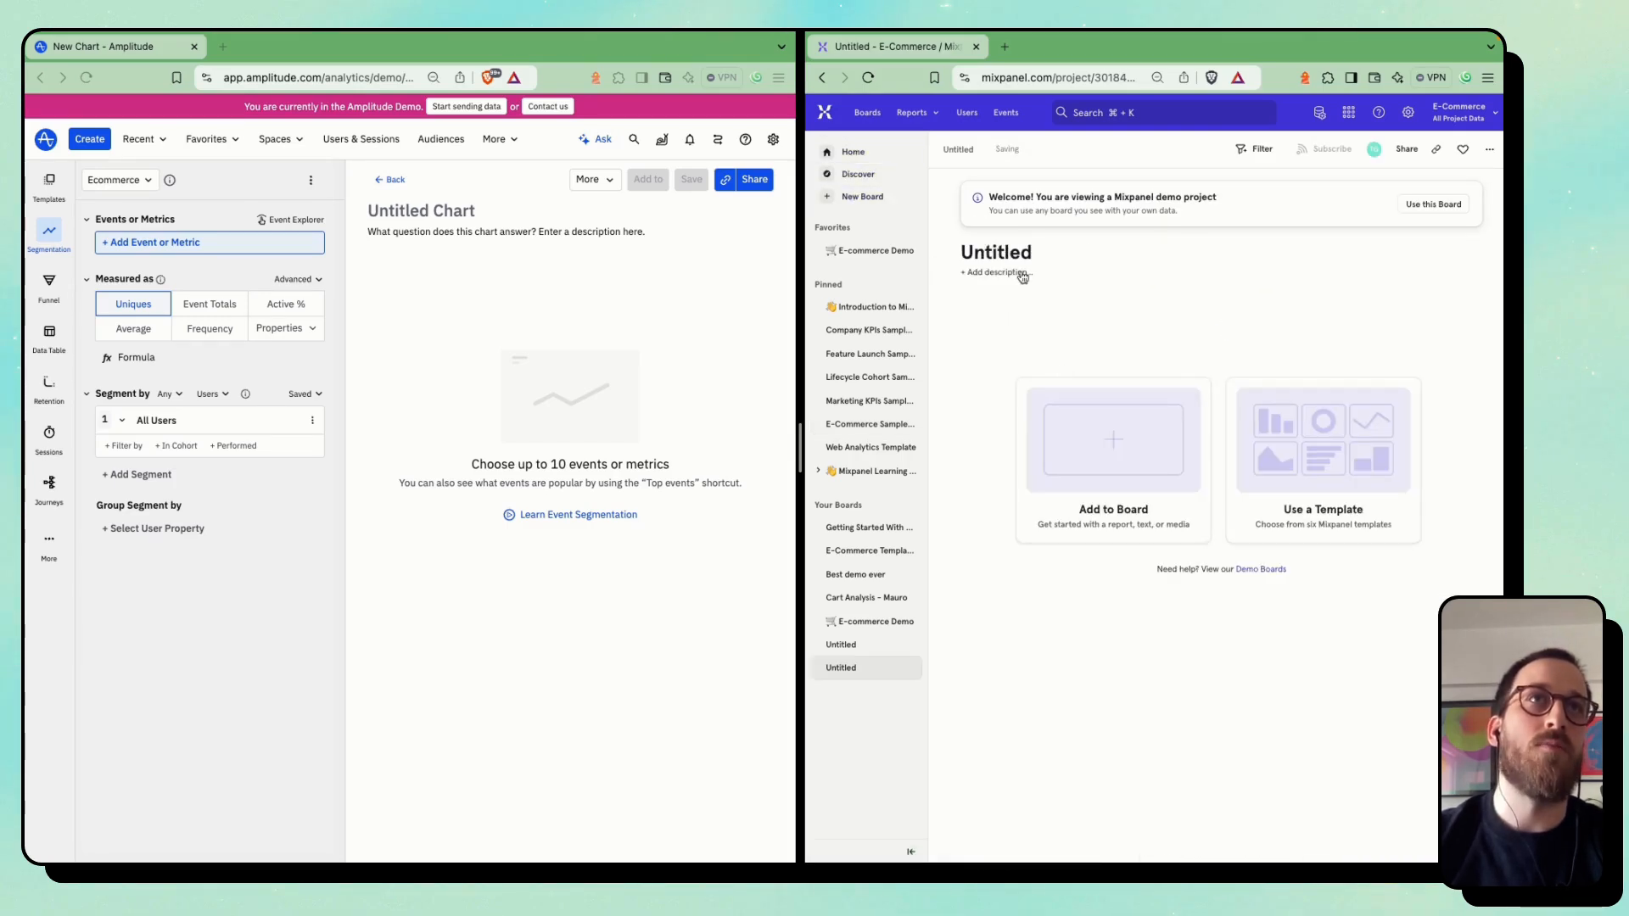
left_click(1000, 251)
type("Test Board")
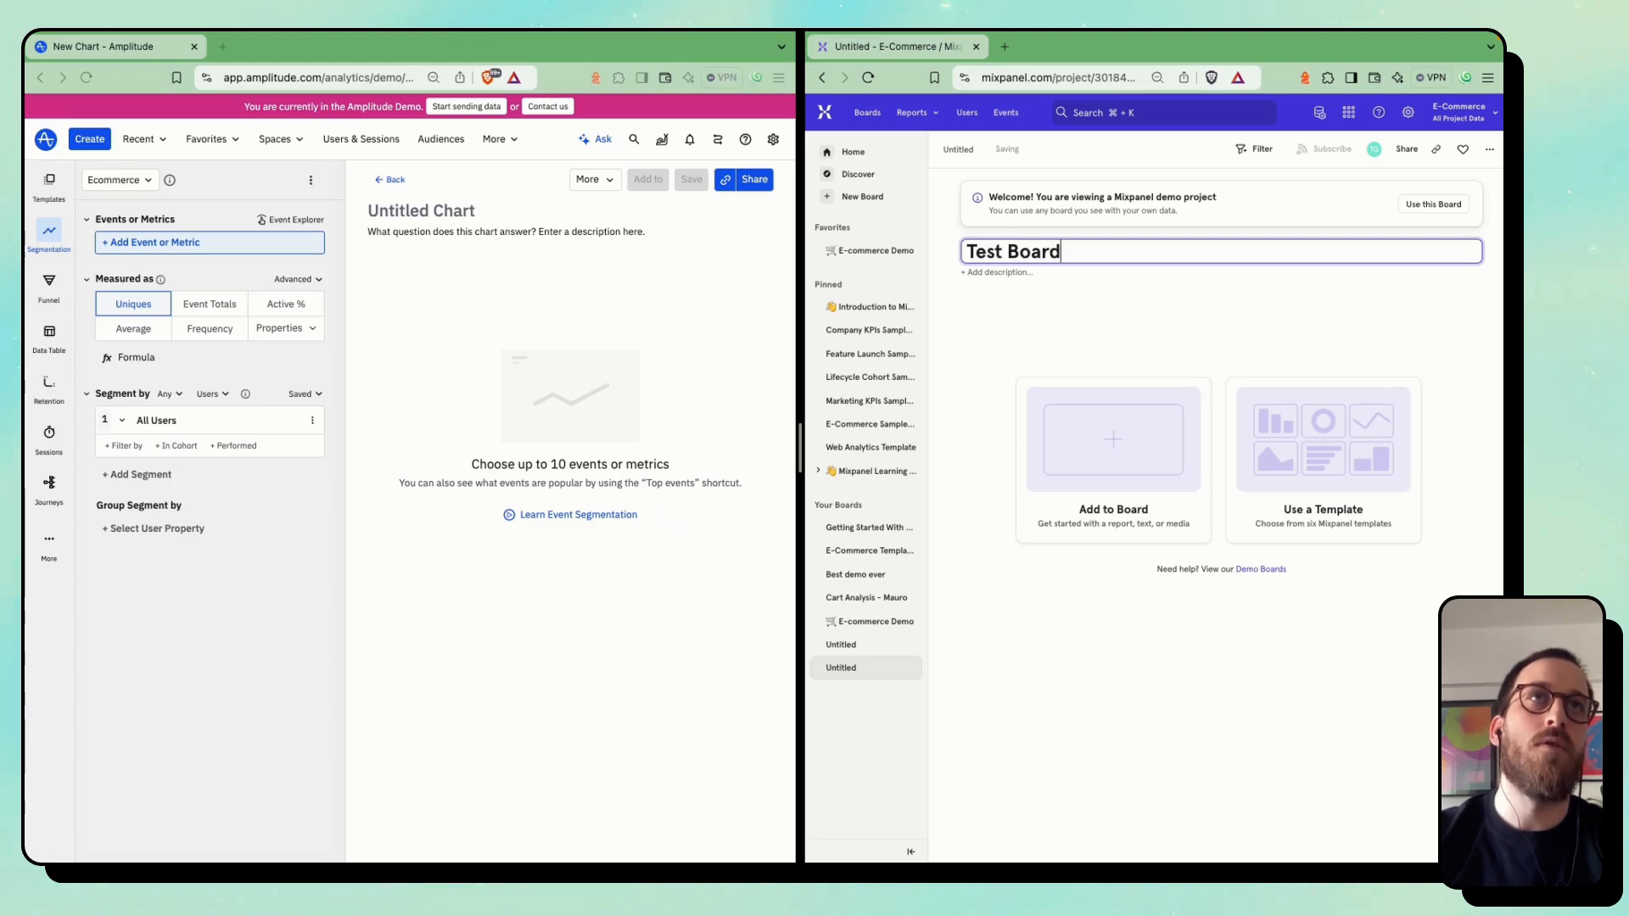
key("Return")
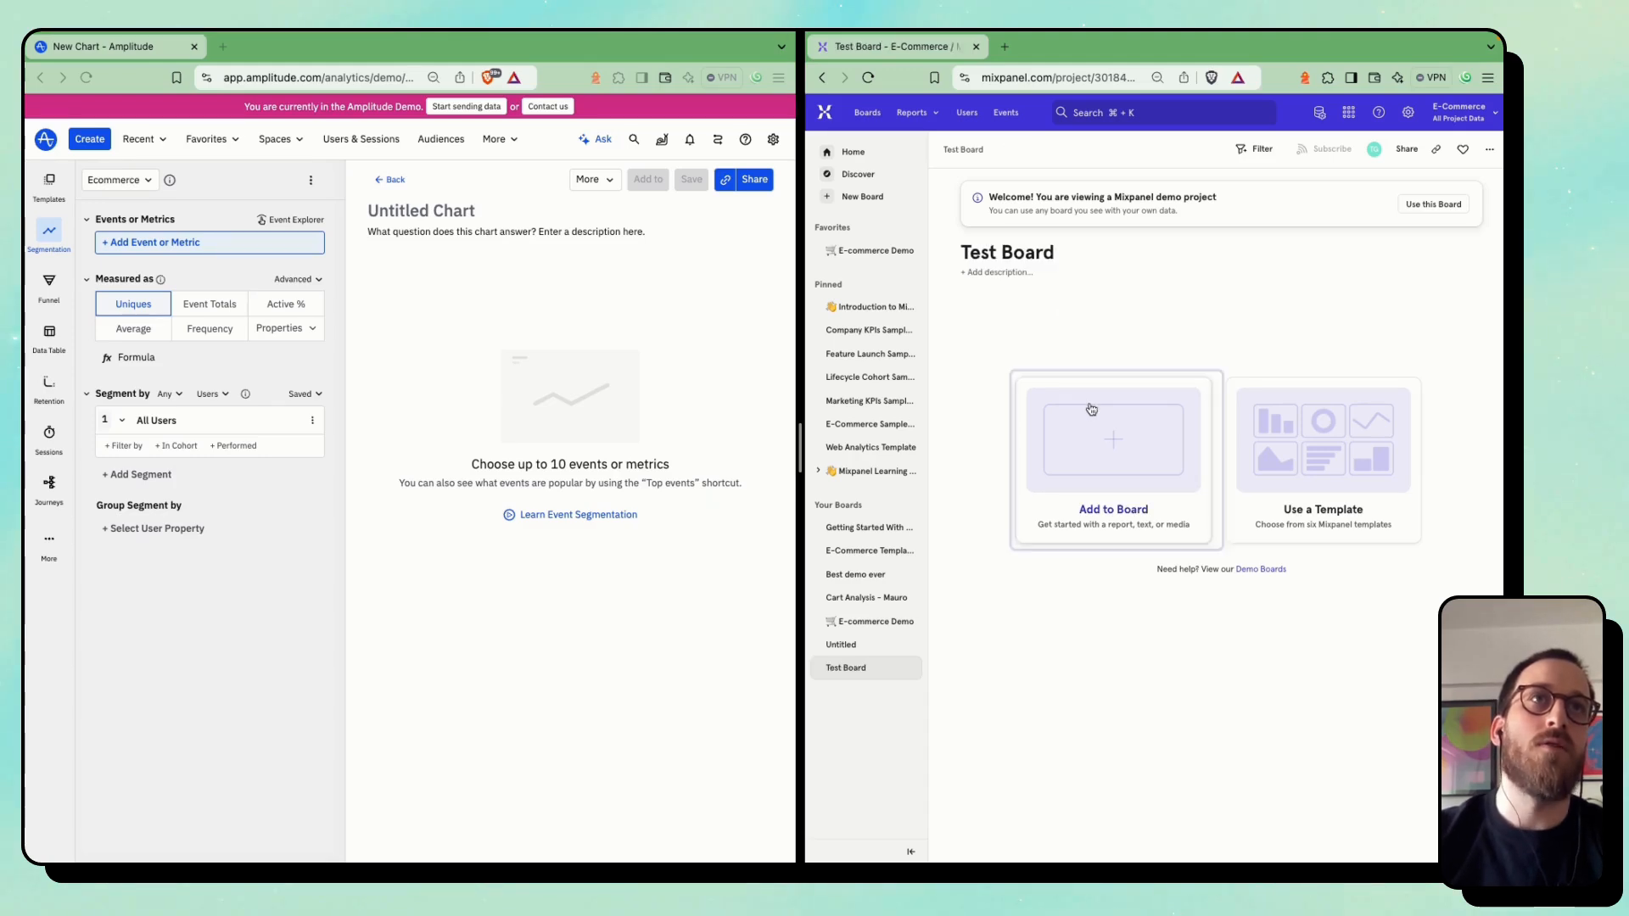
Add an Insights report to Test Board and collapse the board navigation for more room
left_click(1079, 364)
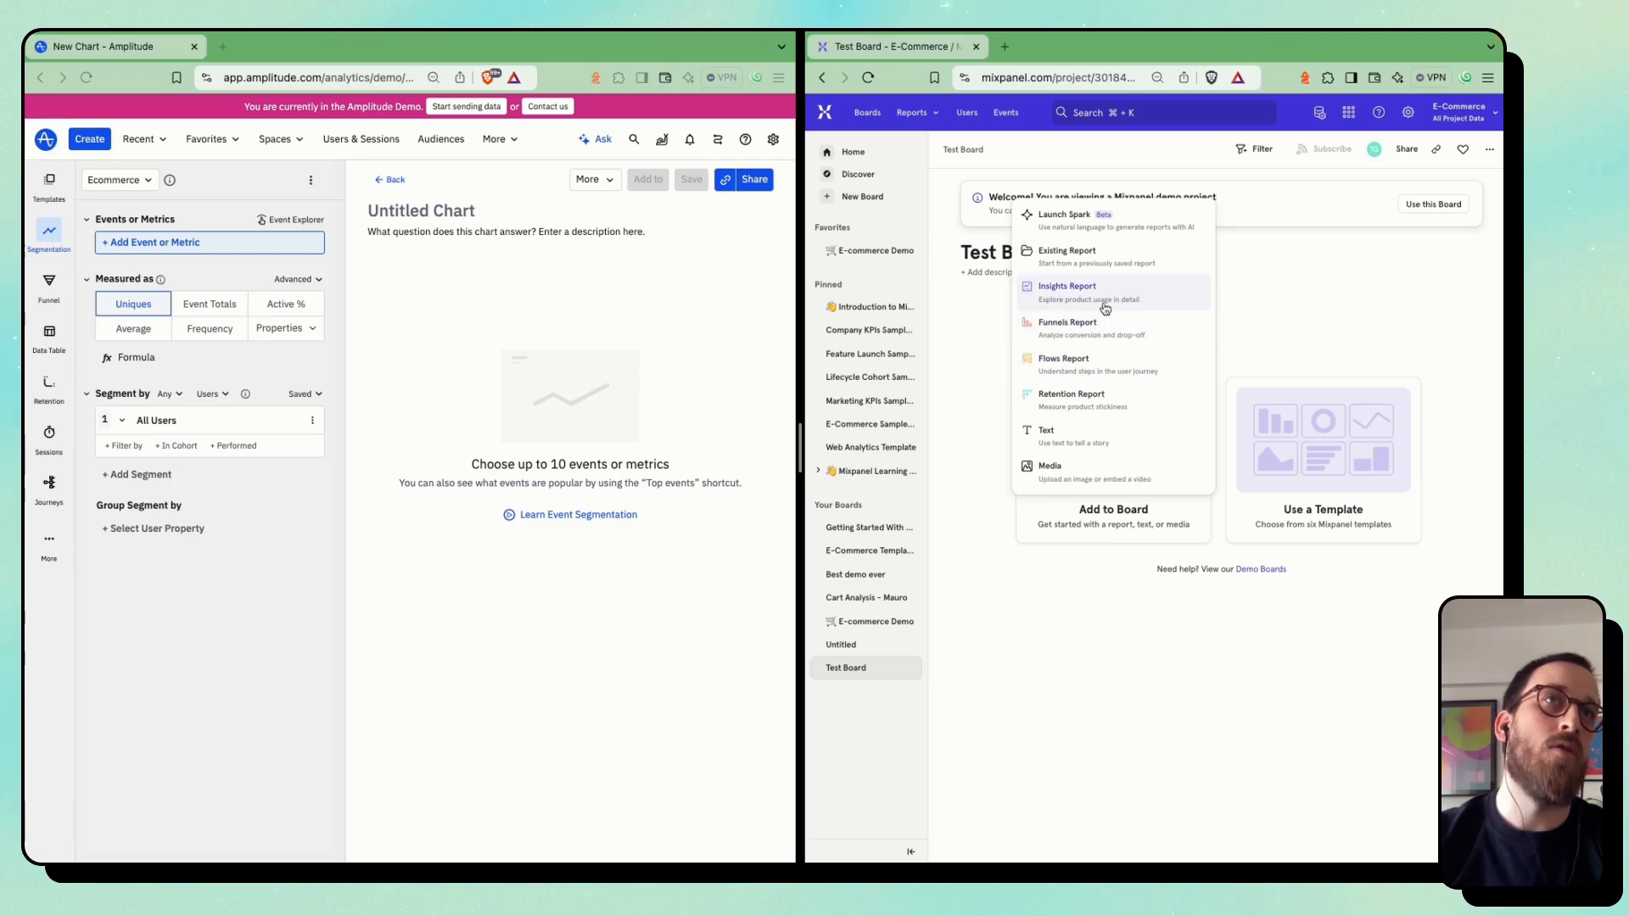
left_click(1083, 290)
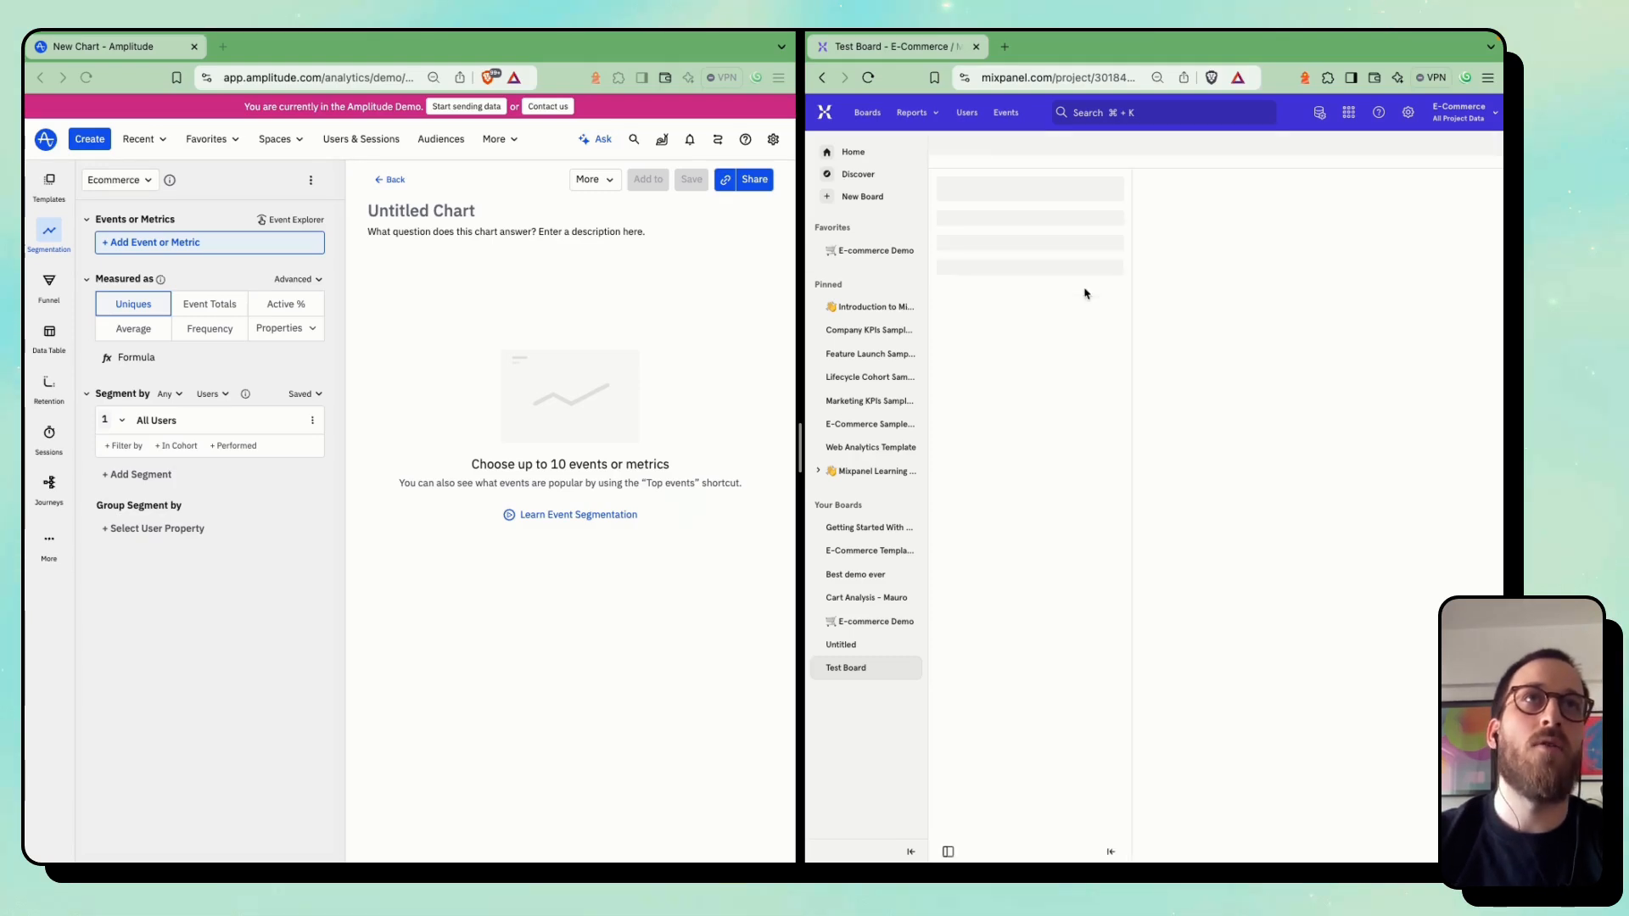
left_click(911, 852)
In Amplitude, add the Complete Purchase event to the untitled segmentation chart
left_click(194, 602)
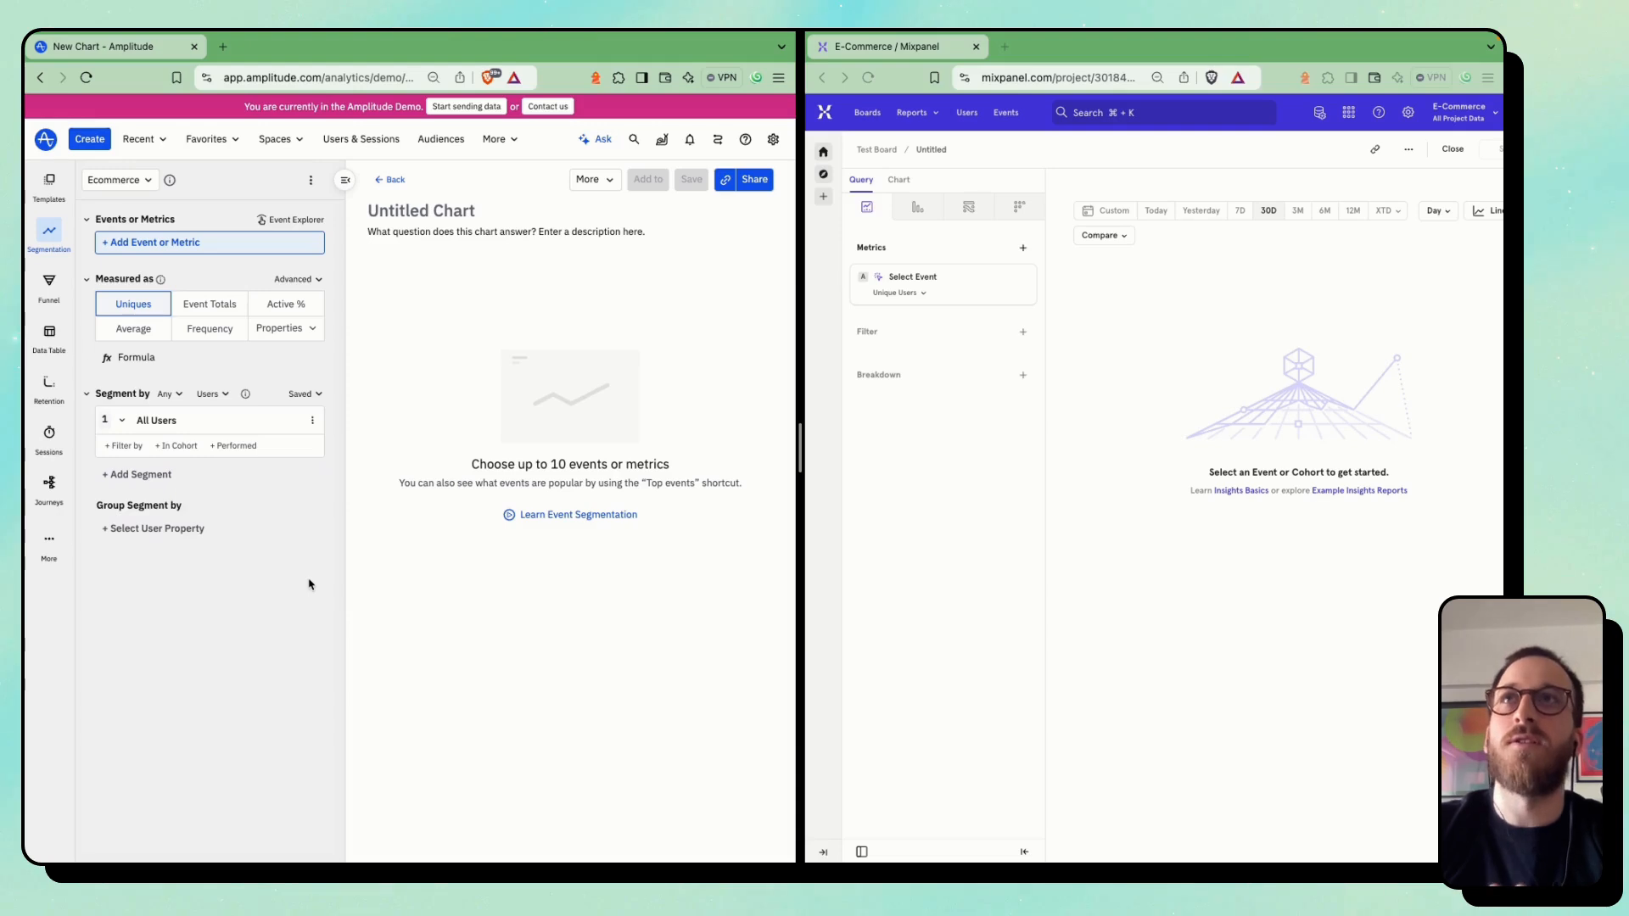
left_click(156, 248)
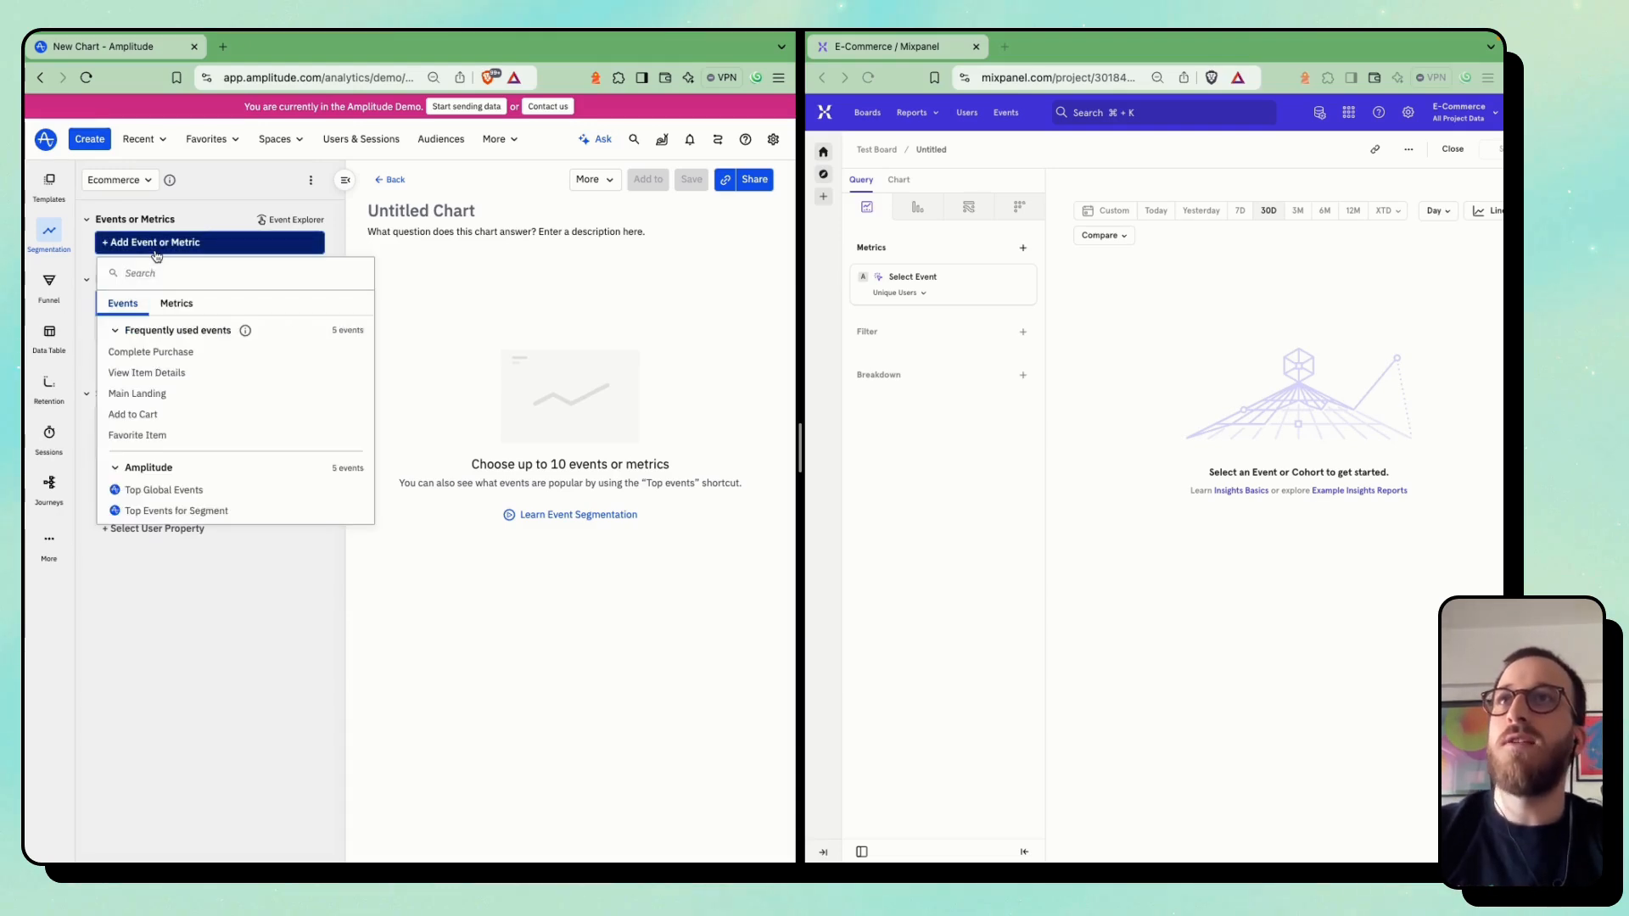
left_click(151, 351)
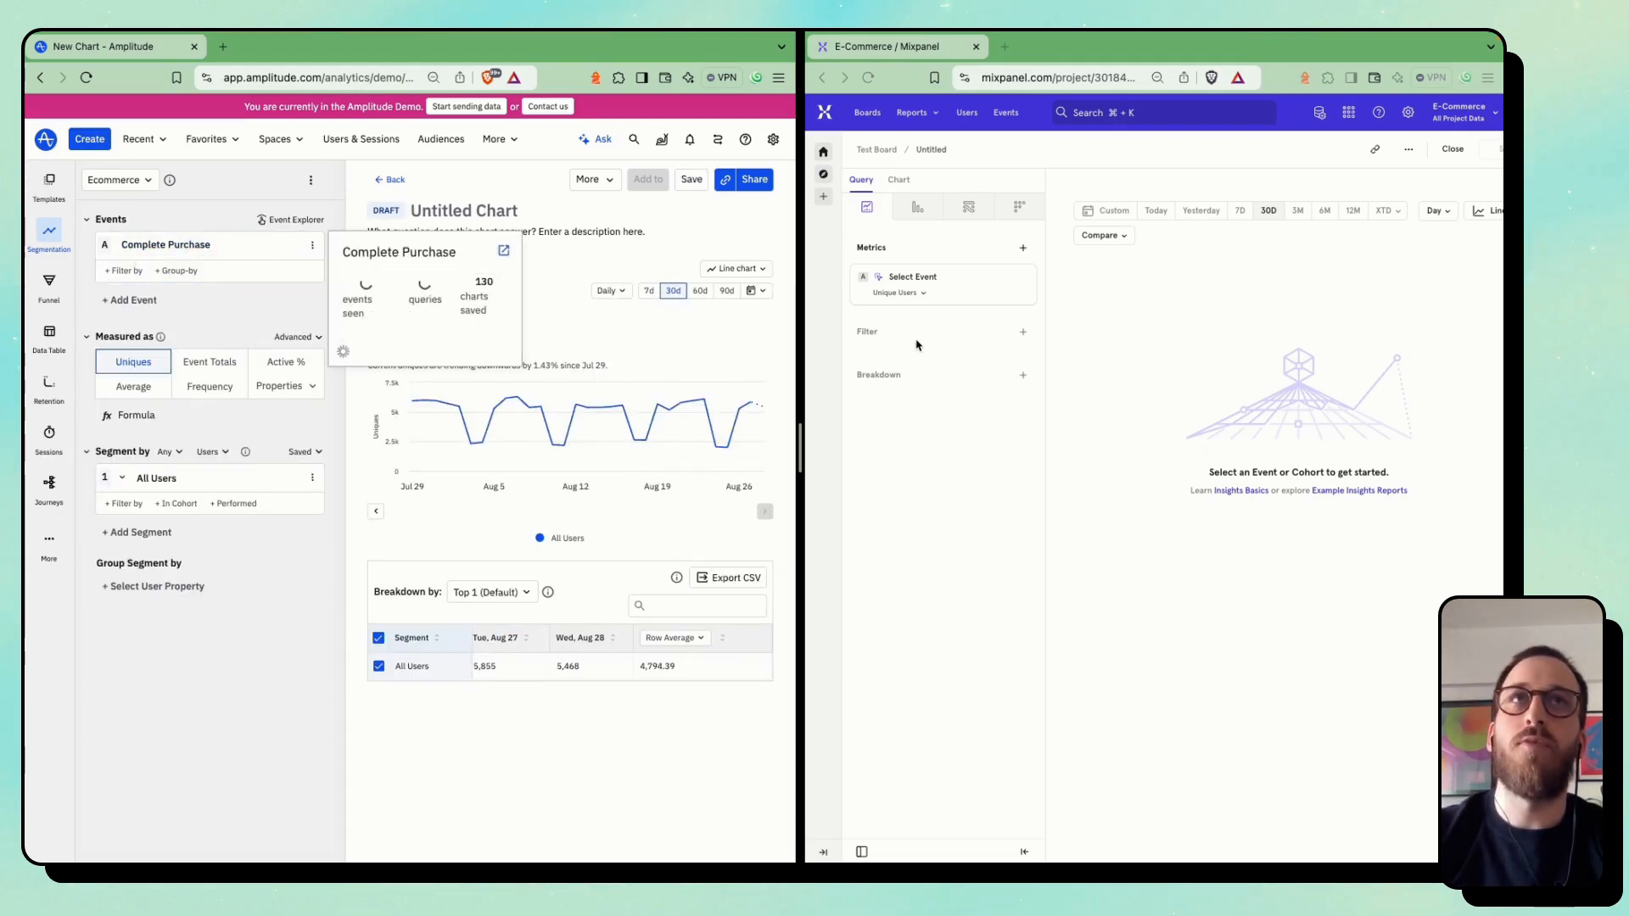
In Mixpanel, set the Insights report's metric to Purchase Completed and compare its chart with Amplitude's unique-user chart
left_click(918, 278)
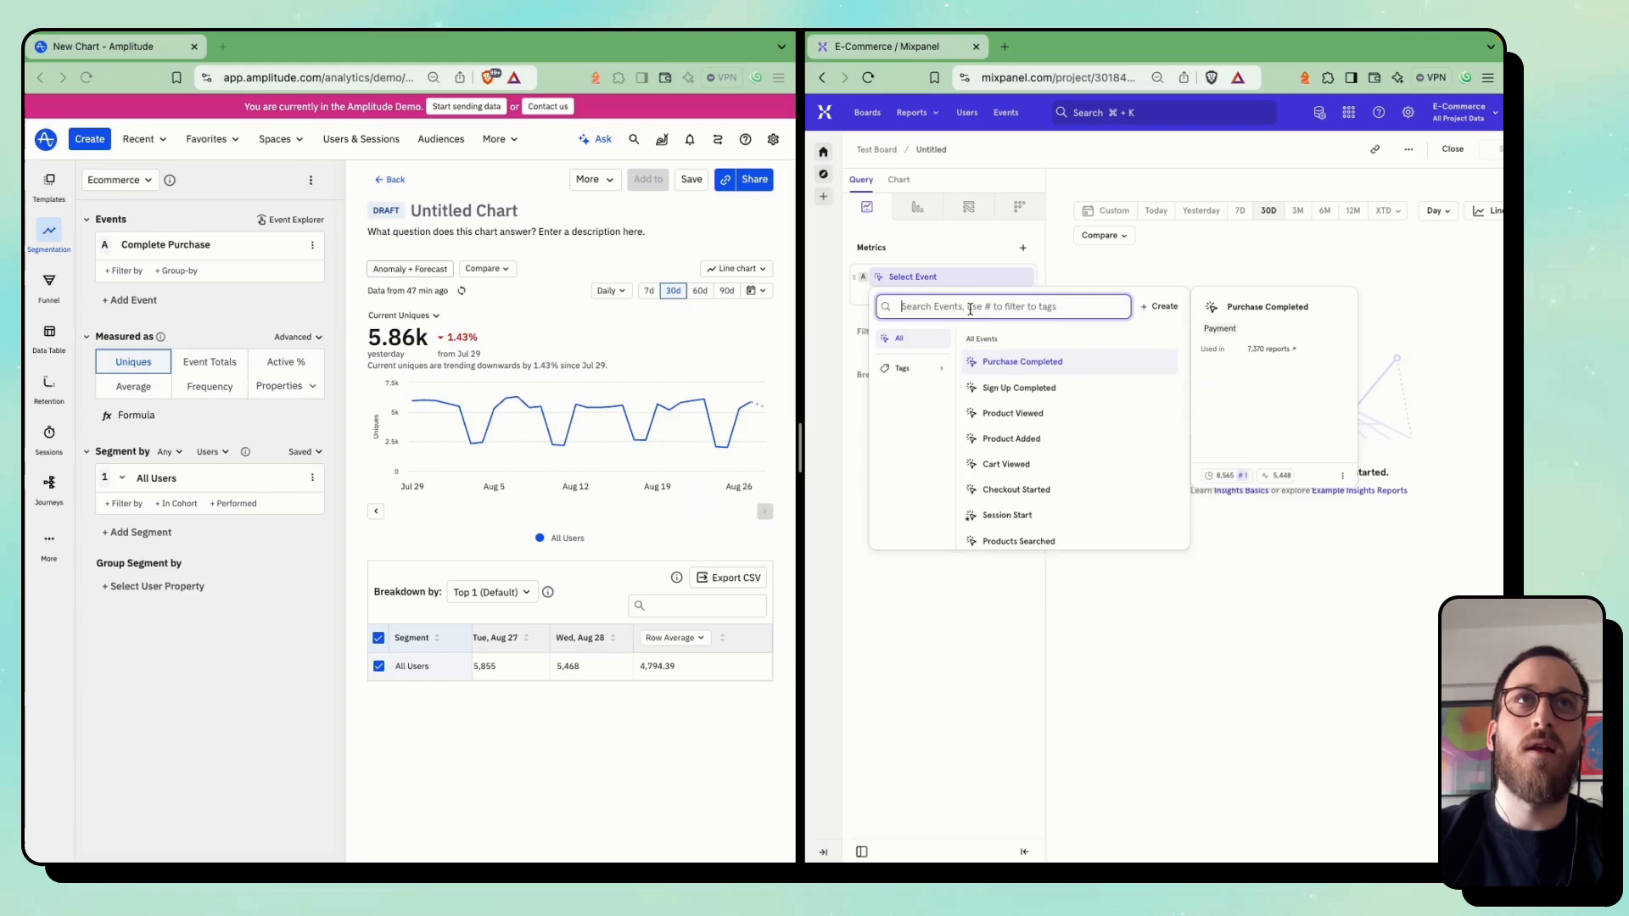
left_click(1020, 363)
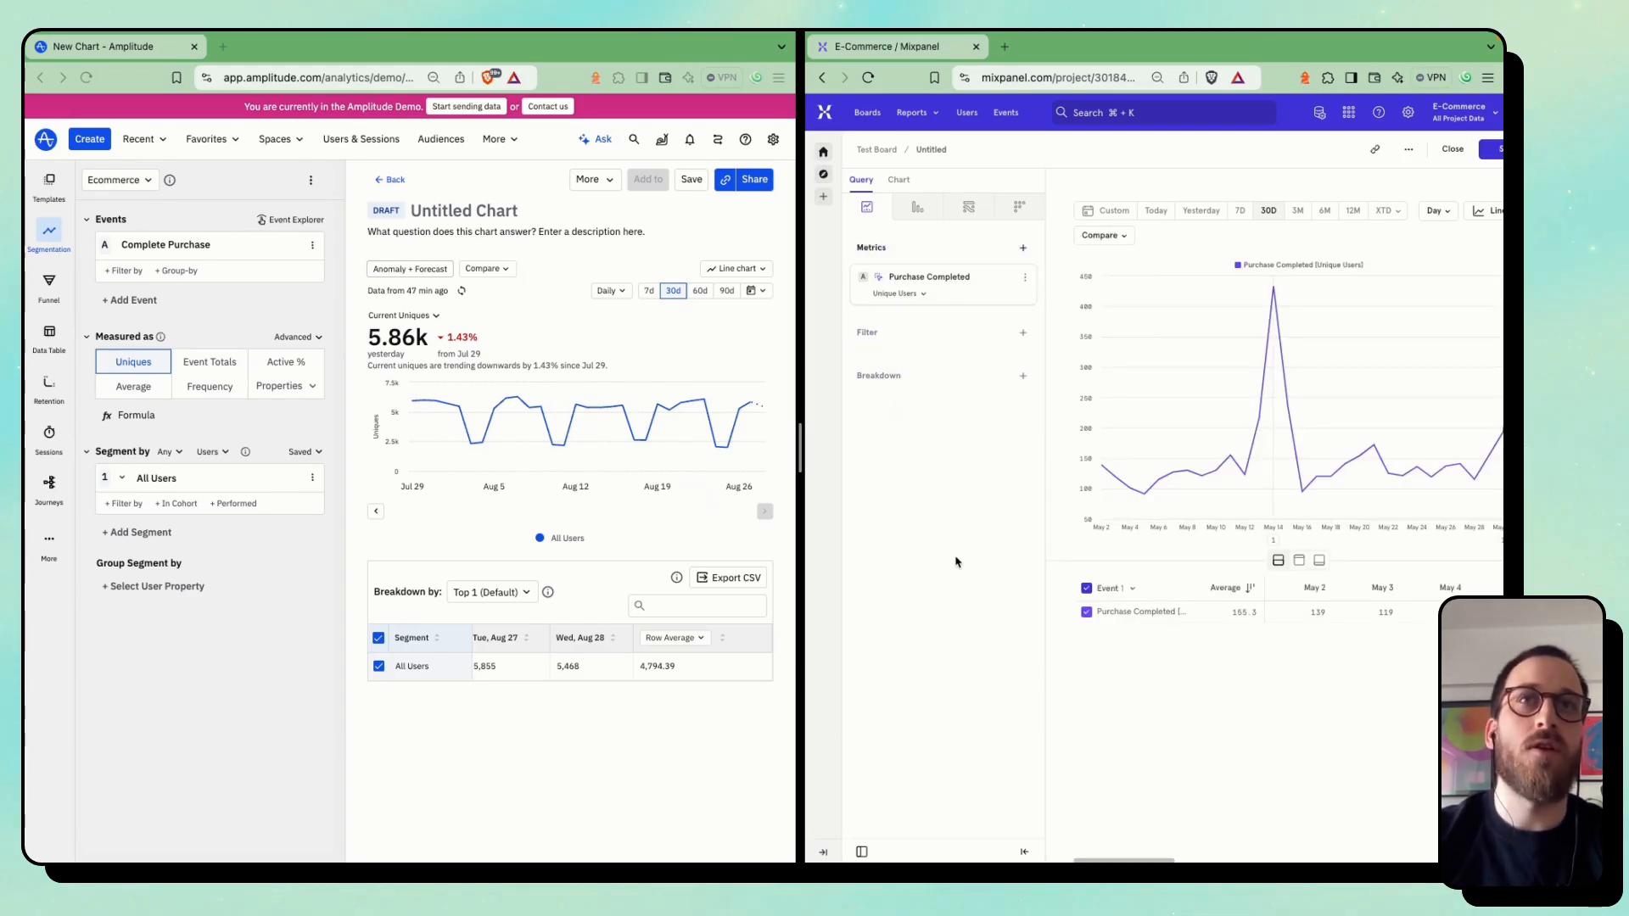
scroll(957, 562, "right", 2)
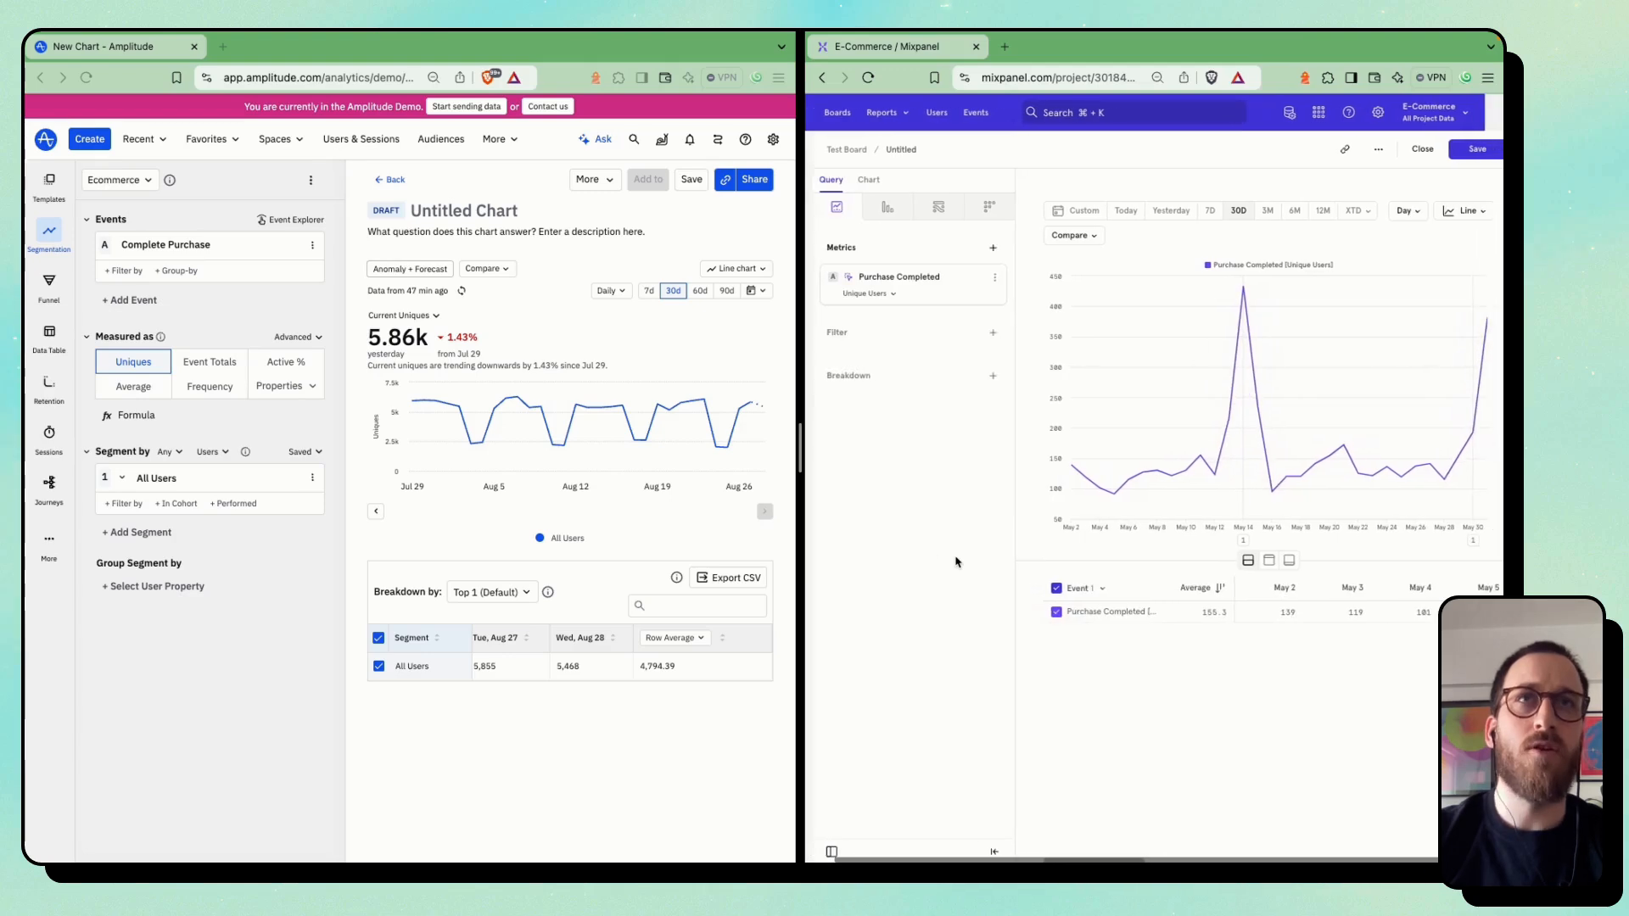
scroll(957, 562, "right", 1)
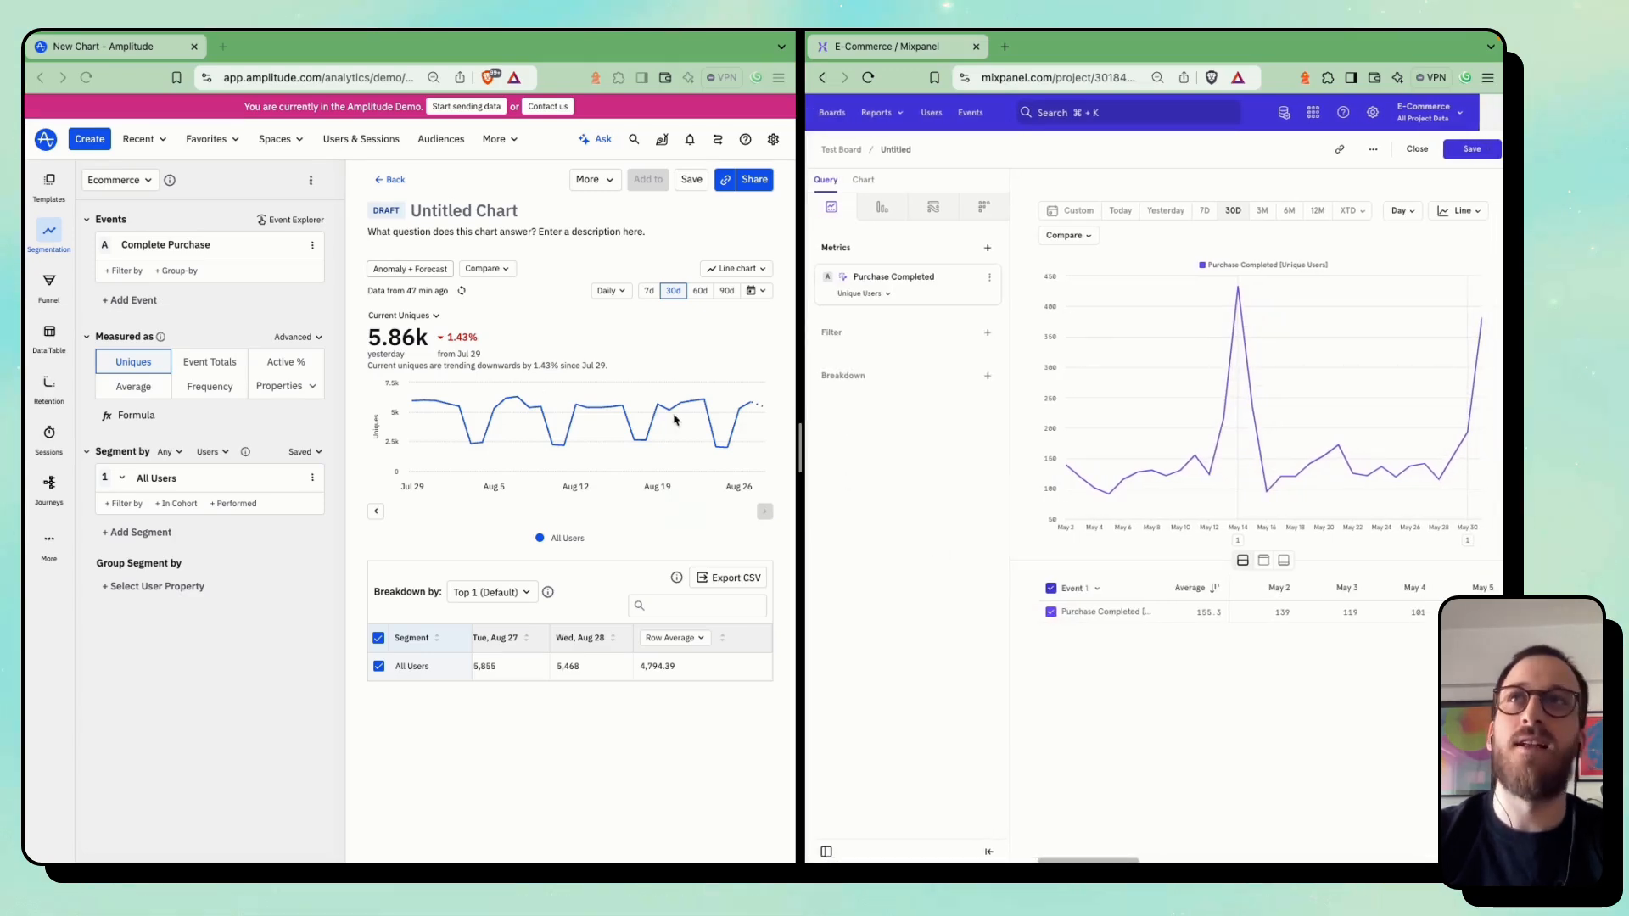
left_click(131, 360)
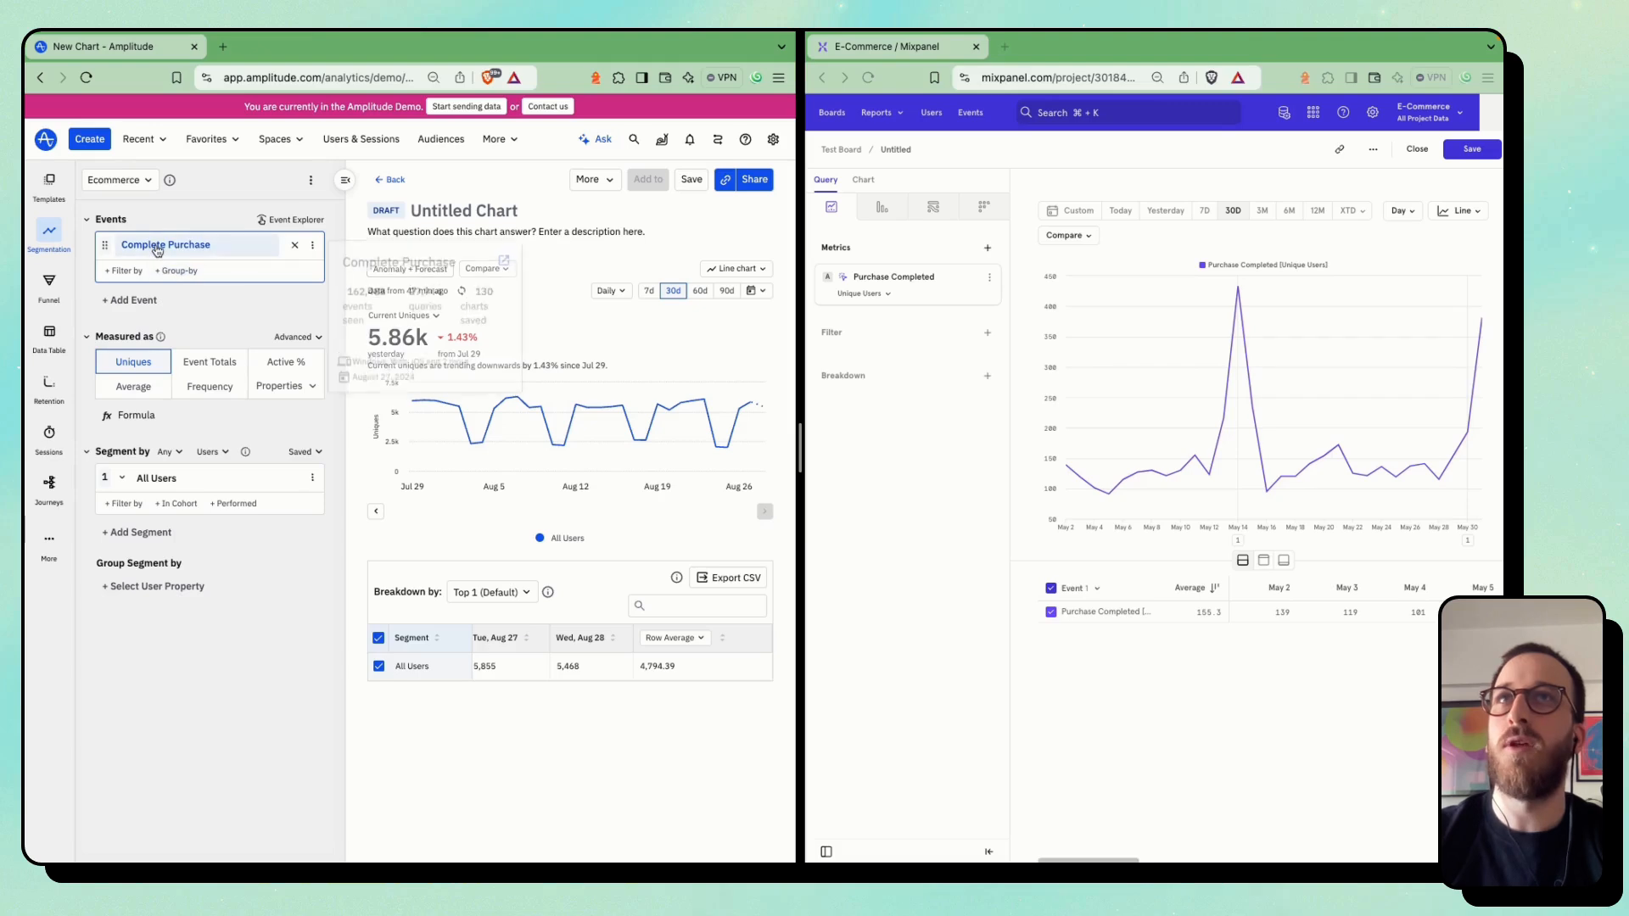
In Amplitude, measure the Complete Purchase chart by Event Totals and review the available property aggregation options
left_click(870, 299)
key("super+plus")
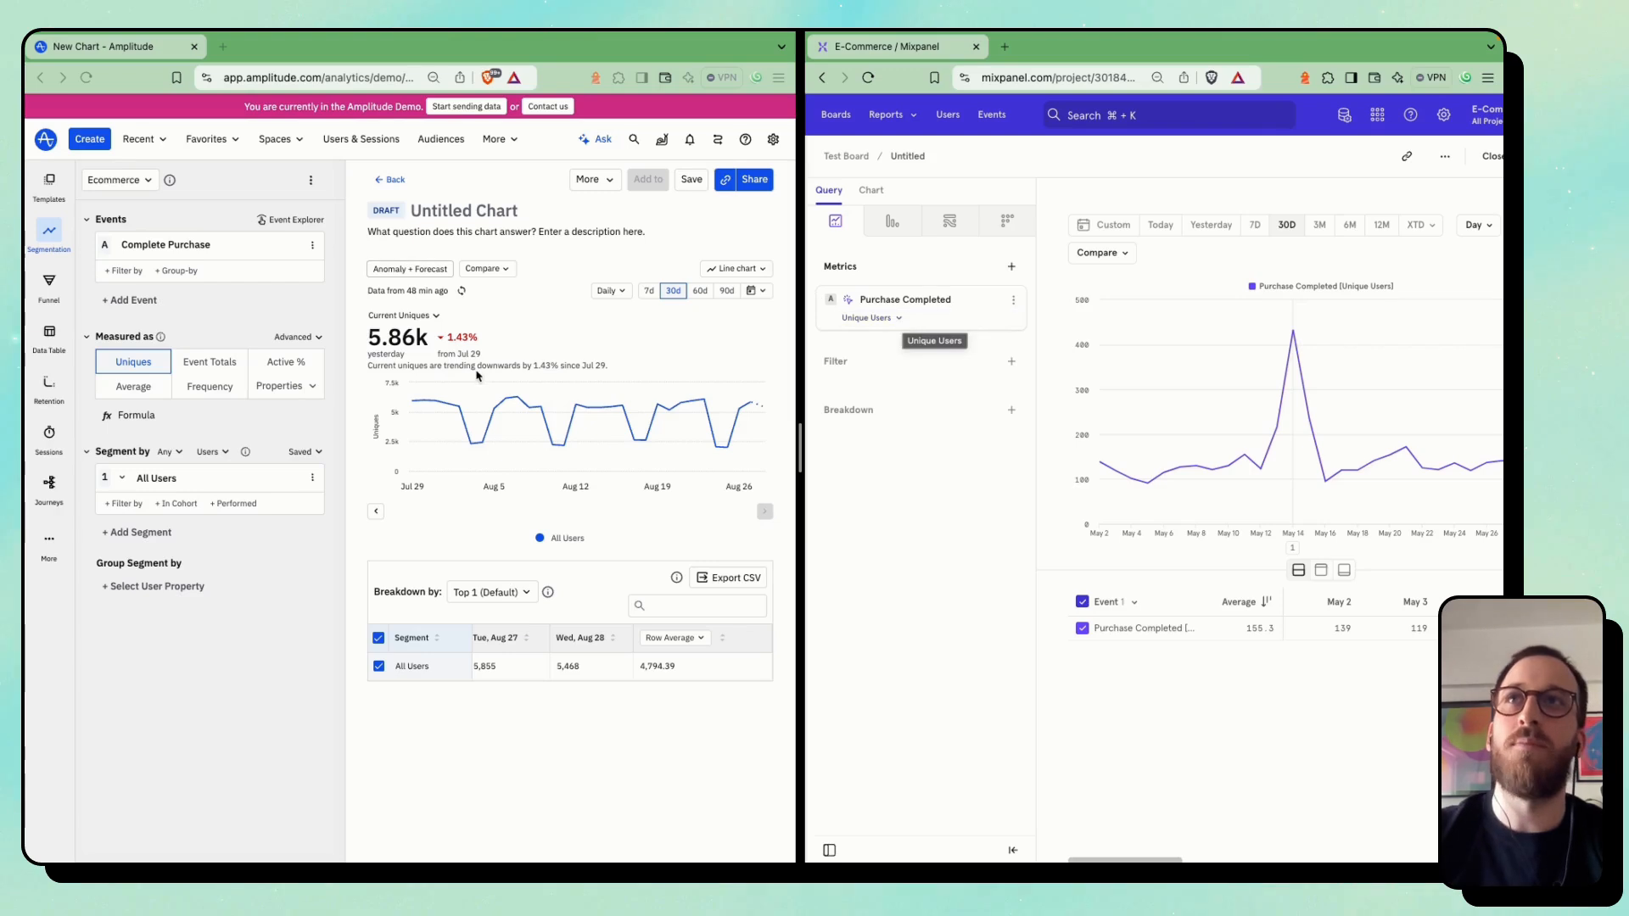
left_click(204, 362)
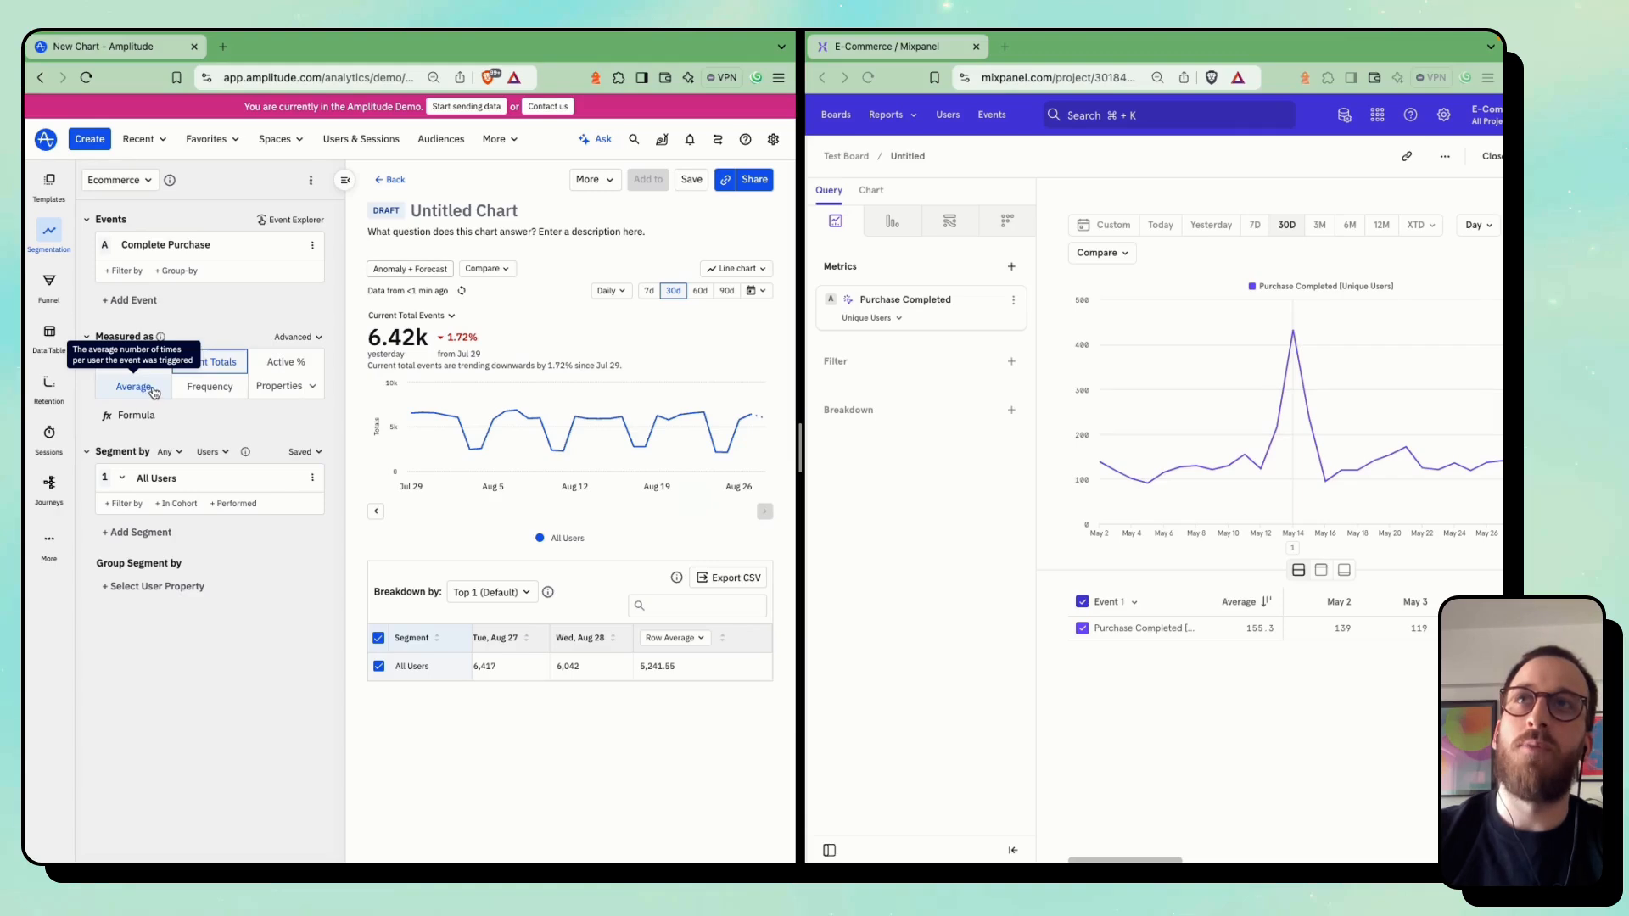
left_click(283, 389)
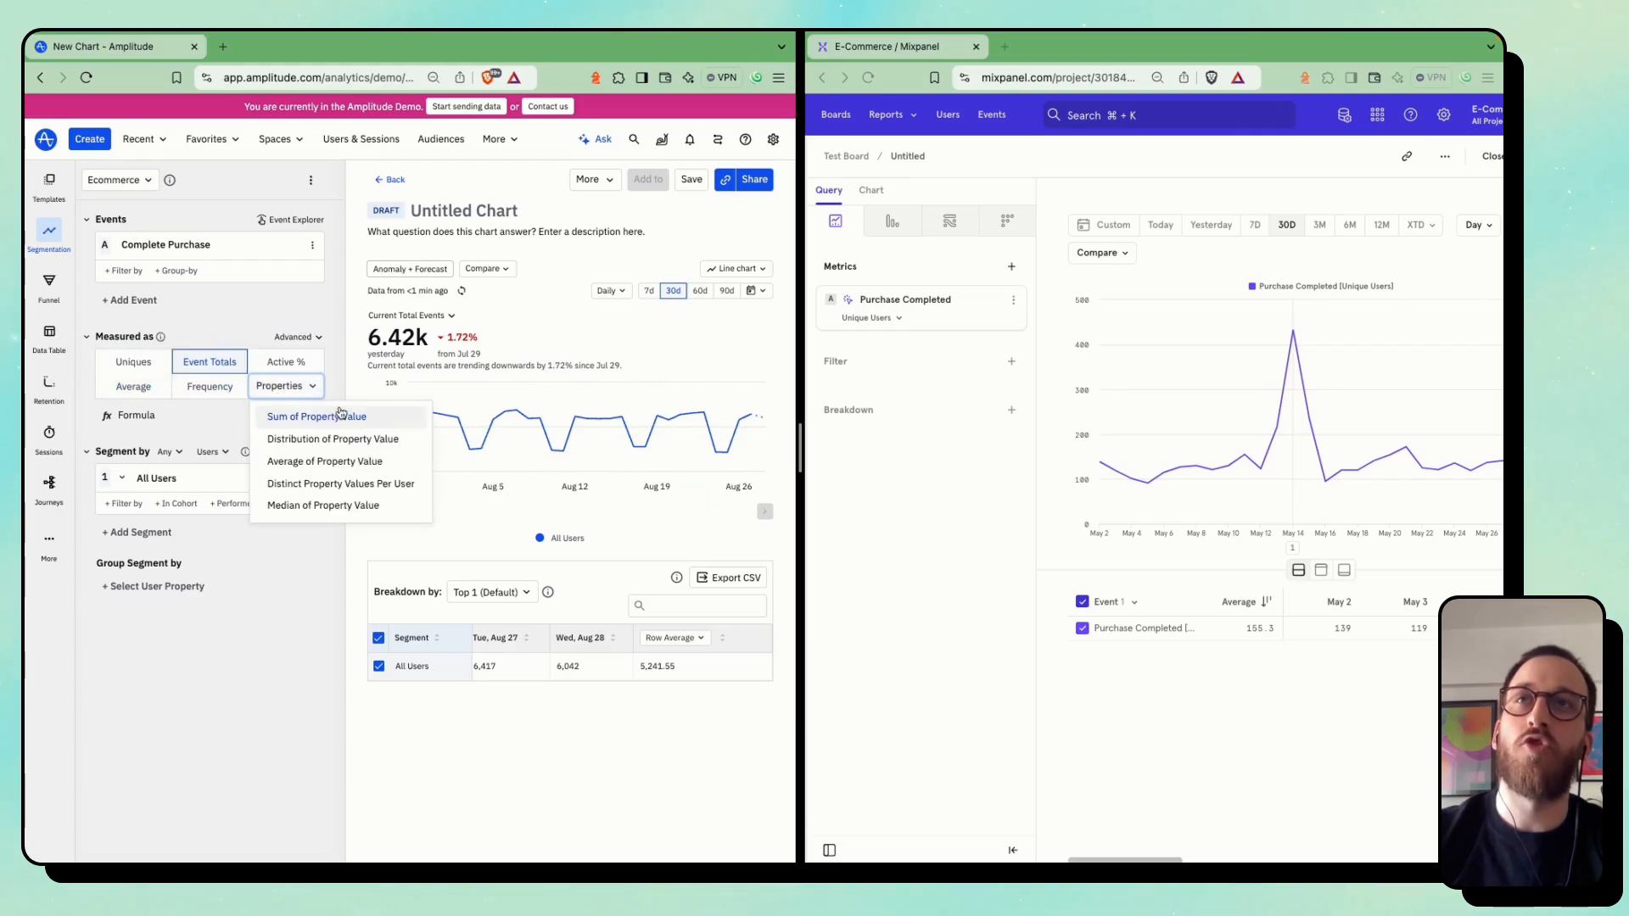
Review Mixpanel's Frequency per User aggregations and measure Amplitude's Complete Purchase chart by Frequency
left_click(881, 320)
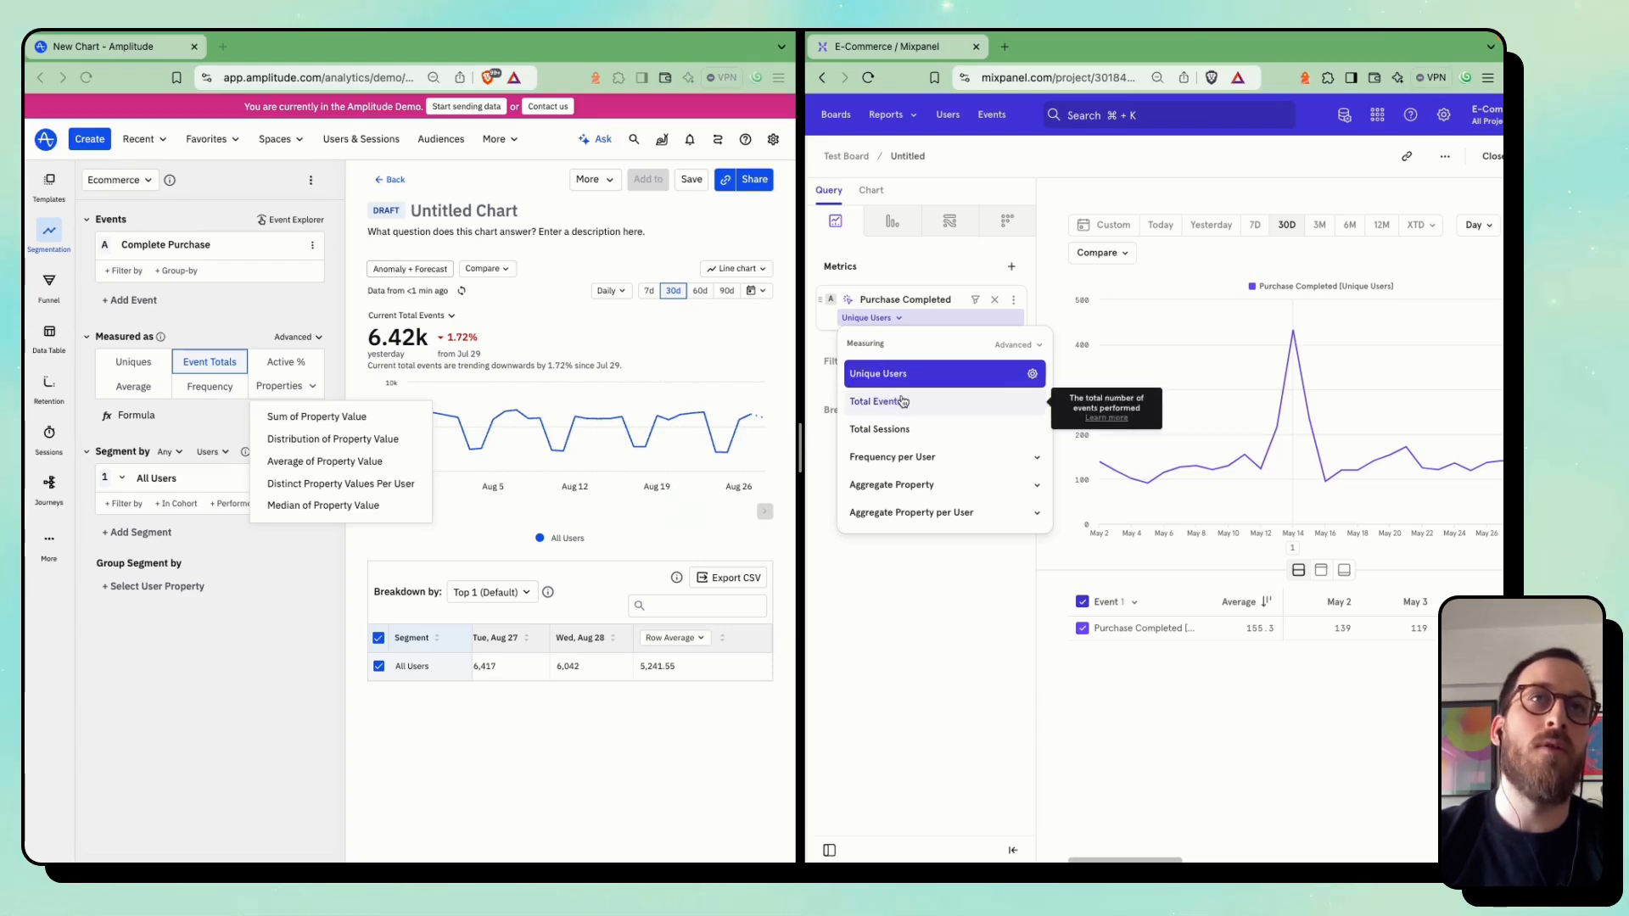
left_click(896, 456)
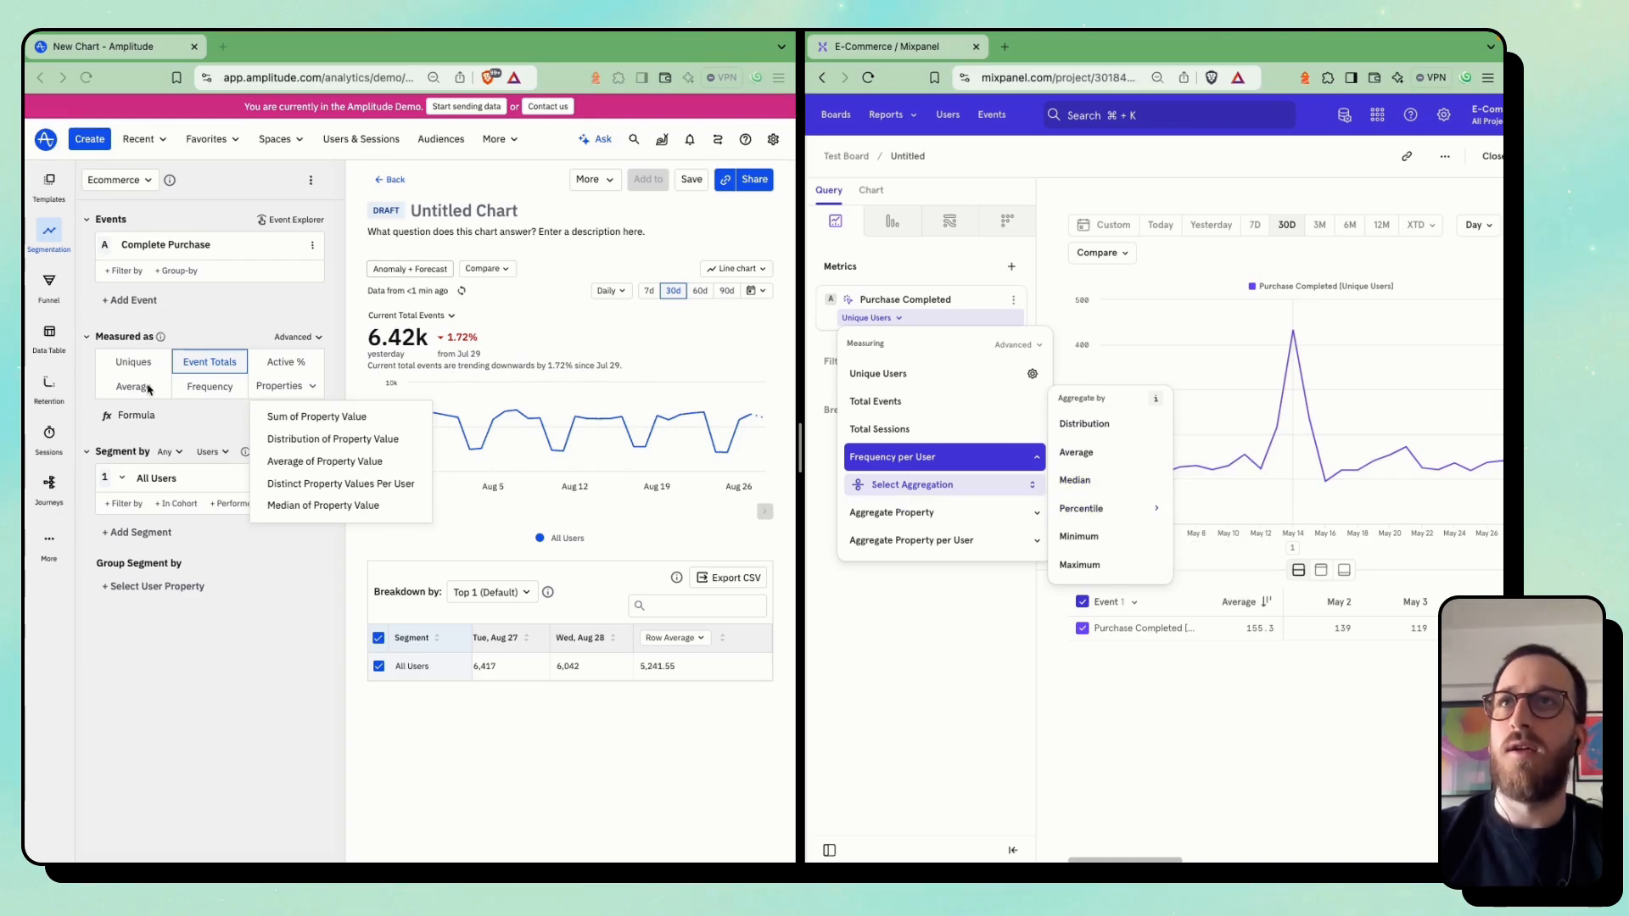
left_click(210, 386)
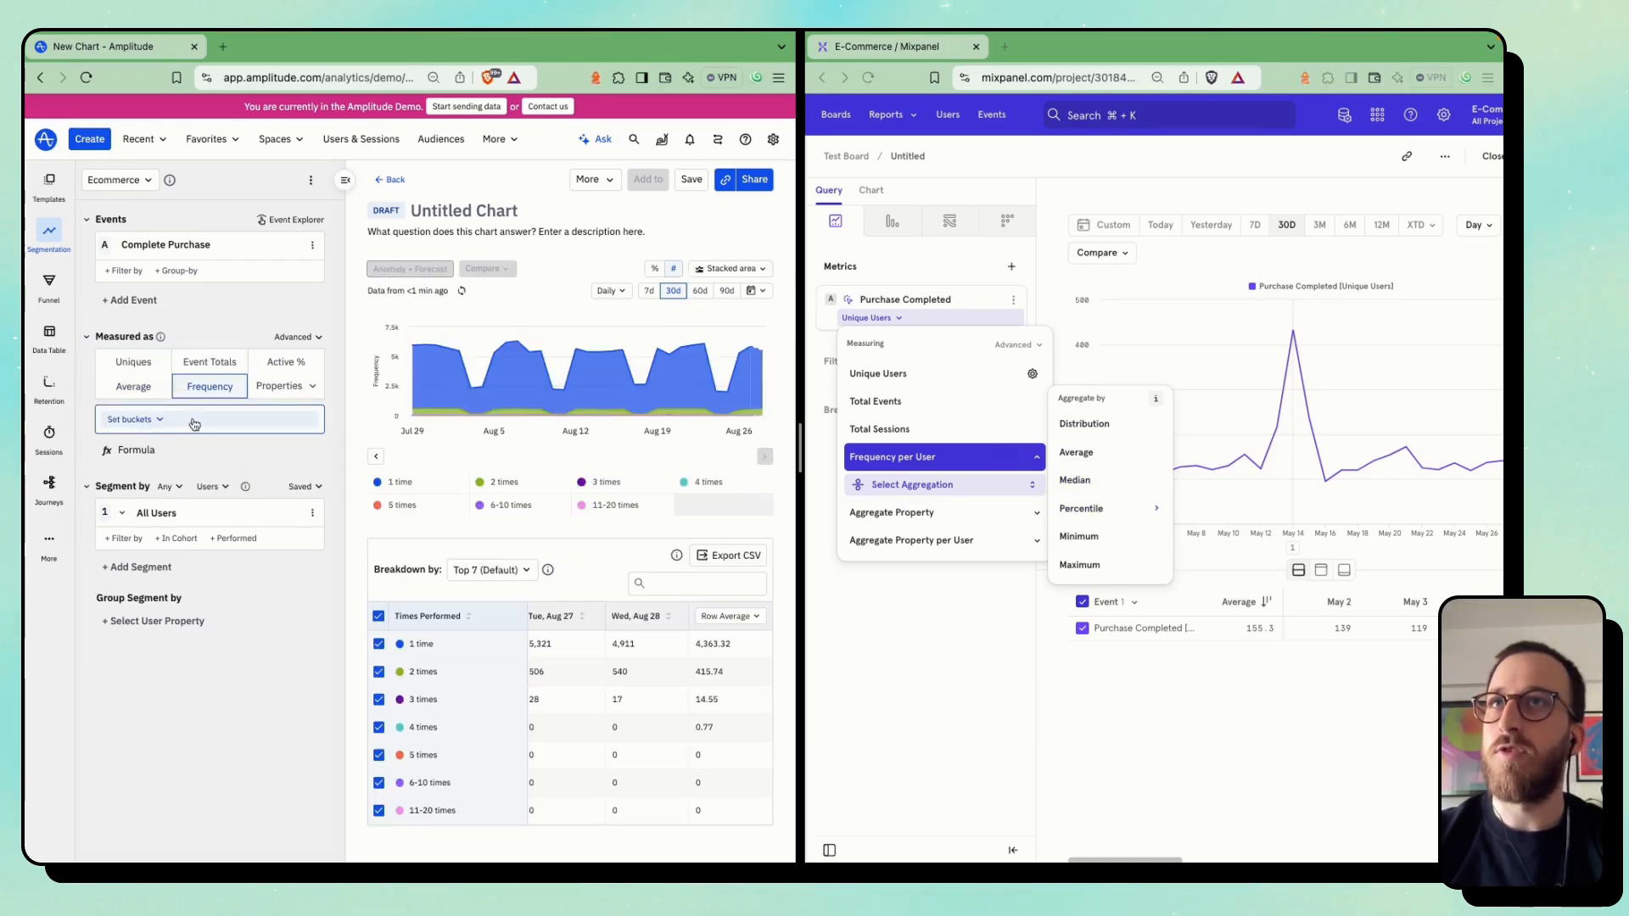
left_click(200, 419)
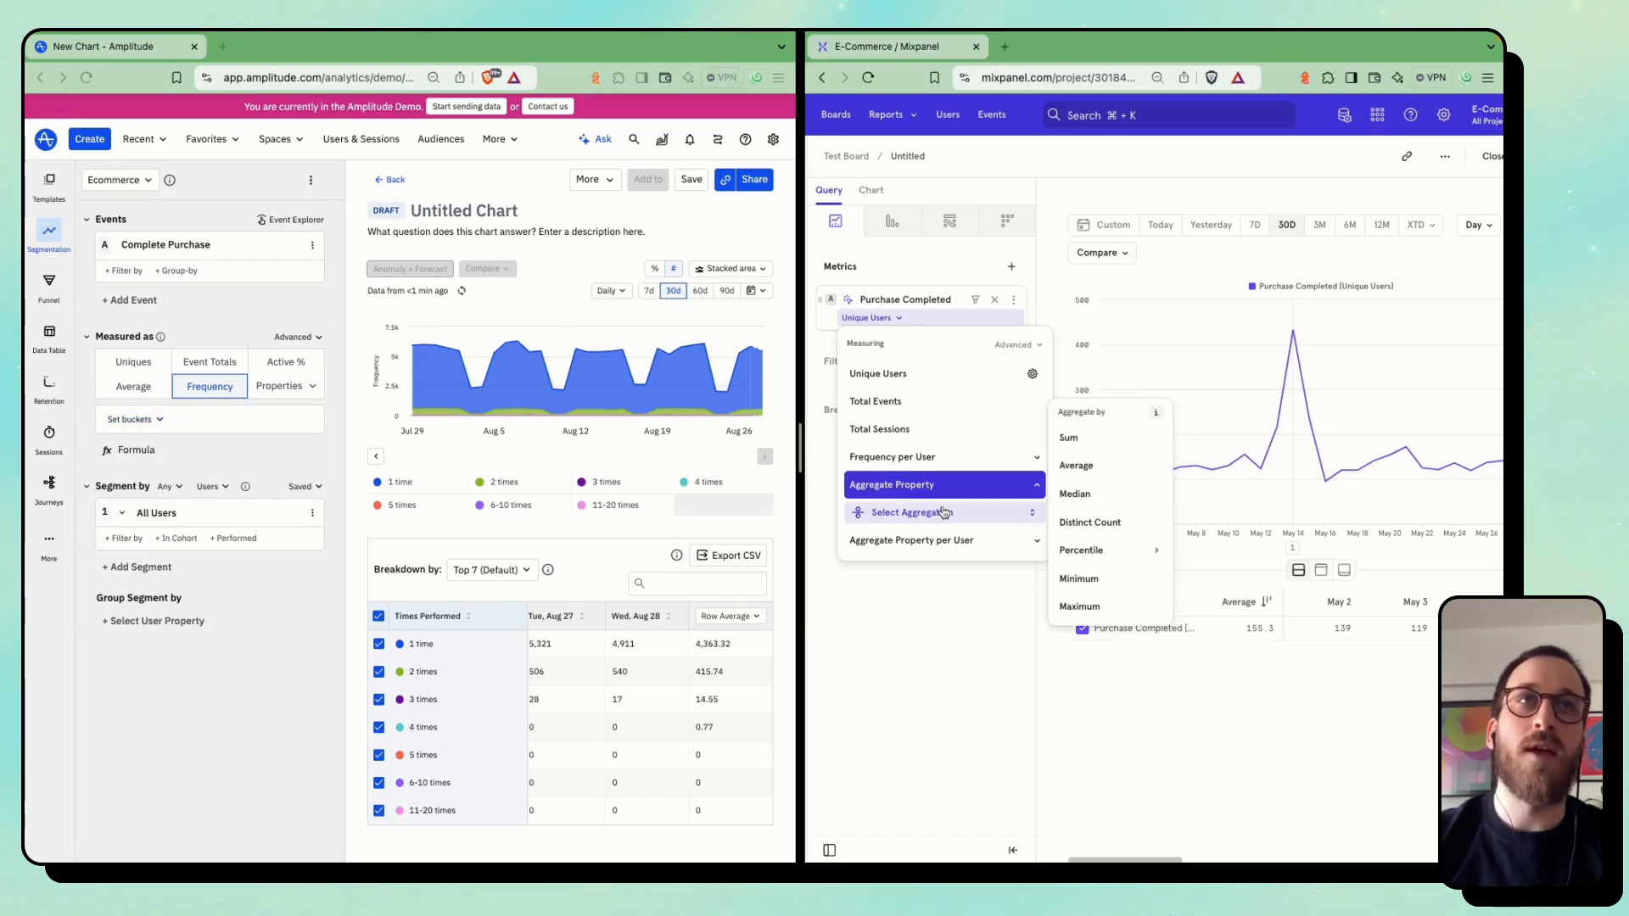
In Mixpanel, measure the Purchase Completed metric as the sum of the subtotal property
left_click(1101, 454)
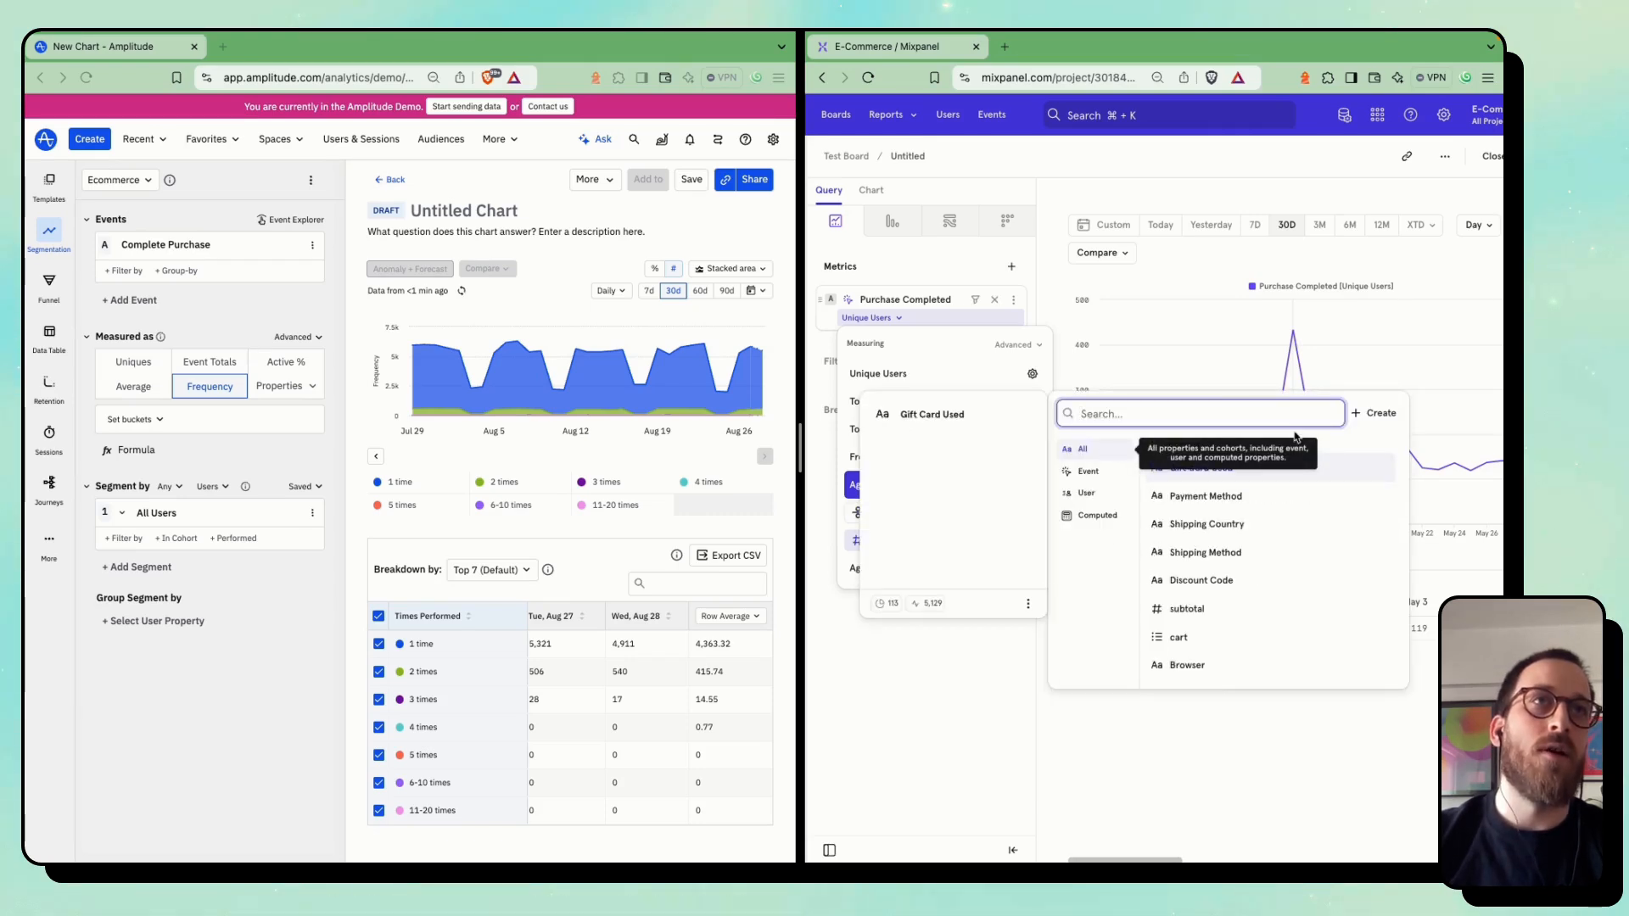
left_click(1185, 606)
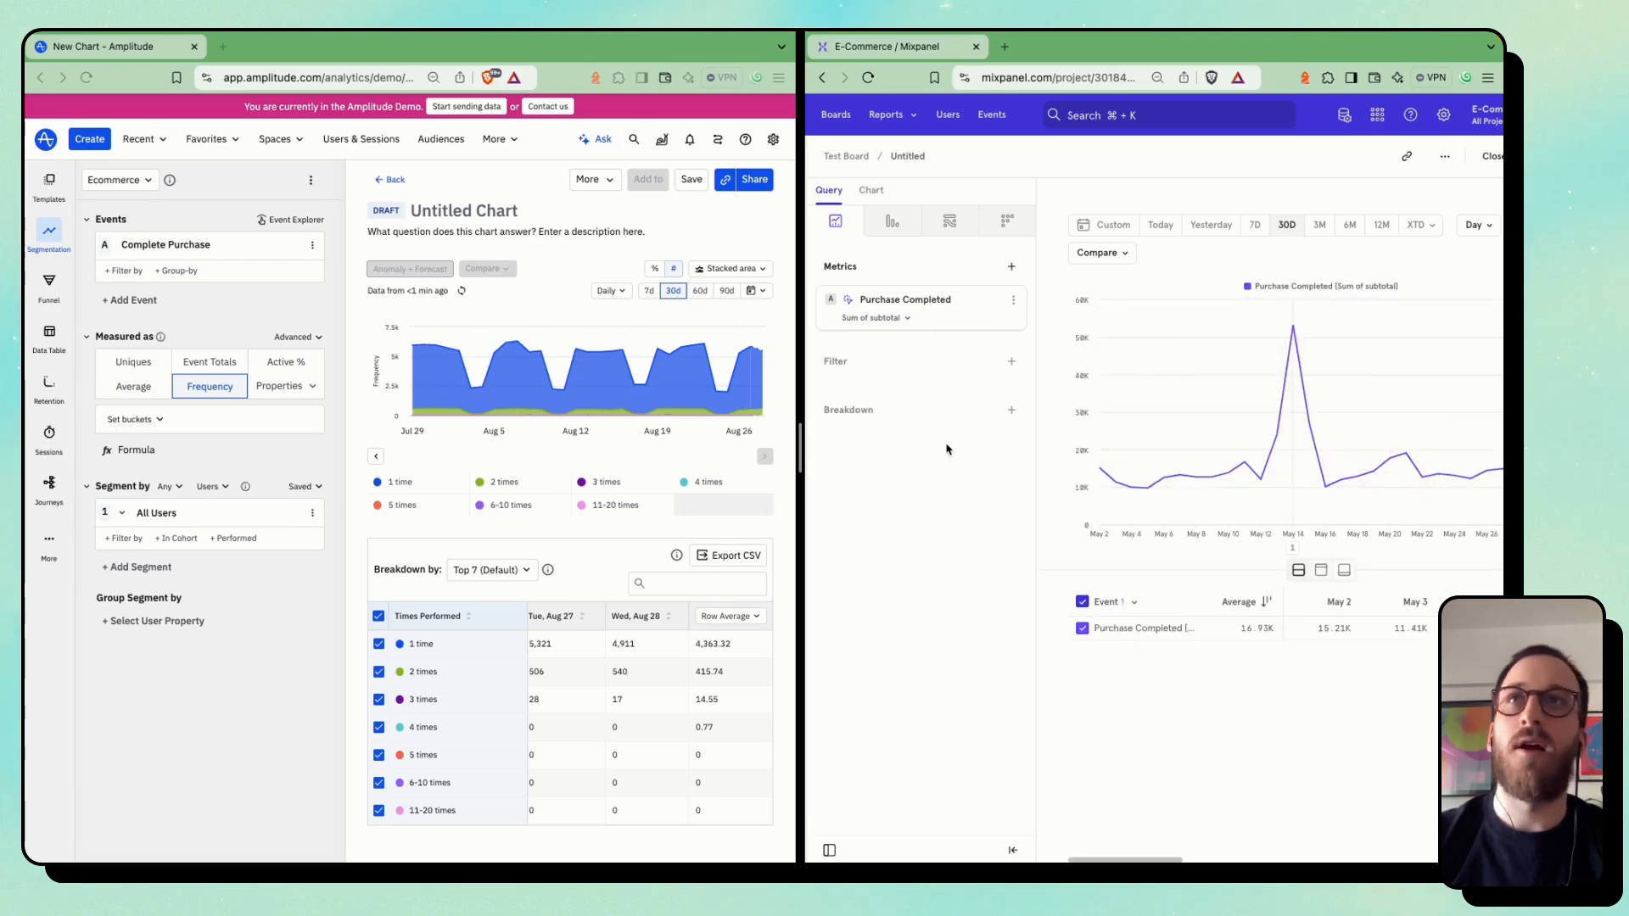
In Amplitude, measure Complete Purchase as Sum of Property Value using the $revenue property
left_click(276, 394)
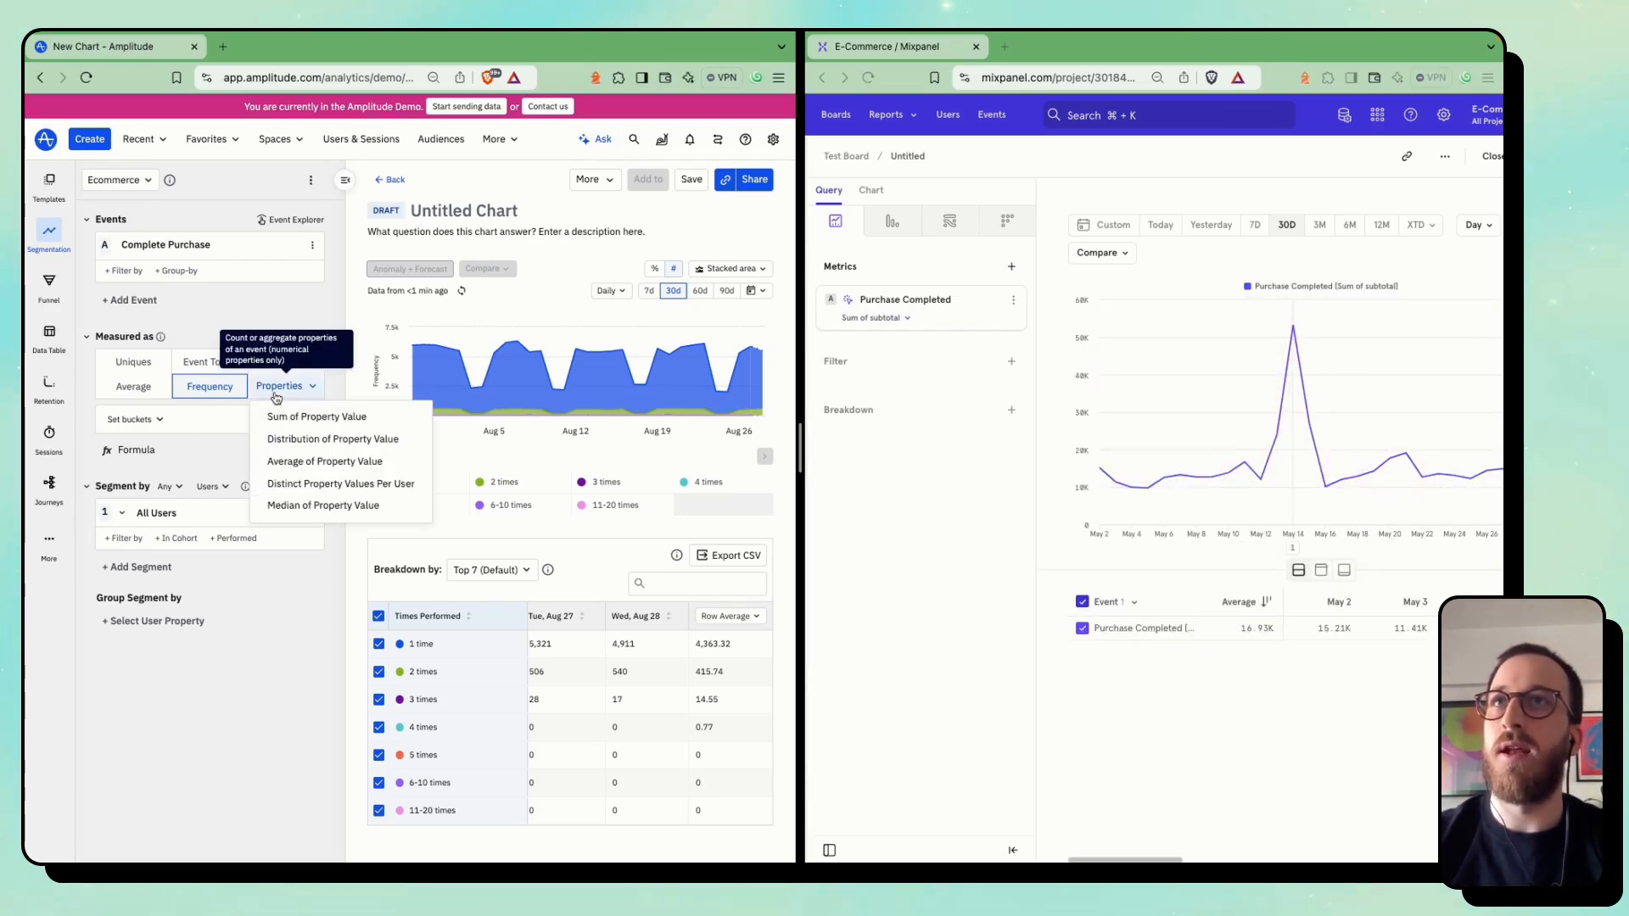
left_click(311, 425)
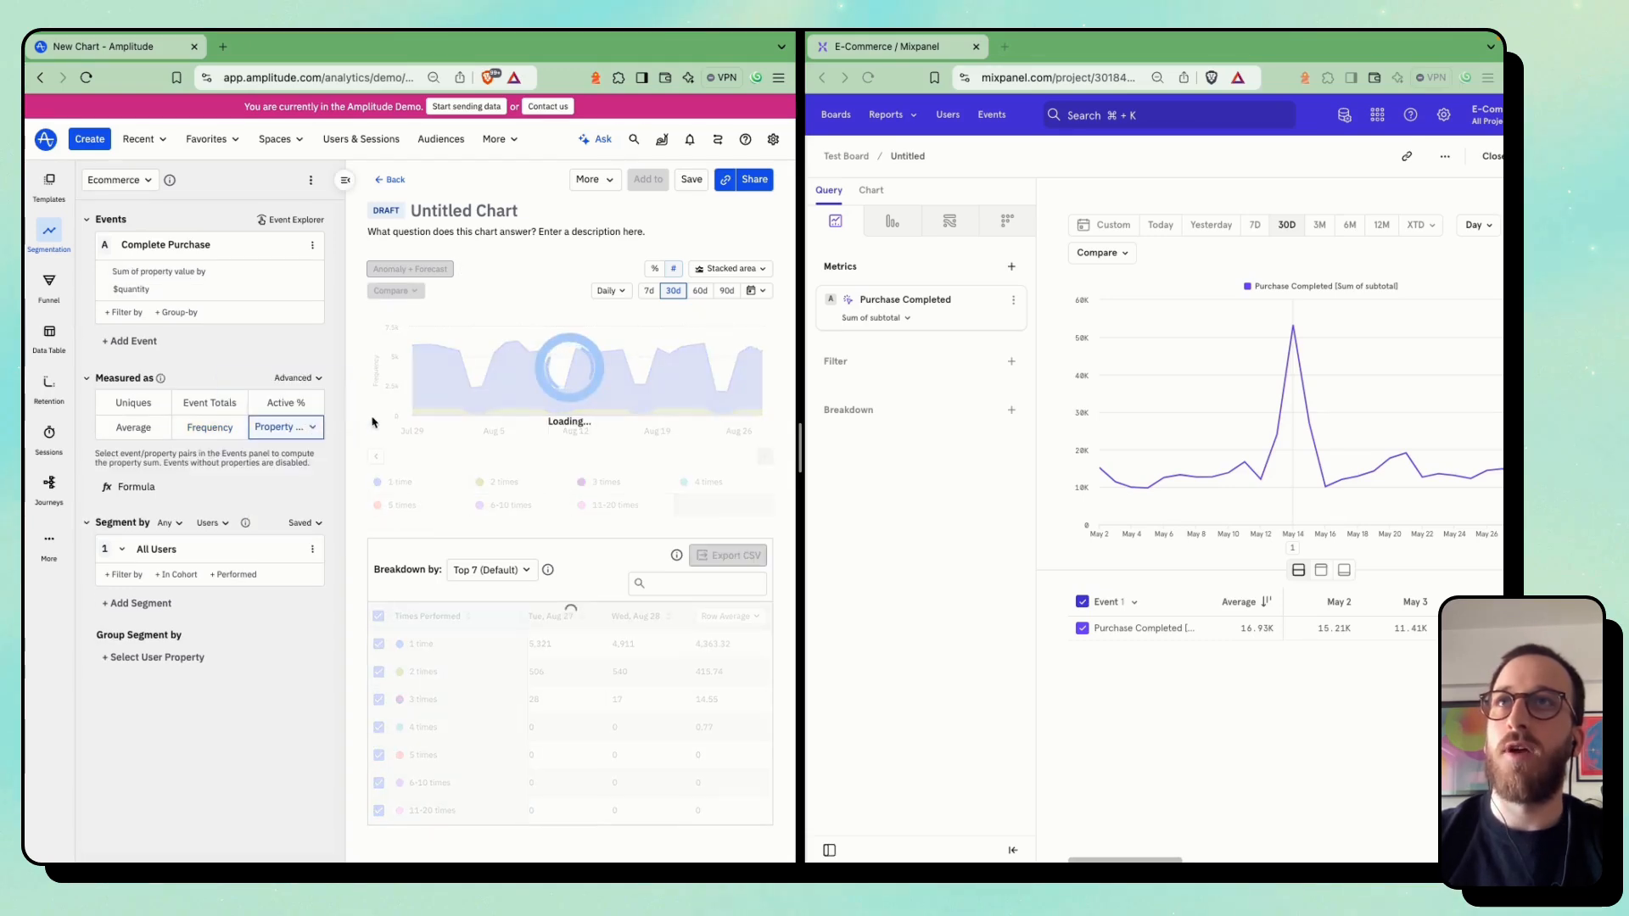
left_click(132, 291)
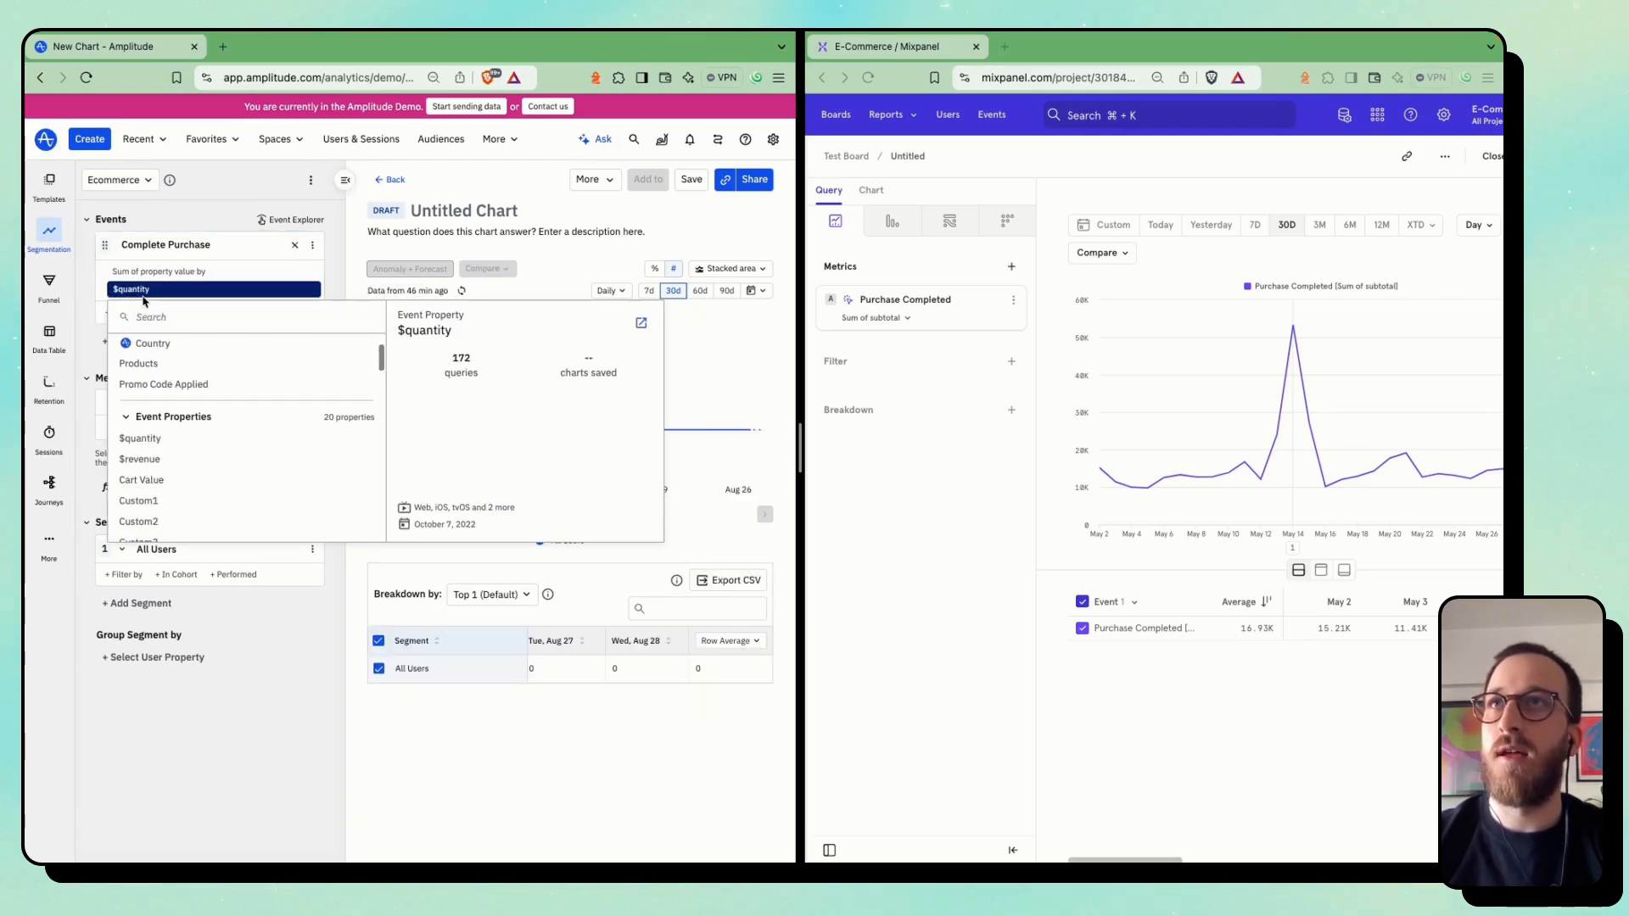
left_click(140, 459)
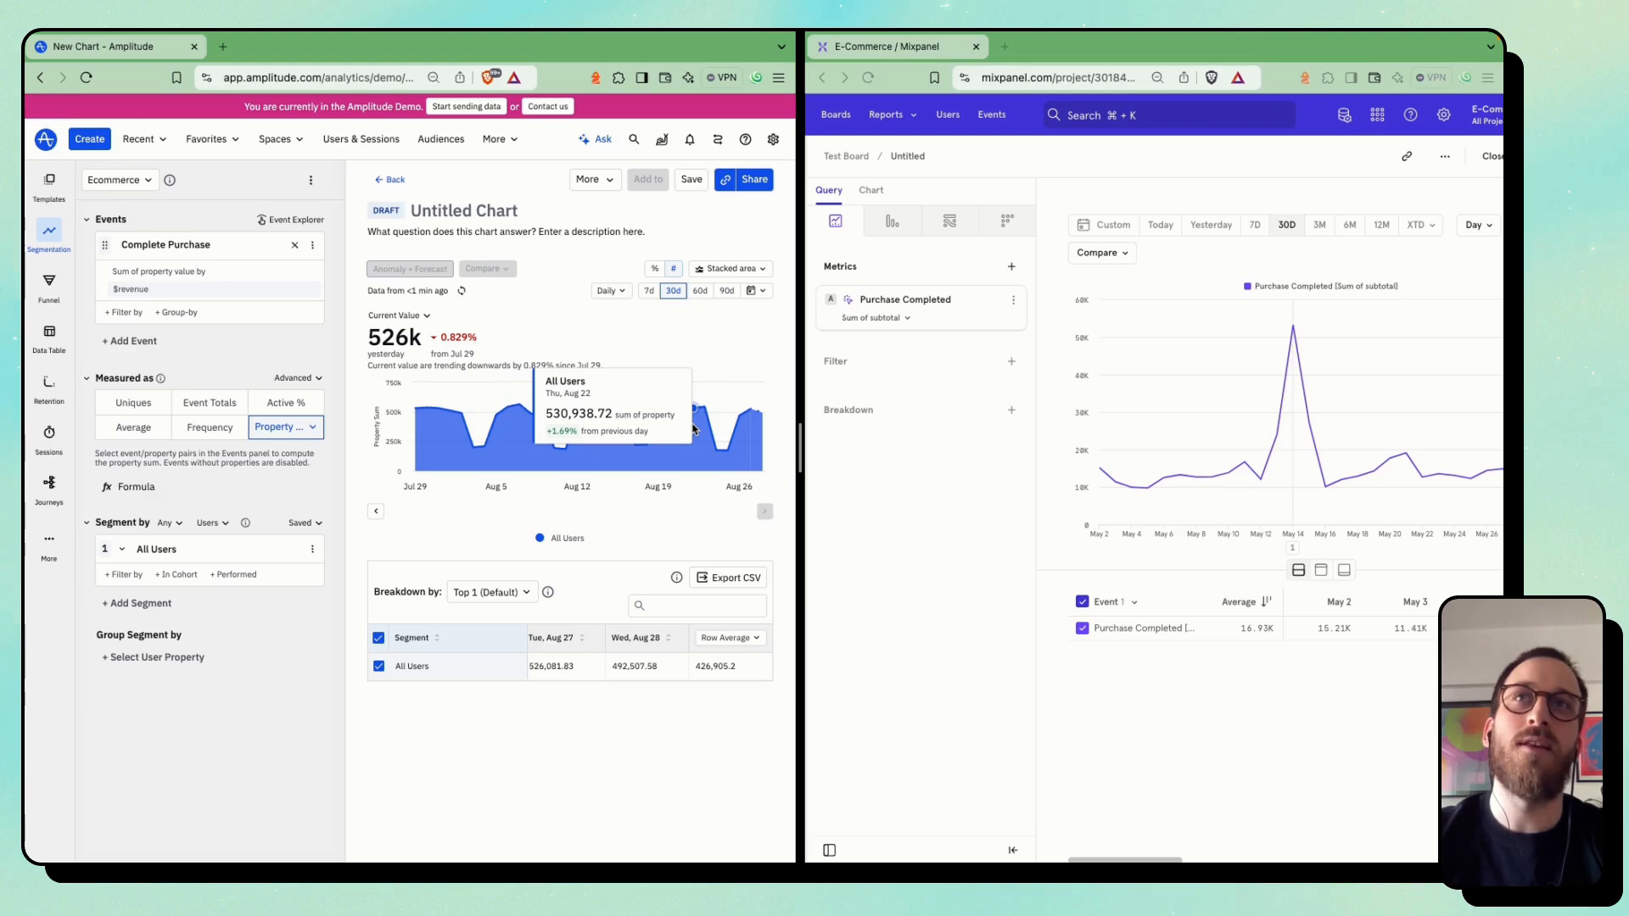
In Mixpanel, add Purchase Completed by unique users as a second metric and compare its line with the subtotal line
left_click(1246, 436)
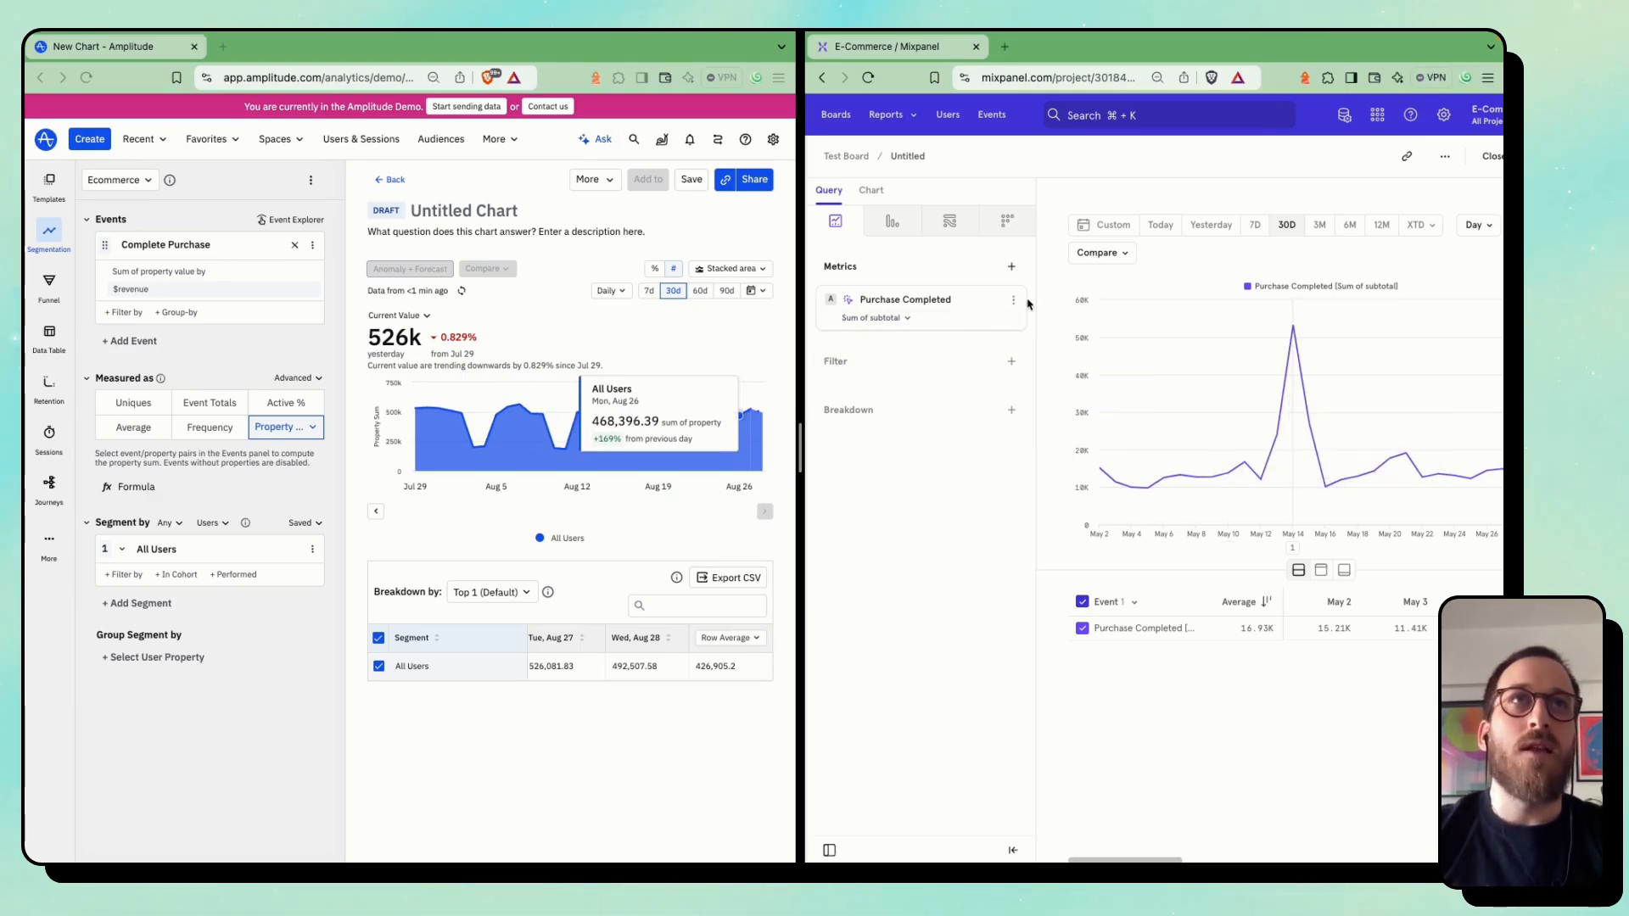
left_click(1011, 266)
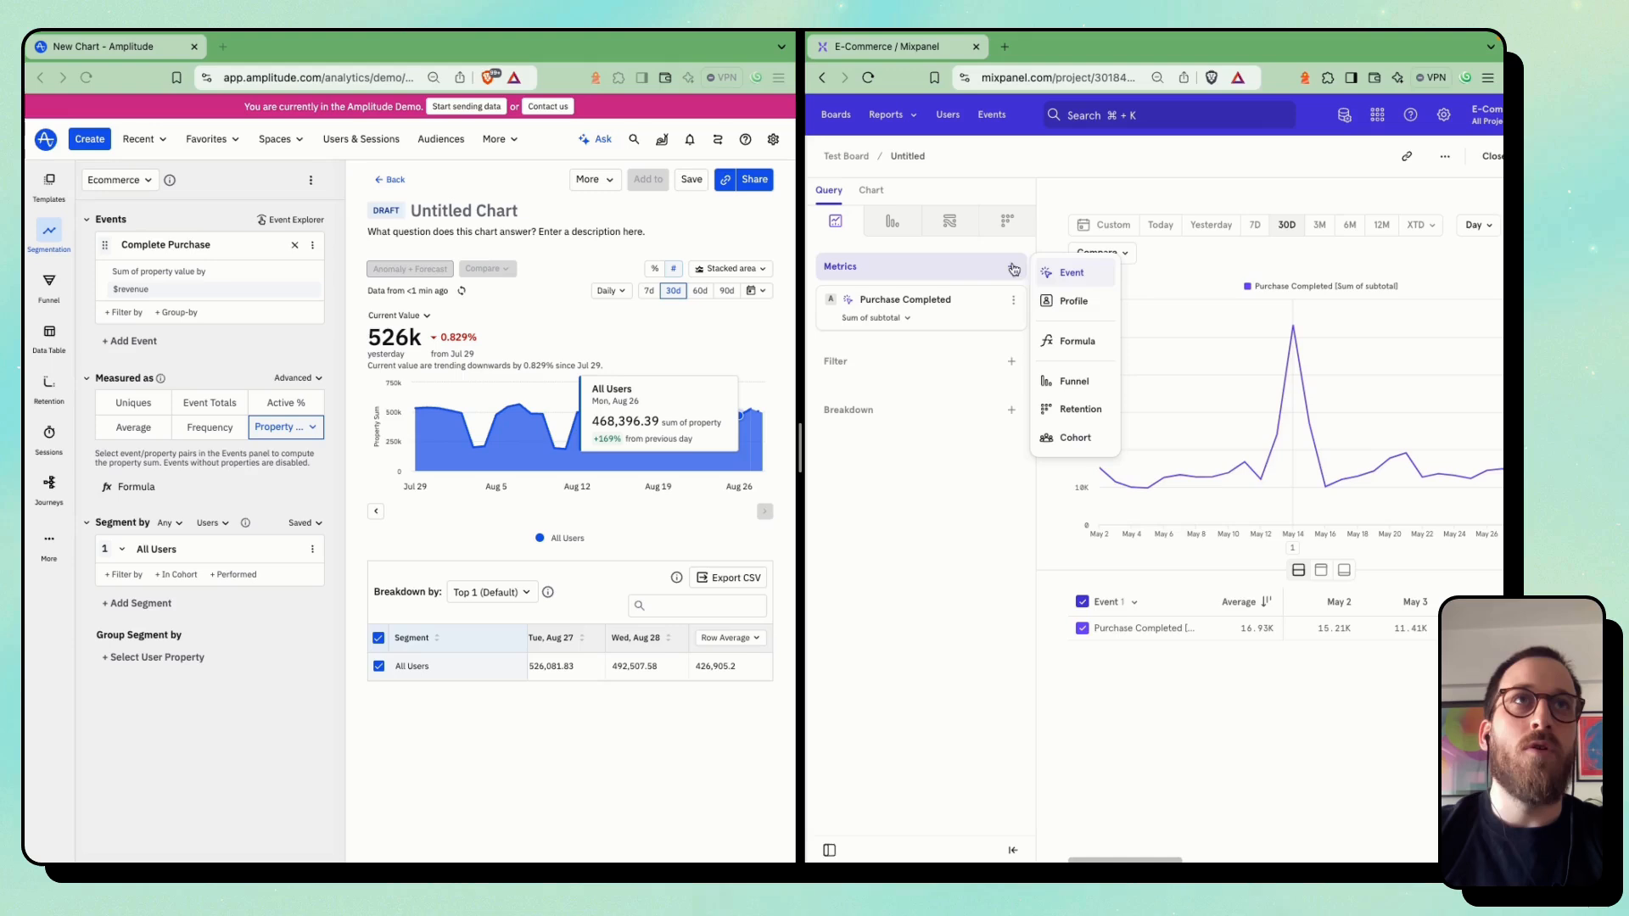
left_click(1065, 273)
left_click(989, 448)
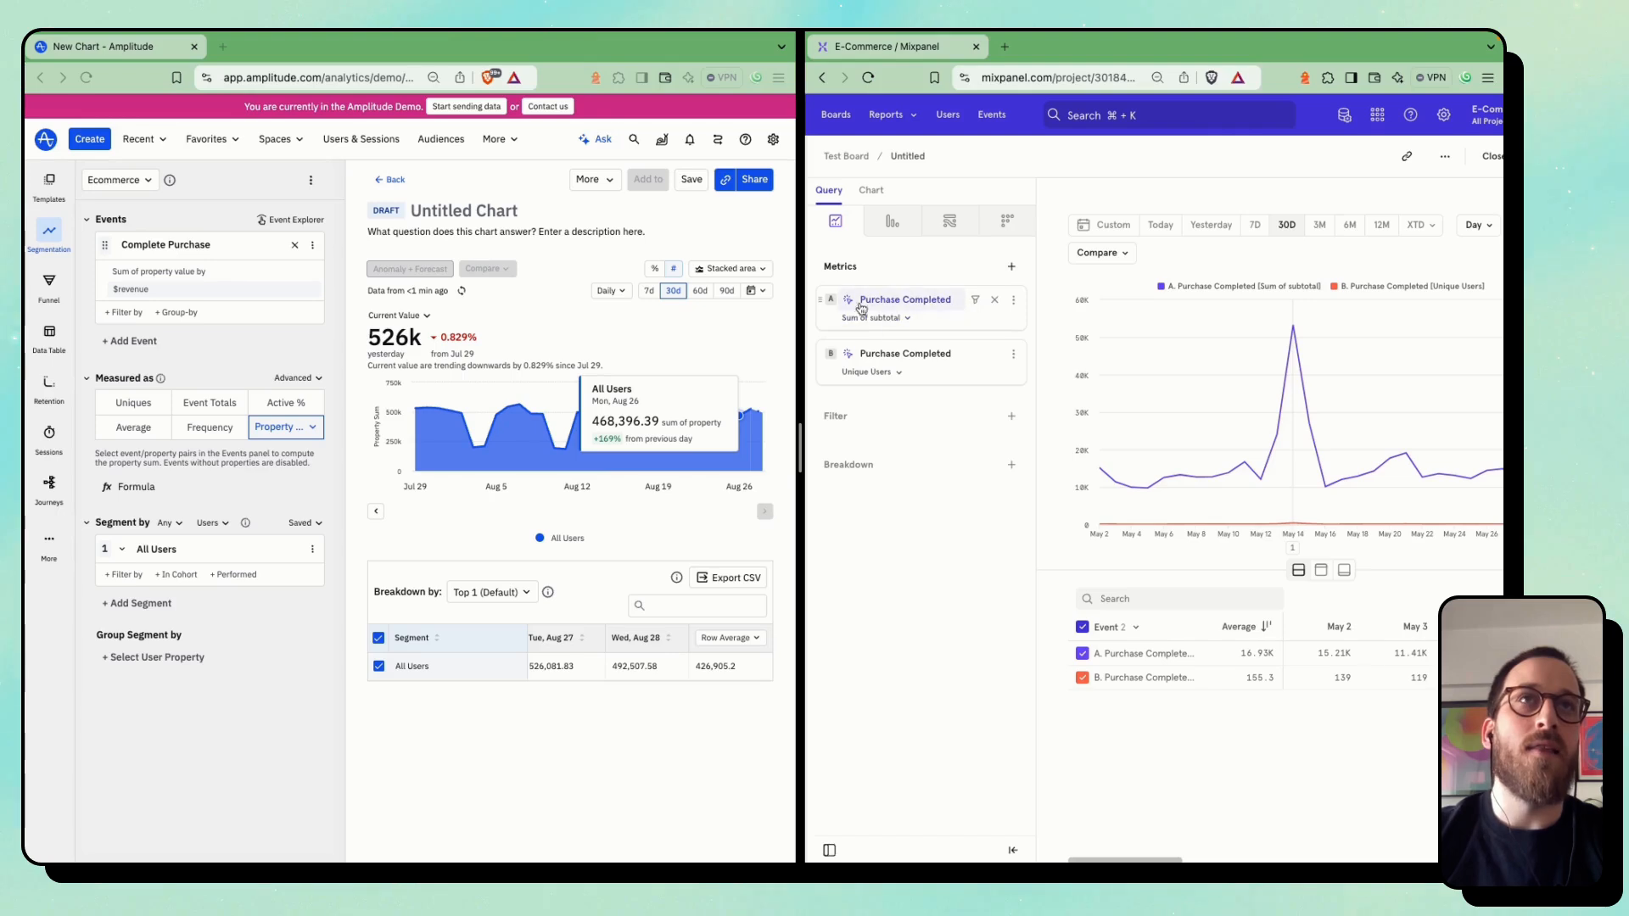
scroll(1112, 582, "right", 3)
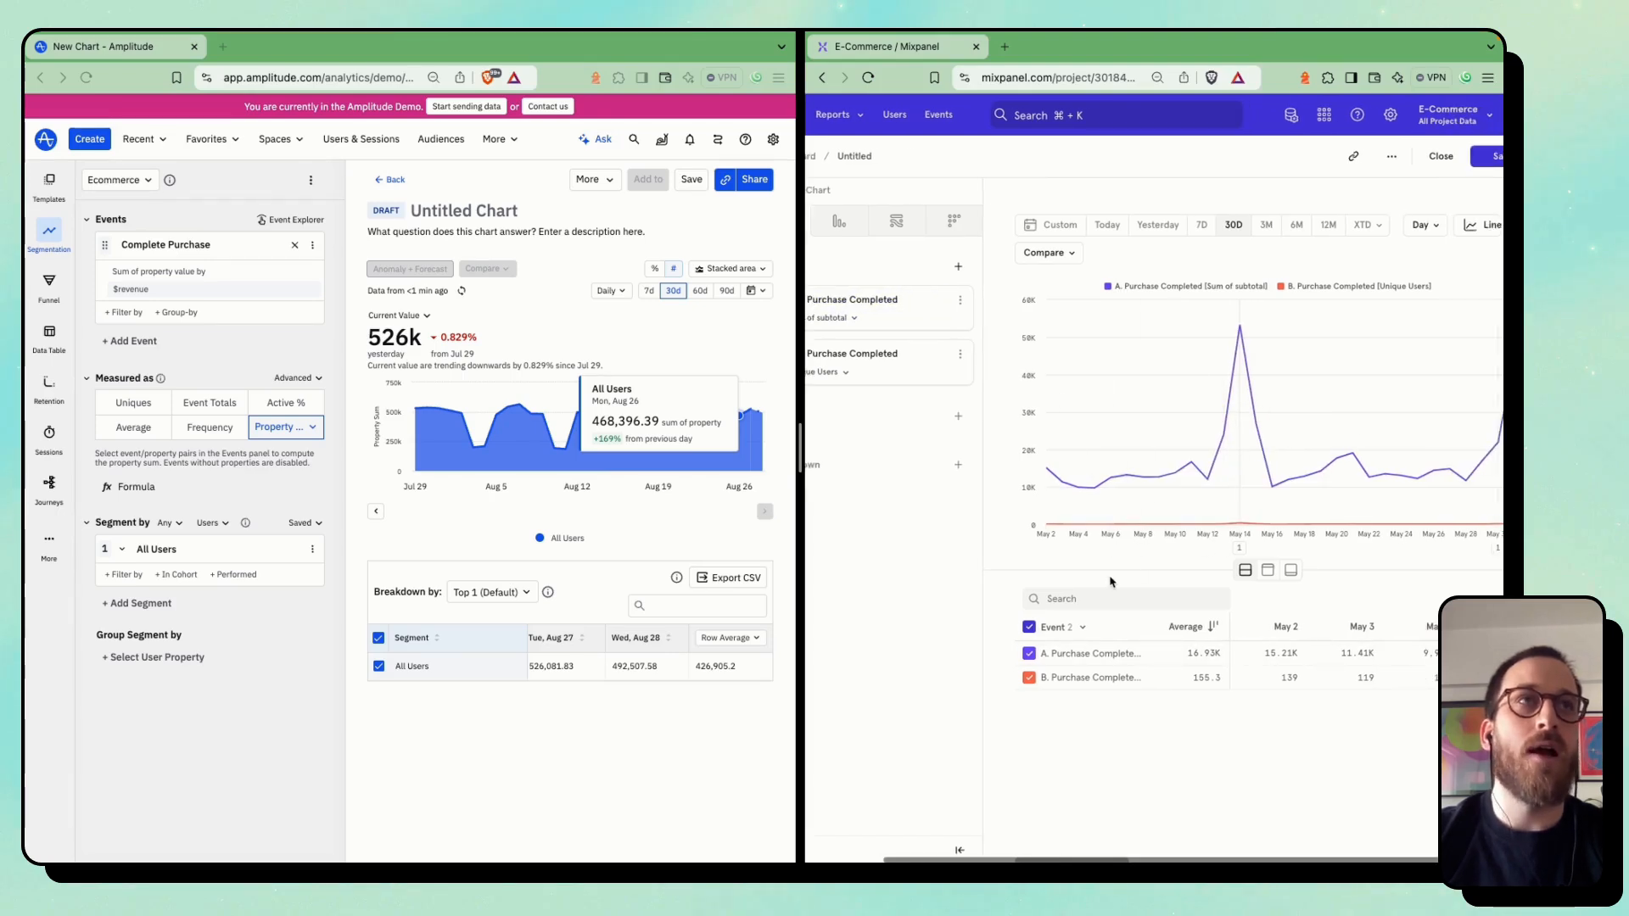
mouse_move(1196, 527)
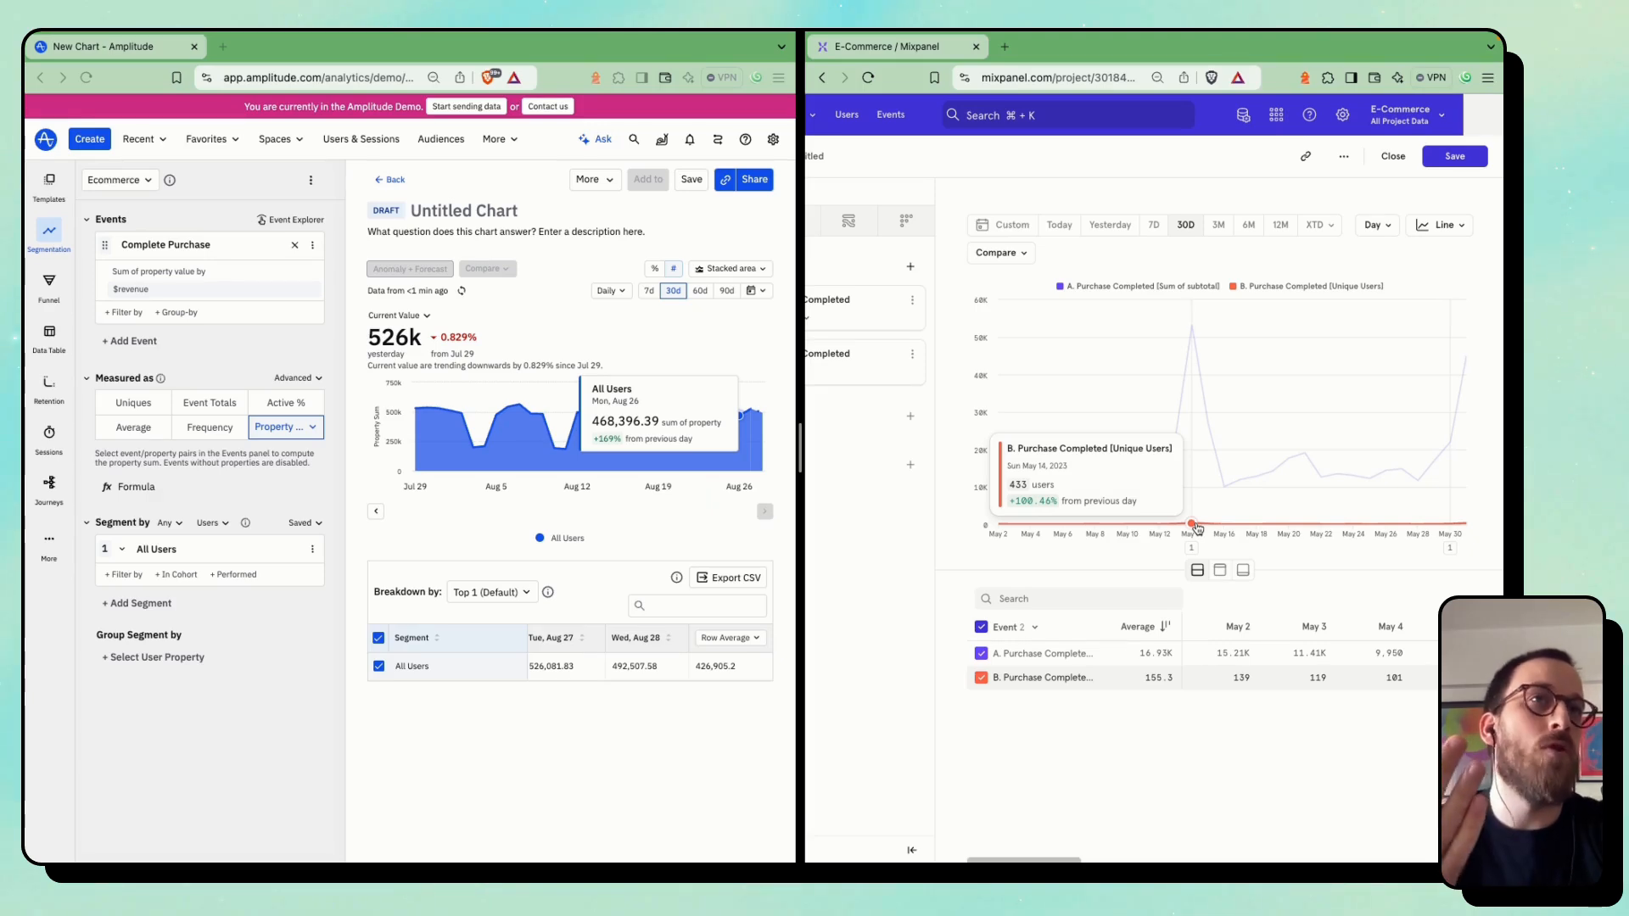
mouse_move(1194, 362)
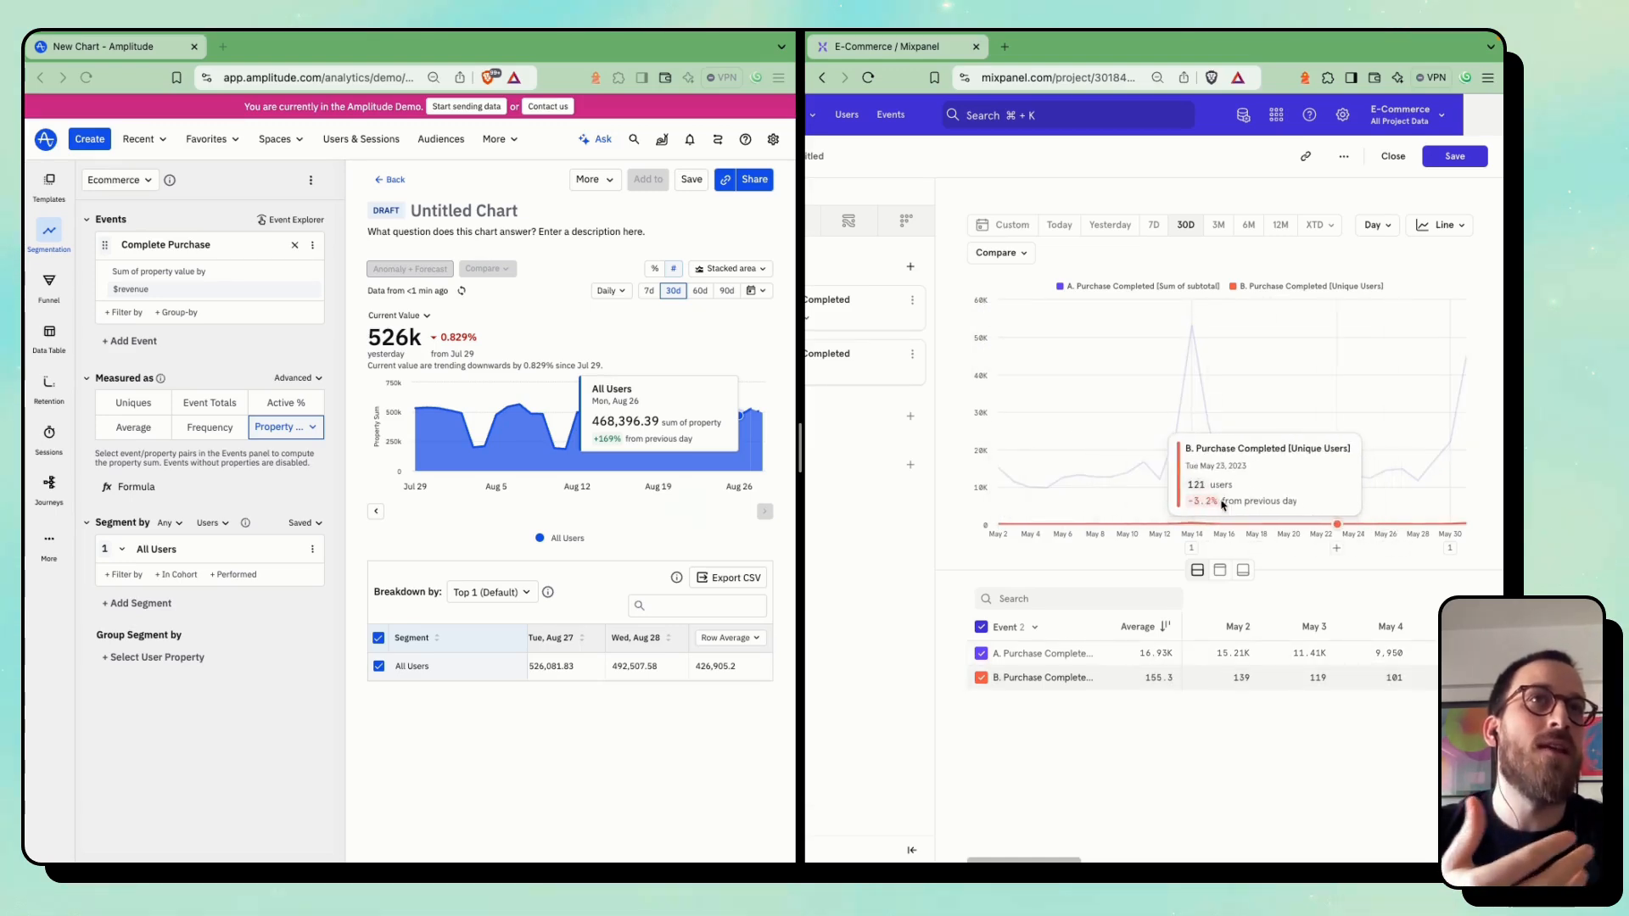
In the Mixpanel chart settings, assign the second Purchase Completed metric to the right Y-axis and check both axes
scroll(1118, 499, "left", 2)
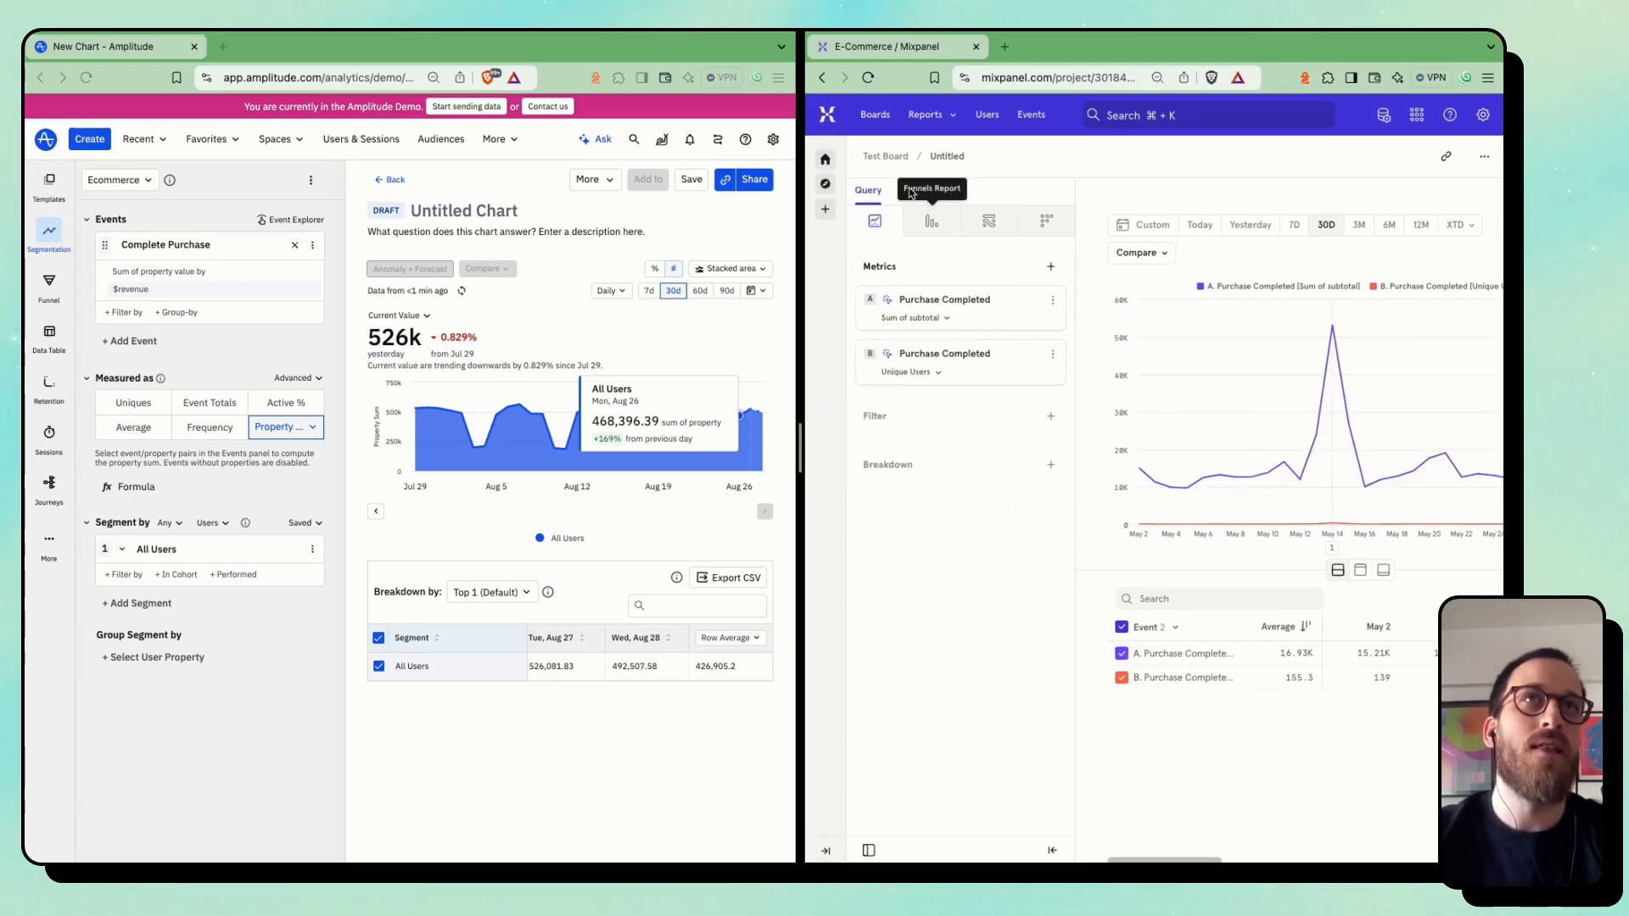
left_click(910, 191)
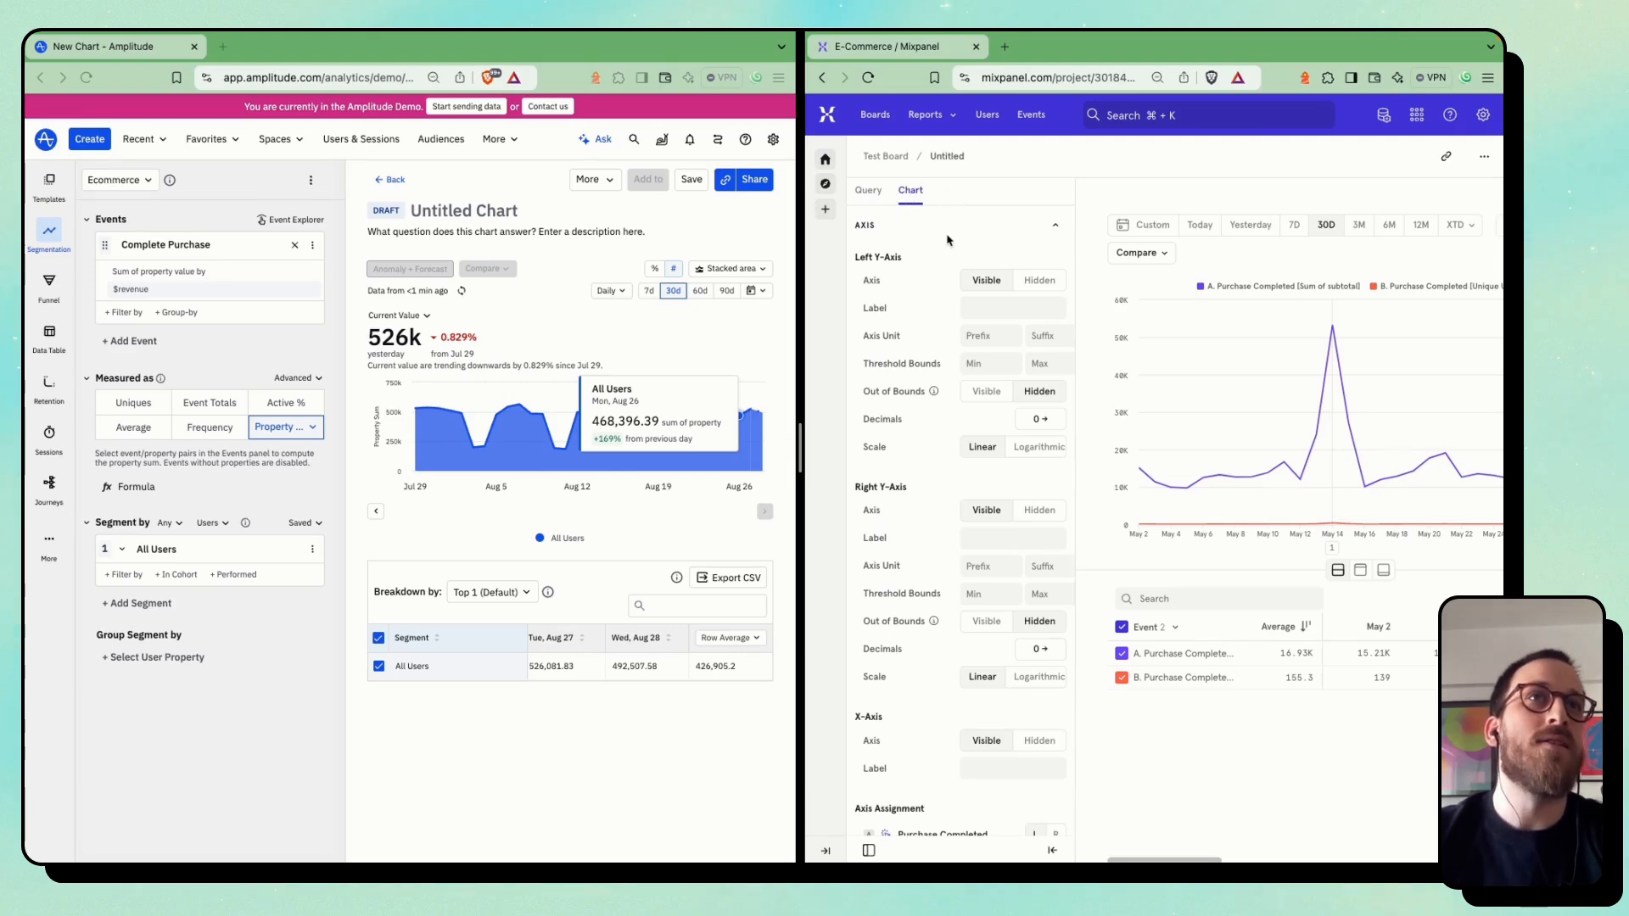
scroll(915, 432, "down", 3)
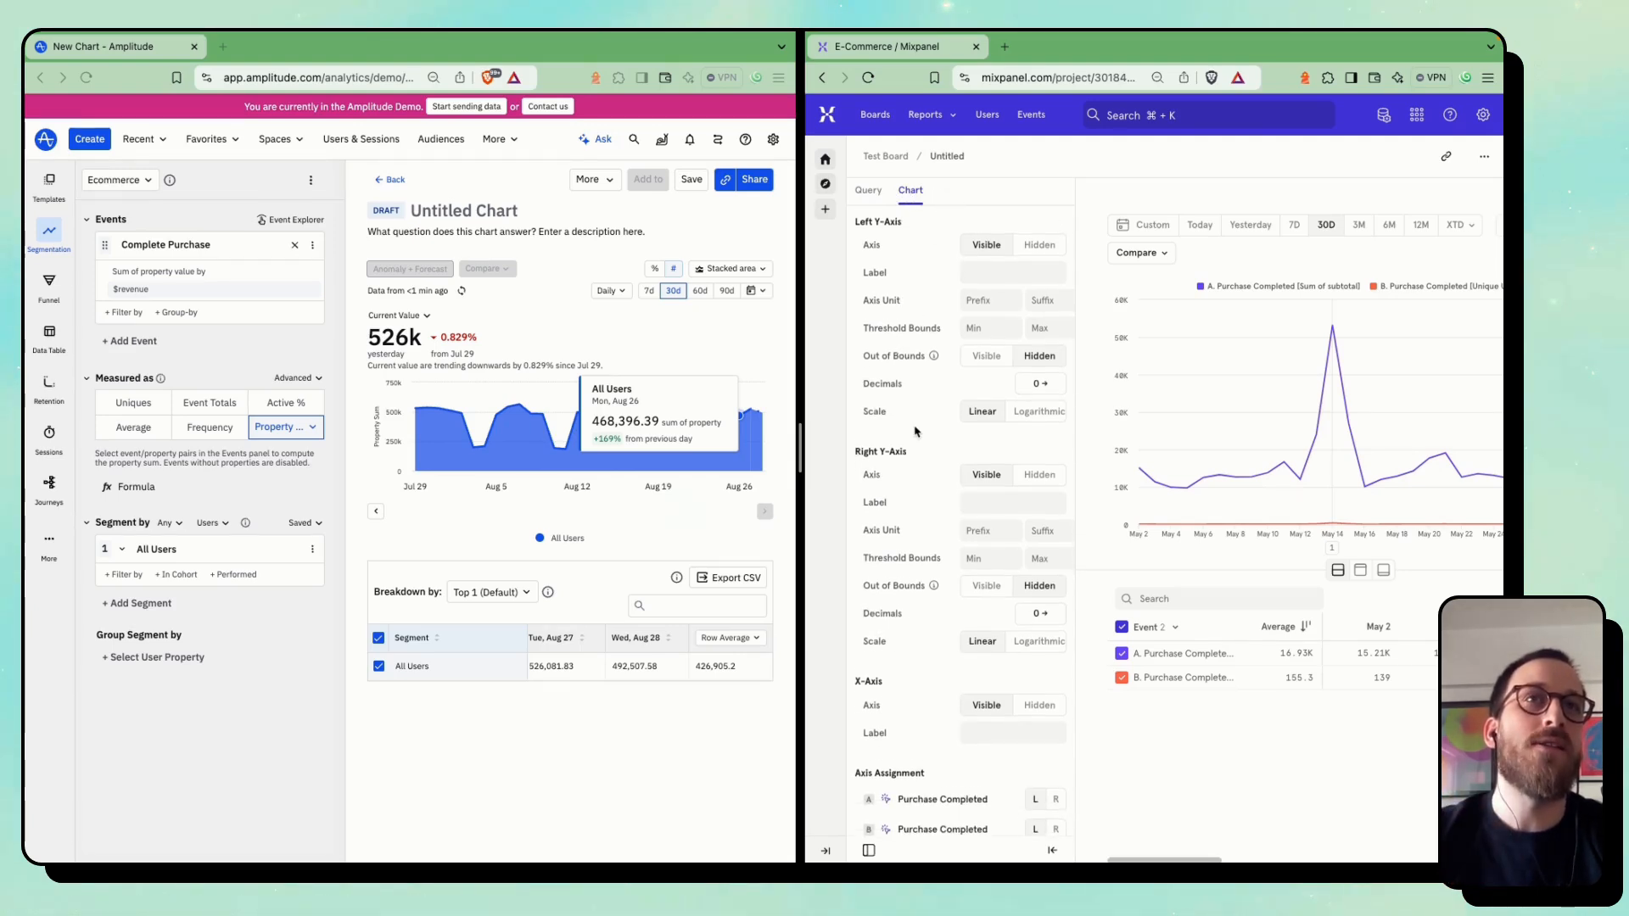
scroll(916, 432, "down", 1)
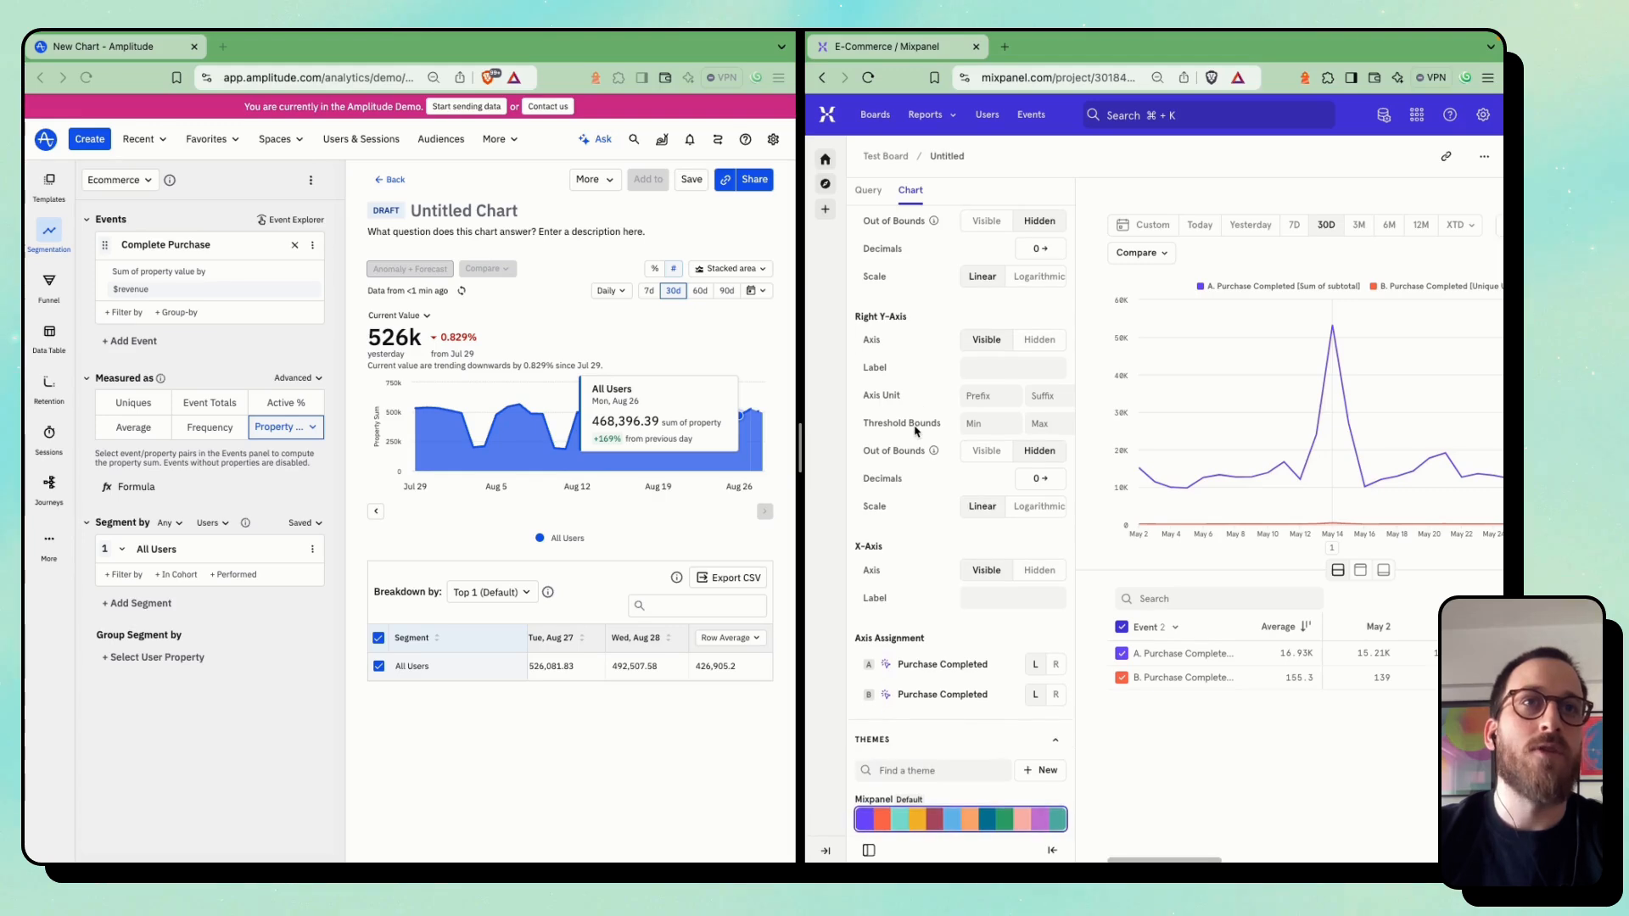
triple_click(930, 667)
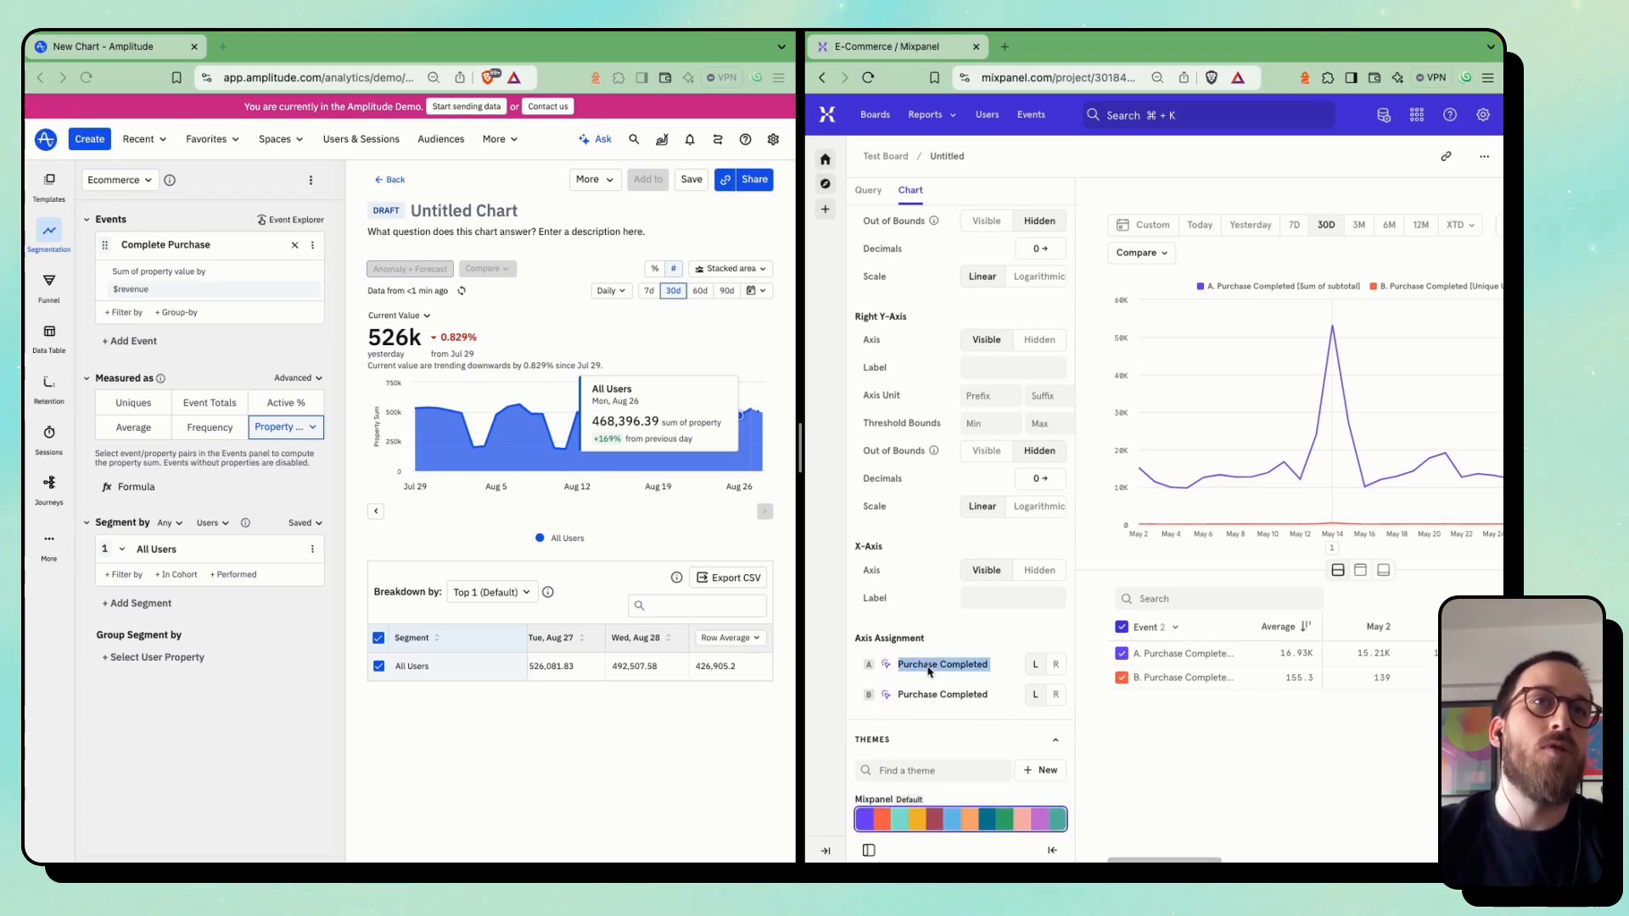
left_click(1037, 695)
left_click(1058, 697)
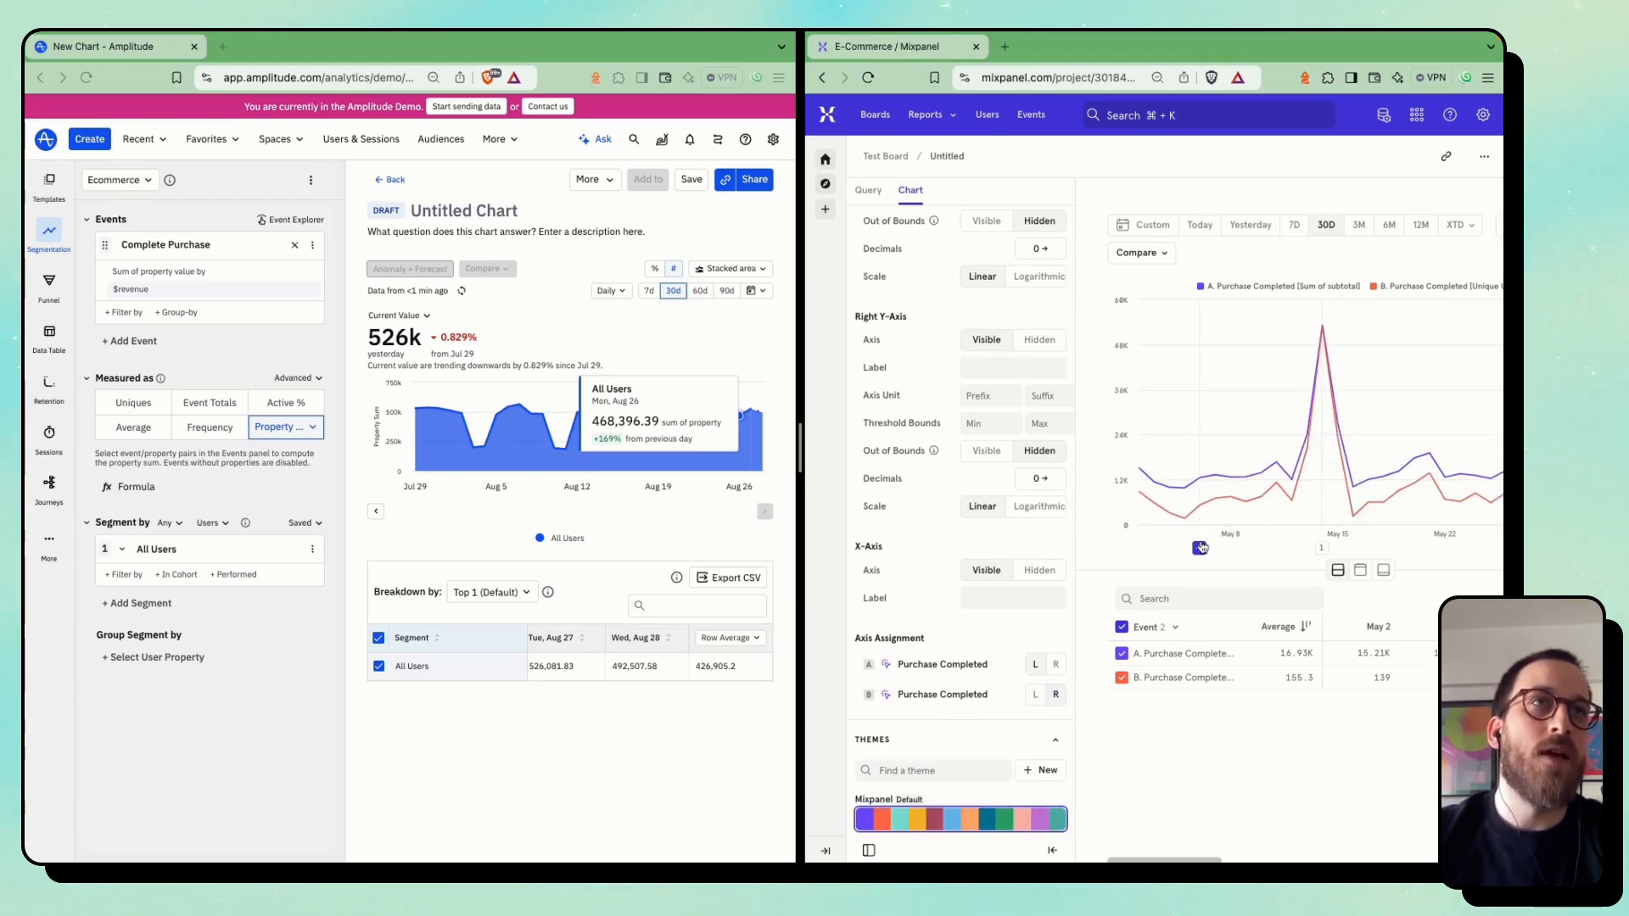
scroll(1202, 548, "right", 3)
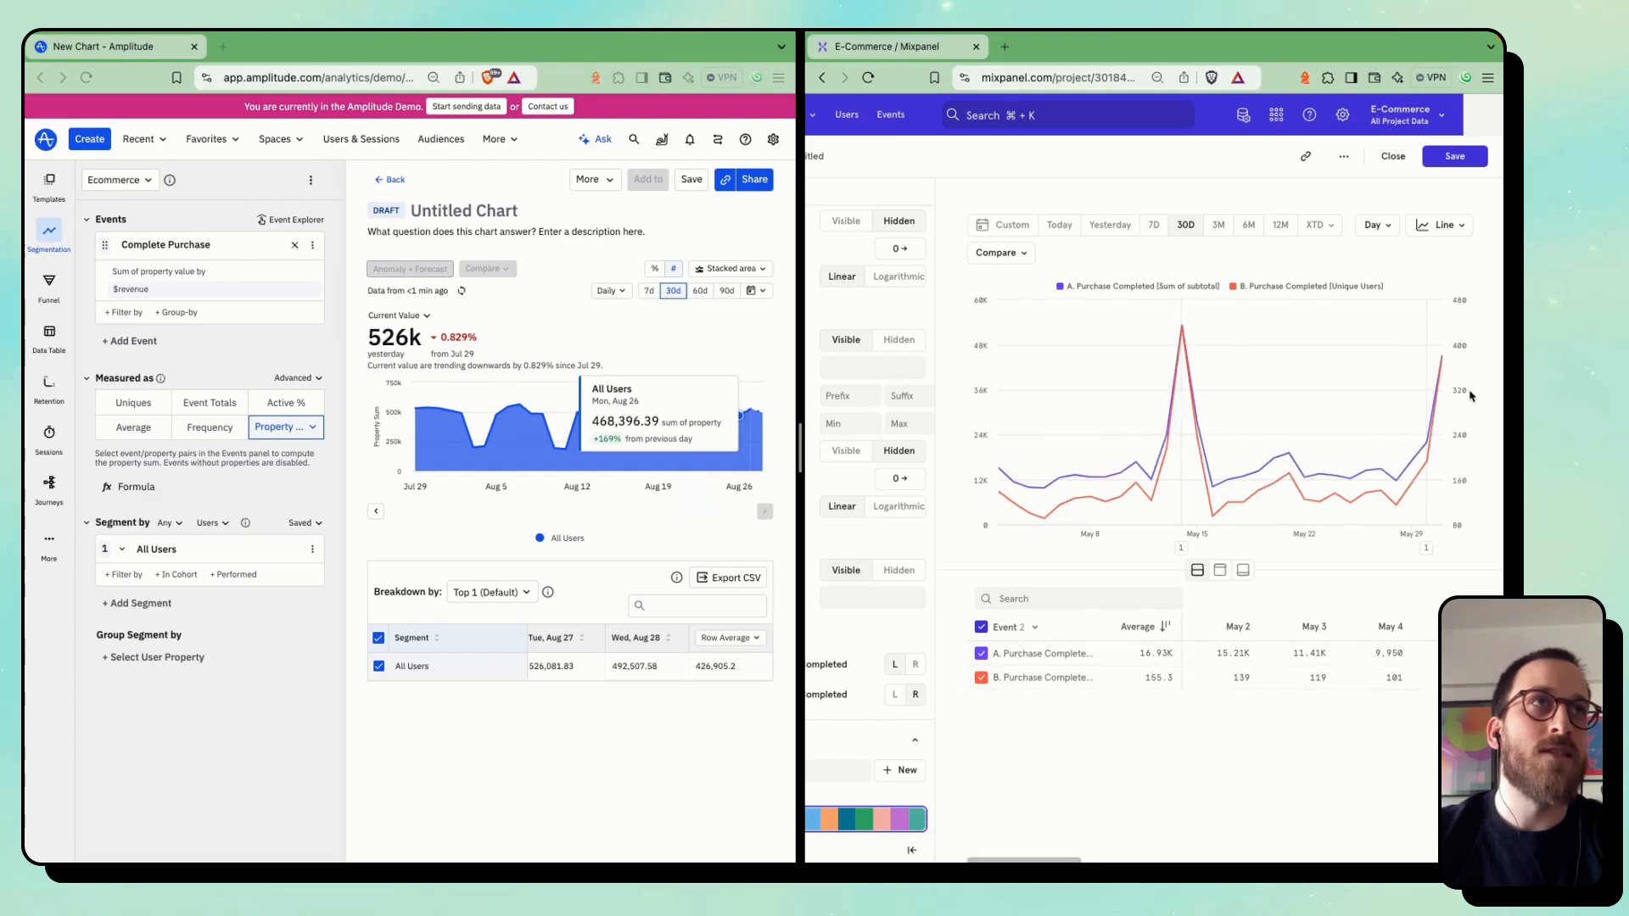
scroll(928, 514, "left", 3)
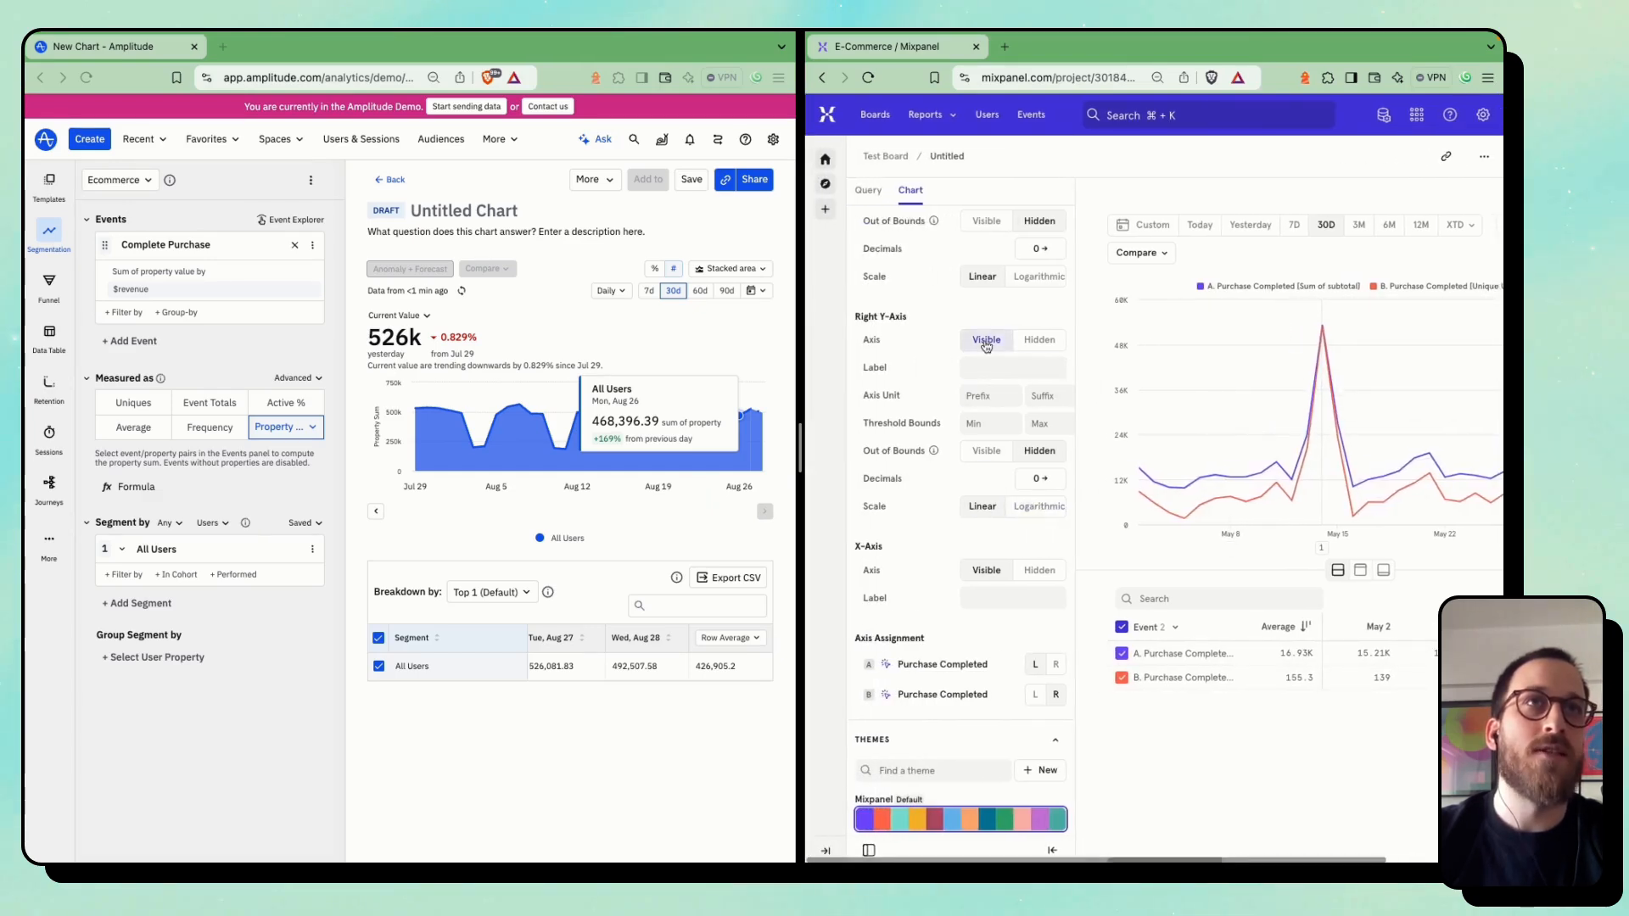
Try the Deuteranopia colour theme on the Mixpanel chart and restore the Mixpanel default theme
scroll(970, 635, "down", 3)
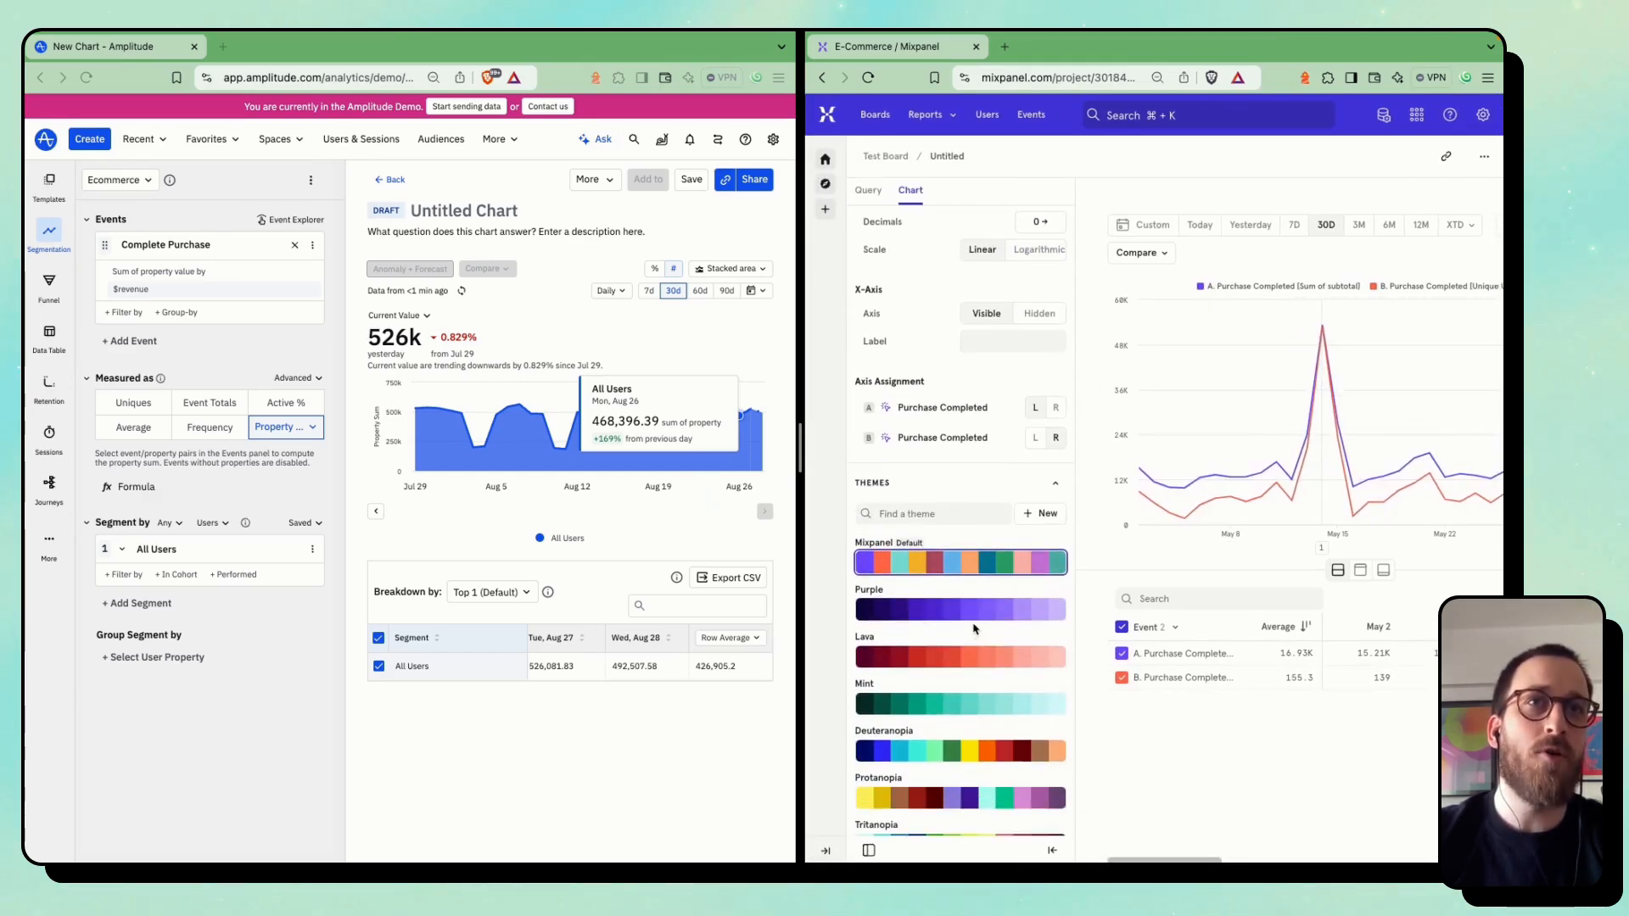
scroll(951, 670, "down", 1)
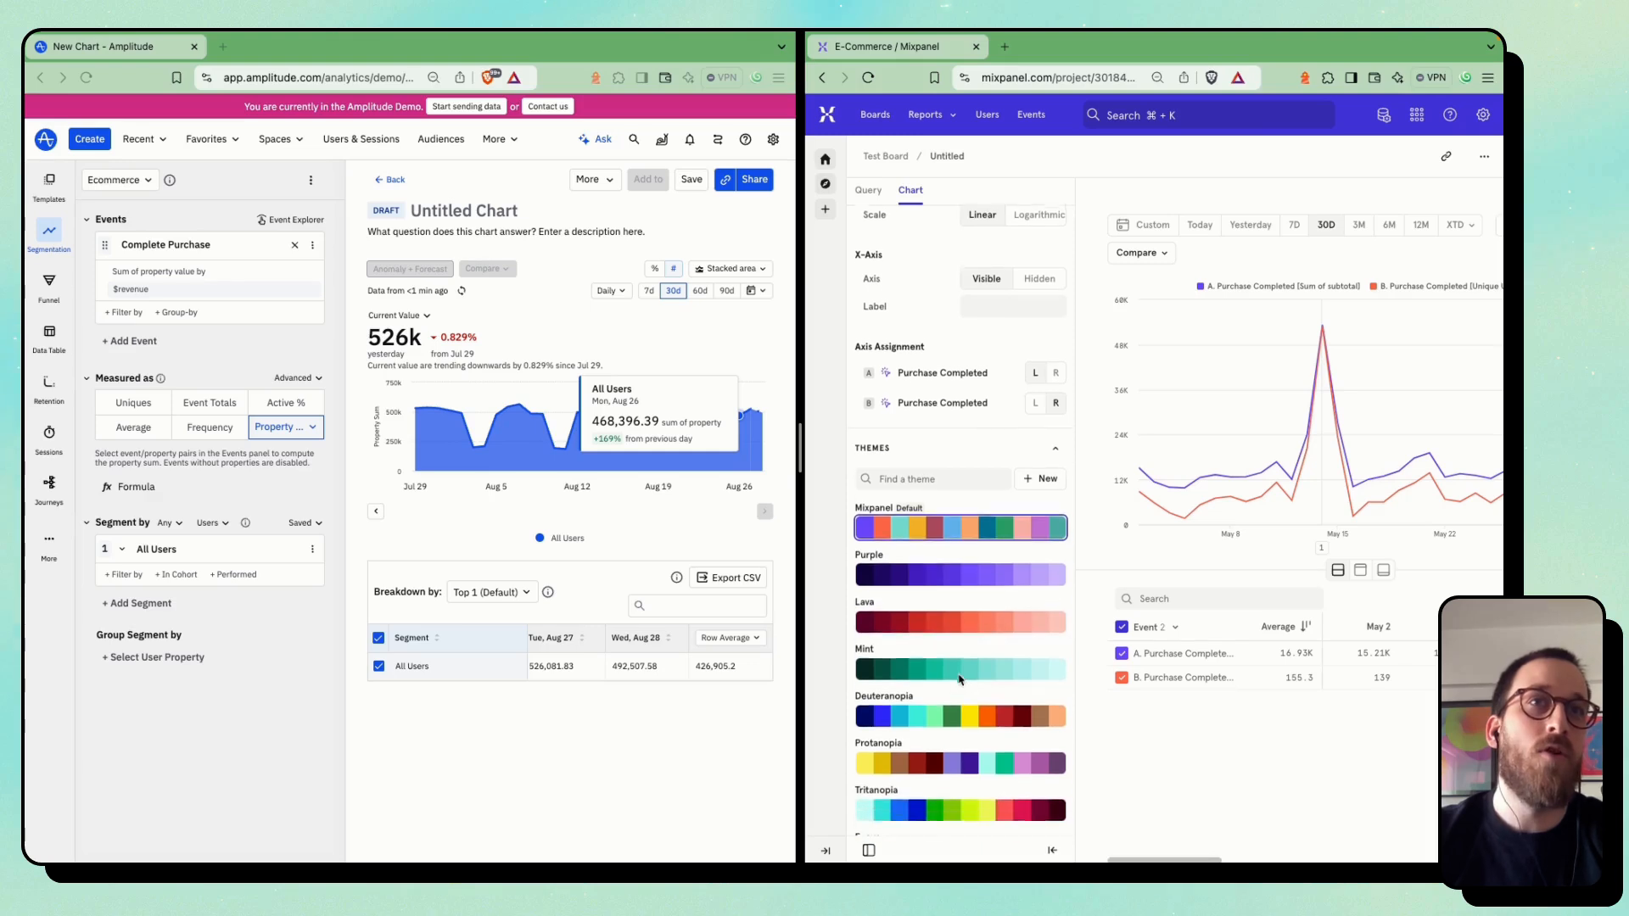
left_click(923, 715)
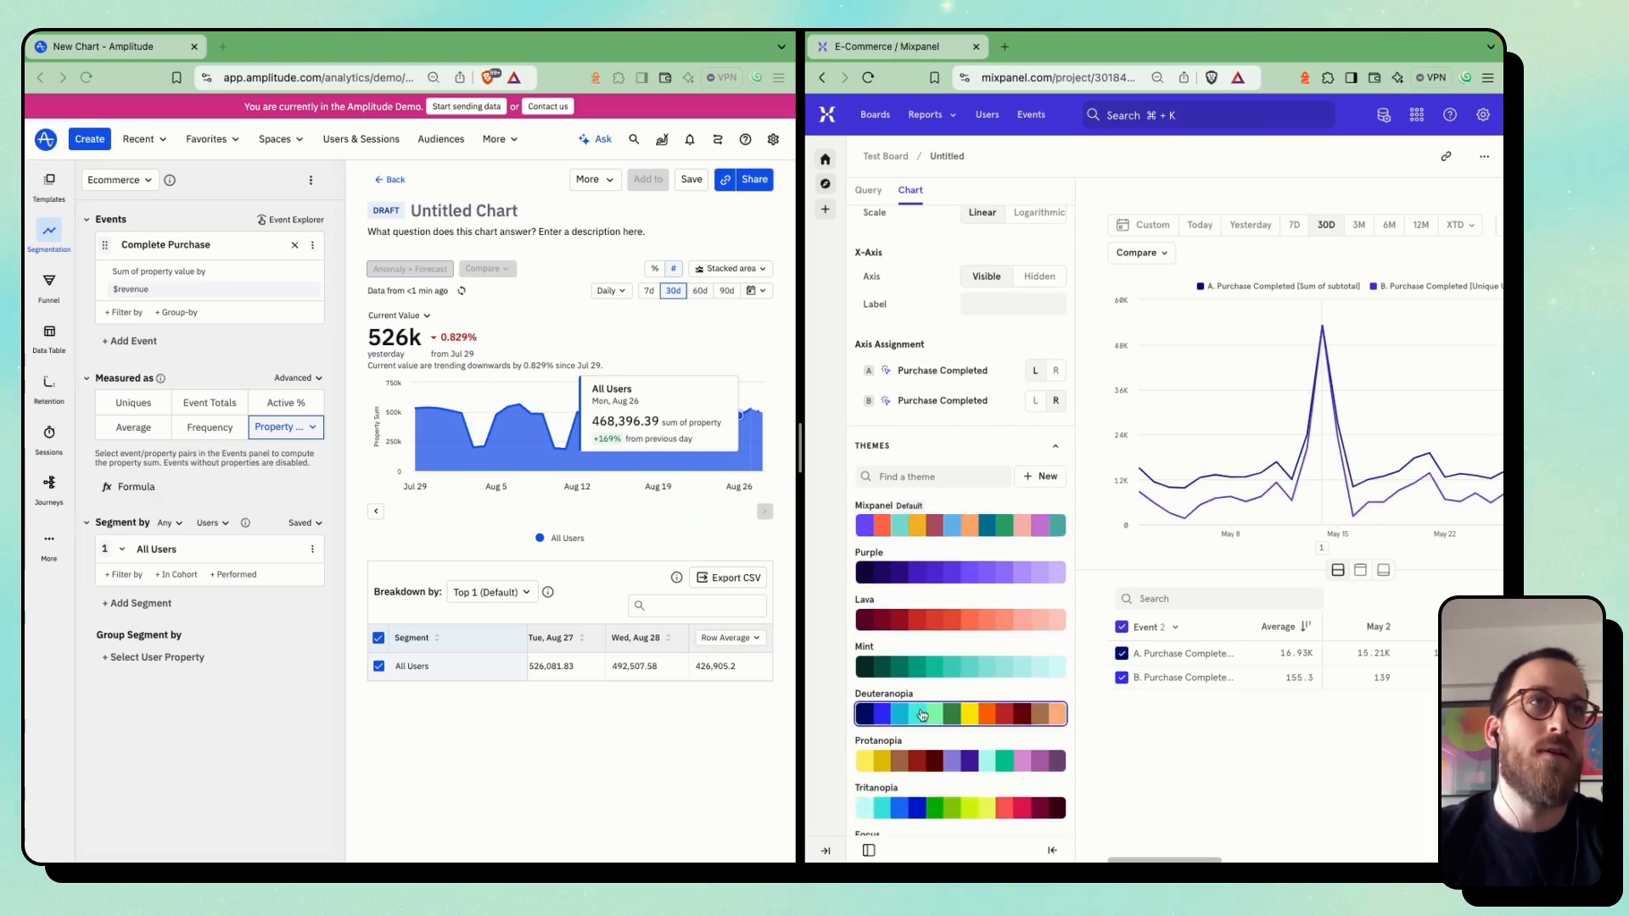
left_click(1022, 528)
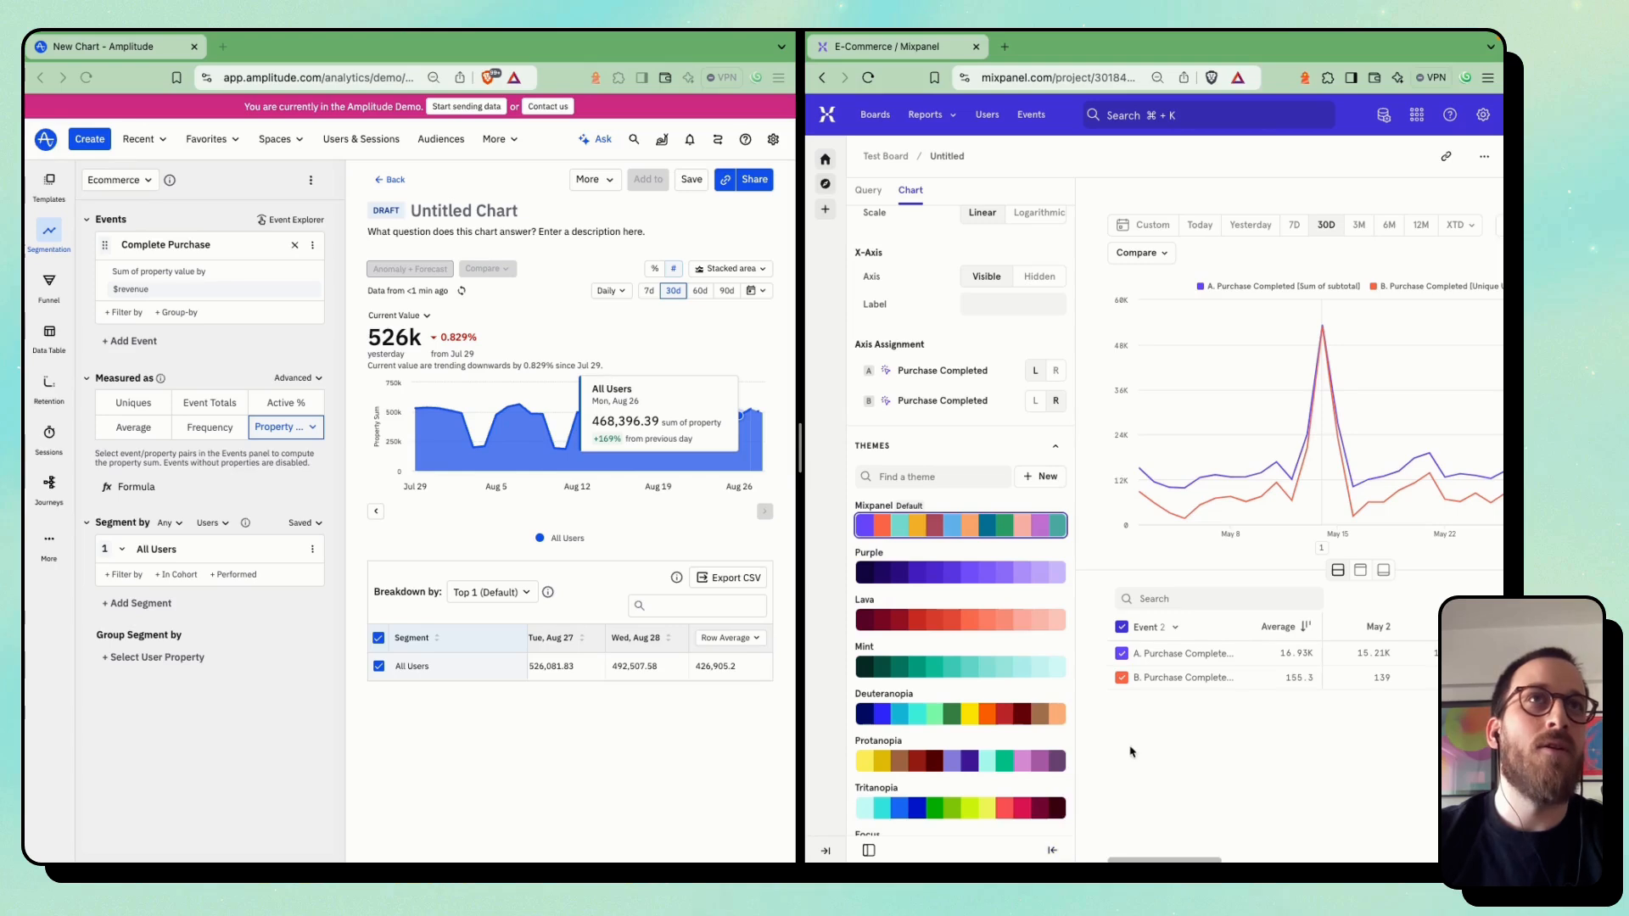
Inspect the two-axis Mixpanel chart and return to the report's query settings
scroll(1133, 753, "right", 3)
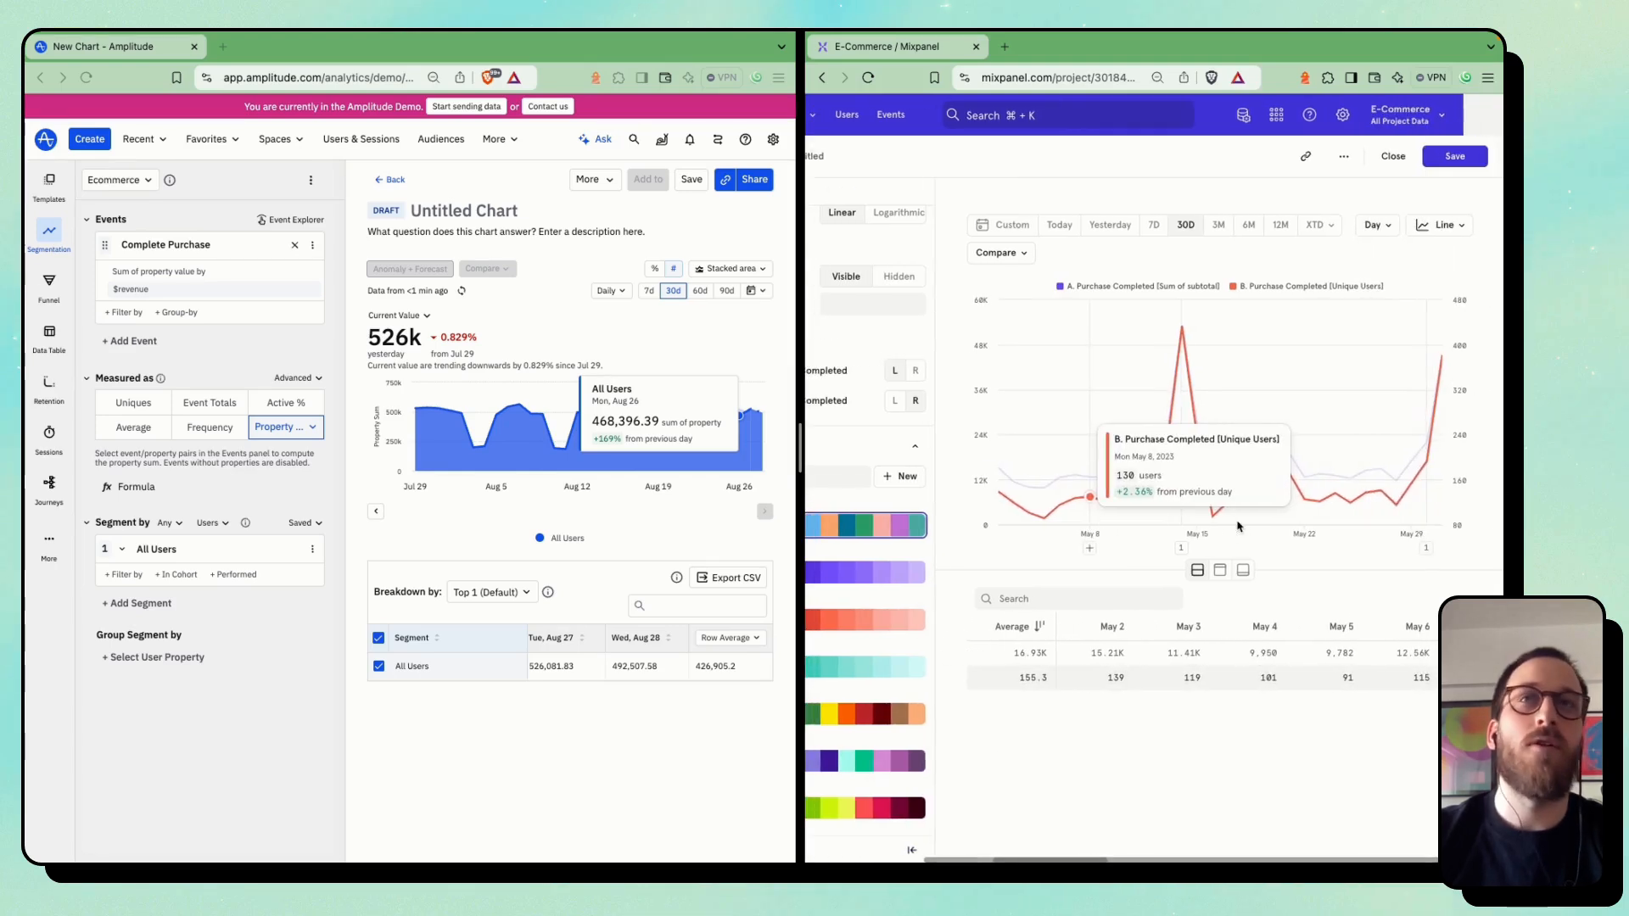
scroll(893, 270, "up", 5)
left_click(859, 190)
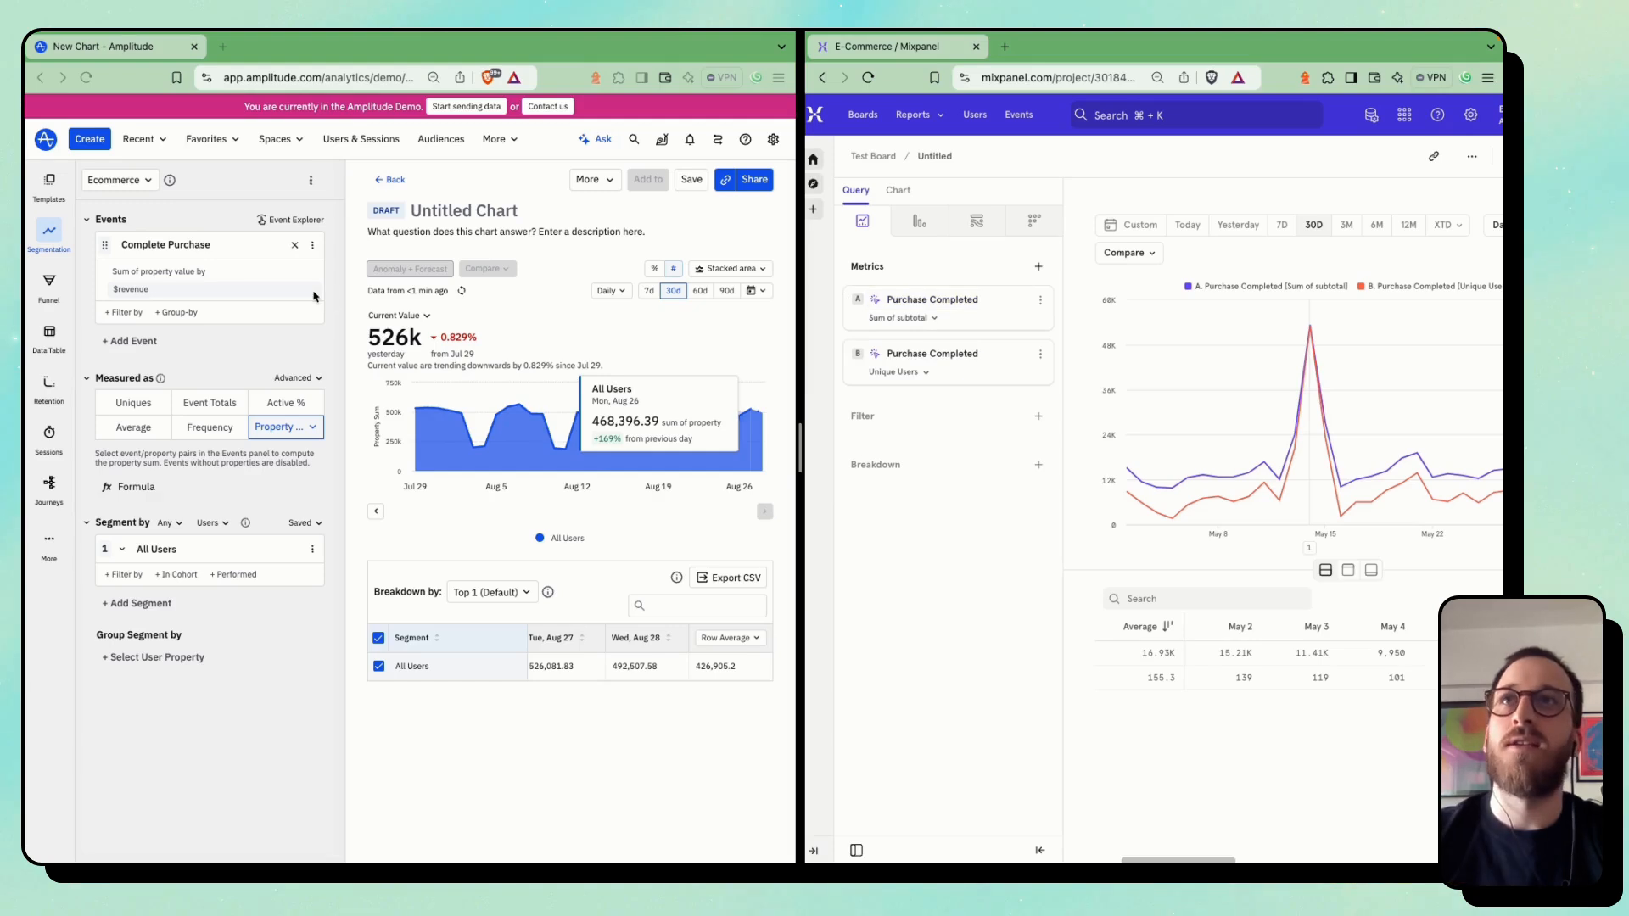
In Amplitude, add Complete Purchase as a second event in the untitled chart
left_click(201, 345)
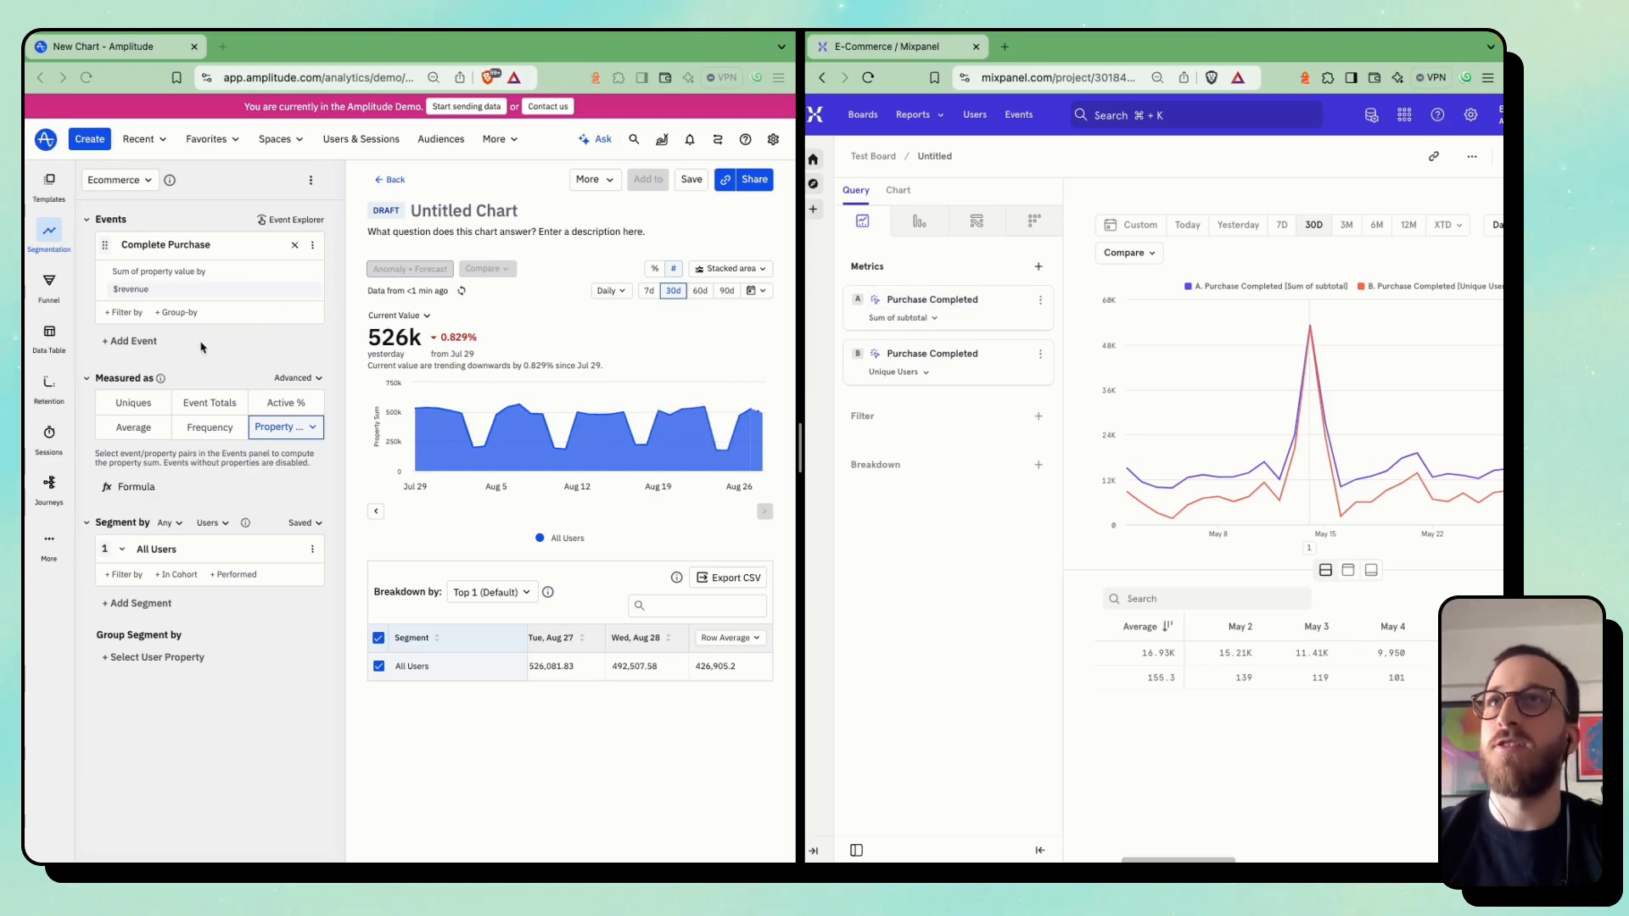
left_click(133, 341)
left_click(166, 426)
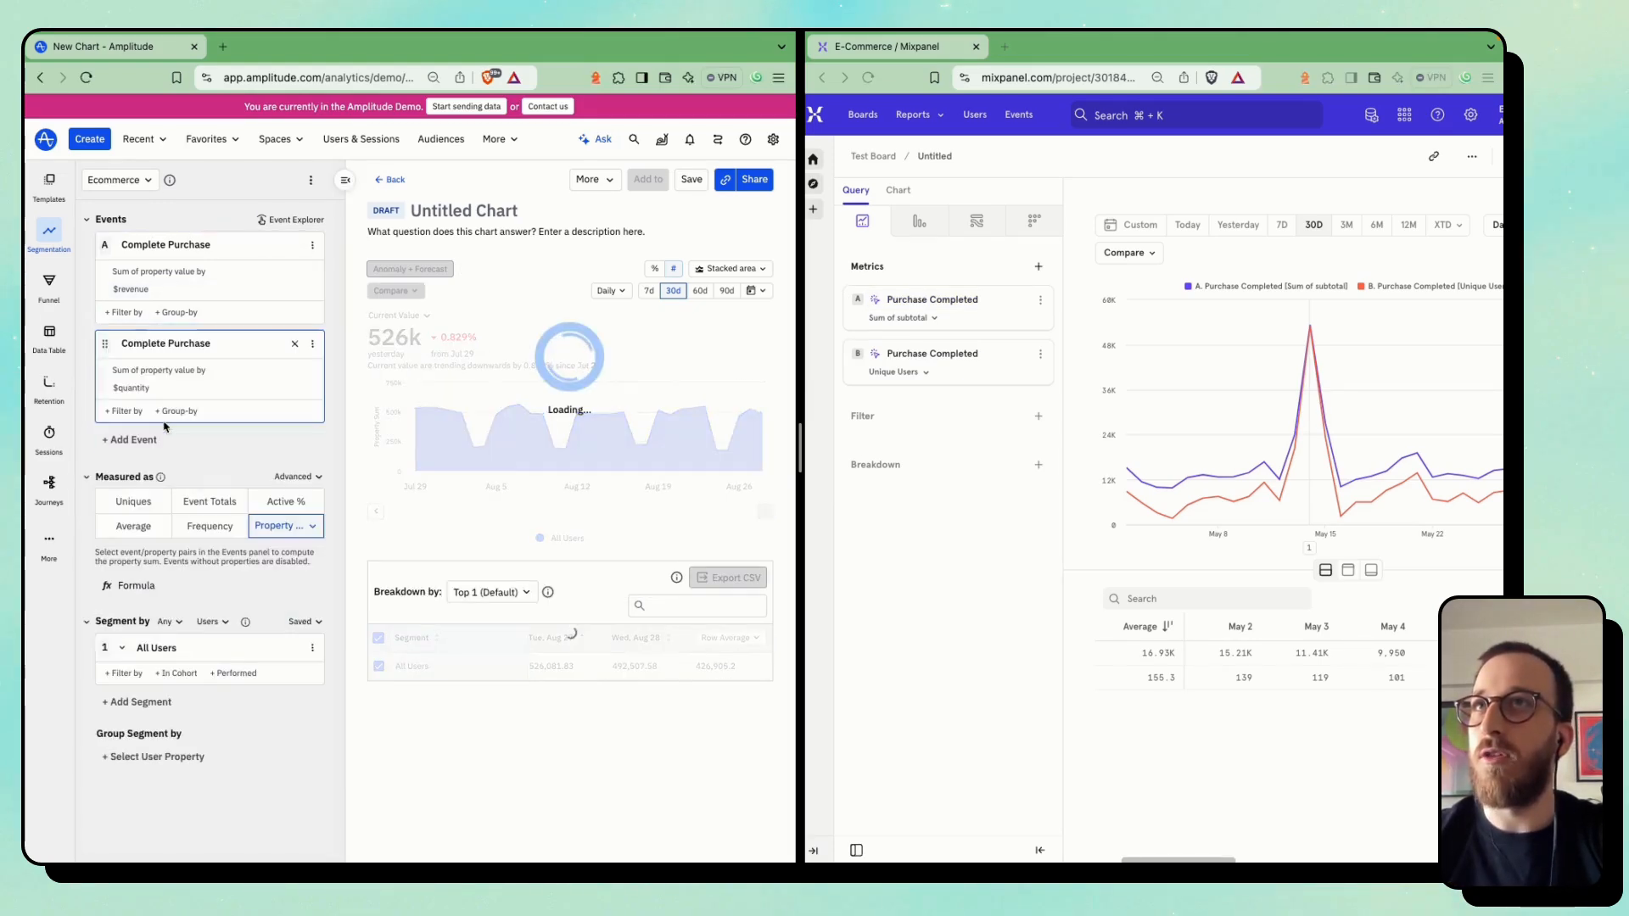
Remove the $revenue and $quantity properties from both Complete Purchase events in Amplitude and measure them as Event Totals
left_click(162, 388)
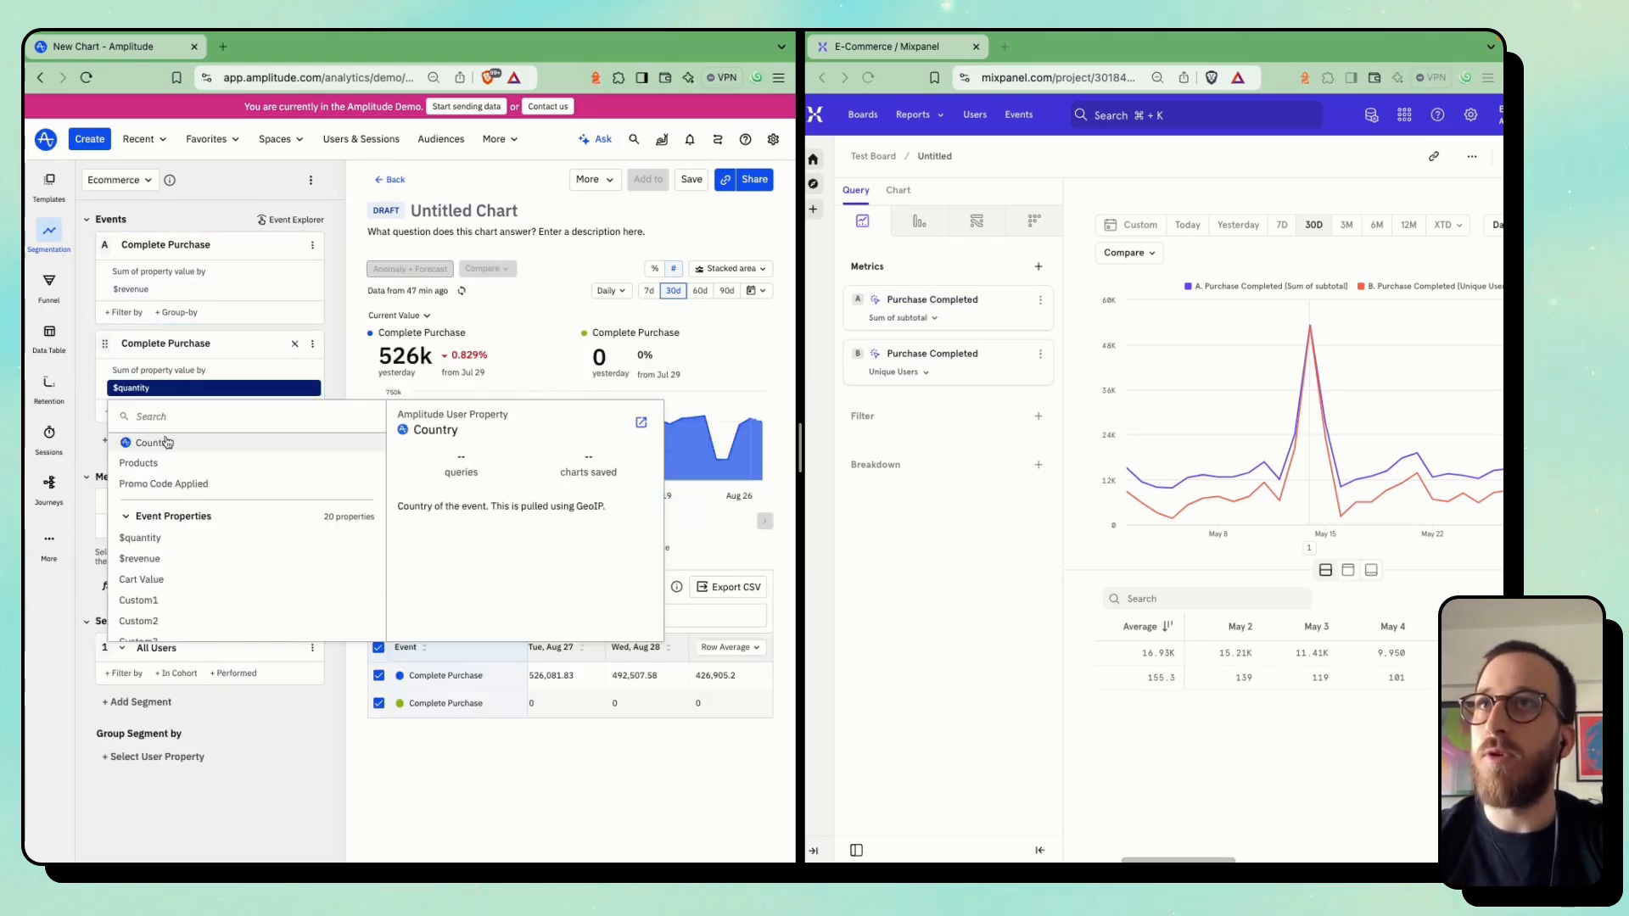
left_click(168, 366)
left_click(133, 504)
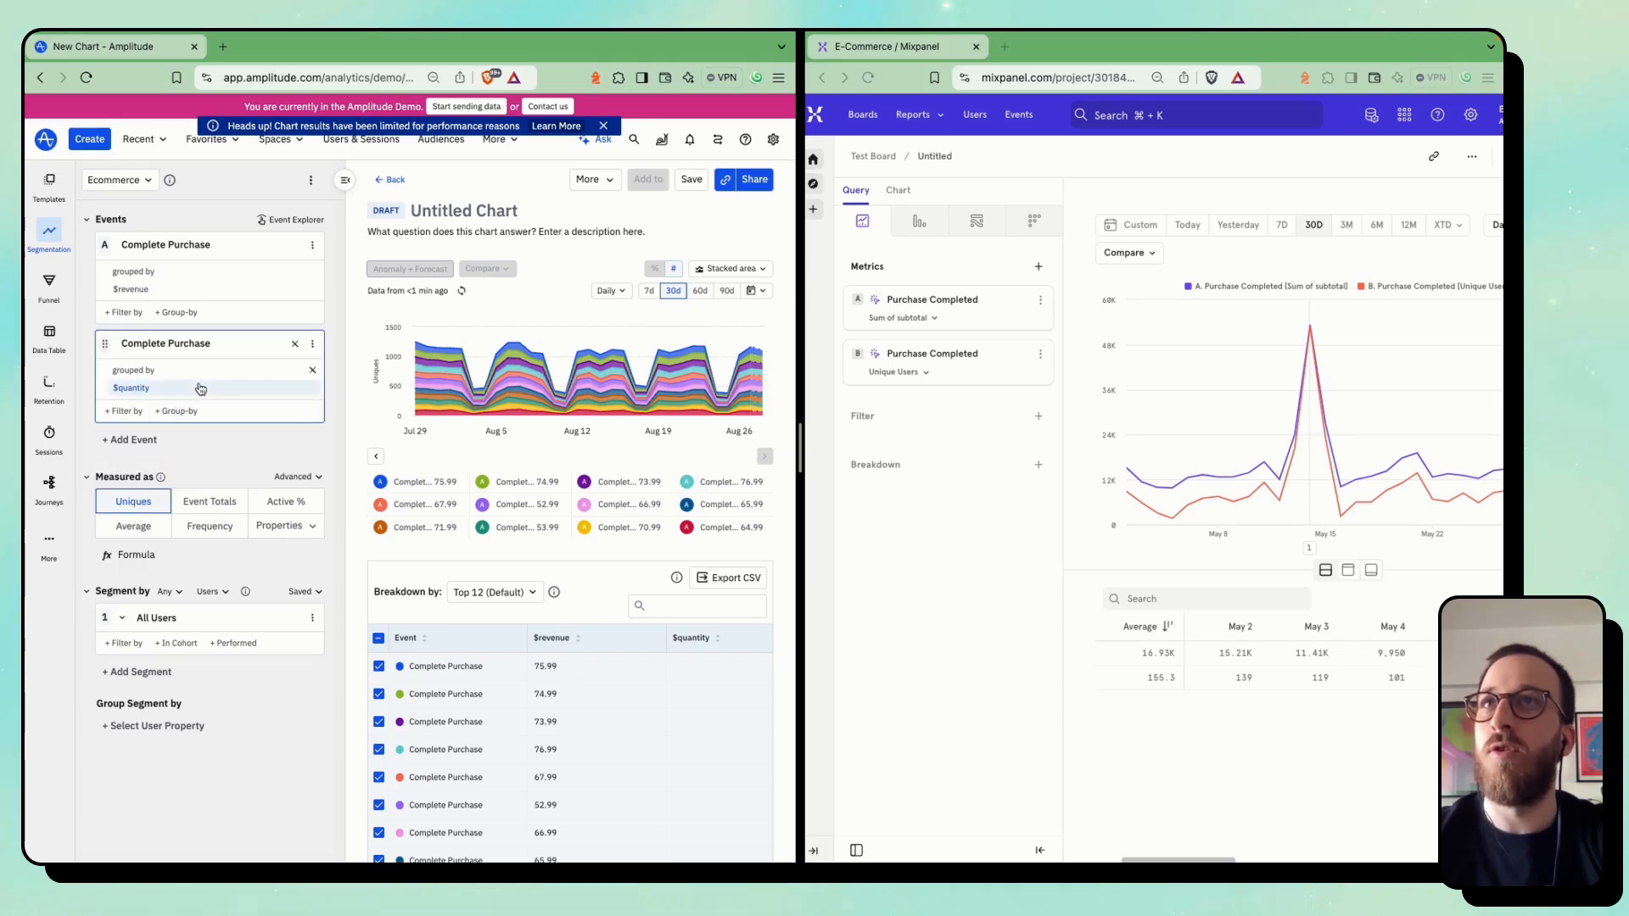
left_click(313, 370)
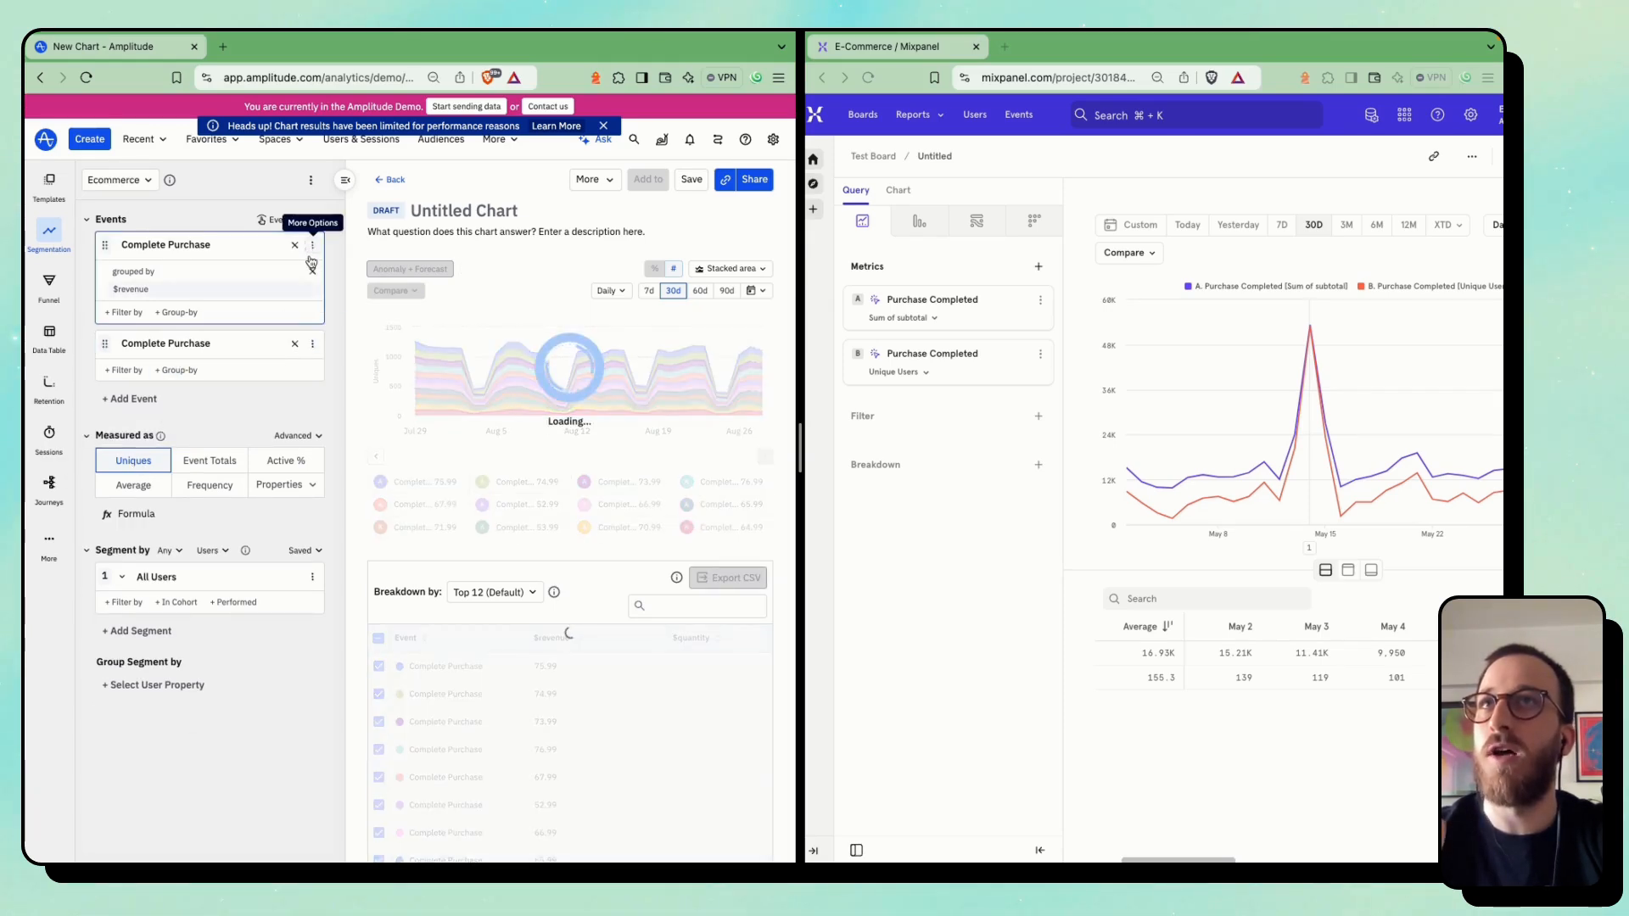
left_click(312, 272)
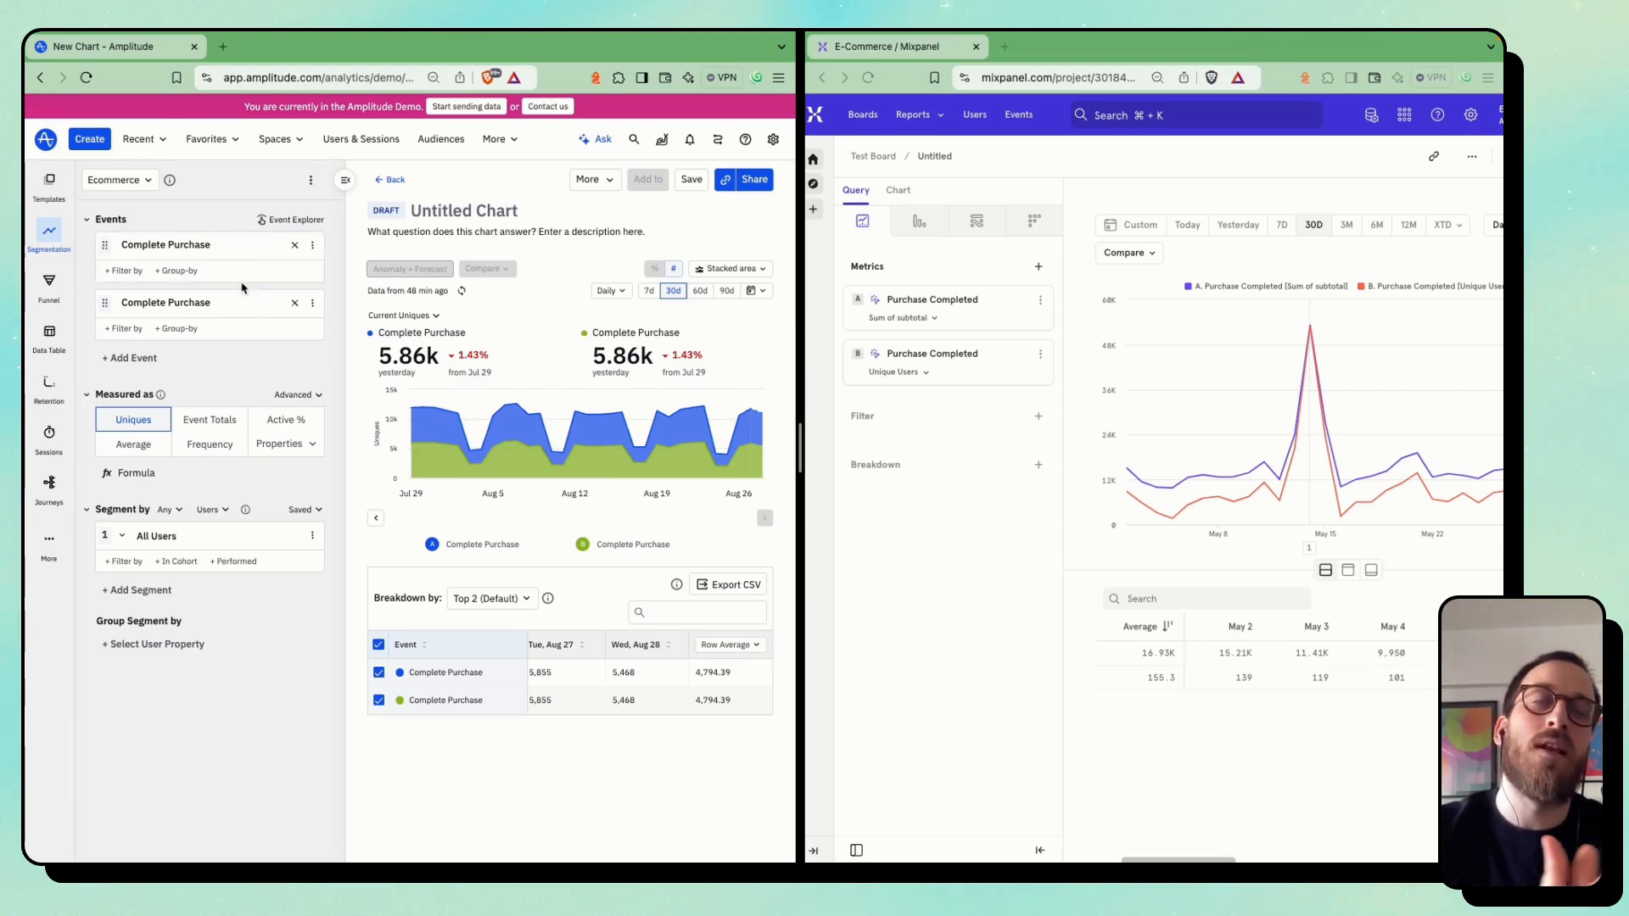
left_click(210, 419)
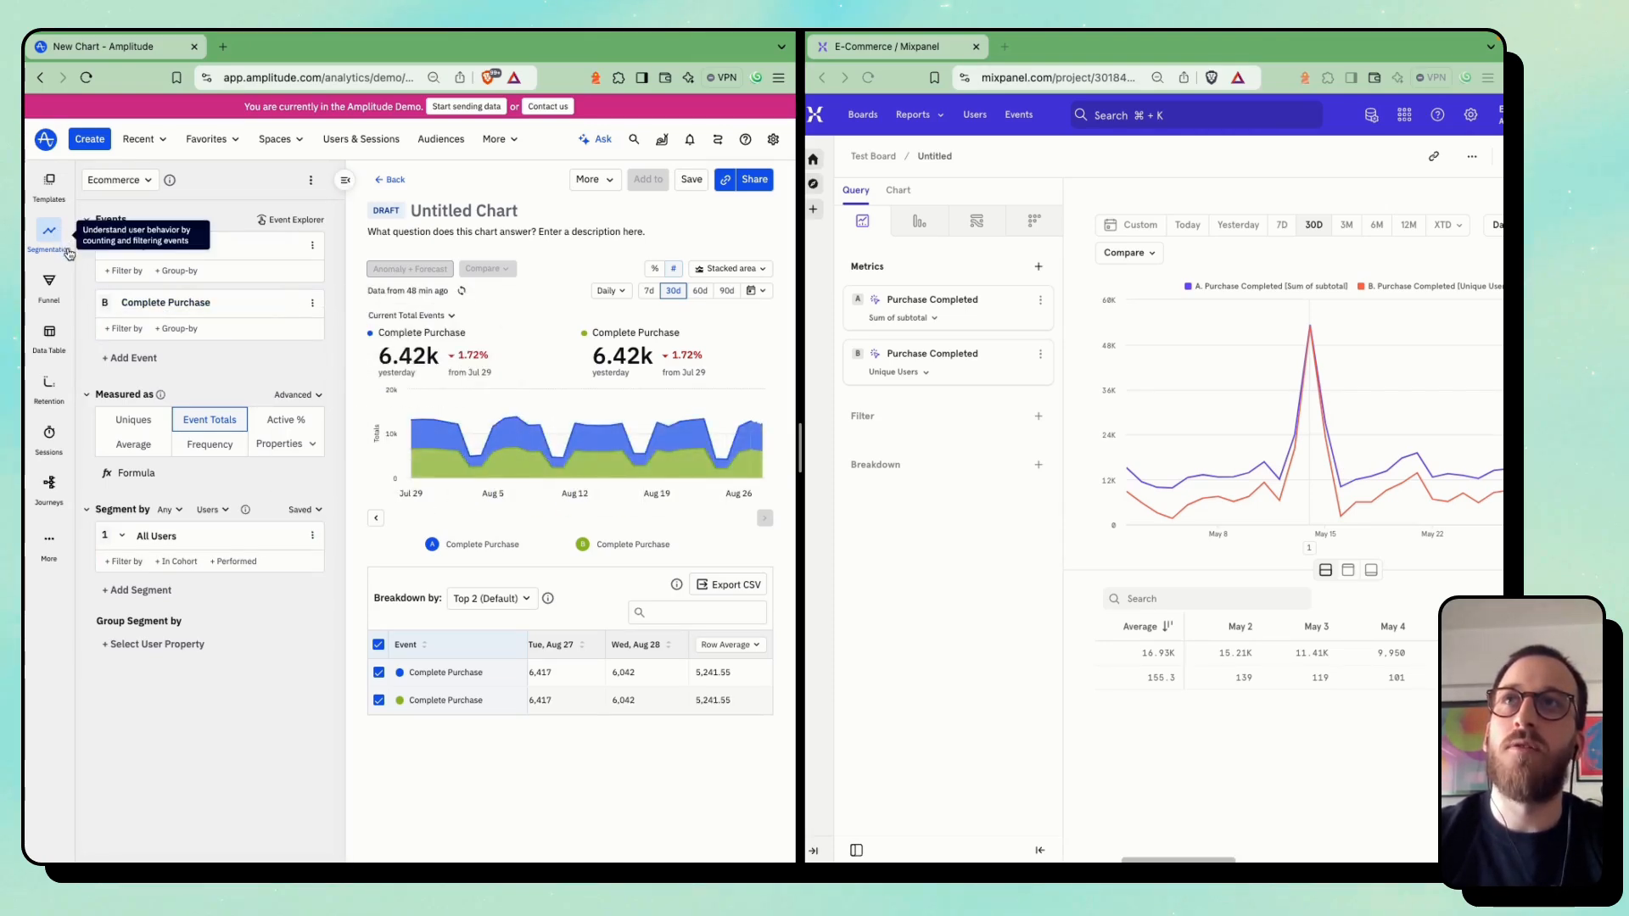
In Mixpanel, filter the report to Operating System is Android or iOS and remove the Sum of subtotal metric
left_click(976, 419)
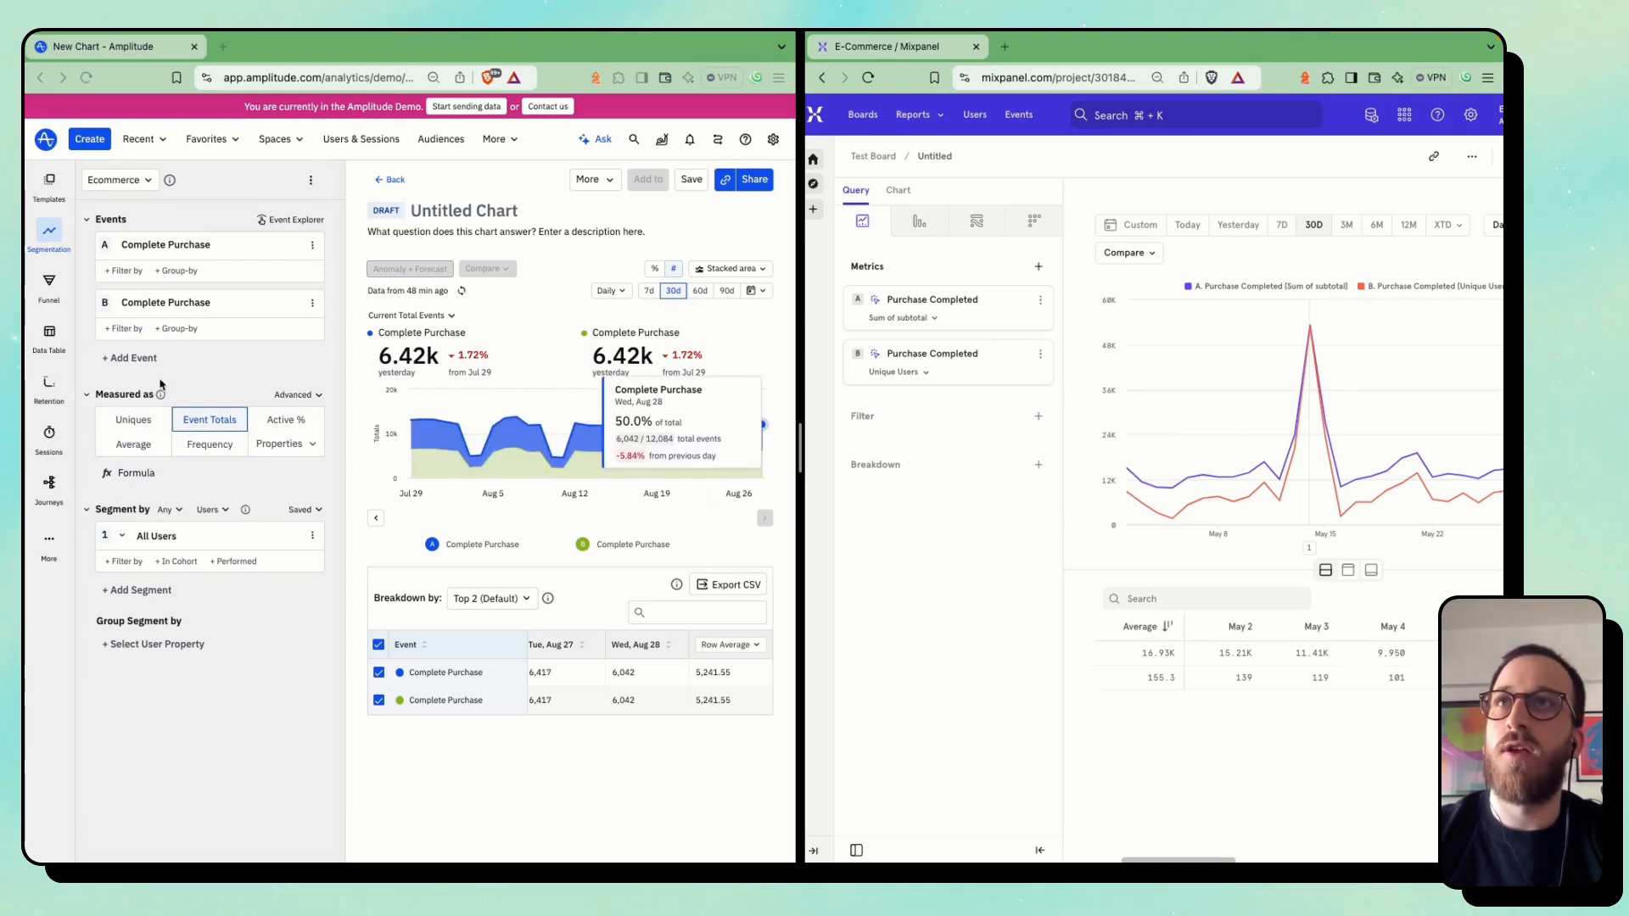
left_click(154, 303)
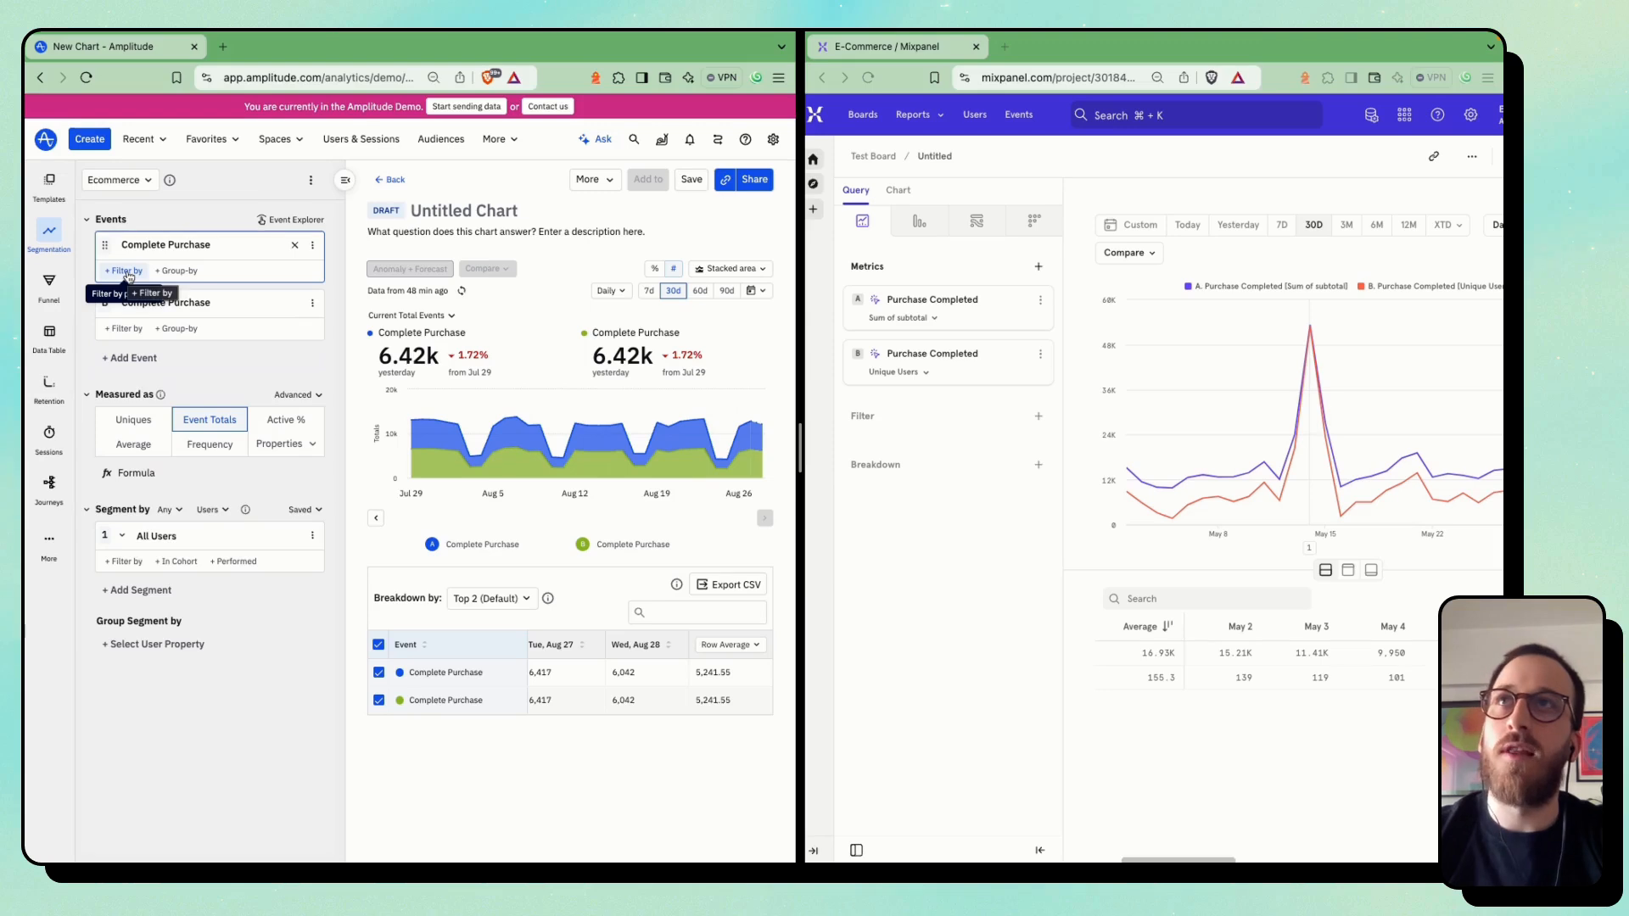
left_click(949, 417)
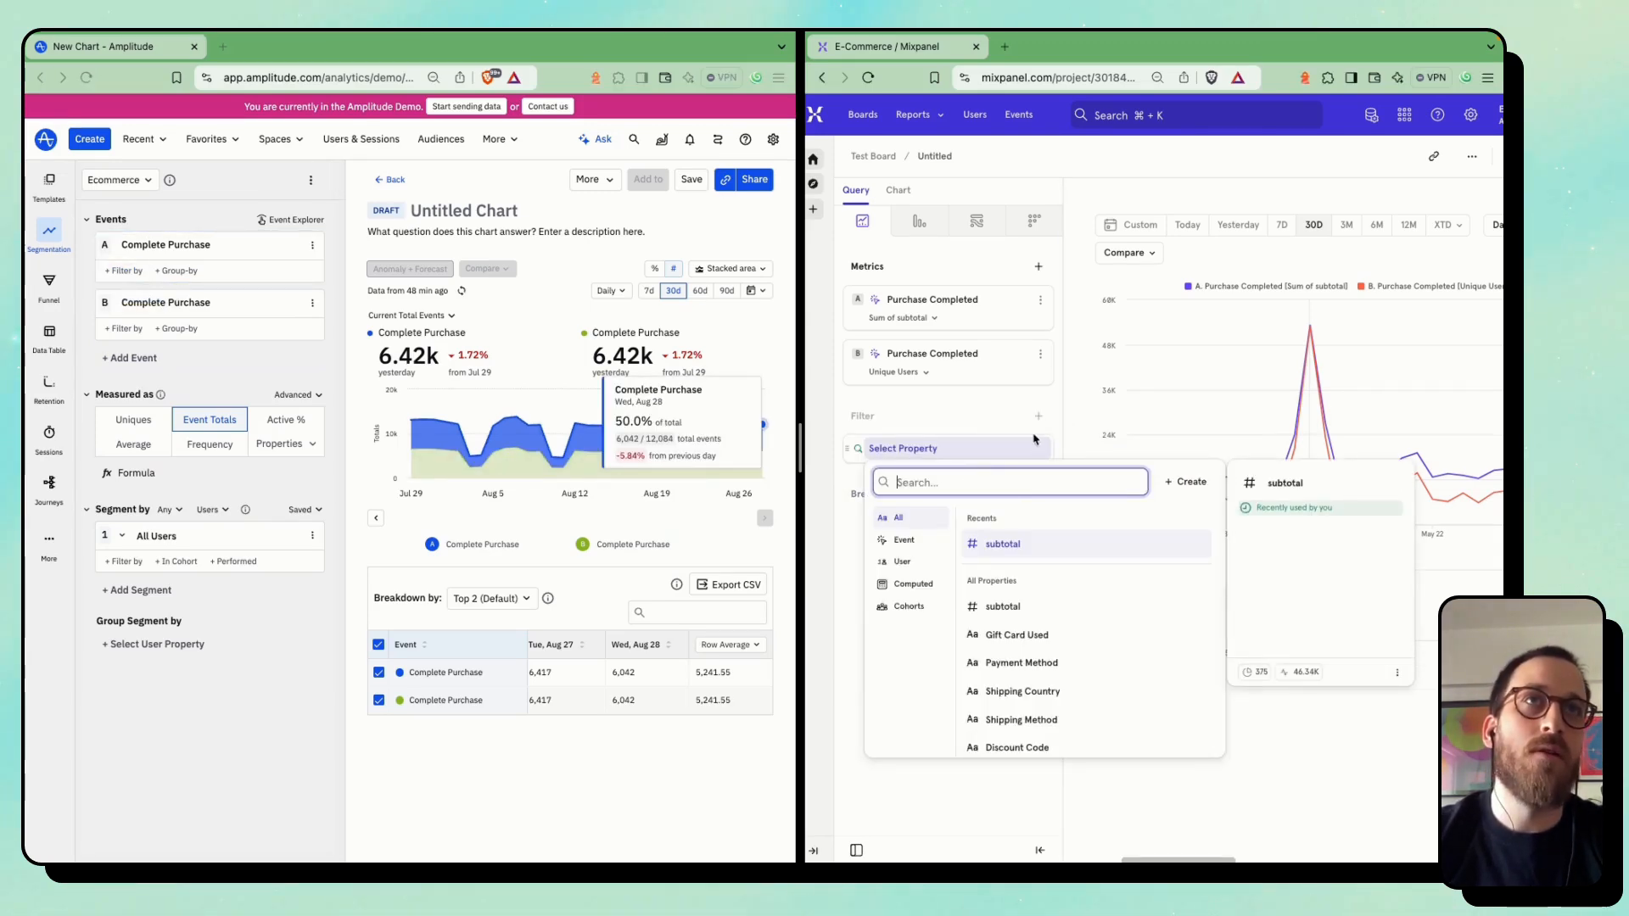
type("oper")
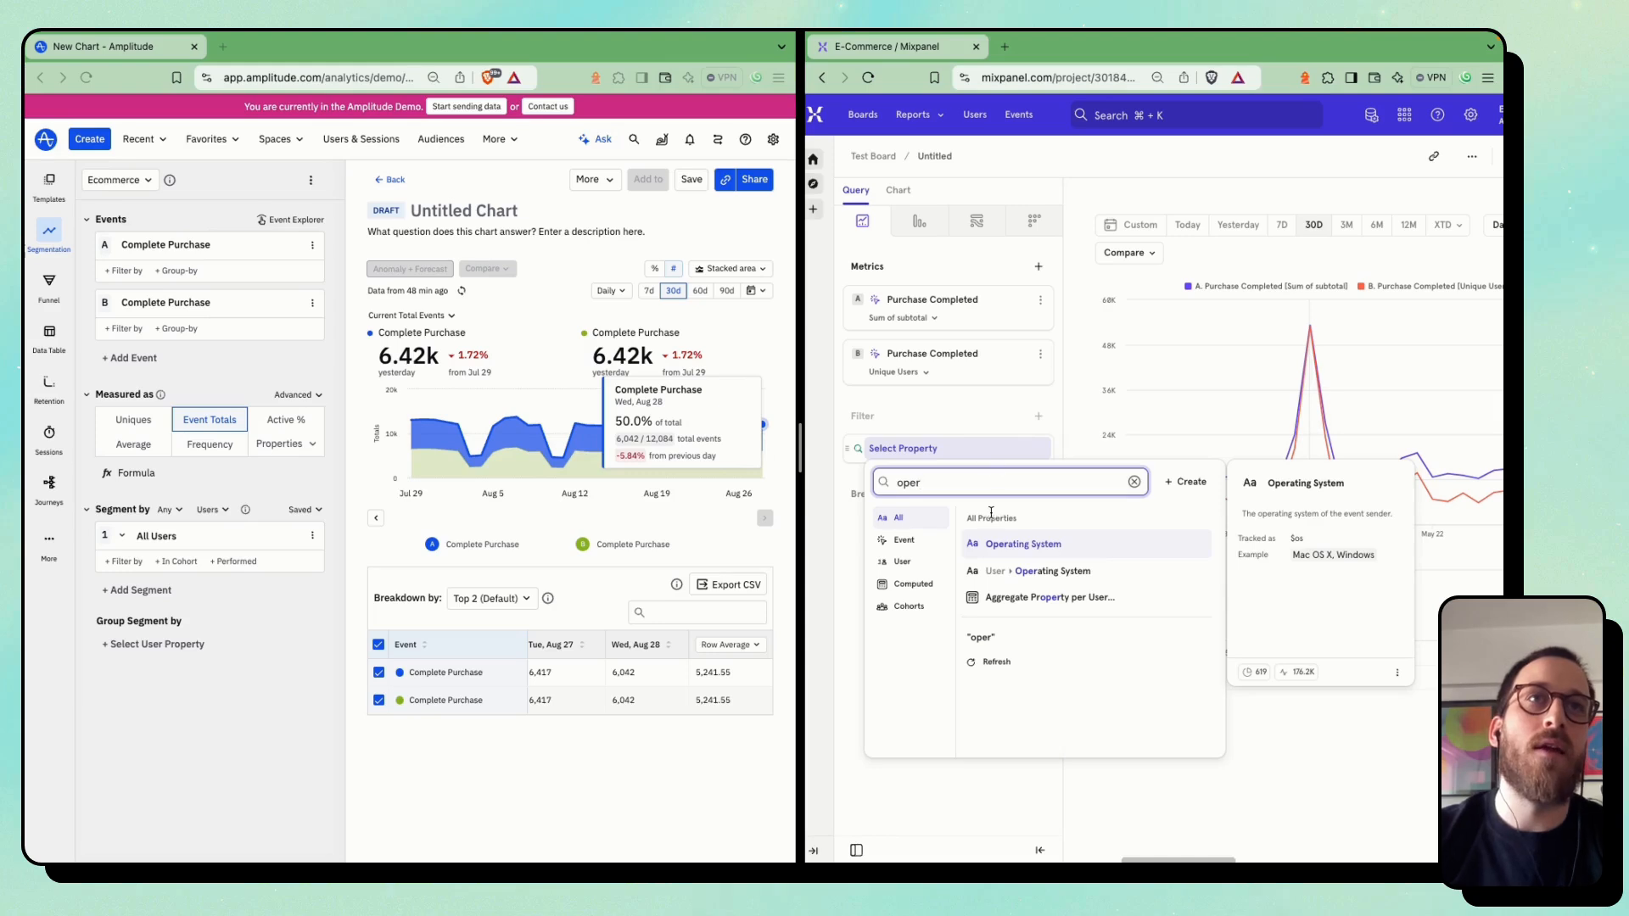
left_click(988, 546)
left_click(900, 595)
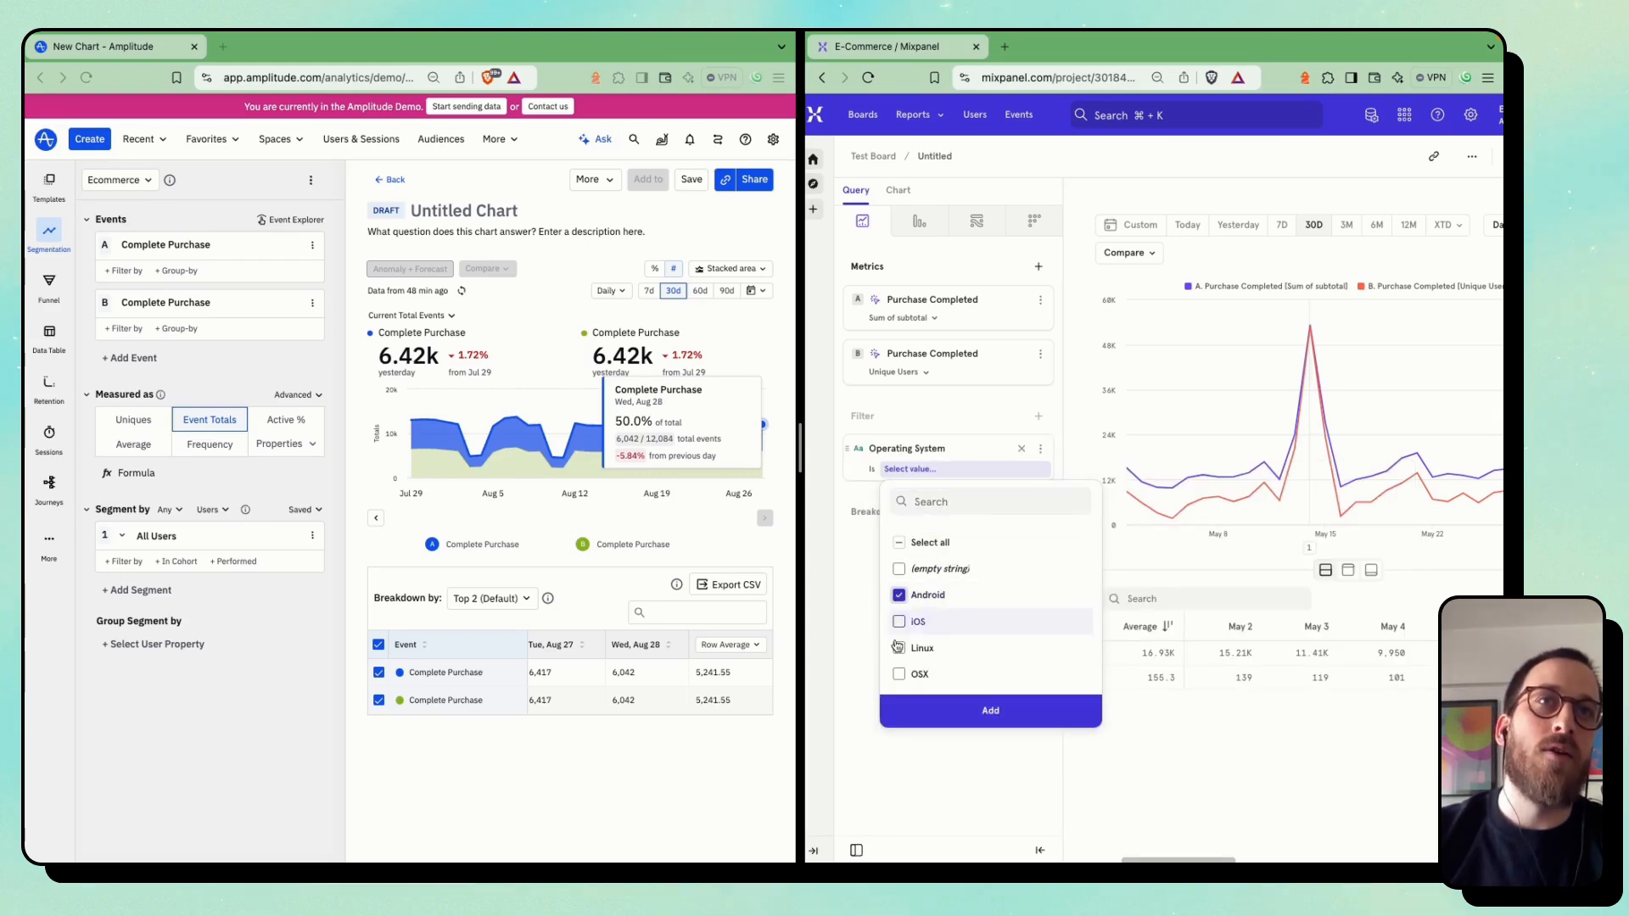
left_click(899, 622)
left_click(990, 710)
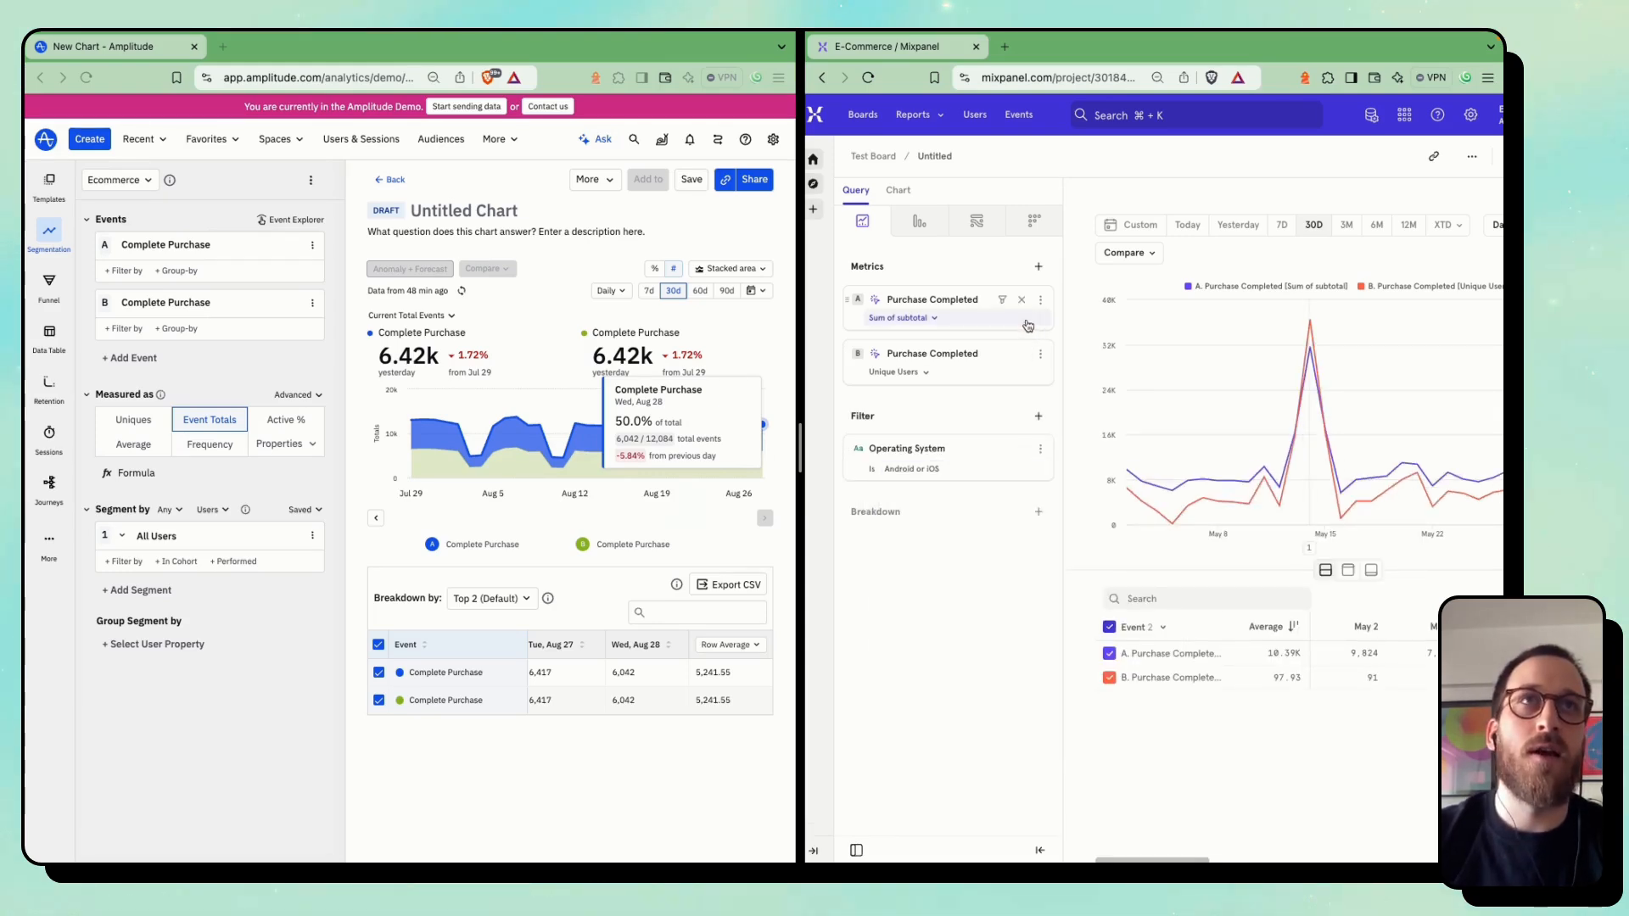
left_click(1021, 299)
In Amplitude, remove the second Complete Purchase event and filter the remaining one to OS values ios 10.0 and android 10.0
left_click(295, 302)
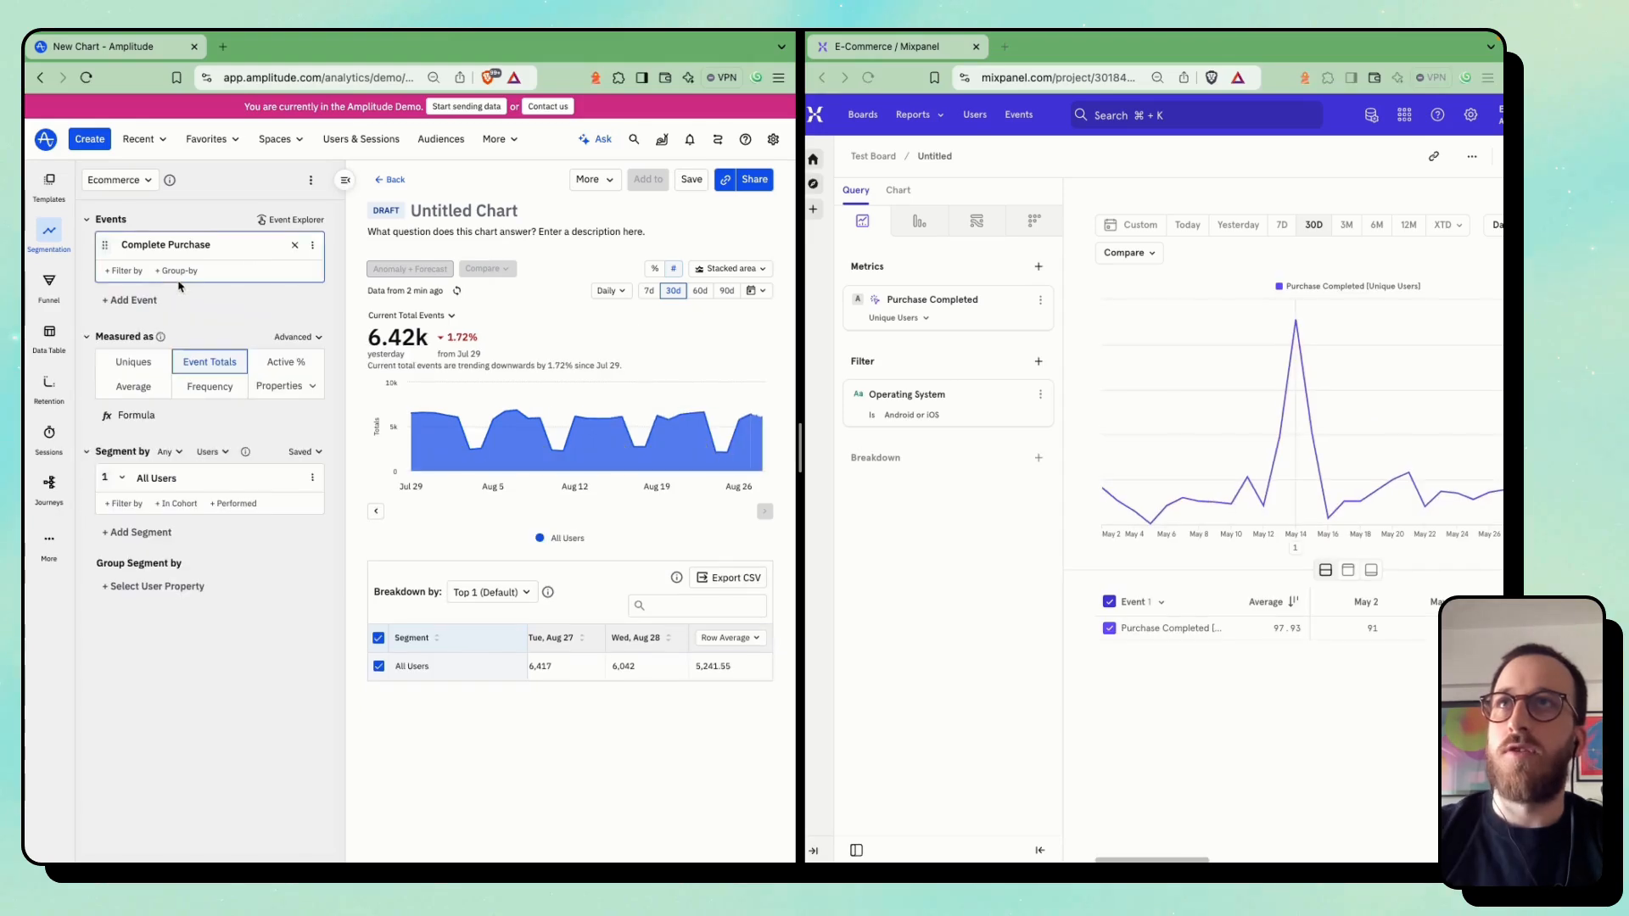
left_click(124, 270)
type("ope")
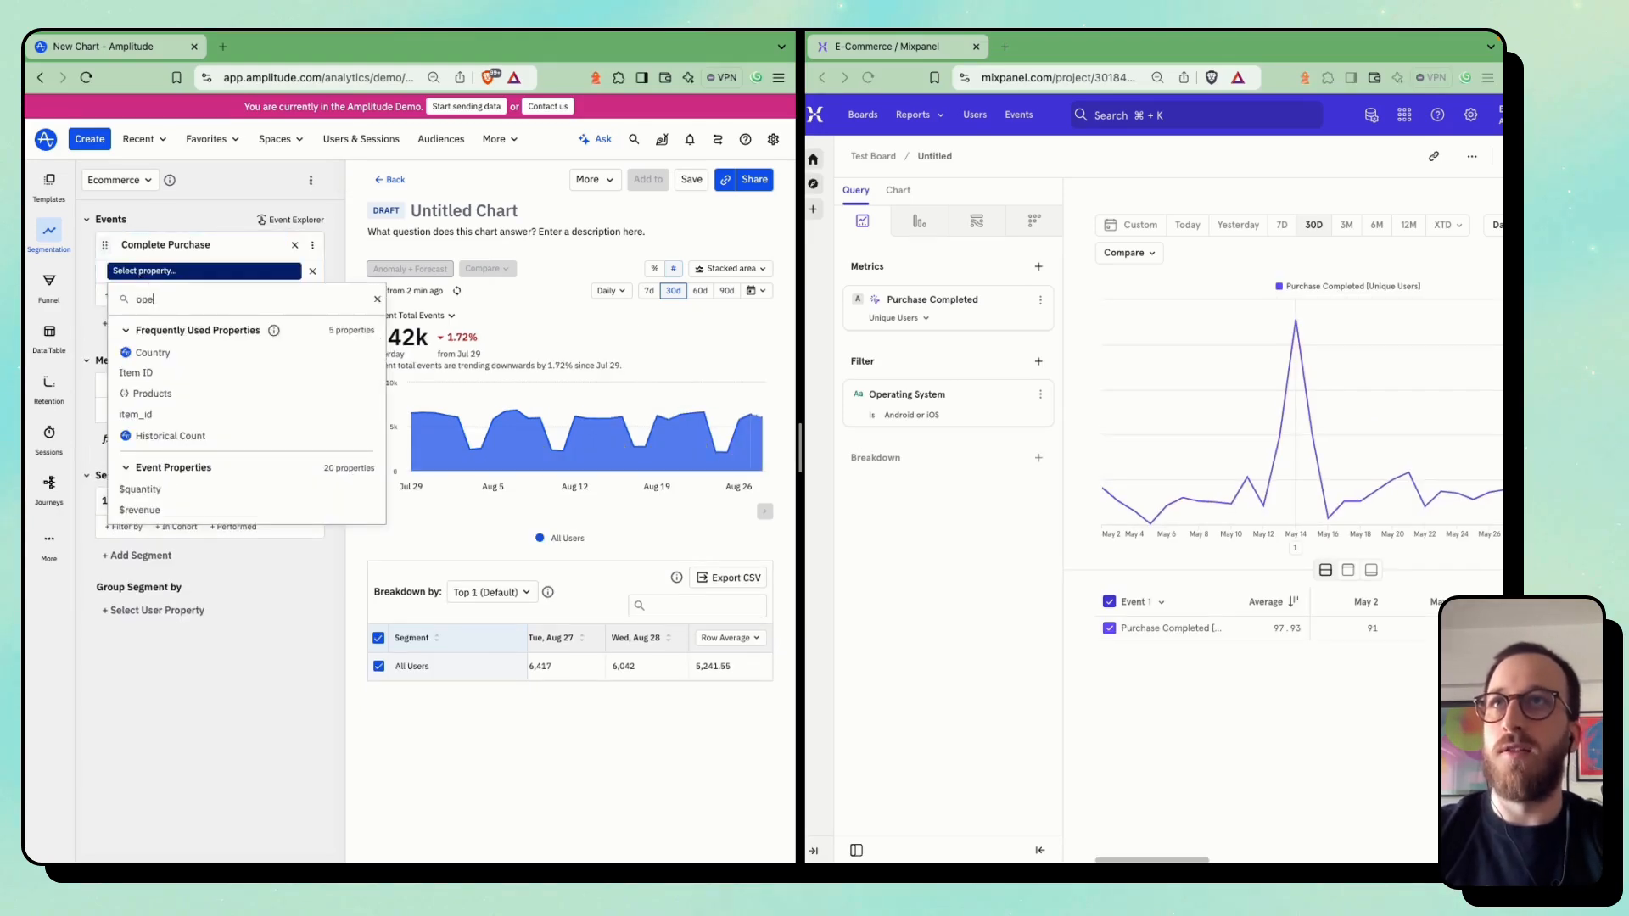
type("ra")
left_click(170, 335)
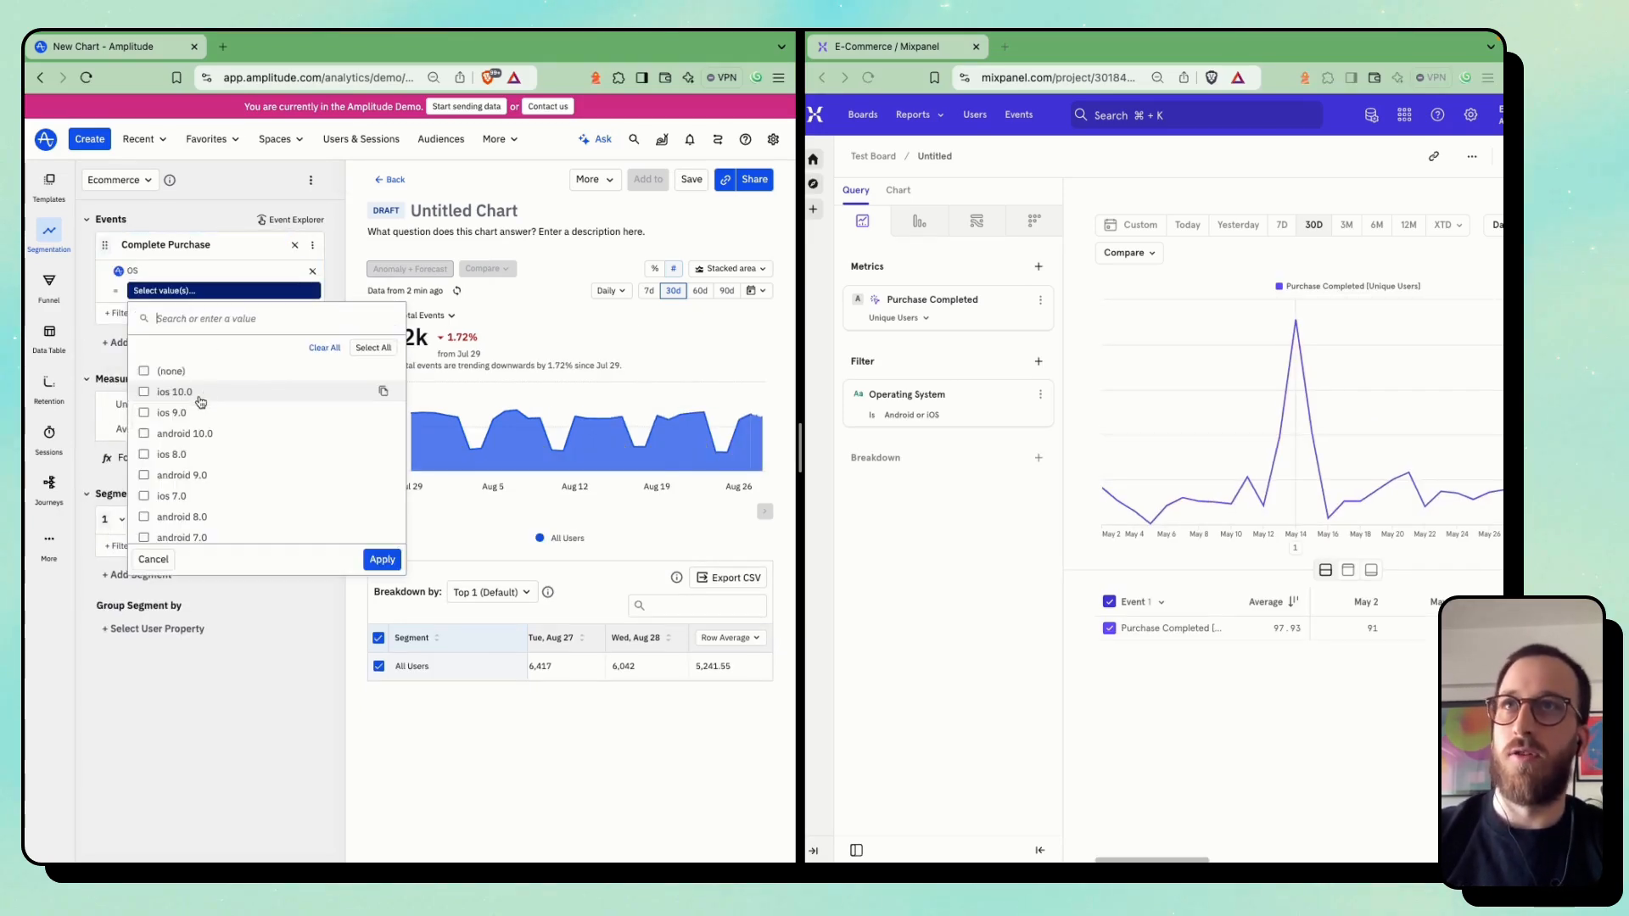
left_click(206, 398)
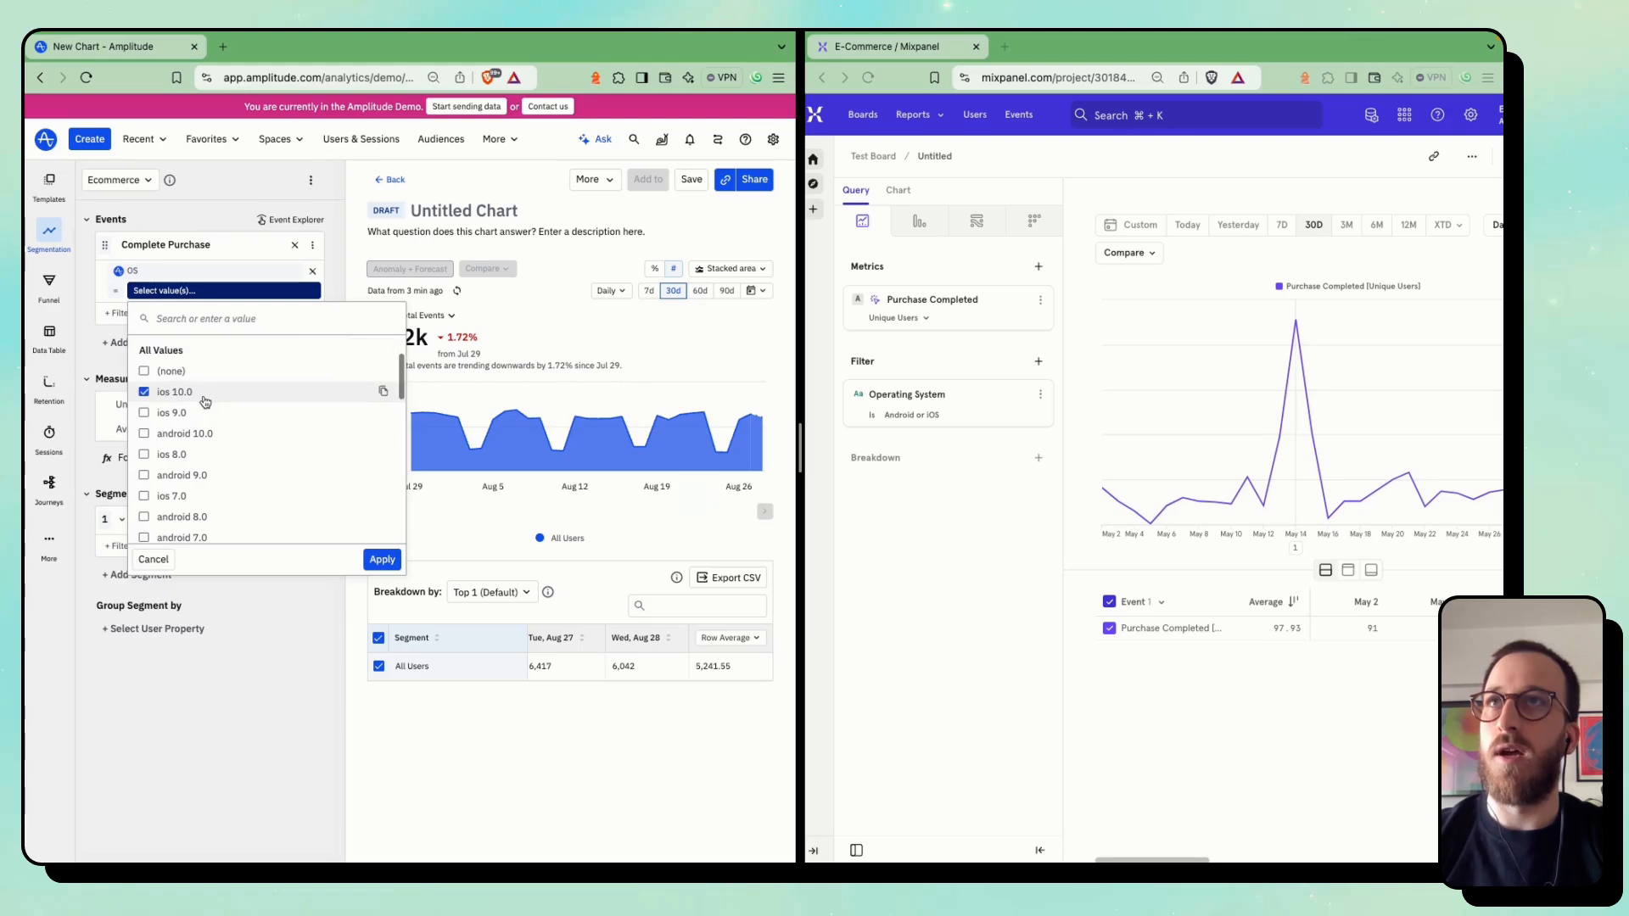
left_click(196, 434)
scroll(280, 516, "down", 1)
left_click(381, 560)
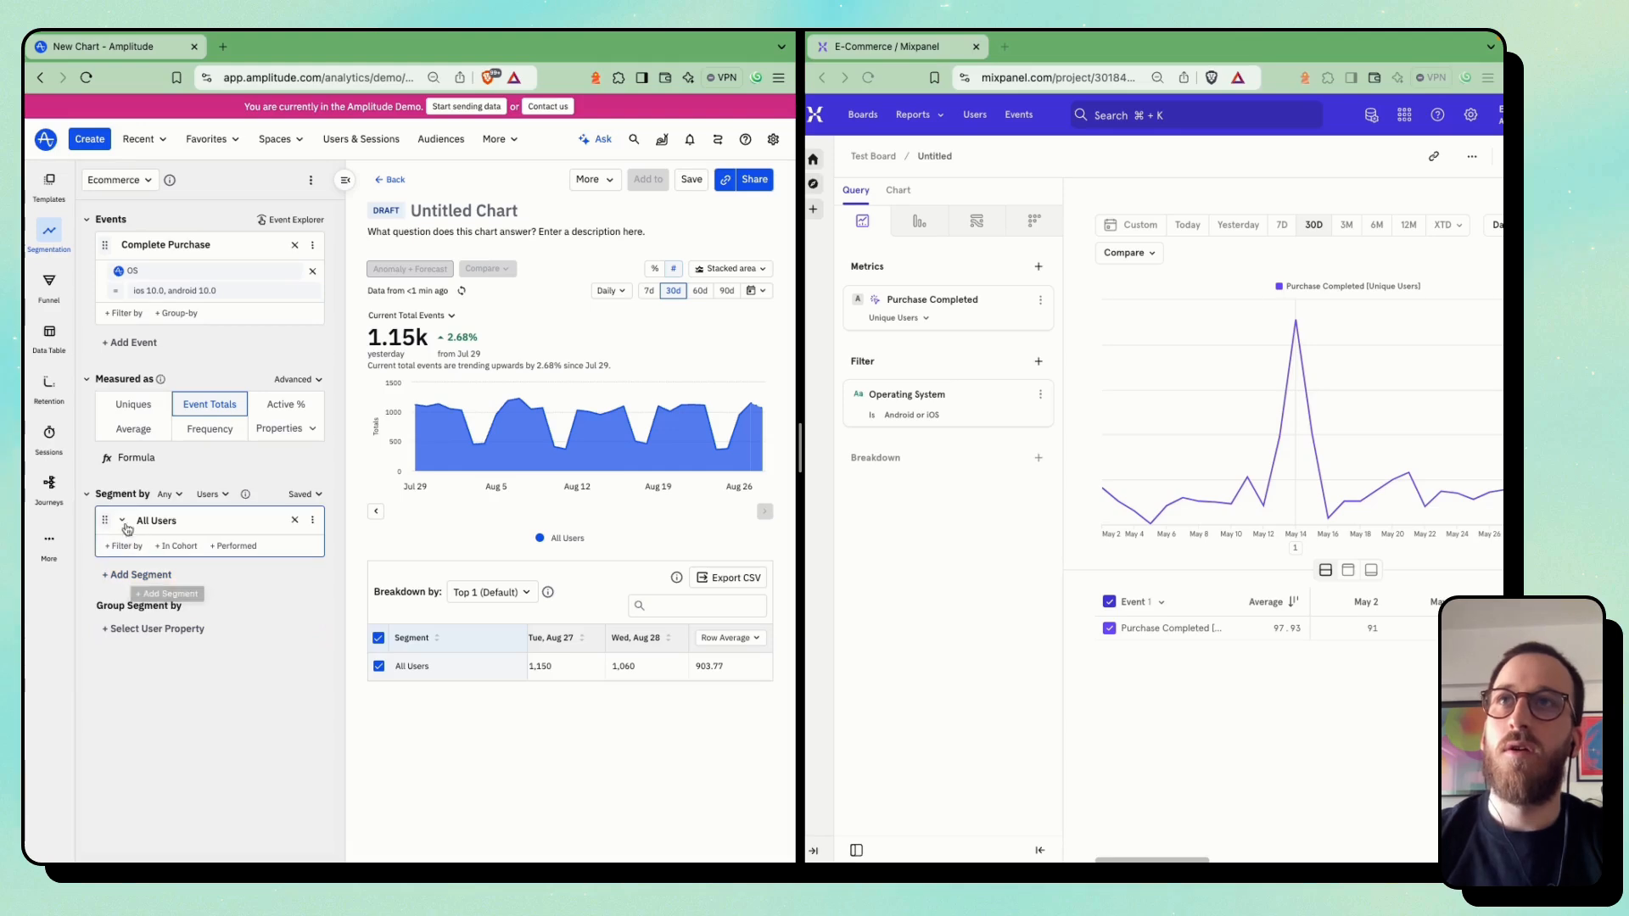
Break down the Mixpanel report by Operating System
left_click(963, 460)
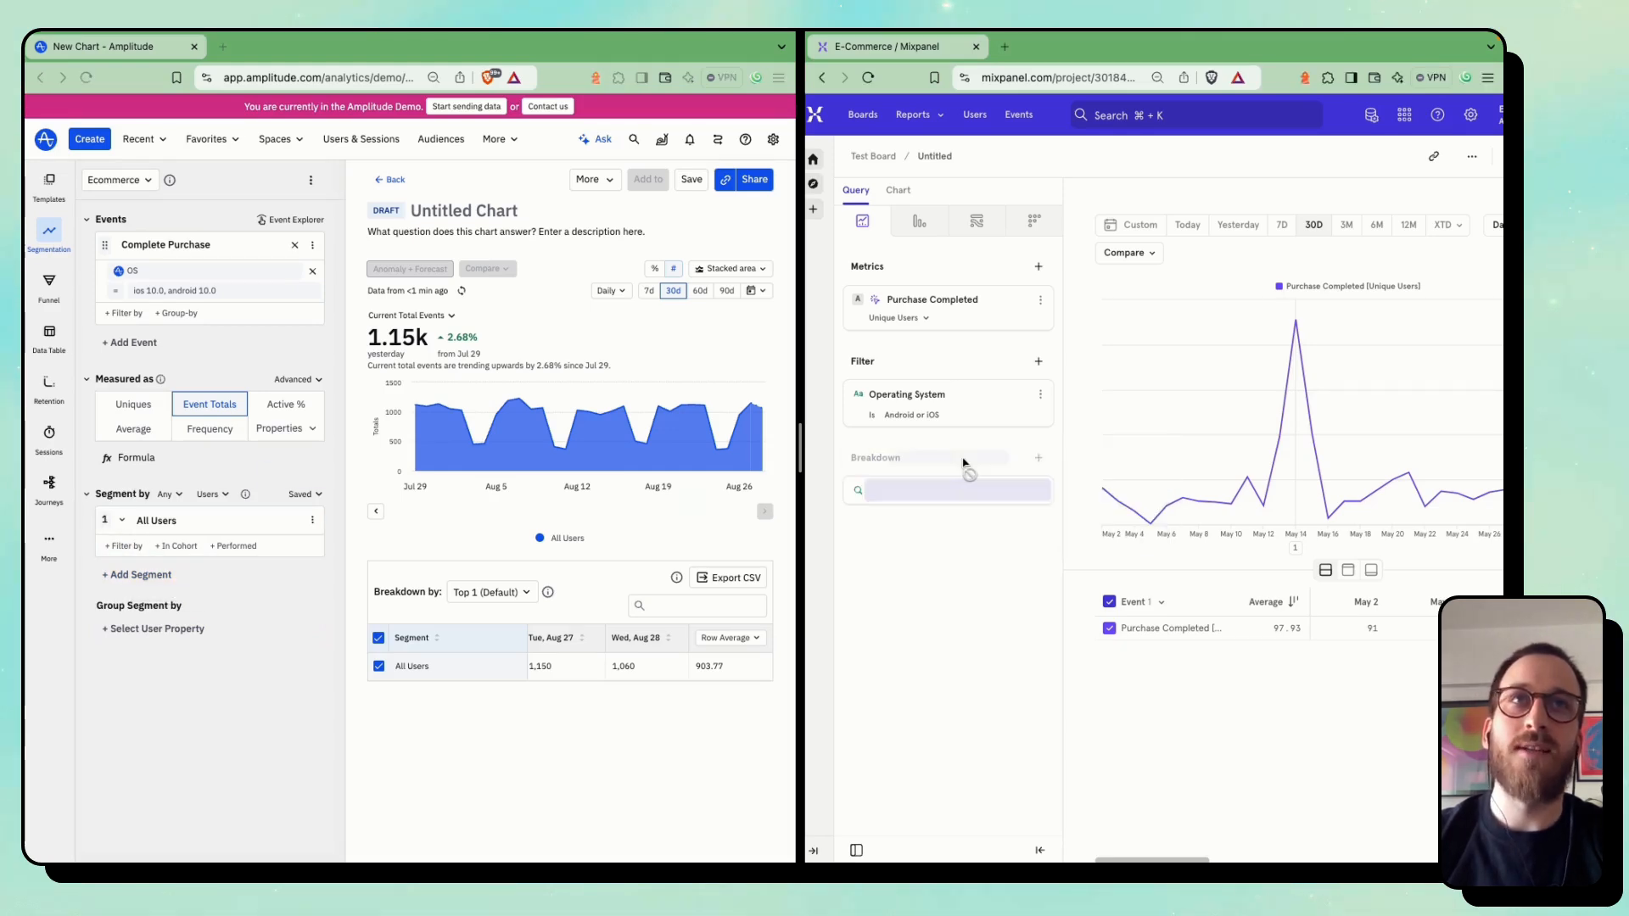
left_click(1039, 587)
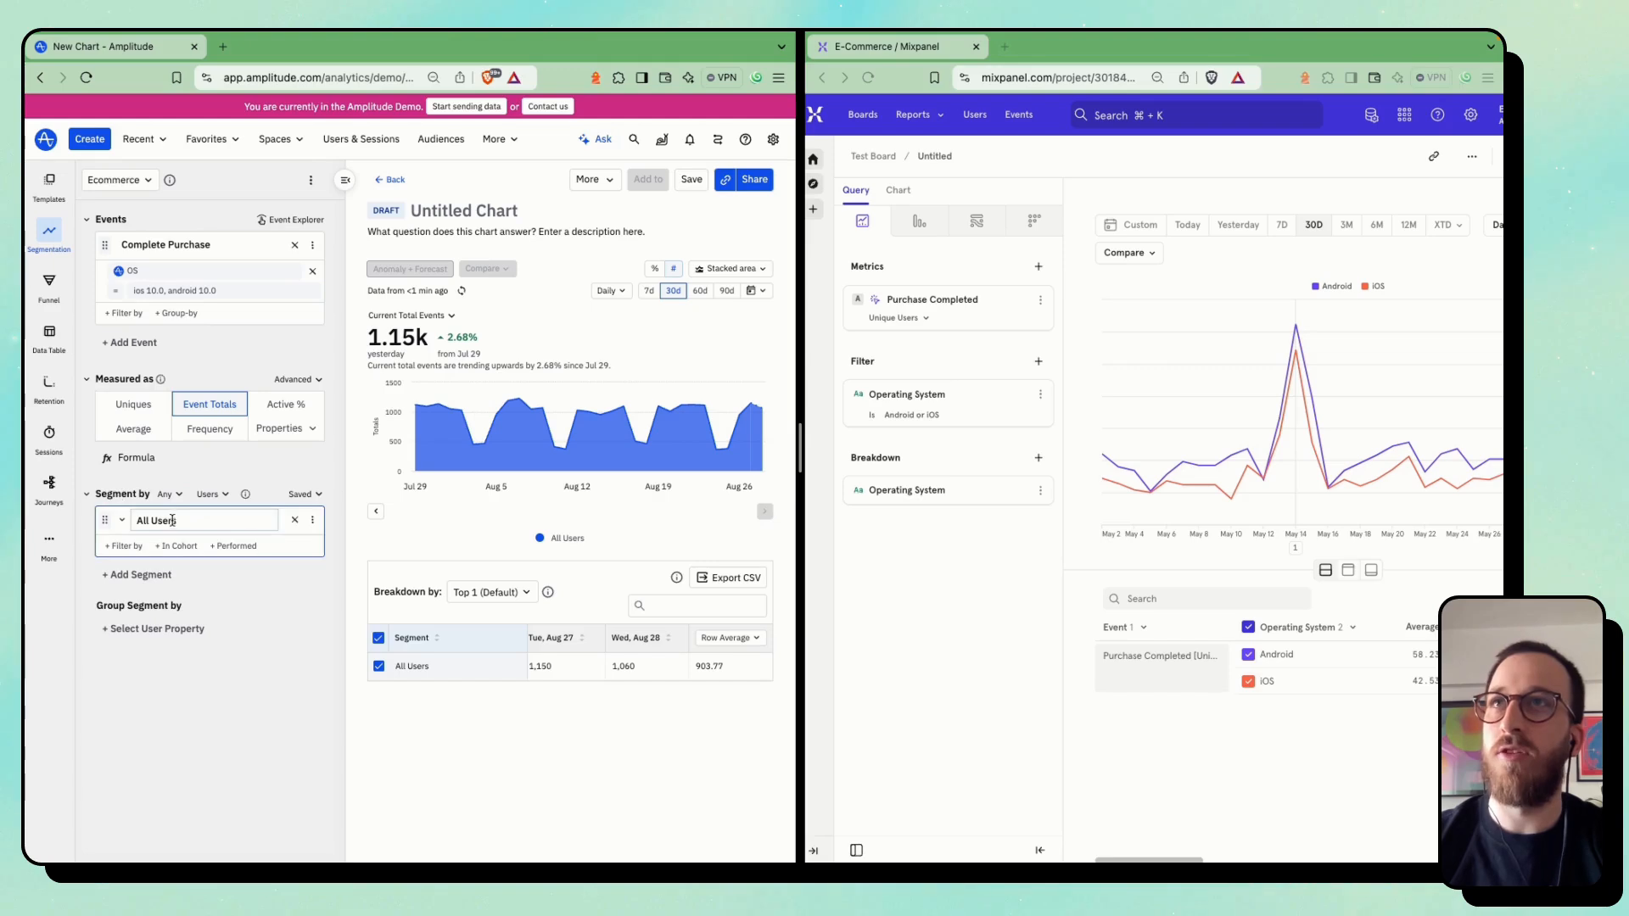
Try filtering the Amplitude All Users segment to OS values ios 10.0, ios 9.0 and android 10.0
left_click(134, 550)
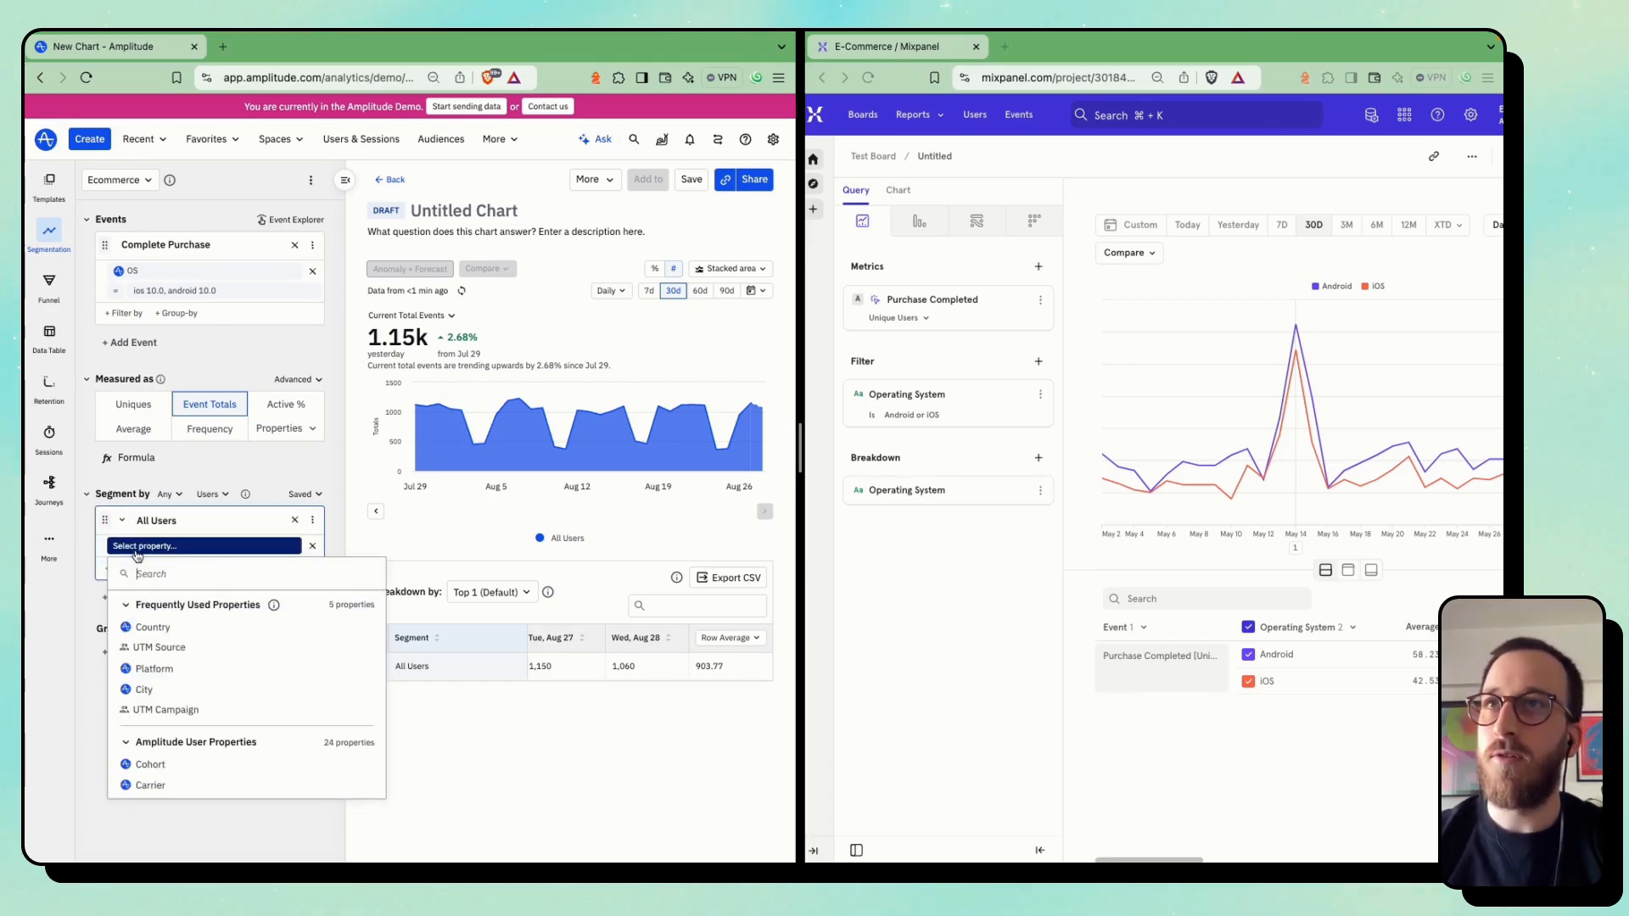
type("os")
left_click(153, 630)
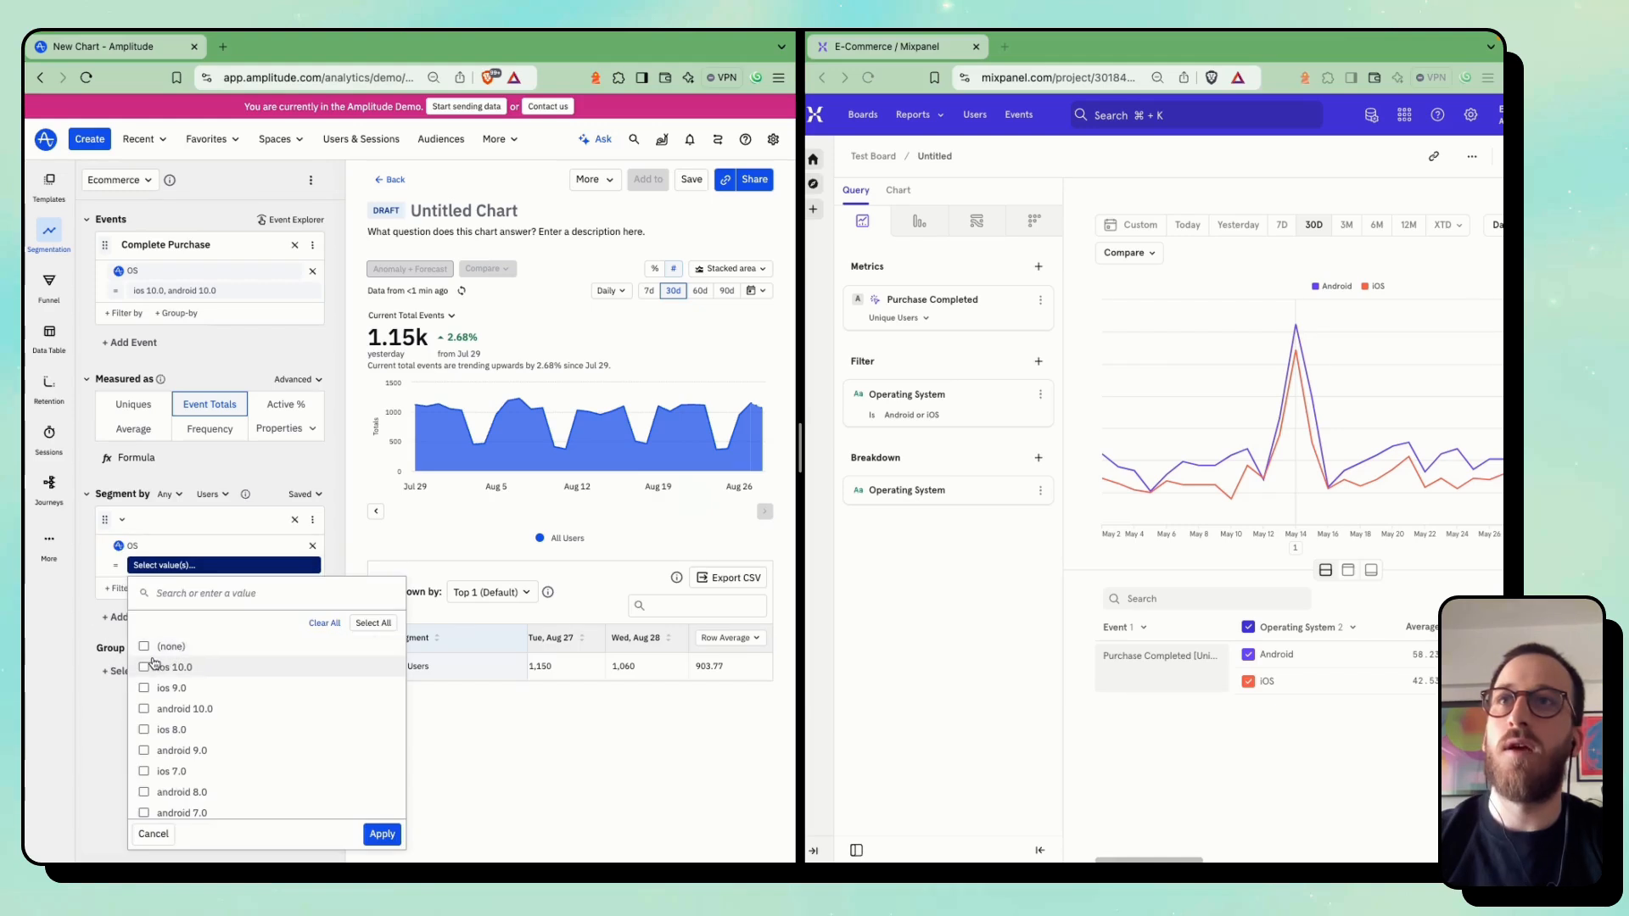
left_click(149, 667)
left_click(146, 688)
left_click(145, 710)
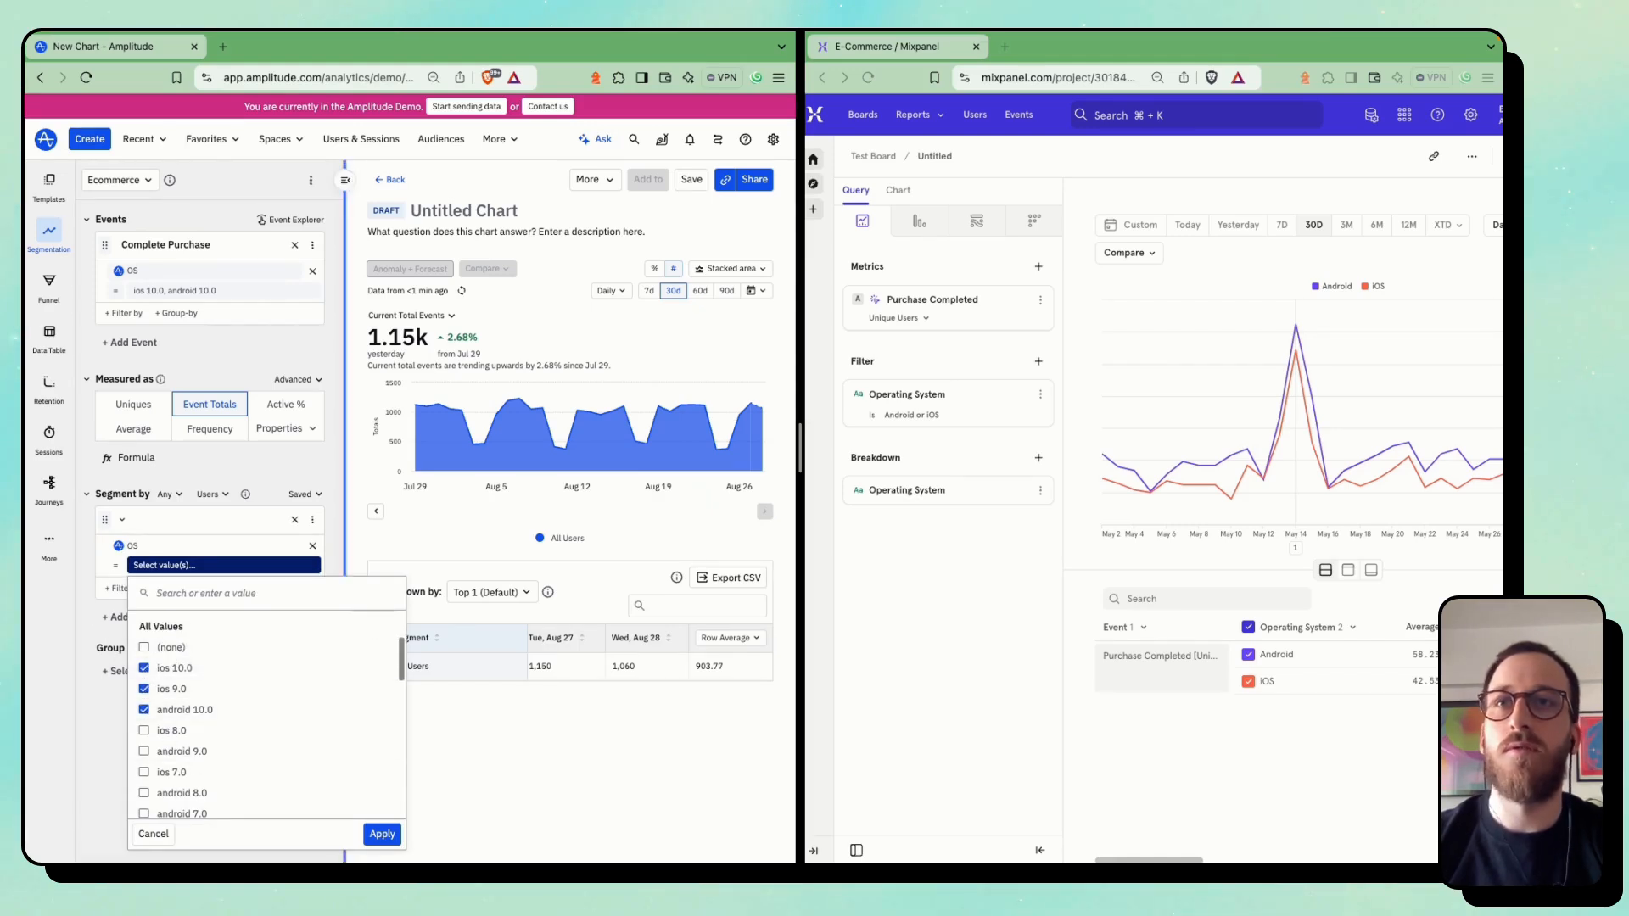
left_click(384, 836)
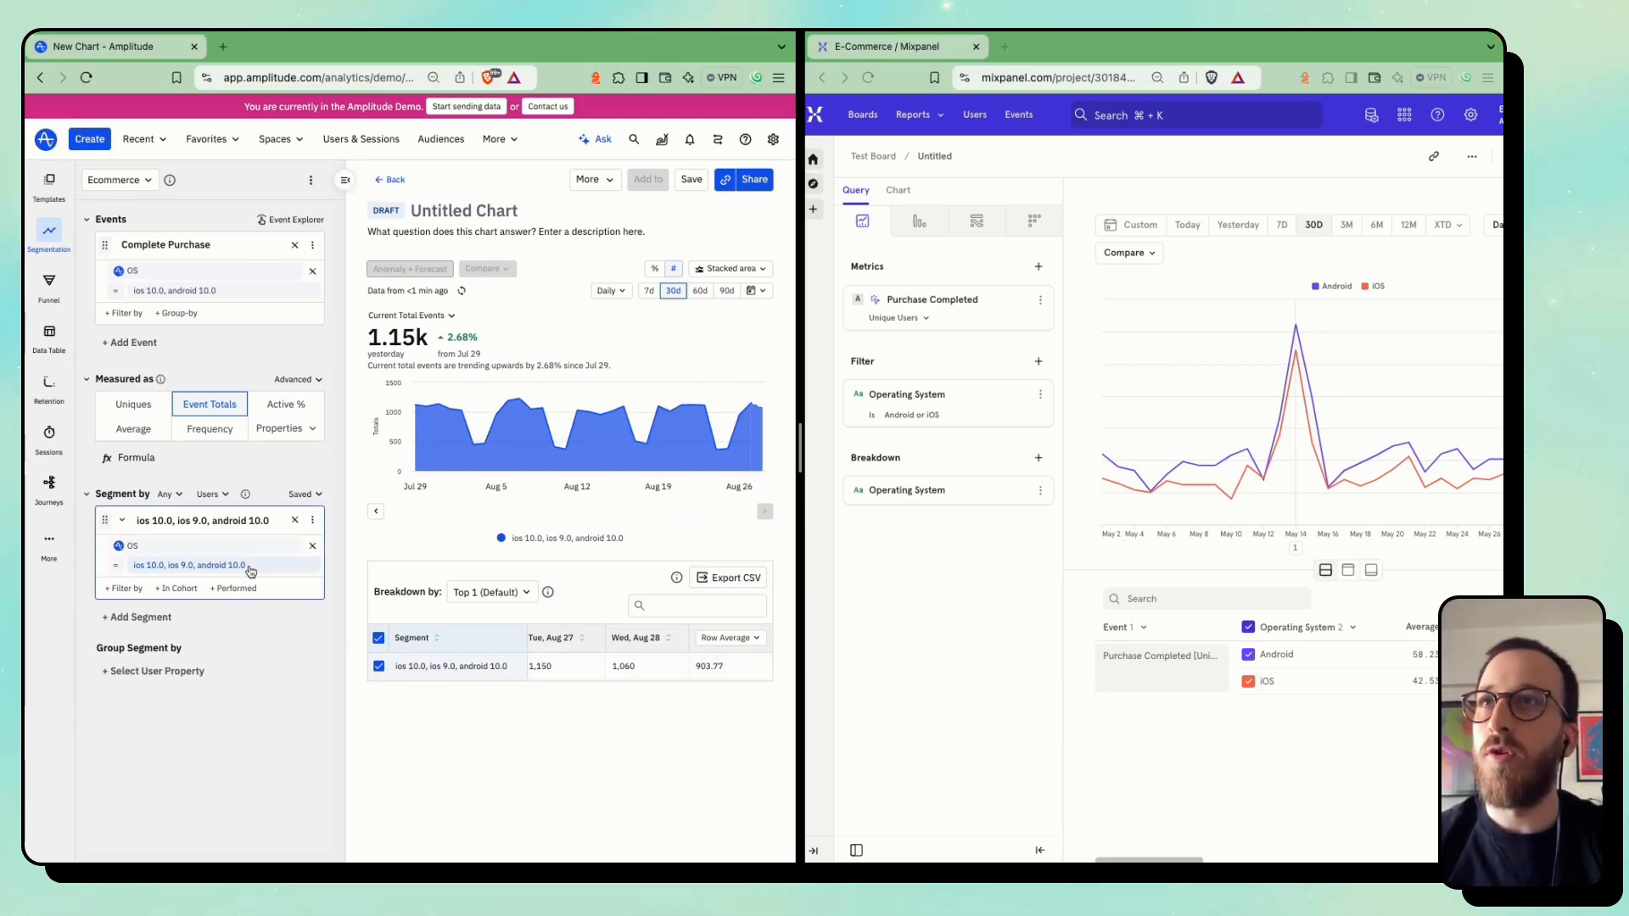
Remove the OS-filtered segment from the Amplitude chart
left_click(138, 670)
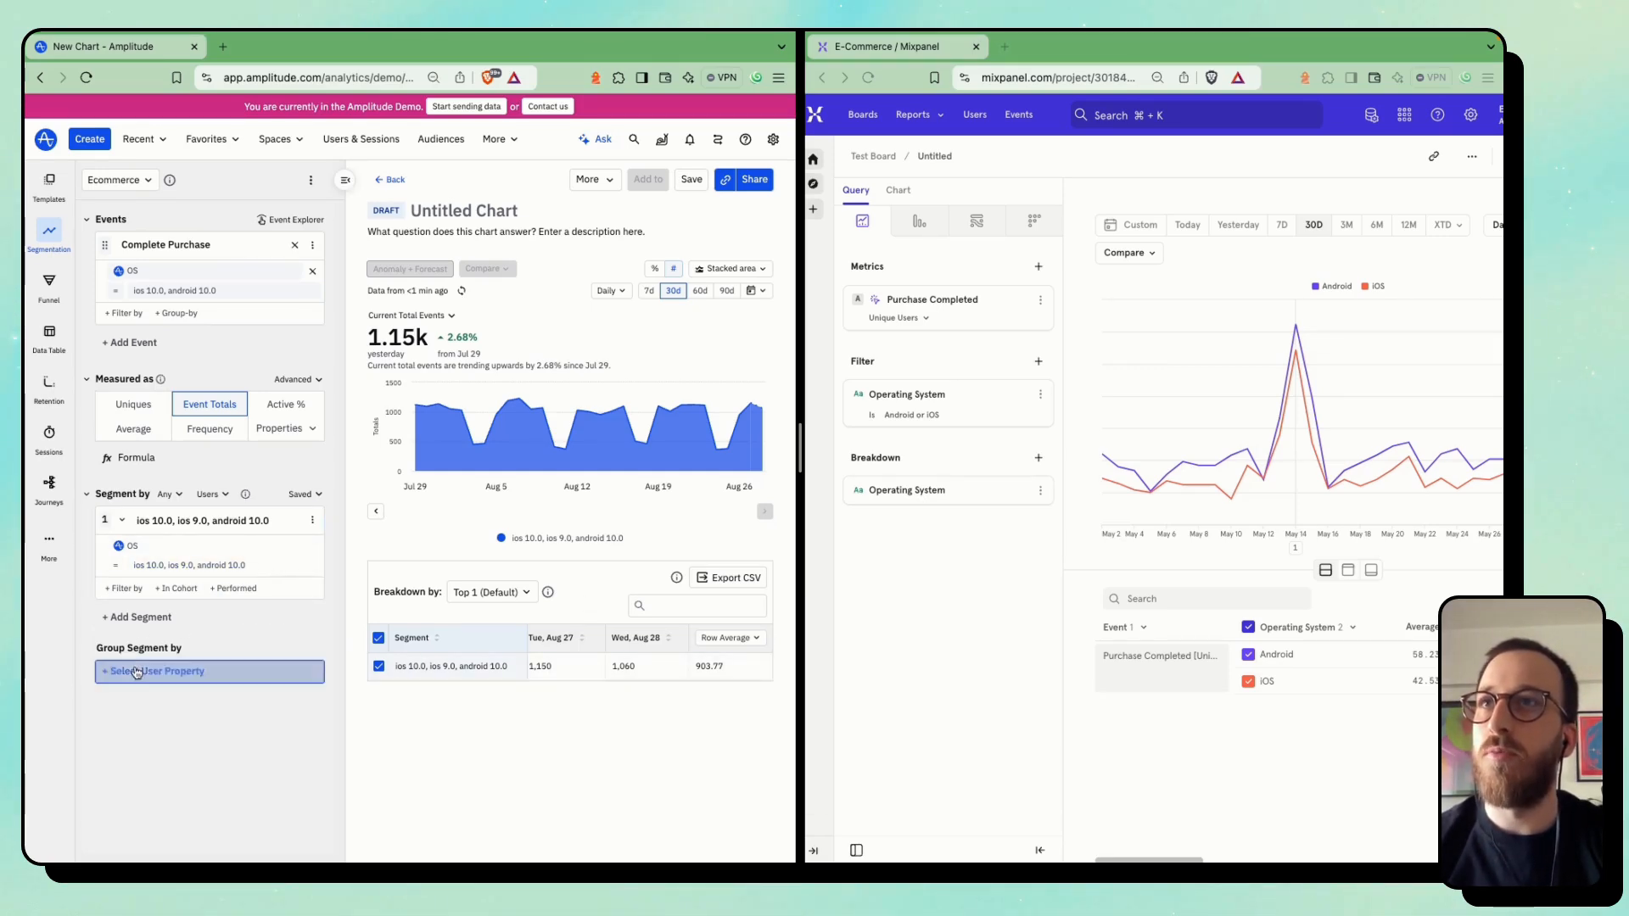
left_click(200, 659)
left_click_drag(101, 522, 130, 671)
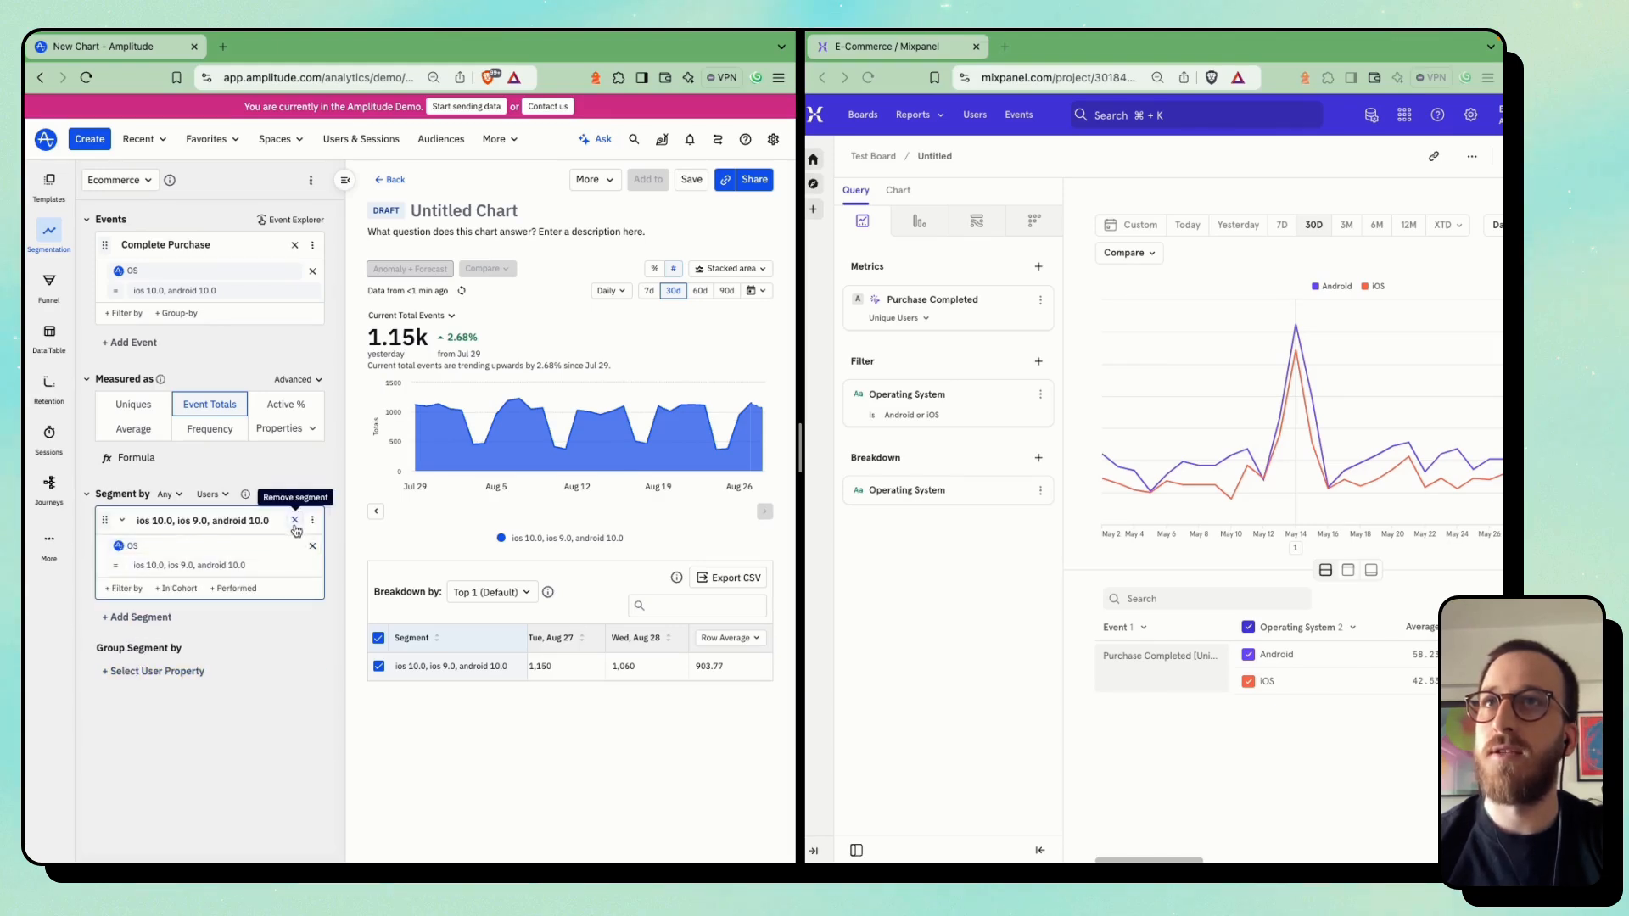
left_click(295, 519)
Group the Amplitude segment by the OS user property and compare its chart with Mixpanel's Operating System breakdown
left_click(157, 629)
type("os")
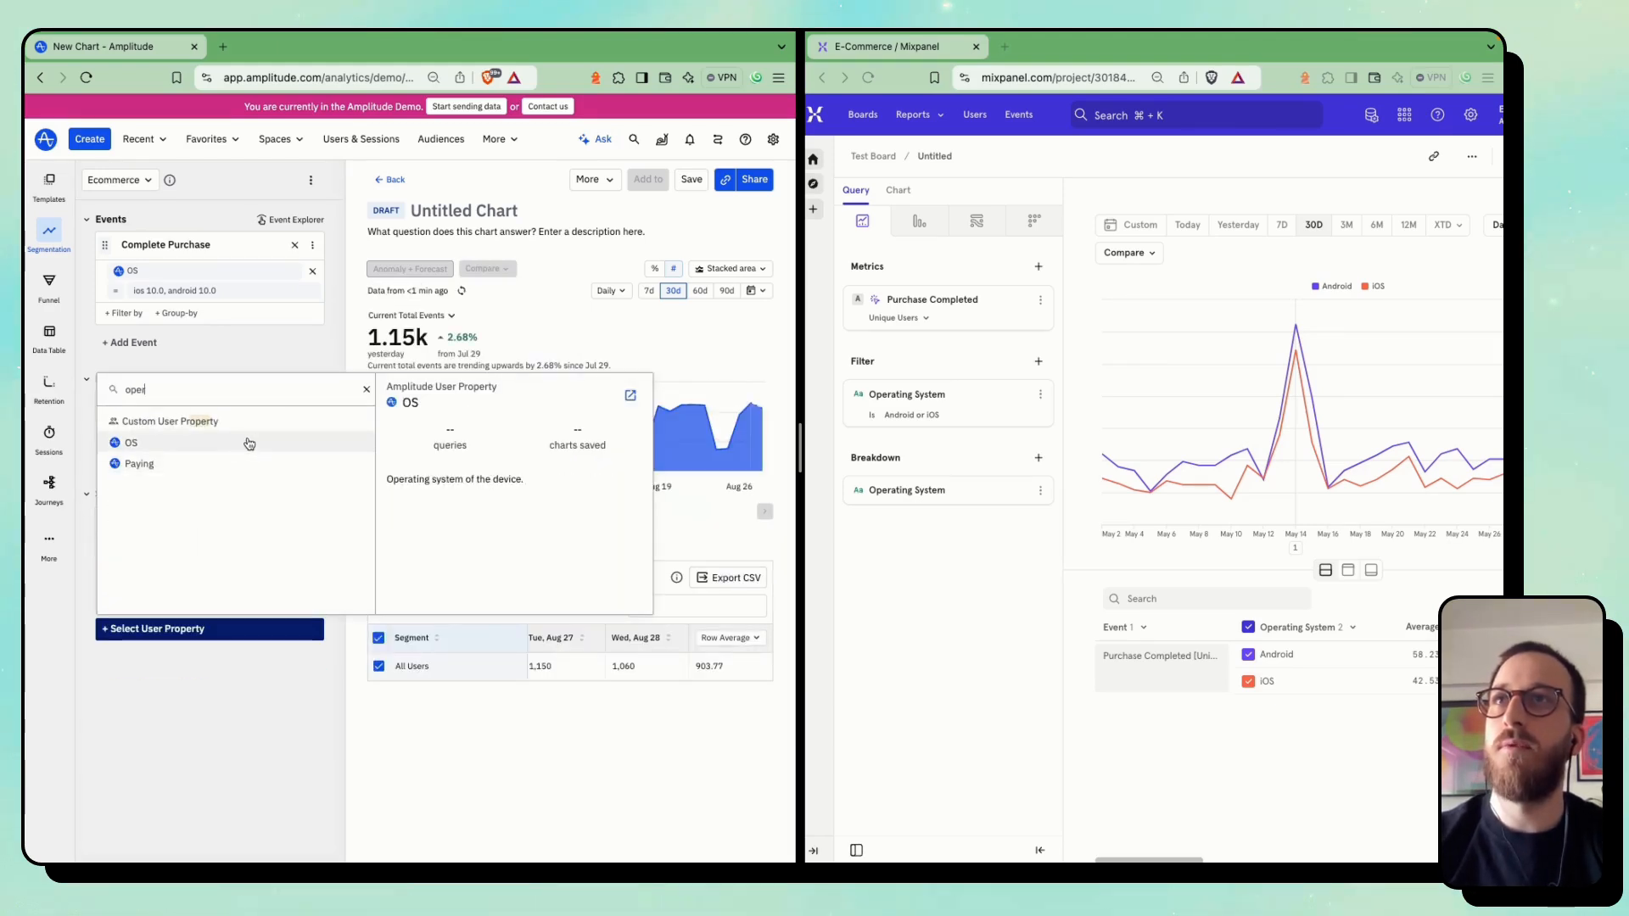
left_click(246, 441)
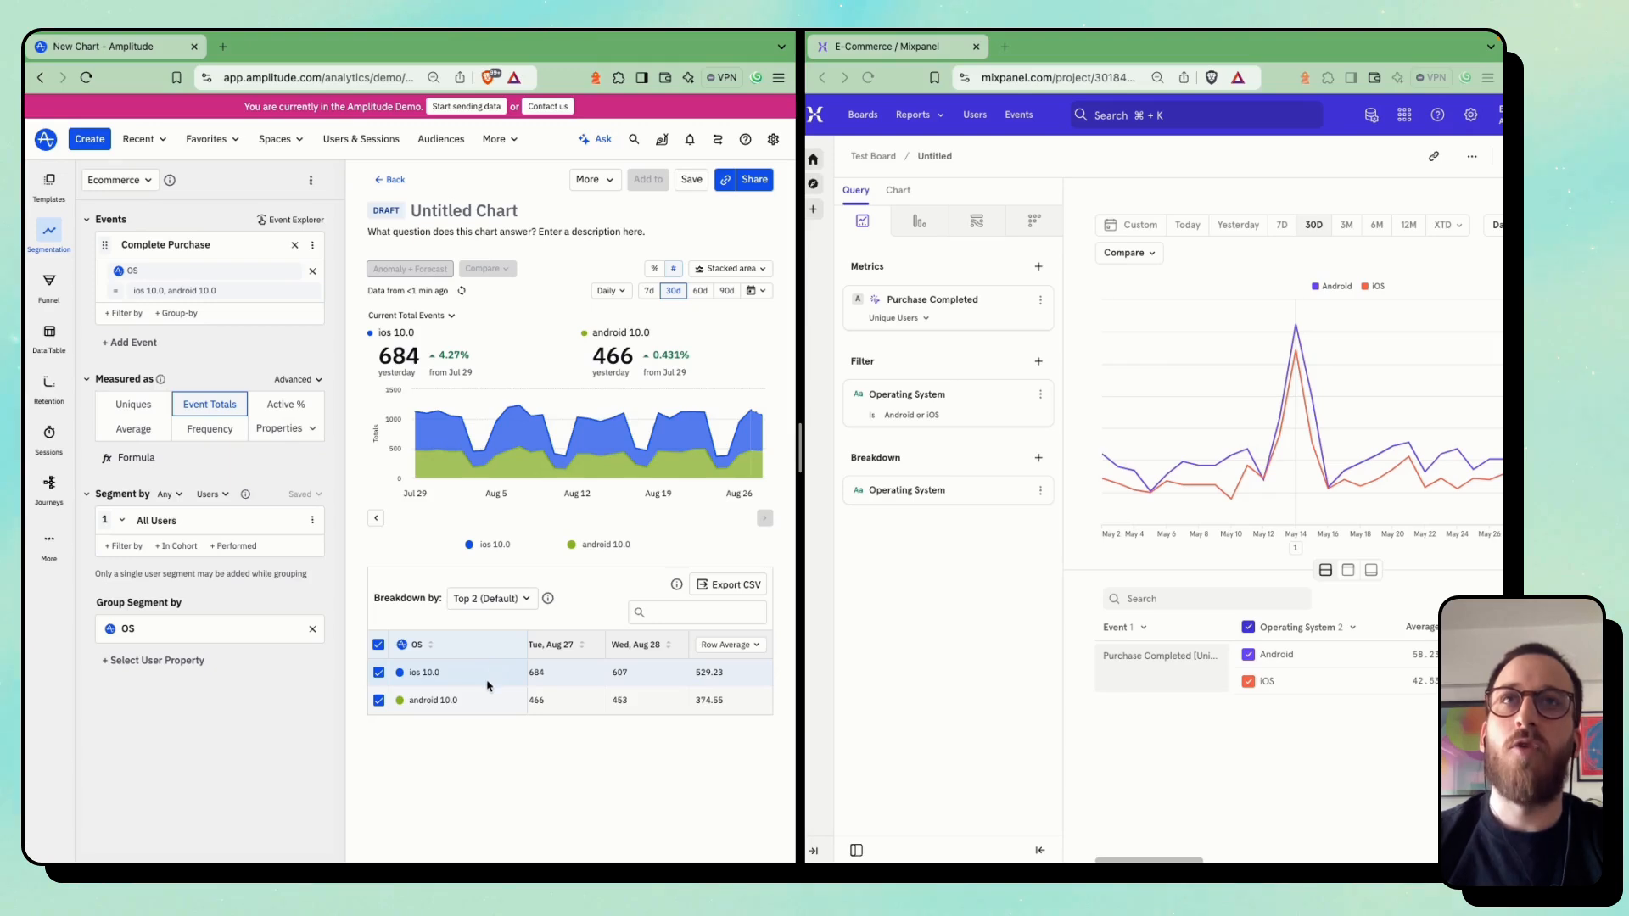
mouse_move(611, 456)
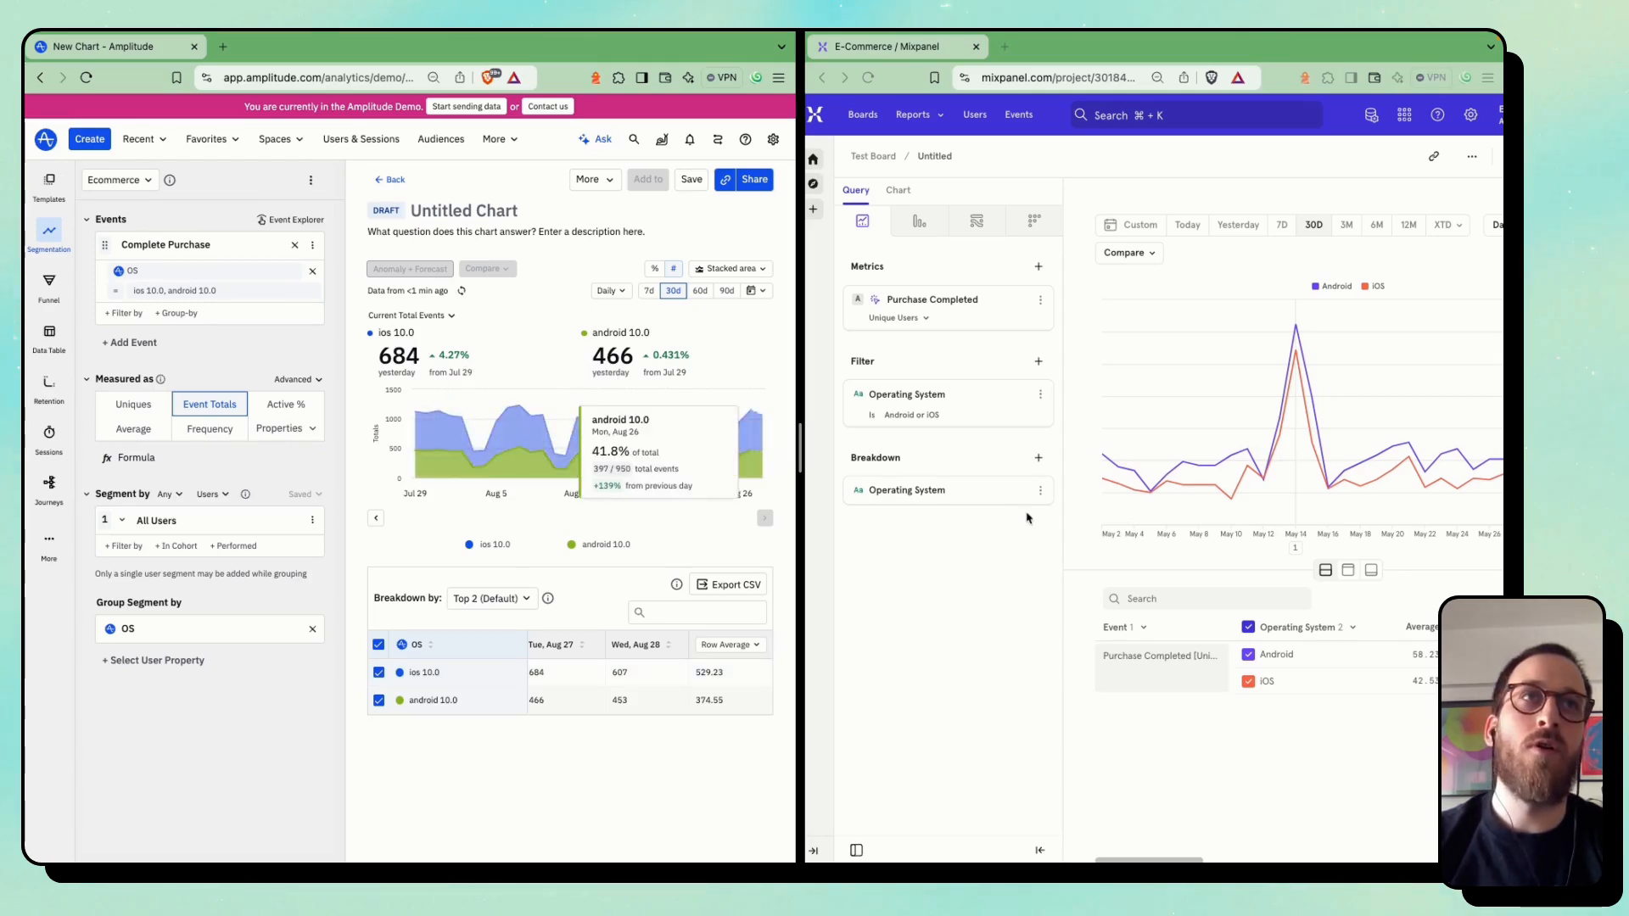
left_click(1262, 476)
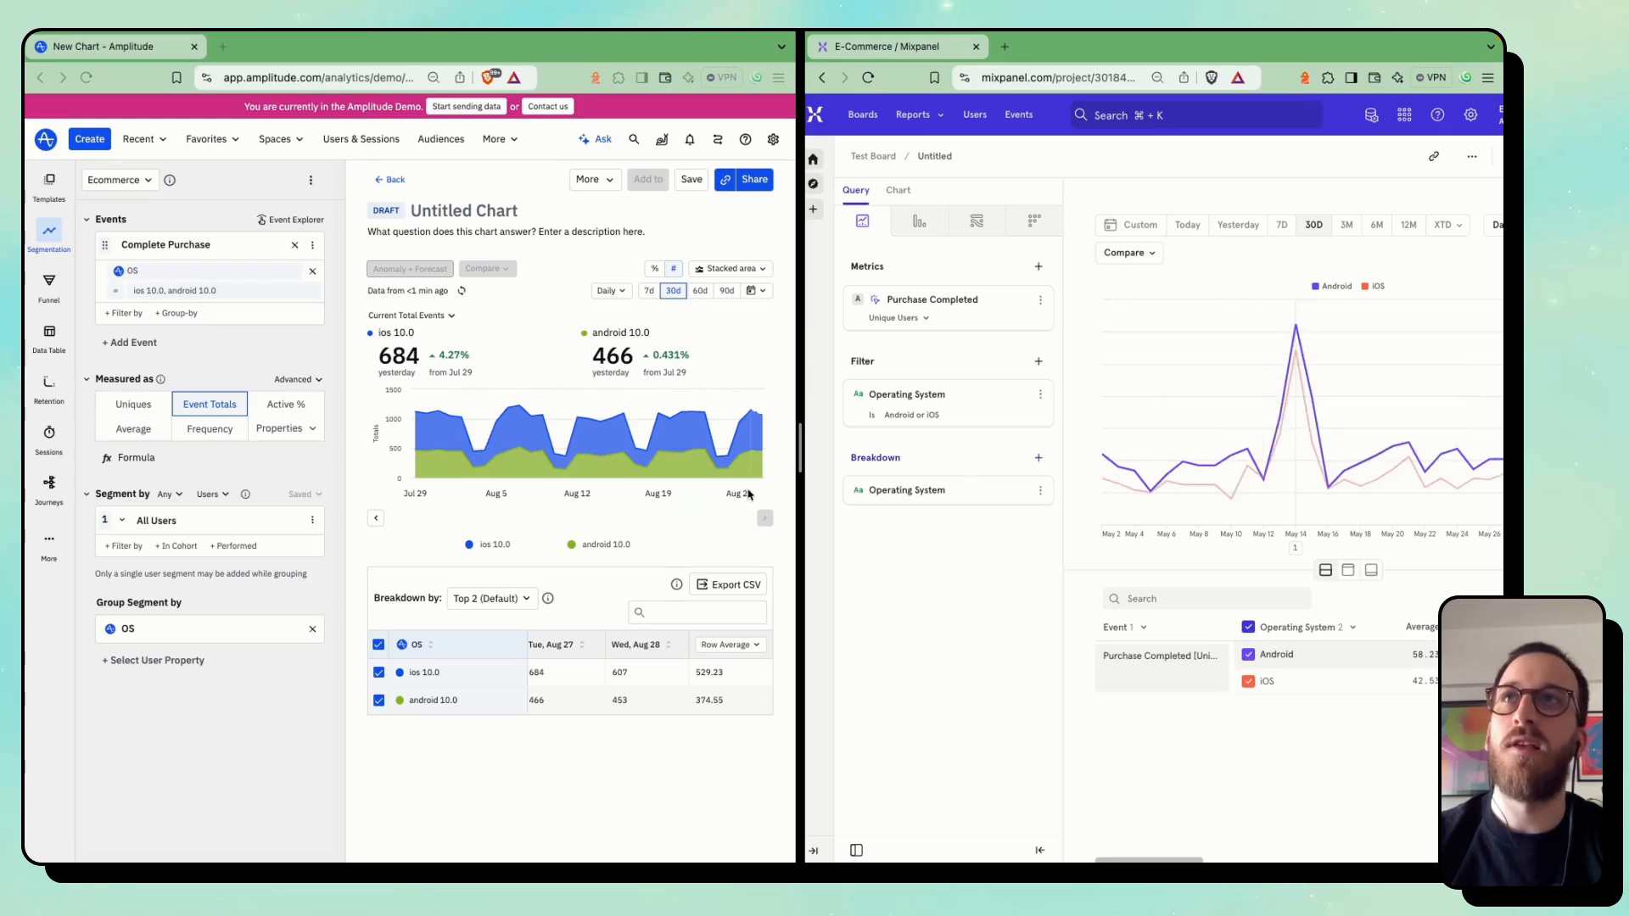
left_click(323, 303)
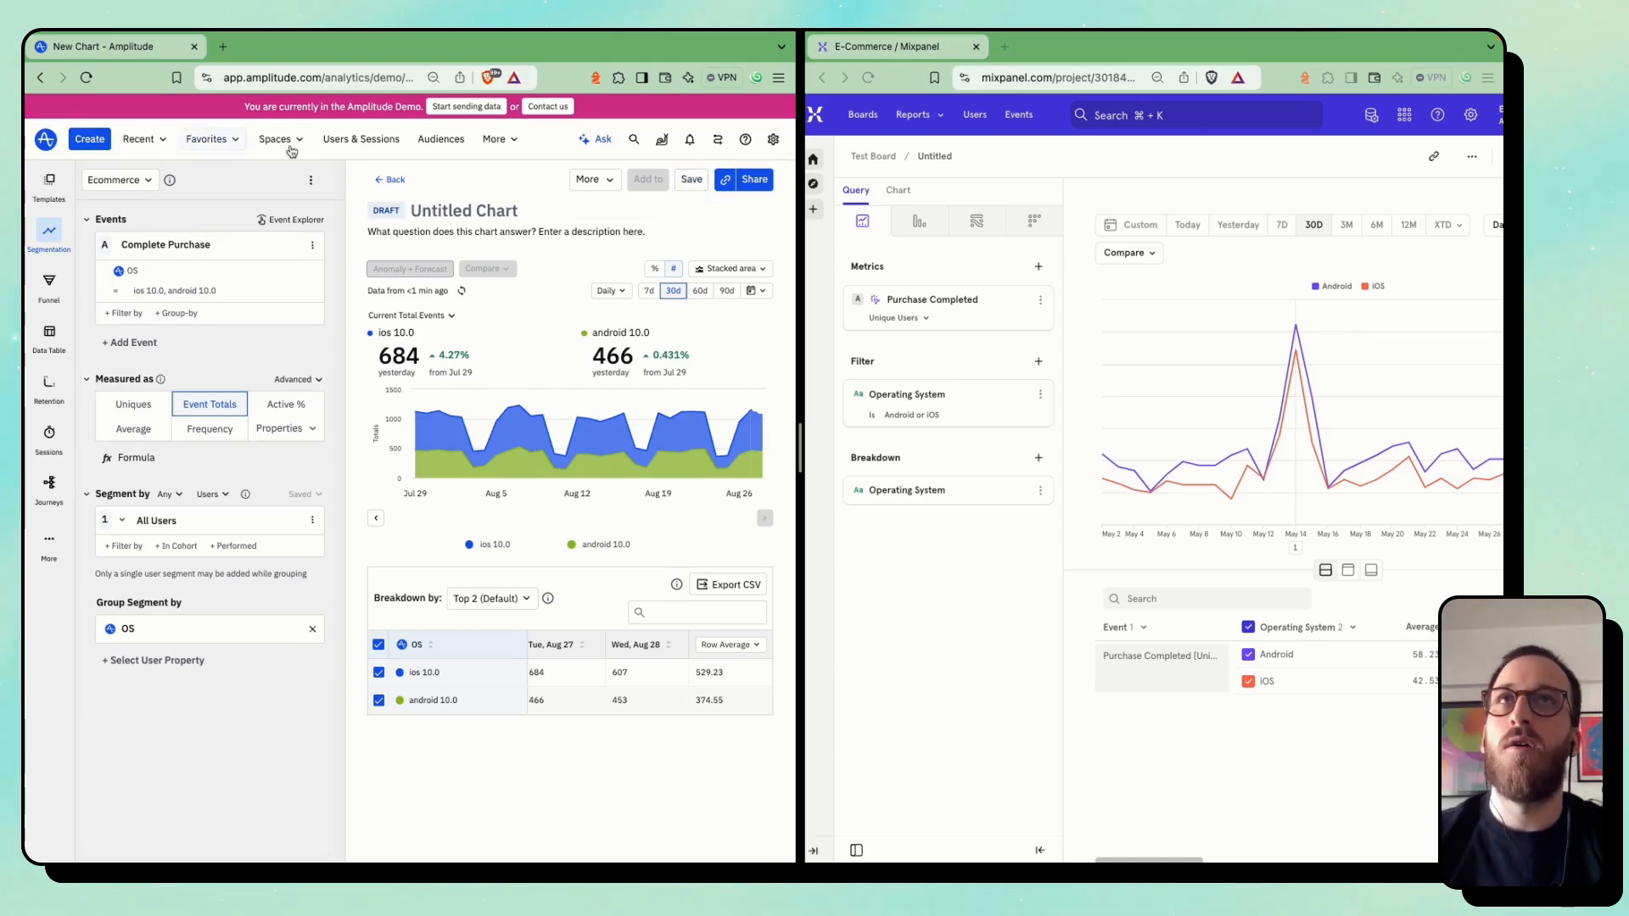
left_click(1270, 306)
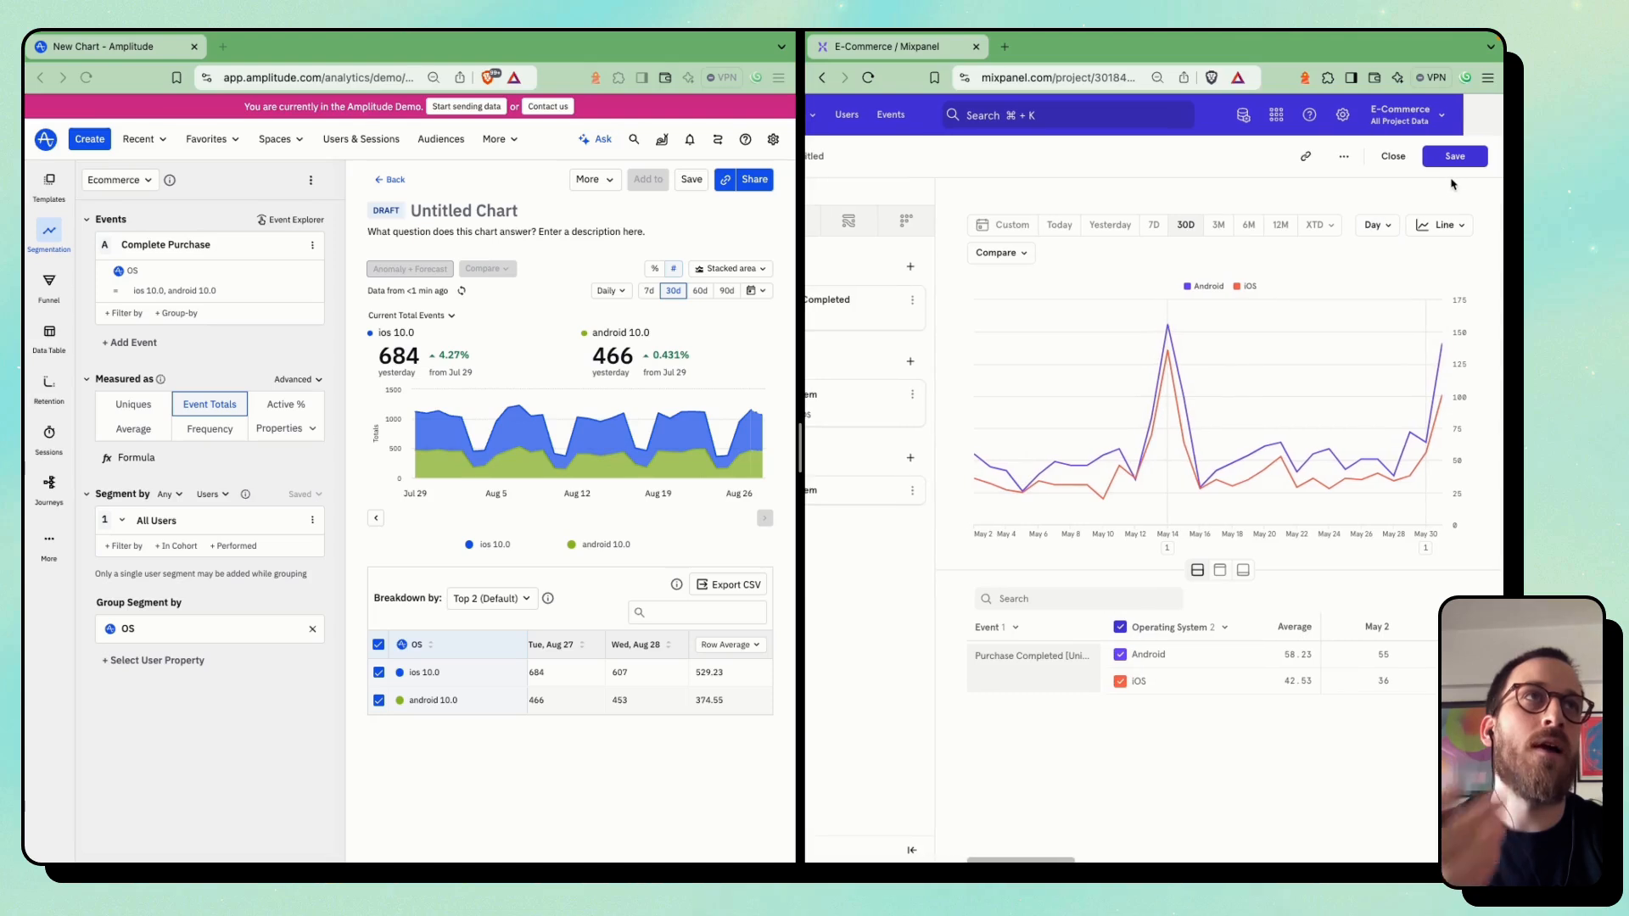
scroll(1057, 284, "left", 2)
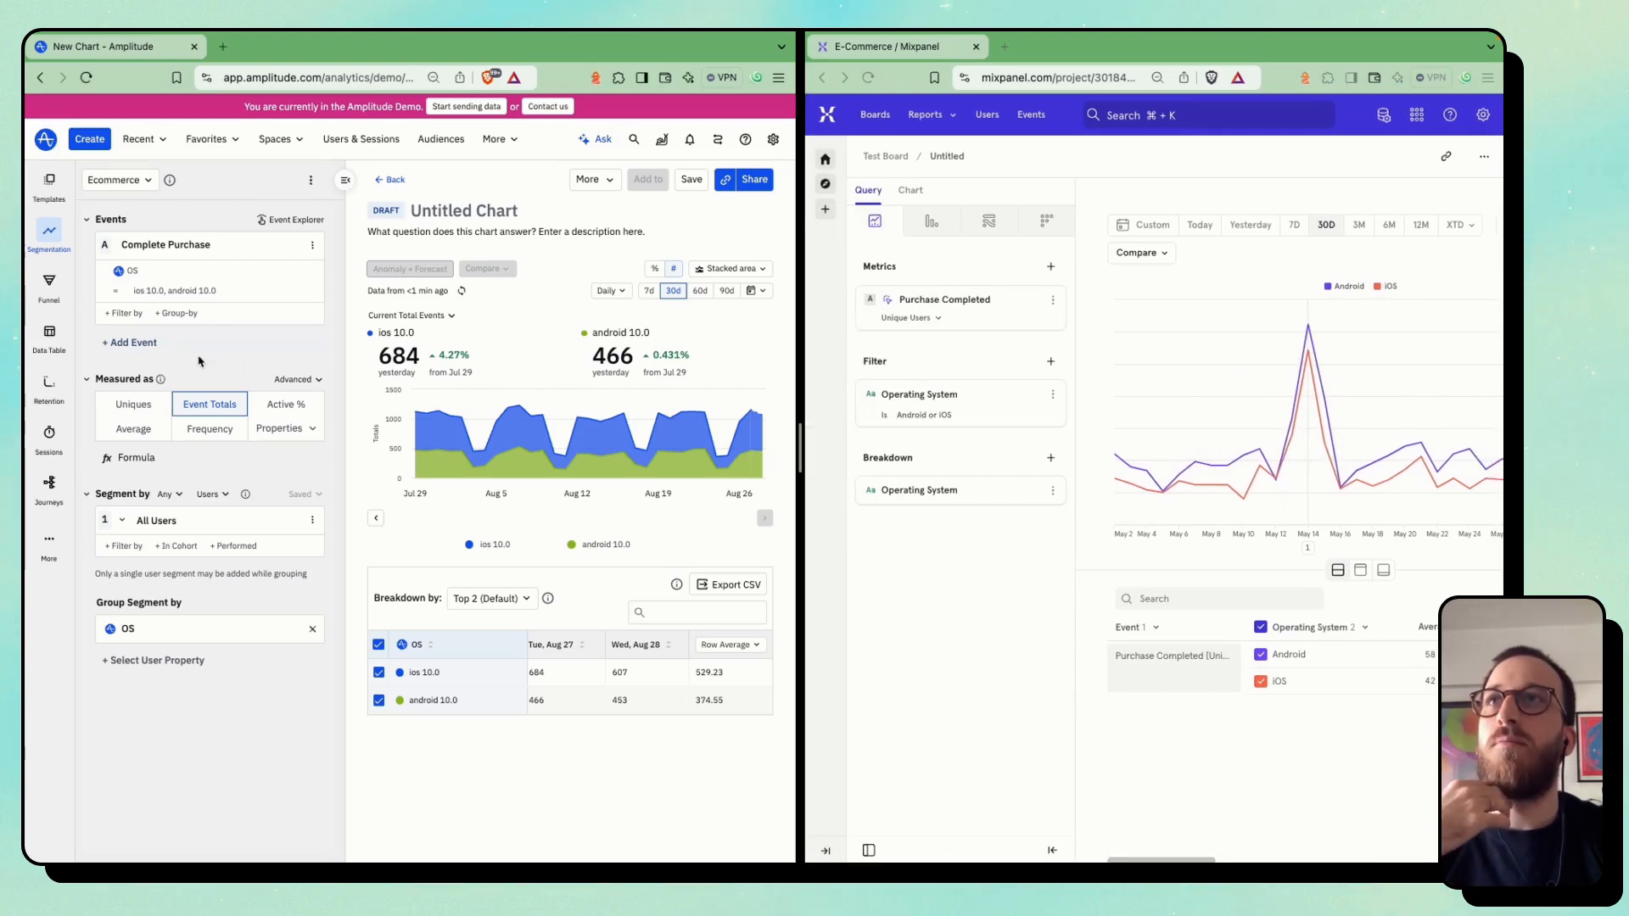
Switch both the Amplitude chart and the Mixpanel report to the funnel type
left_click(43, 289)
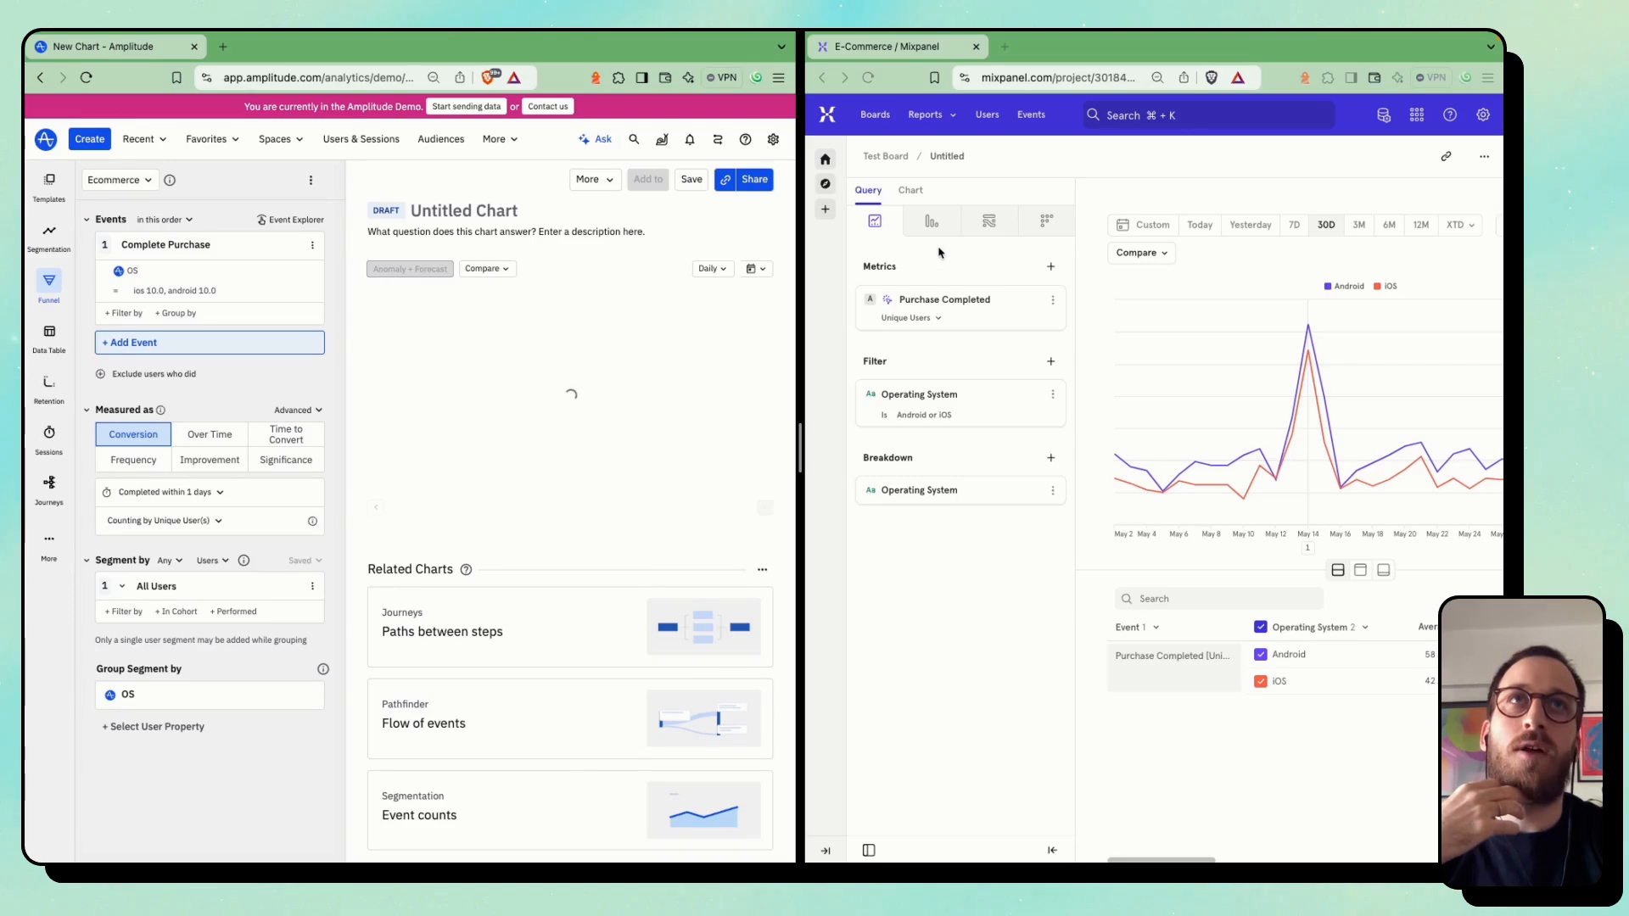
left_click(932, 222)
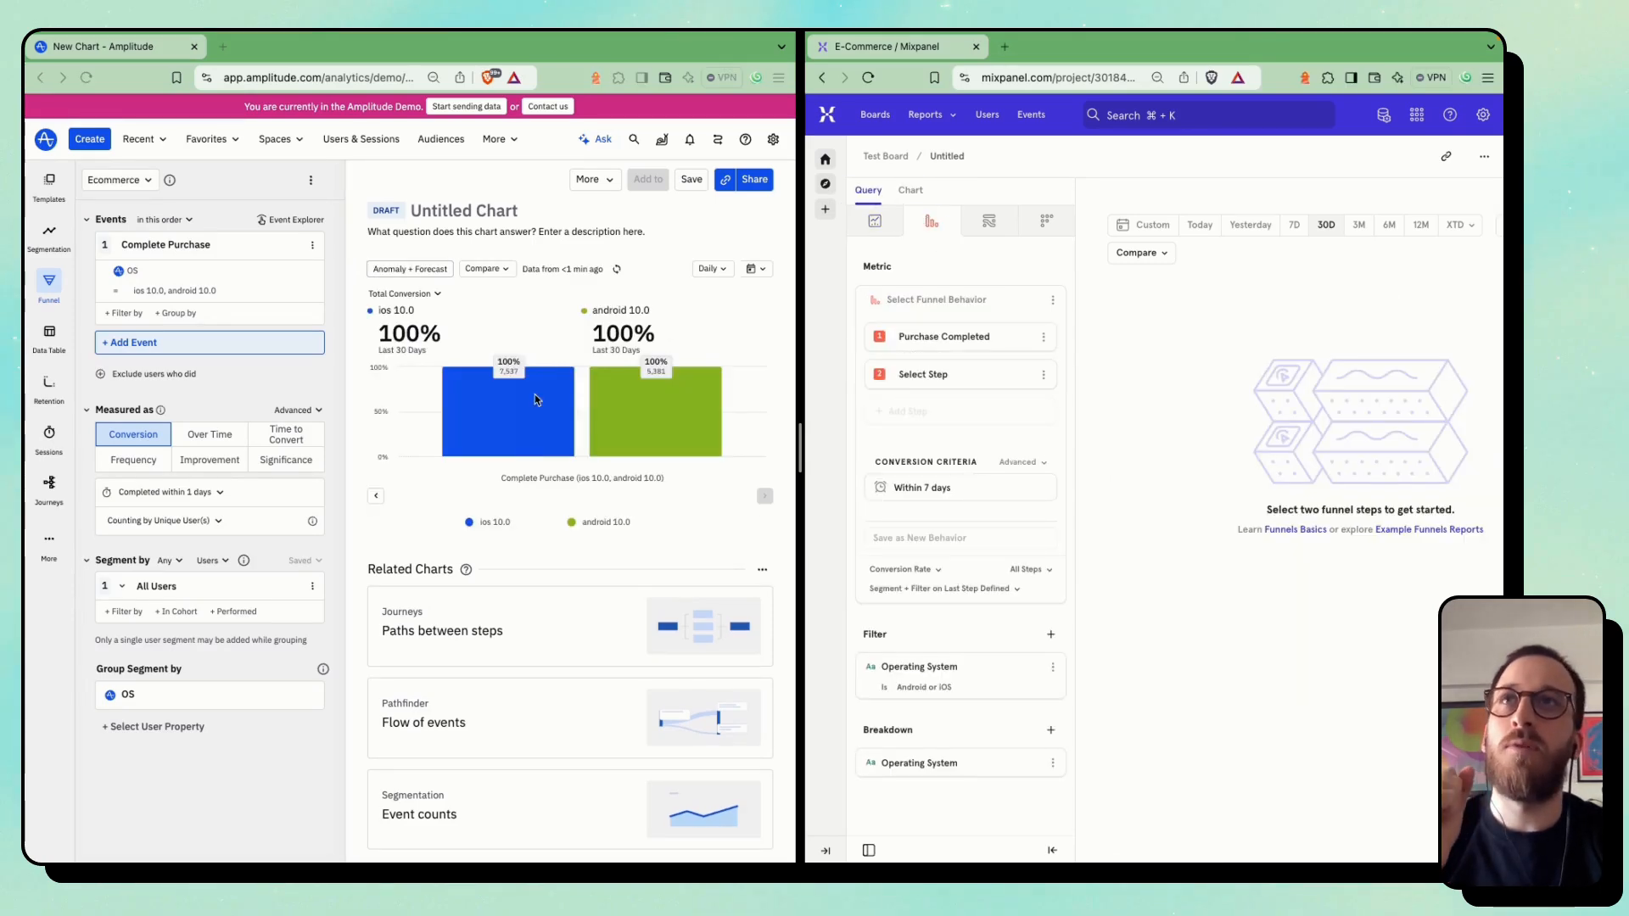
Remove the OS filter from Complete Purchase and the OS segment grouping in the Amplitude funnel
left_click(289, 268)
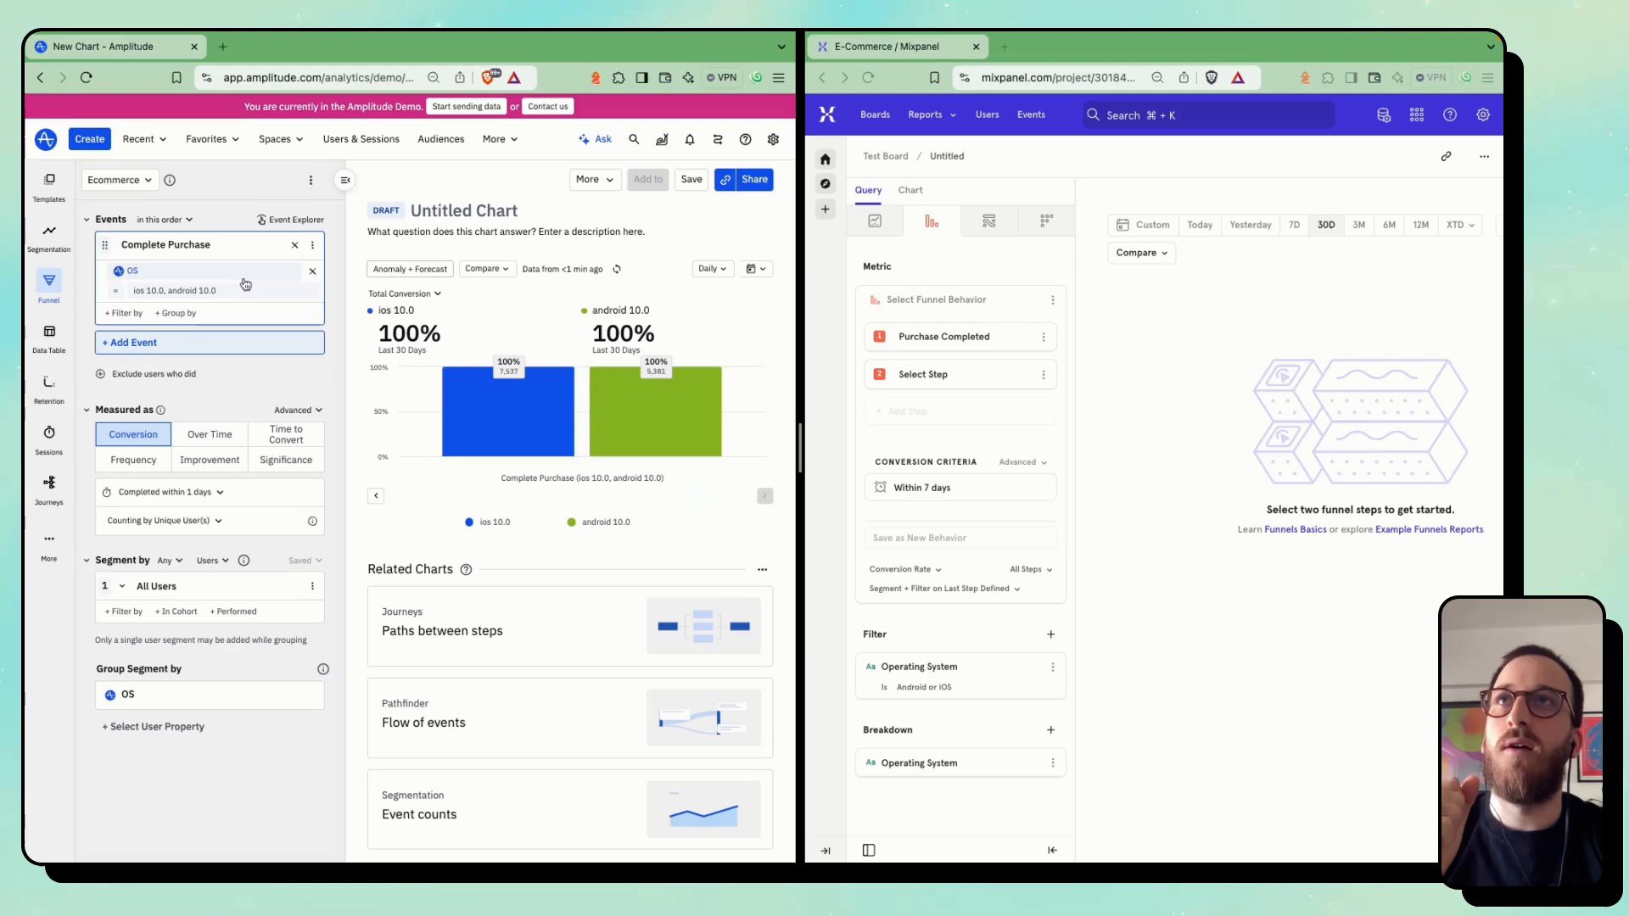
left_click(311, 273)
left_click(311, 653)
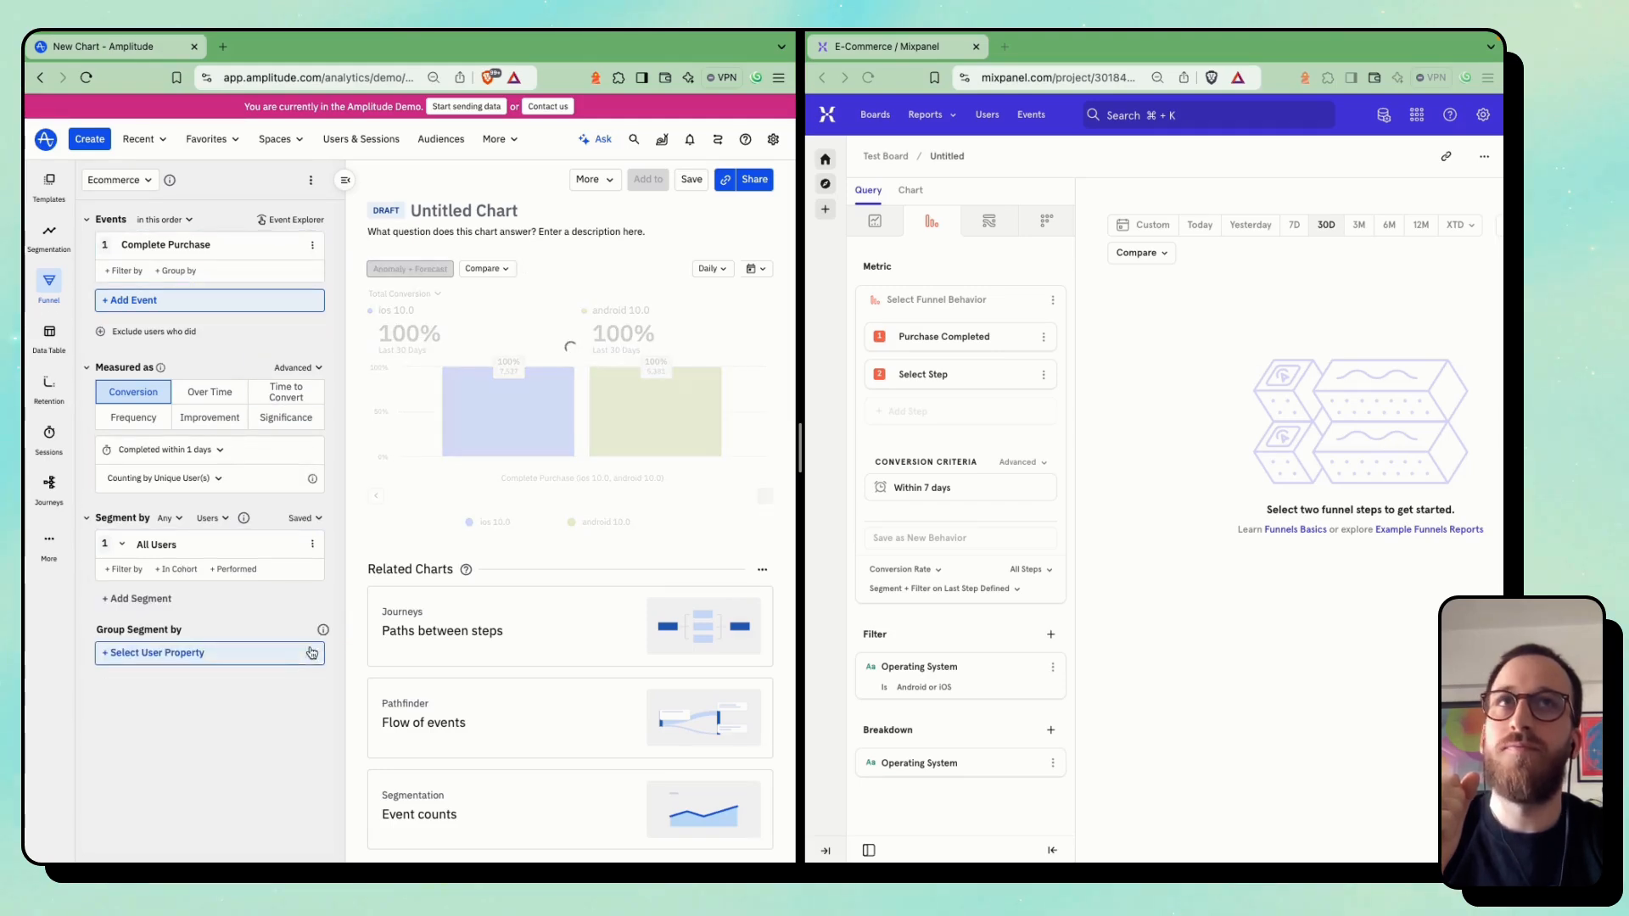
Remove the Operating System filter and the Operating System breakdown from the Mixpanel funnel
left_click(941, 596)
left_click(1031, 666)
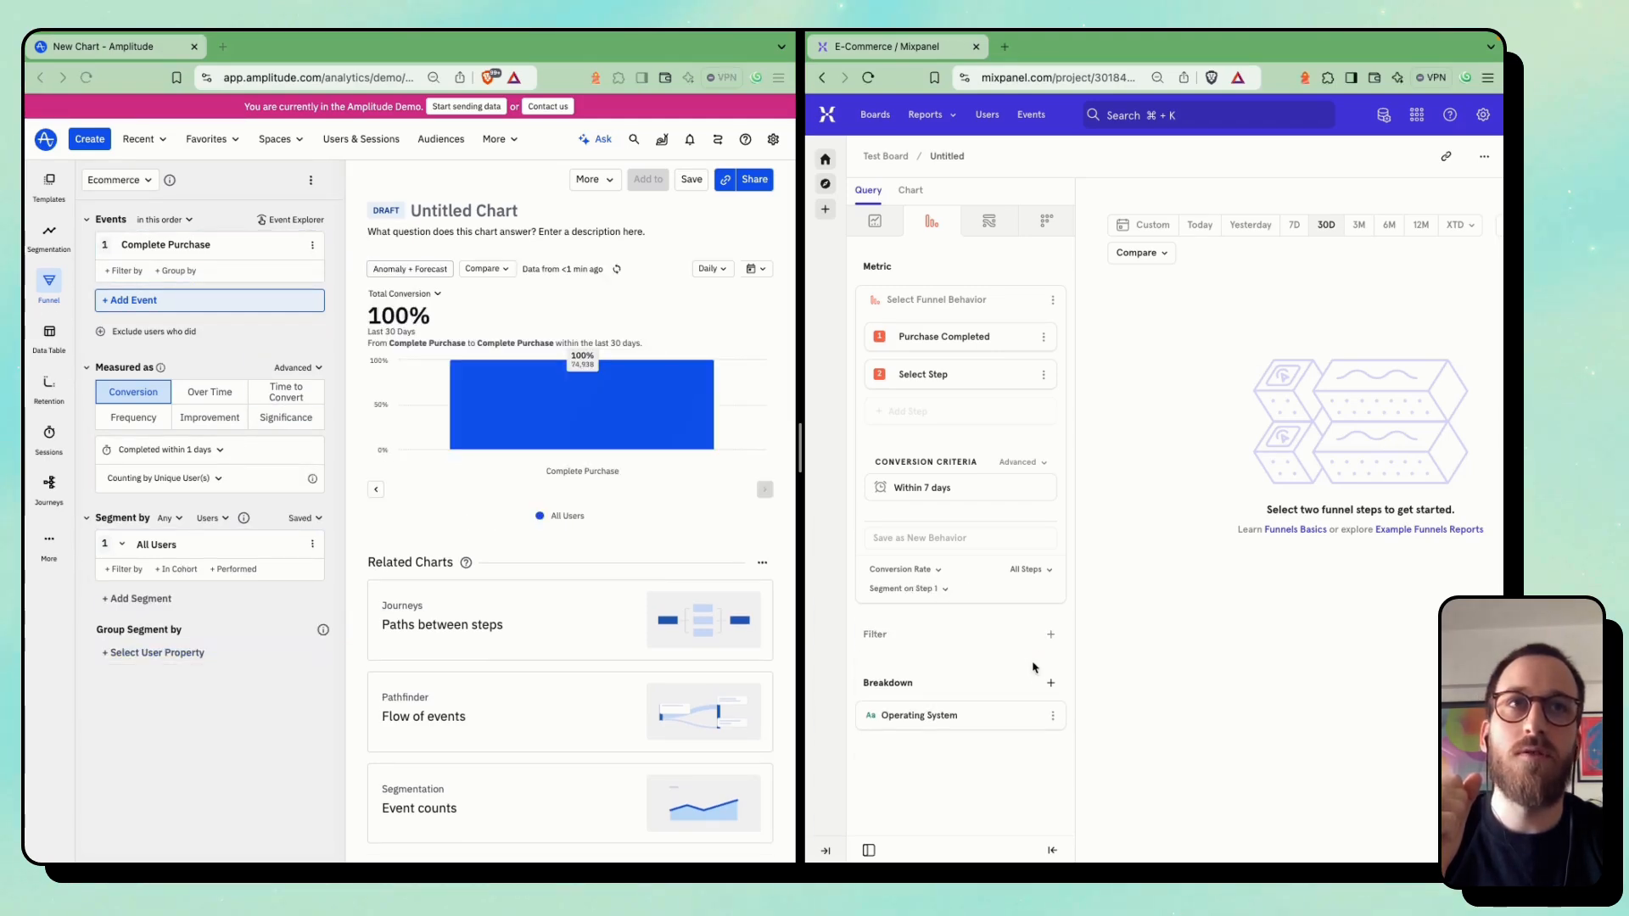
left_click(1031, 713)
Add the Add to Cart event to the Amplitude funnel and move it ahead of Complete Purchase
left_click(167, 252)
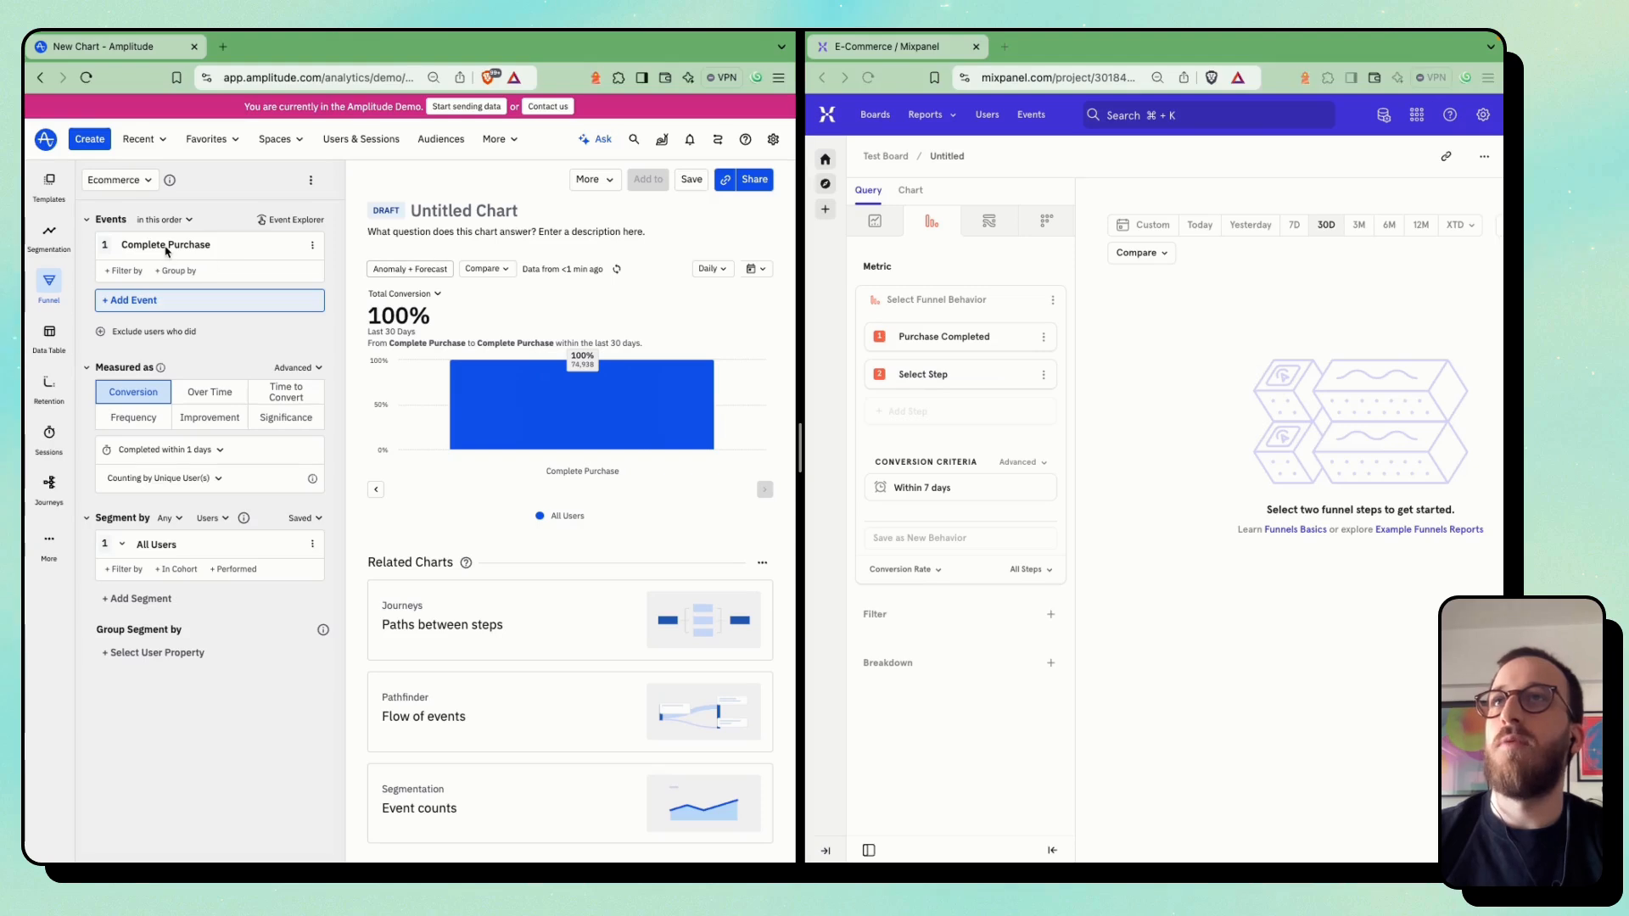
left_click(140, 298)
type("add")
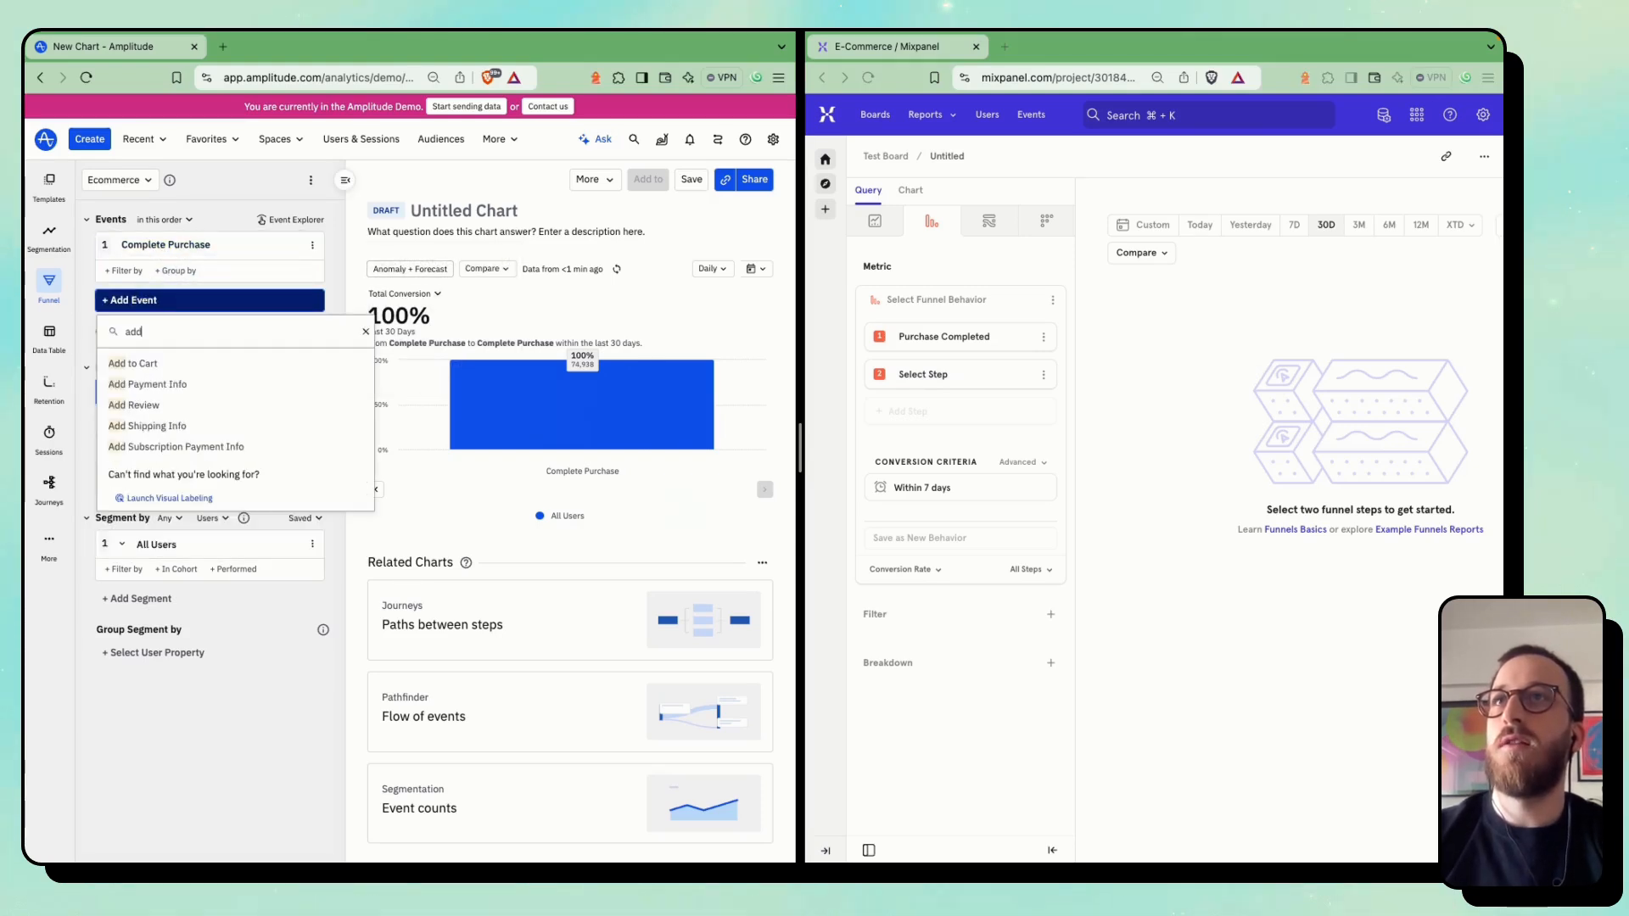
left_click(138, 362)
left_click_drag(108, 307, 108, 247)
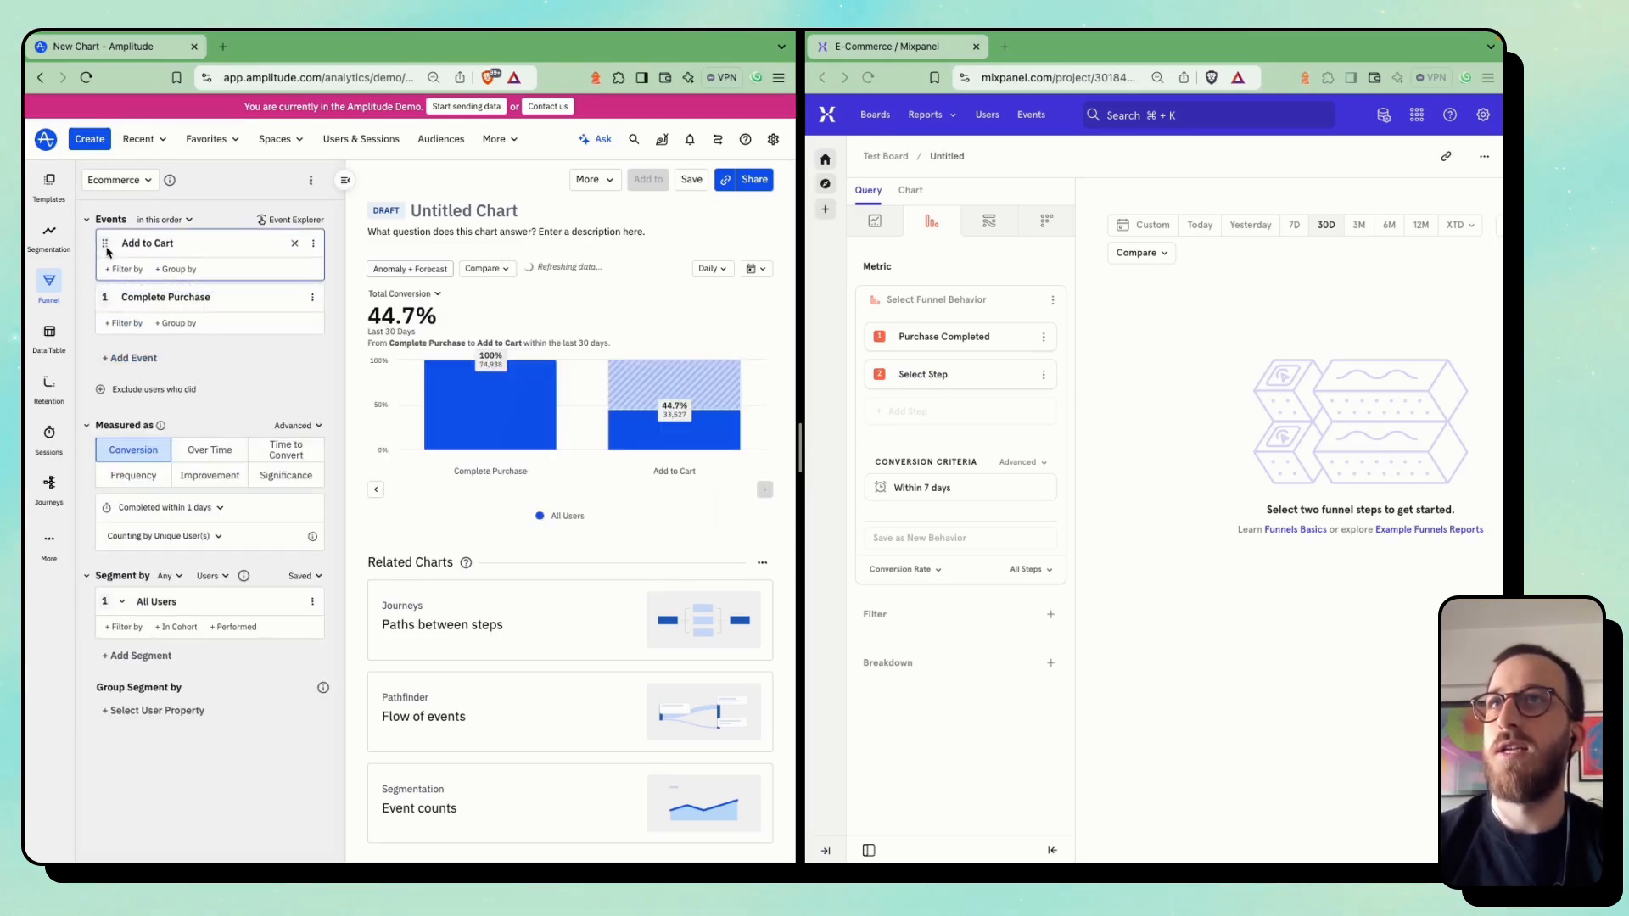
Set the empty Mixpanel funnel step to Product Added and reorder it before Purchase Completed
left_click(963, 382)
left_click(963, 382)
type("produ")
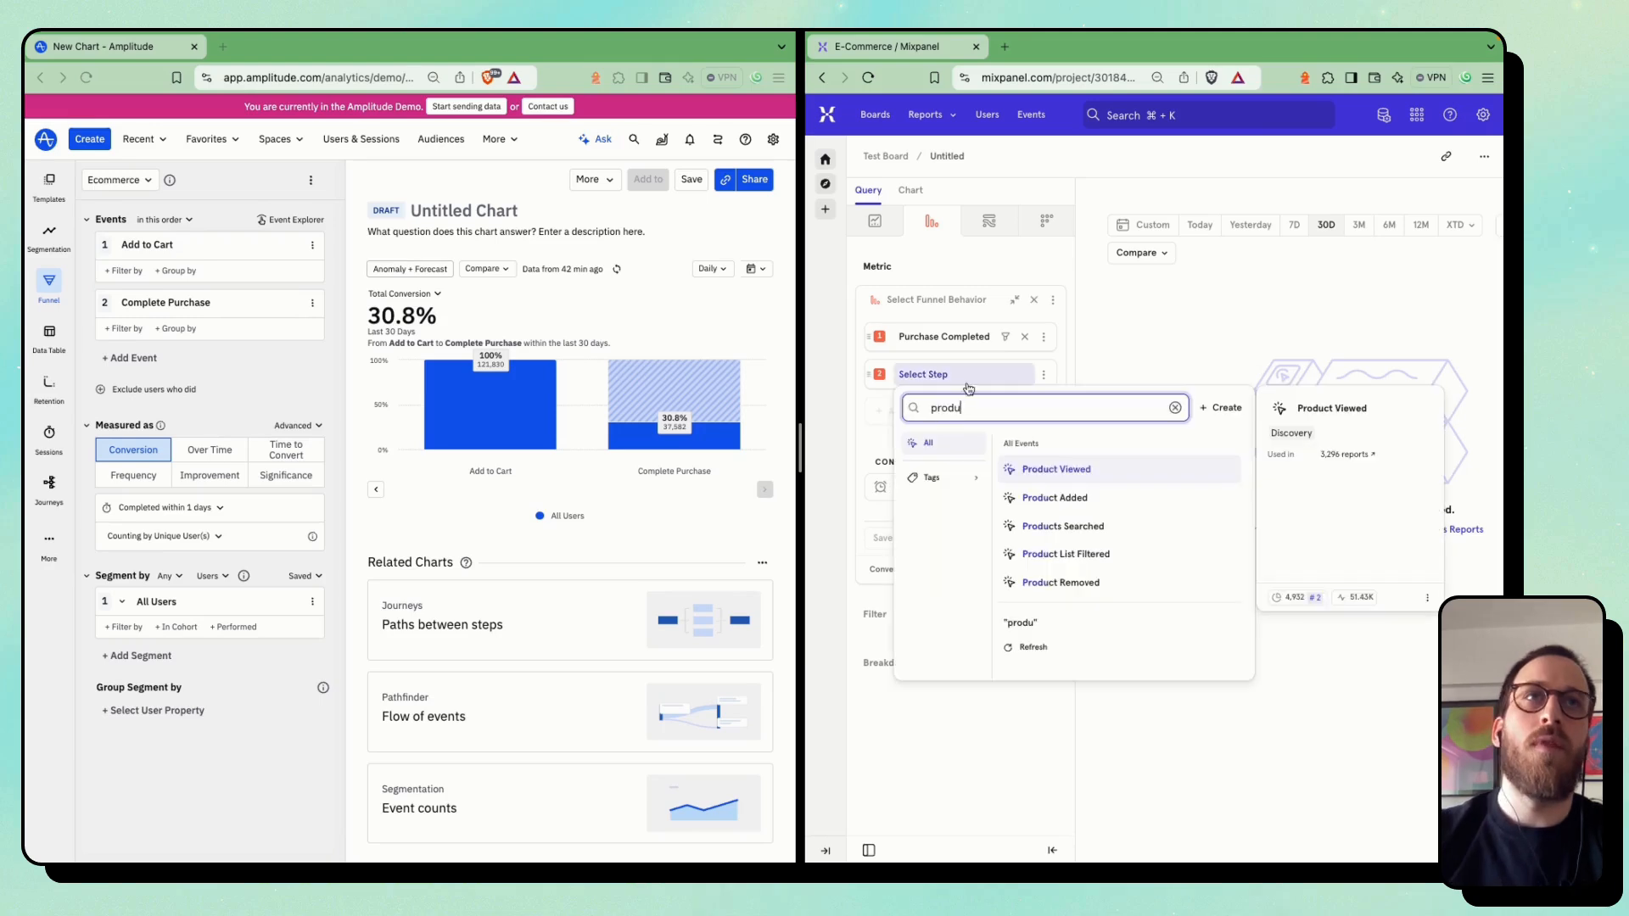
left_click(1035, 497)
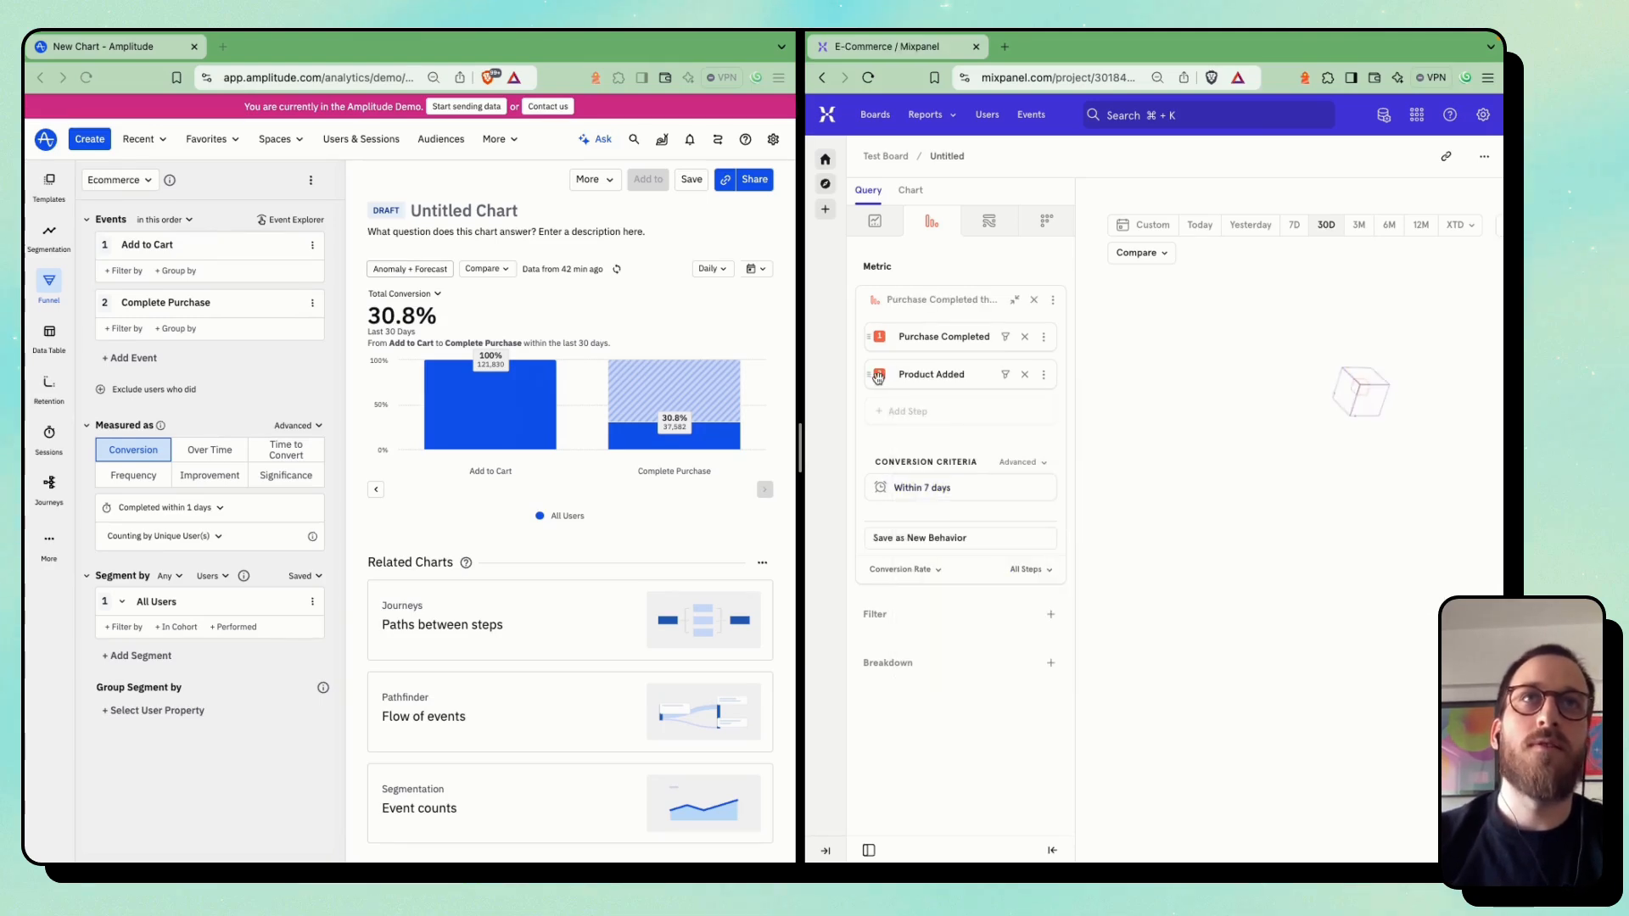
left_click_drag(874, 337, 877, 374)
Display the Mixpanel funnel as a Funnel Steps chart and compare it with the Amplitude funnel
scroll(1188, 382, "right", 3)
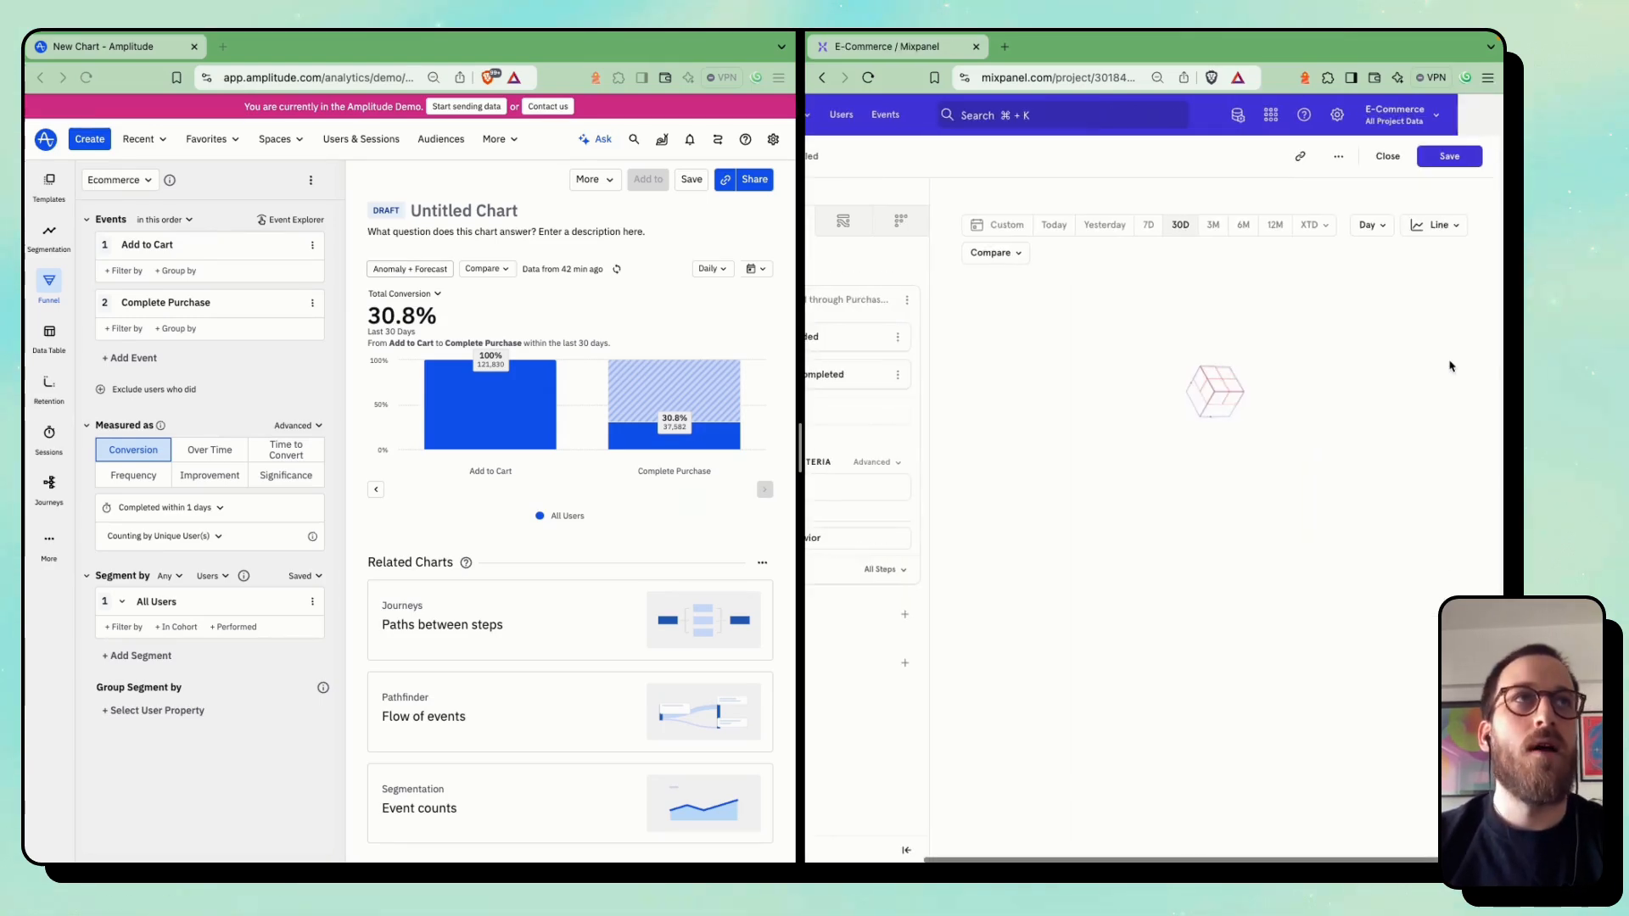
left_click(1442, 226)
left_click(1461, 259)
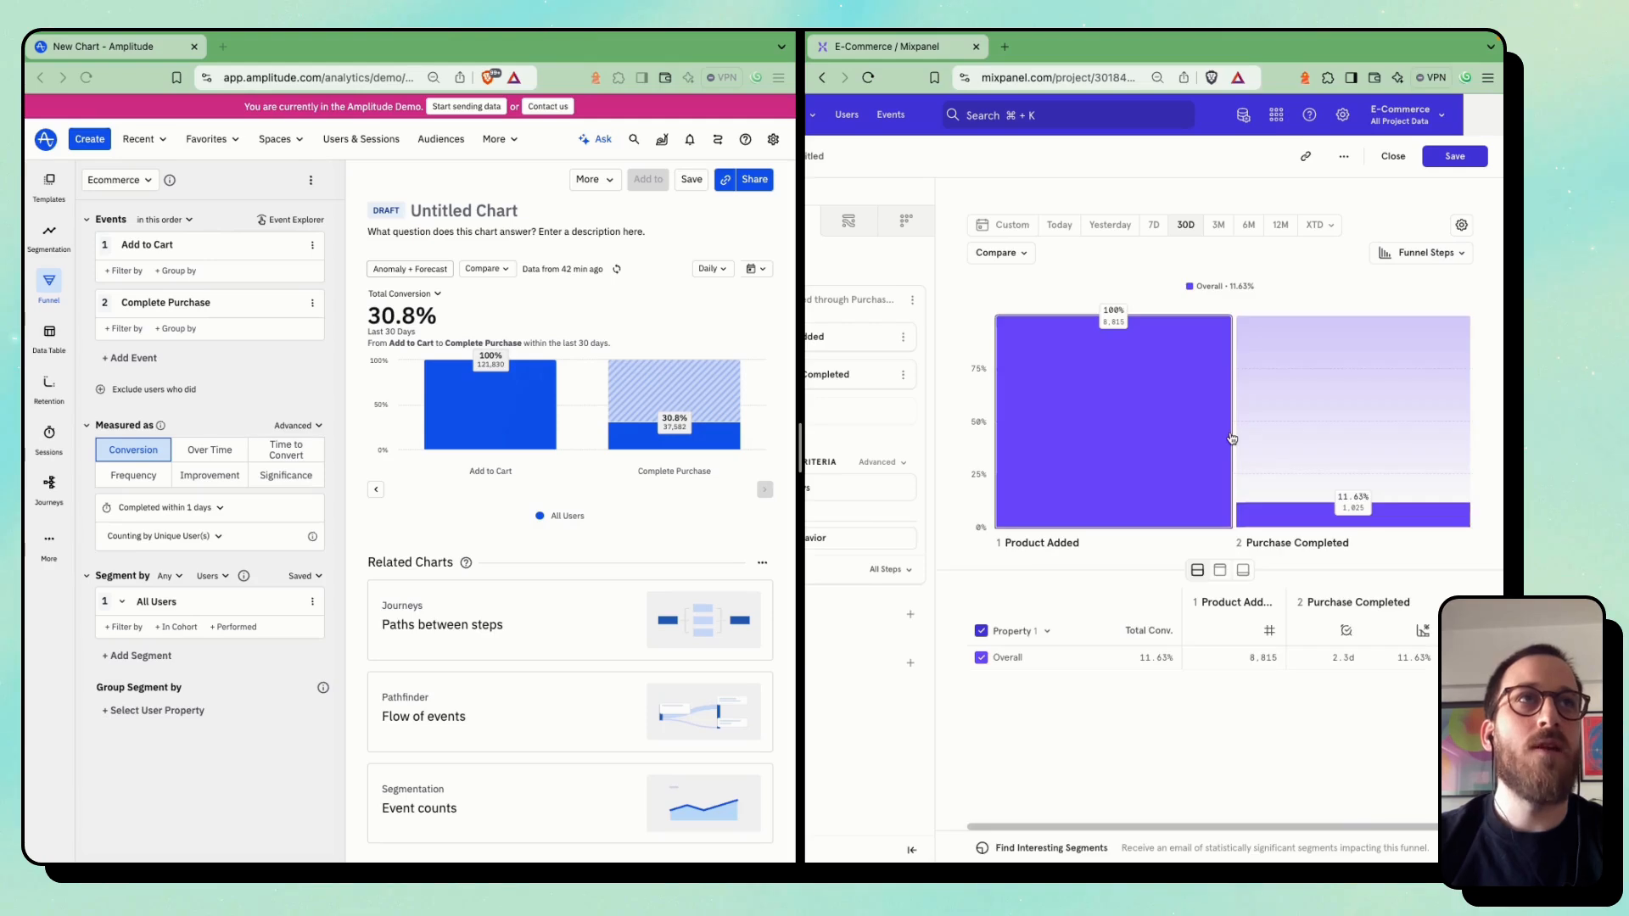
scroll(1232, 439, "left", 2)
scroll(1233, 439, "right", 2)
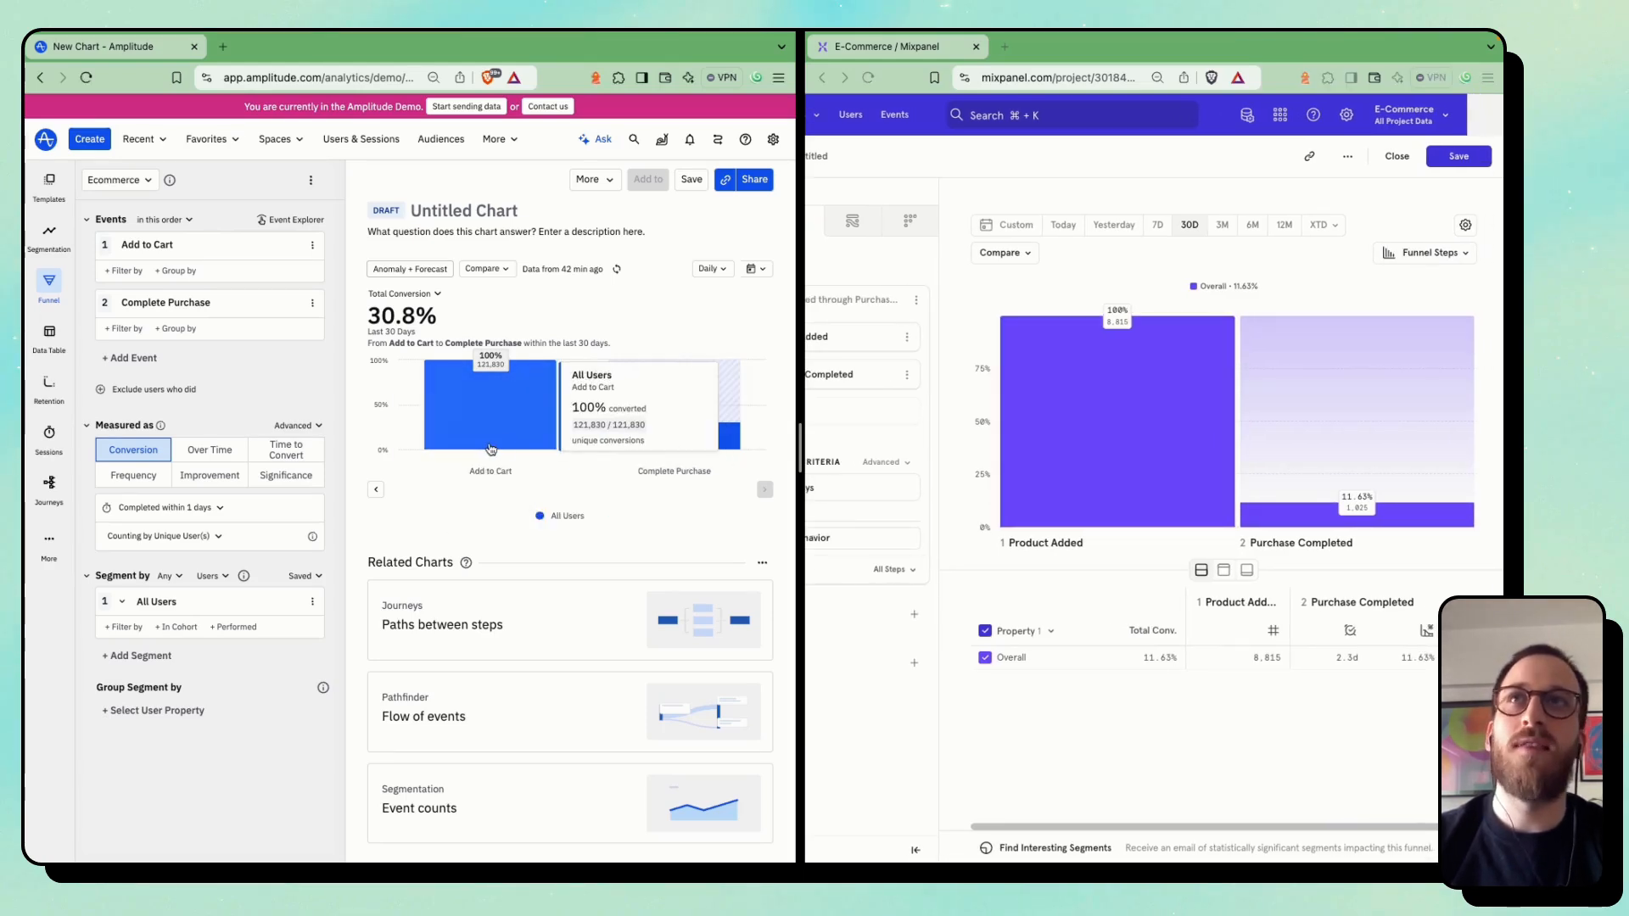
Set the Mixpanel conversion window to 1 session and check which time units Amplitude's conversion window offers
left_click(188, 509)
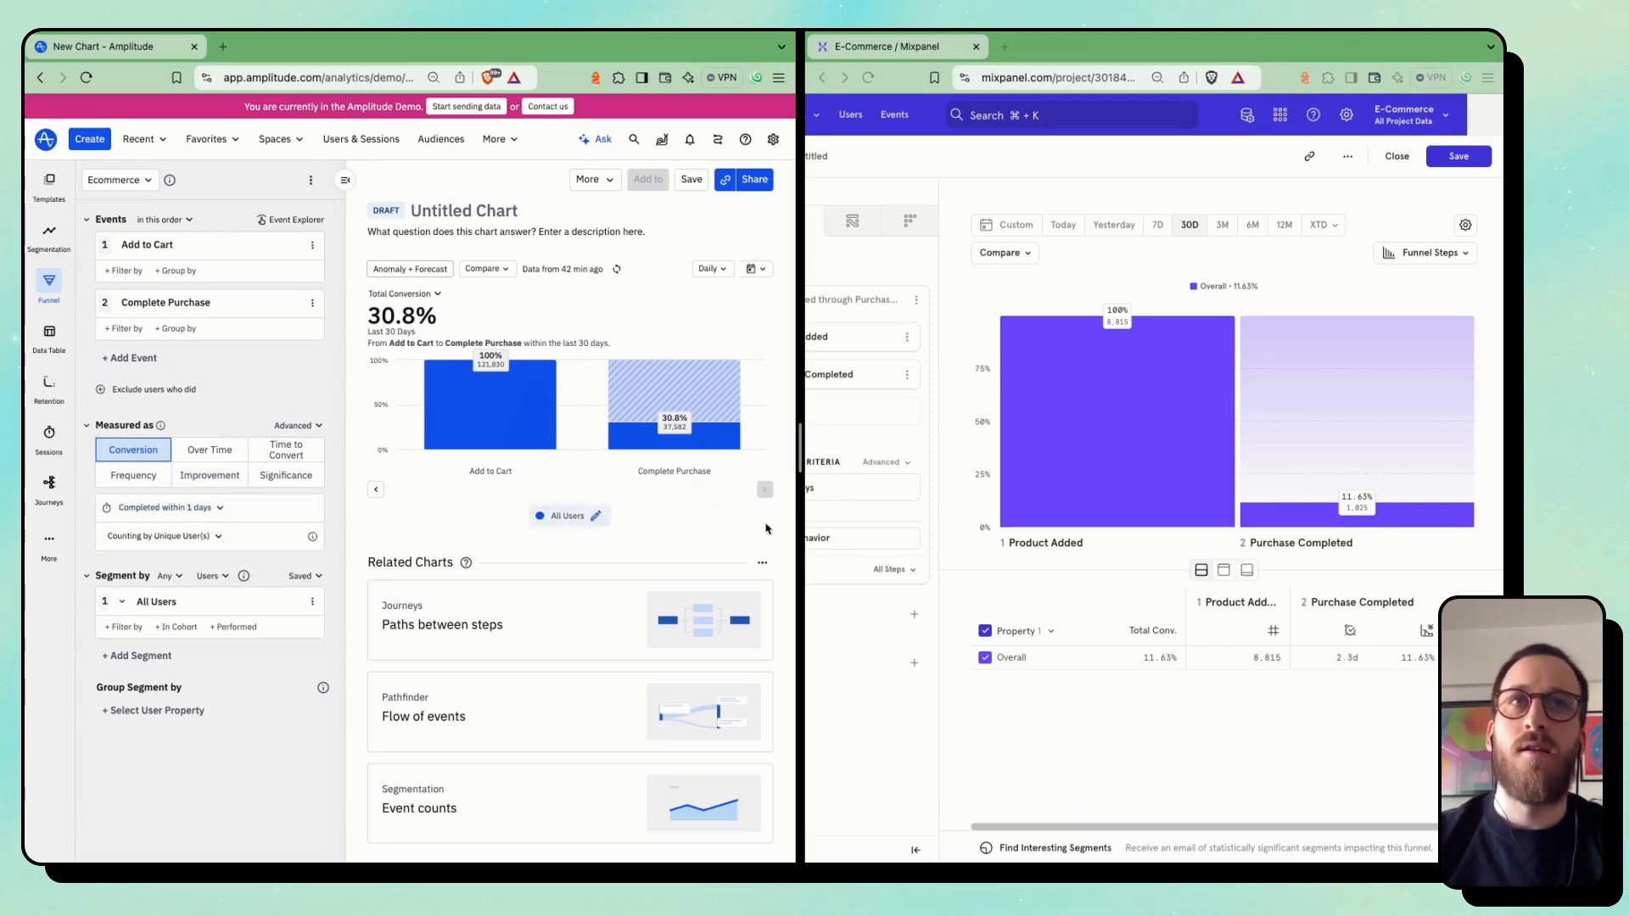
scroll(920, 527, "left", 2)
left_click(928, 495)
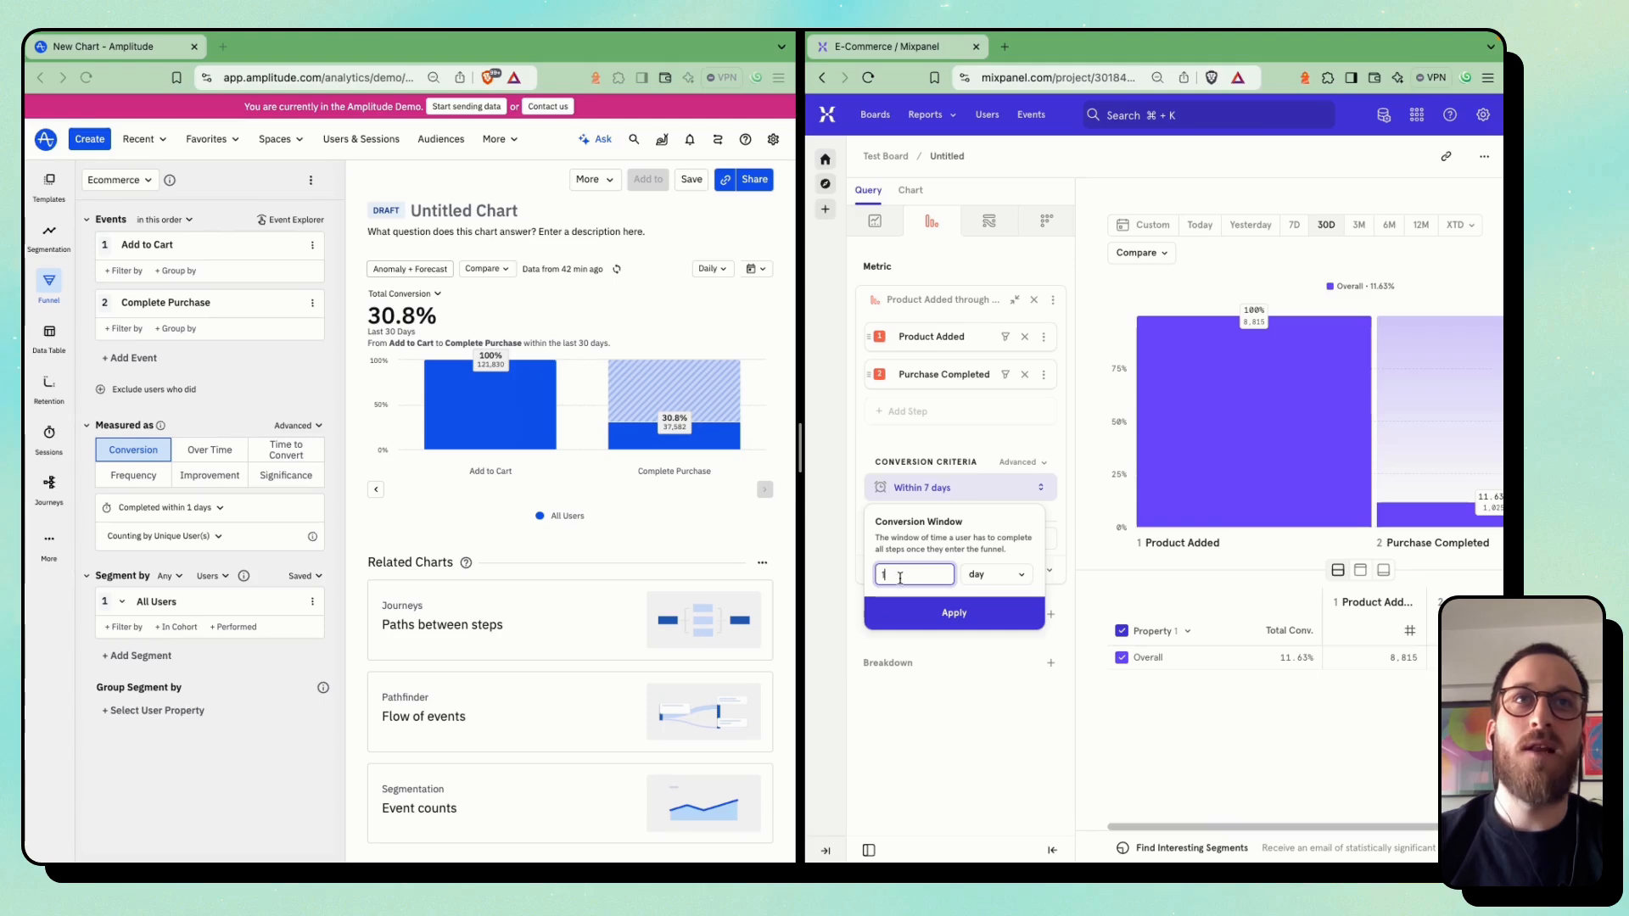
left_click(998, 576)
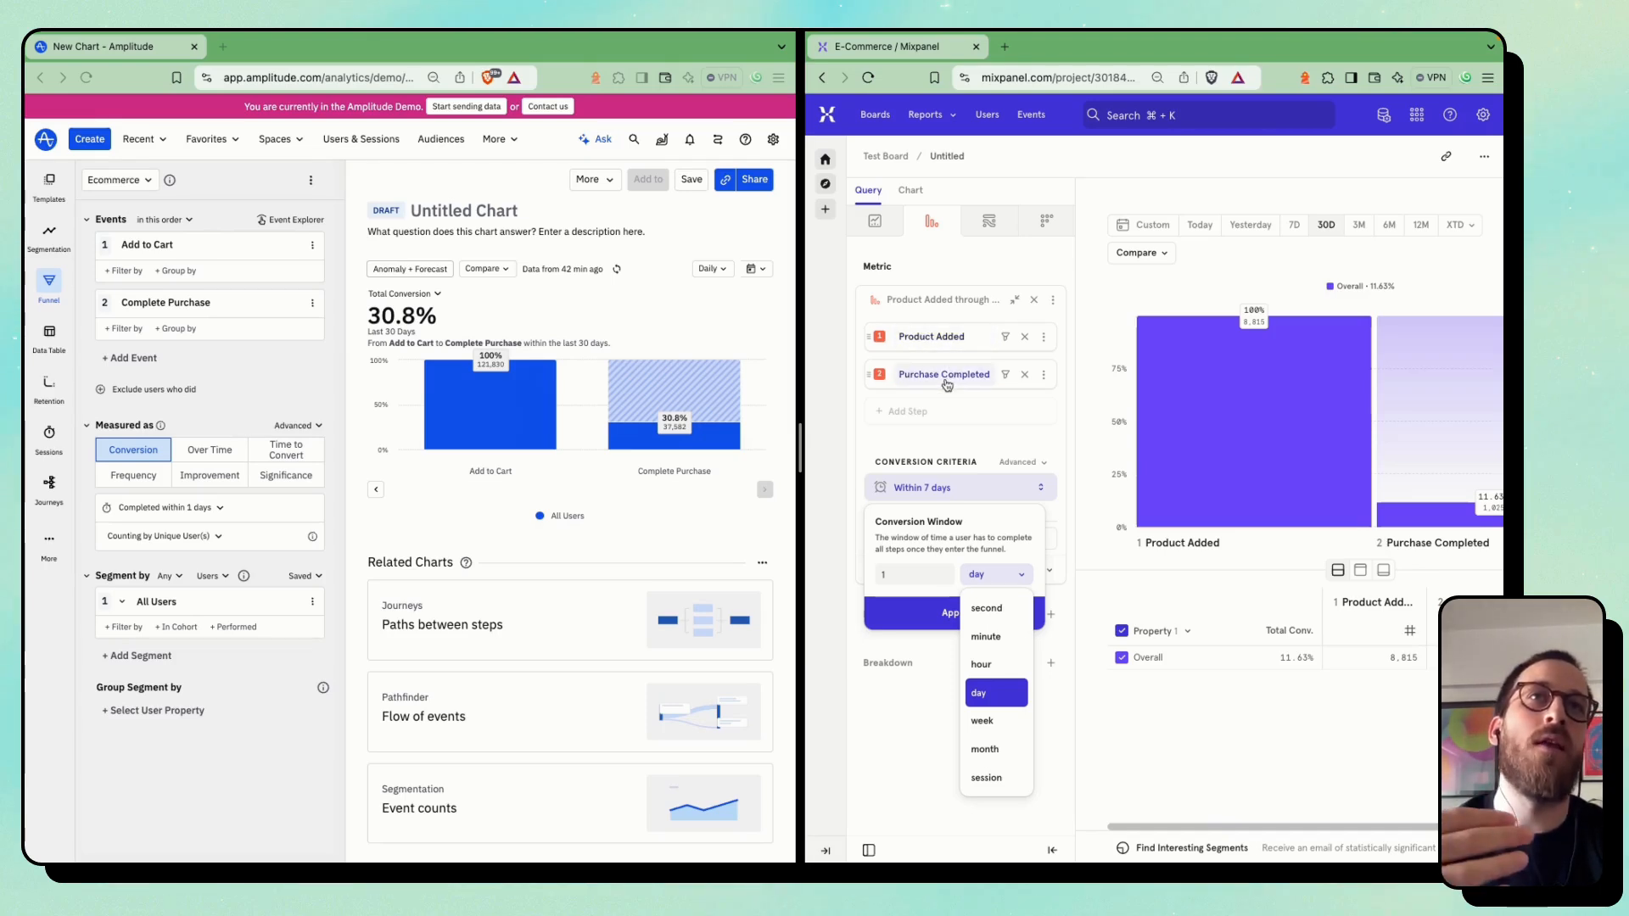
left_click(988, 779)
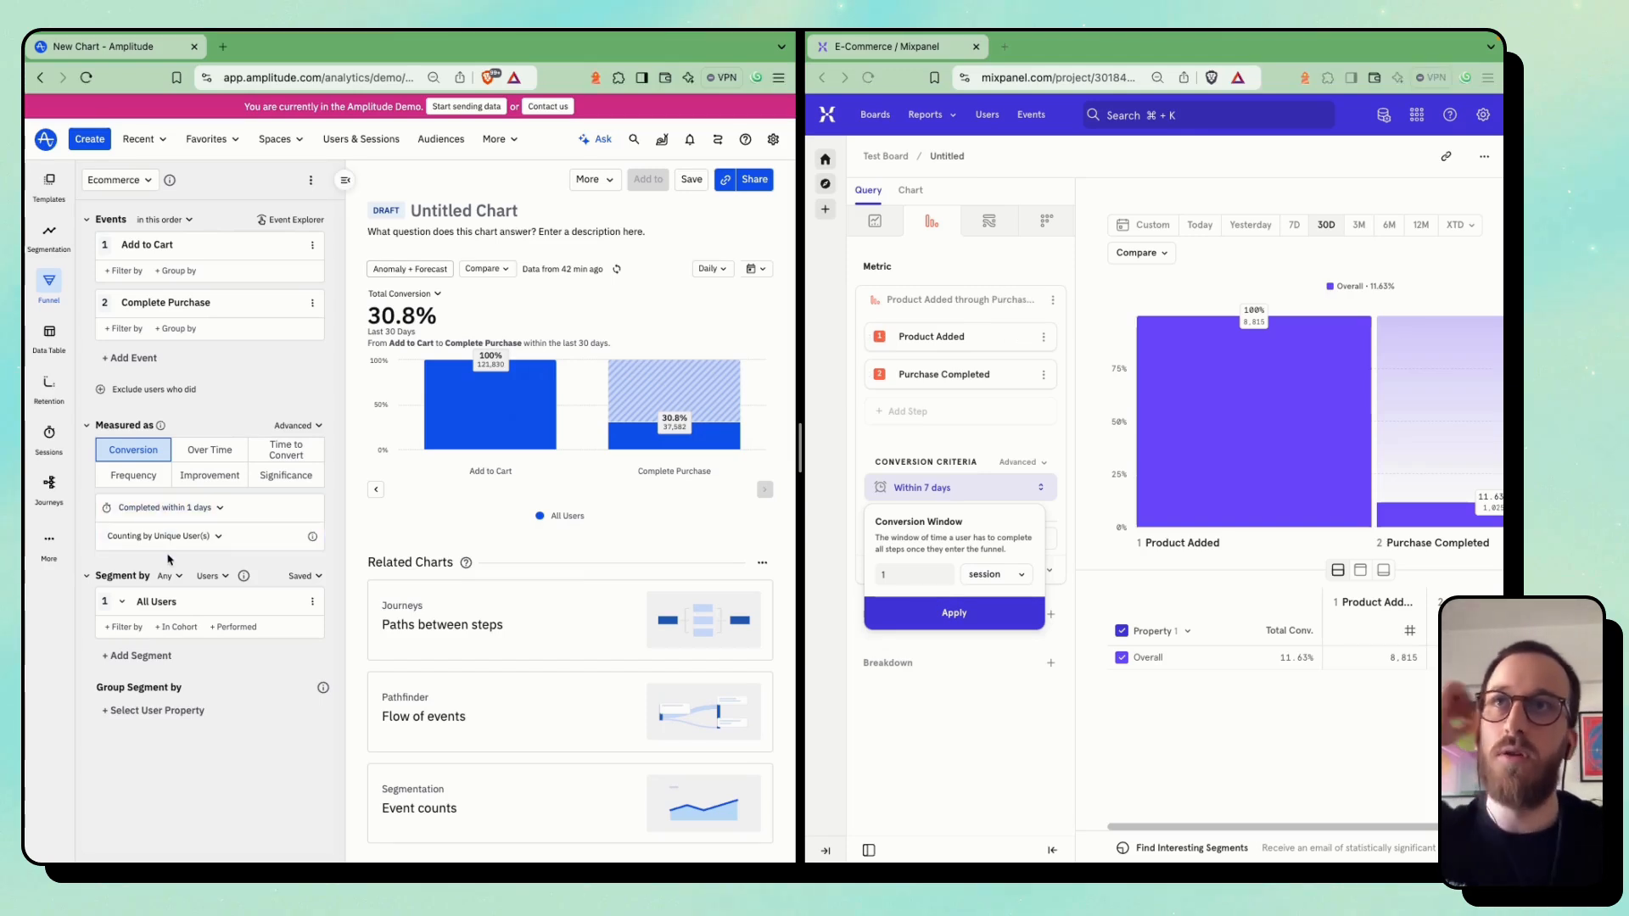
left_click(209, 512)
left_click(202, 562)
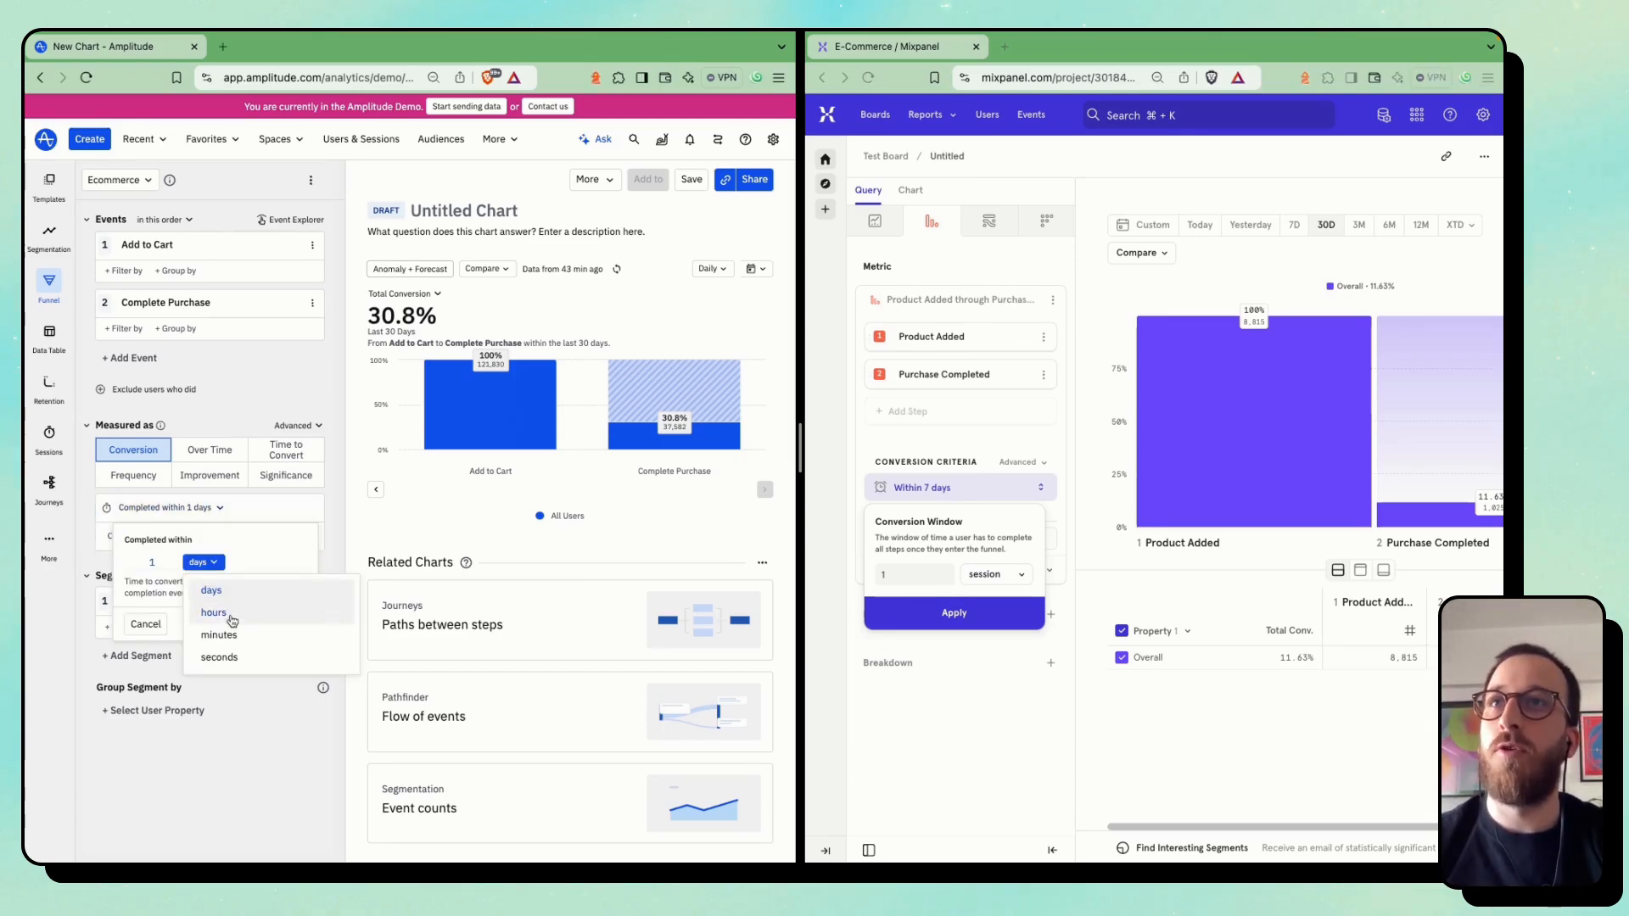
left_click(241, 744)
left_click(917, 616)
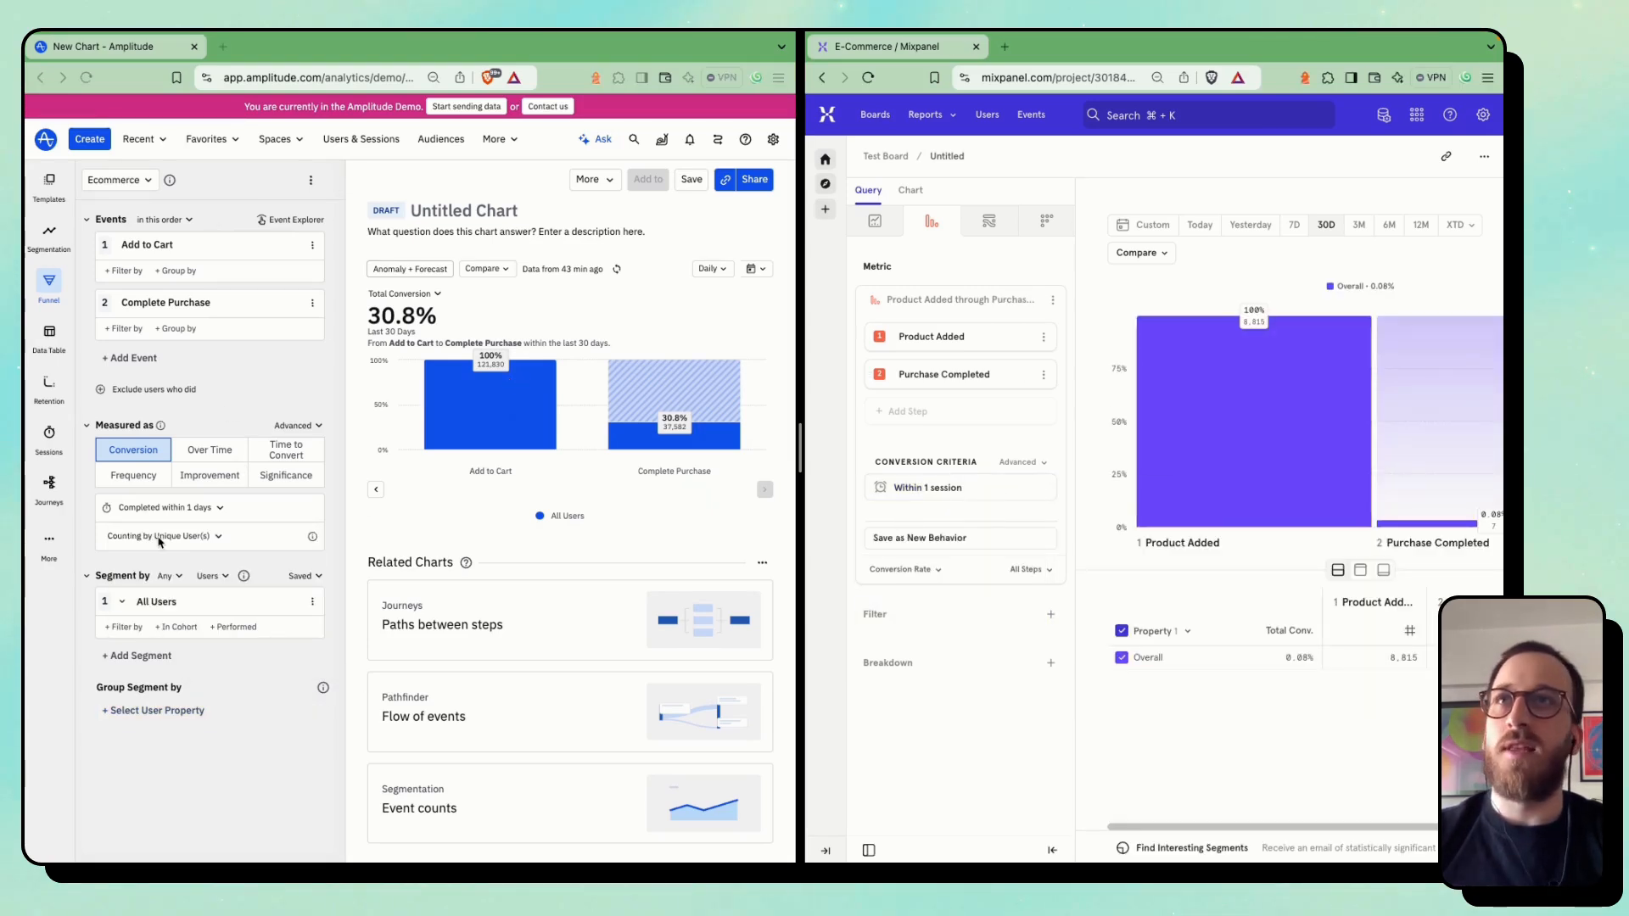
Measure the Amplitude funnel Over Time and show the Mixpanel funnel as a Line chart
left_click(210, 476)
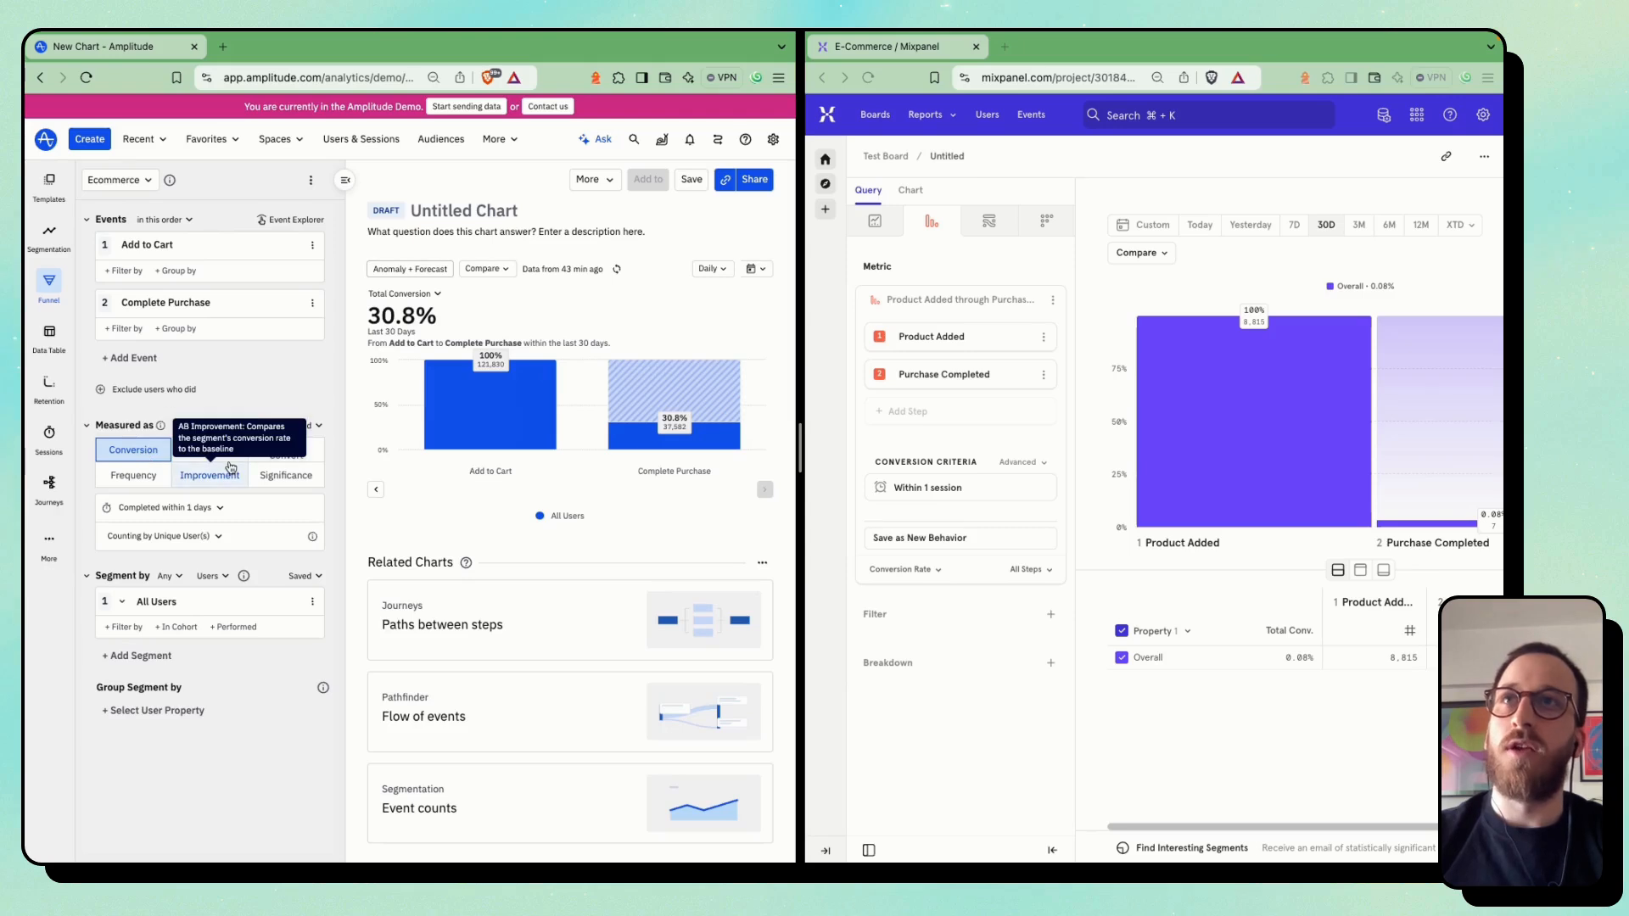
left_click(218, 455)
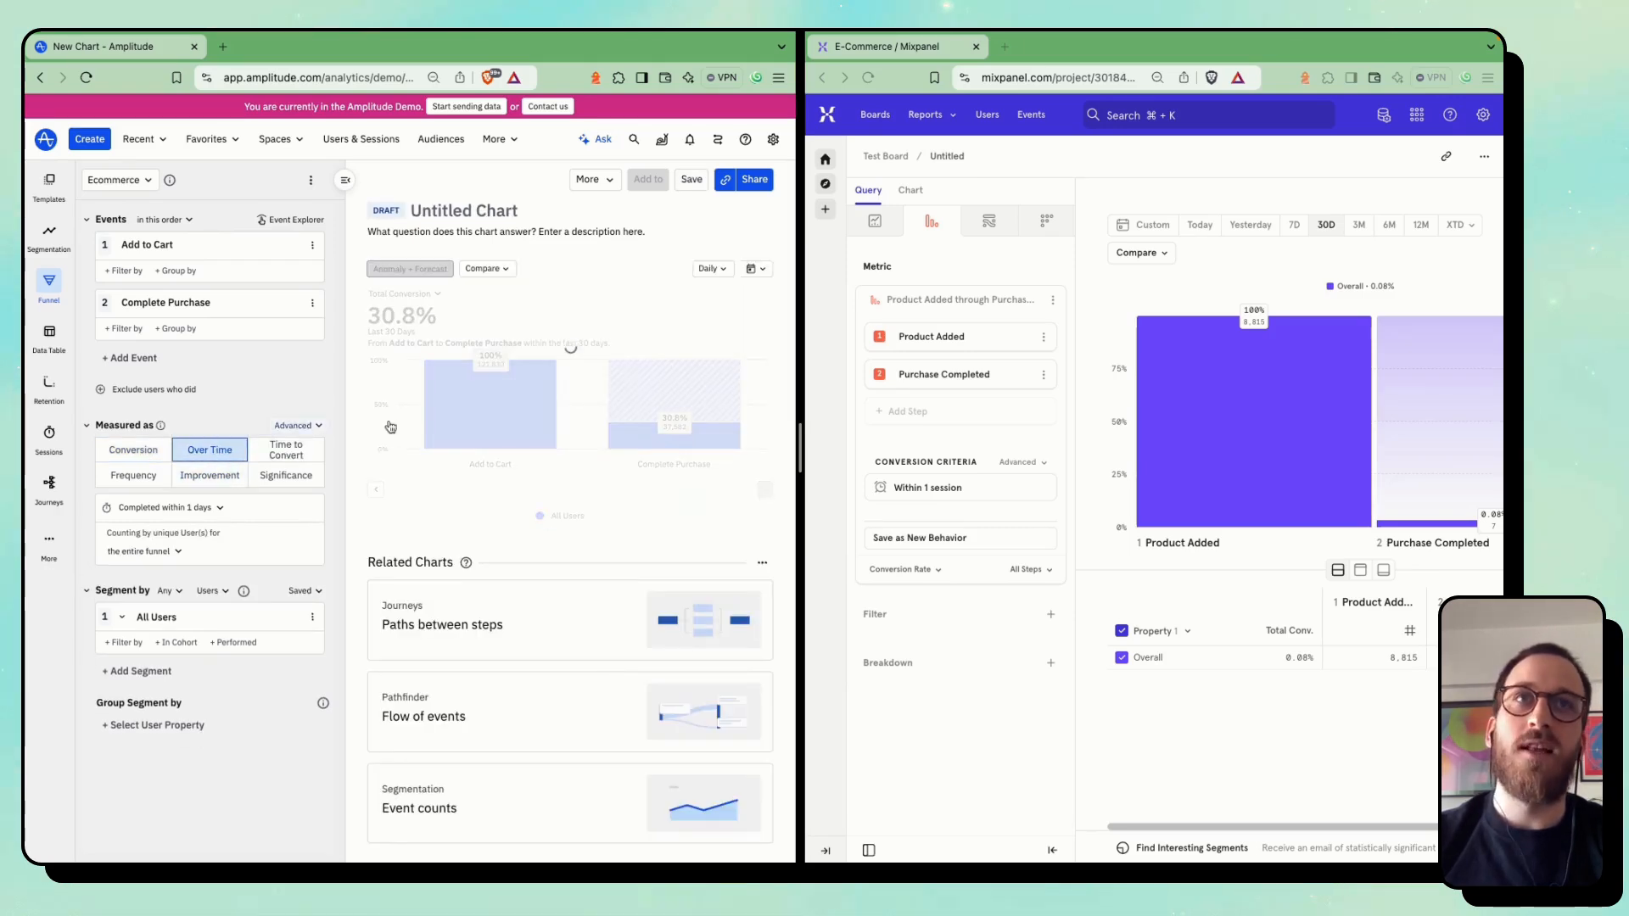
scroll(949, 456, "right", 3)
left_click(1425, 225)
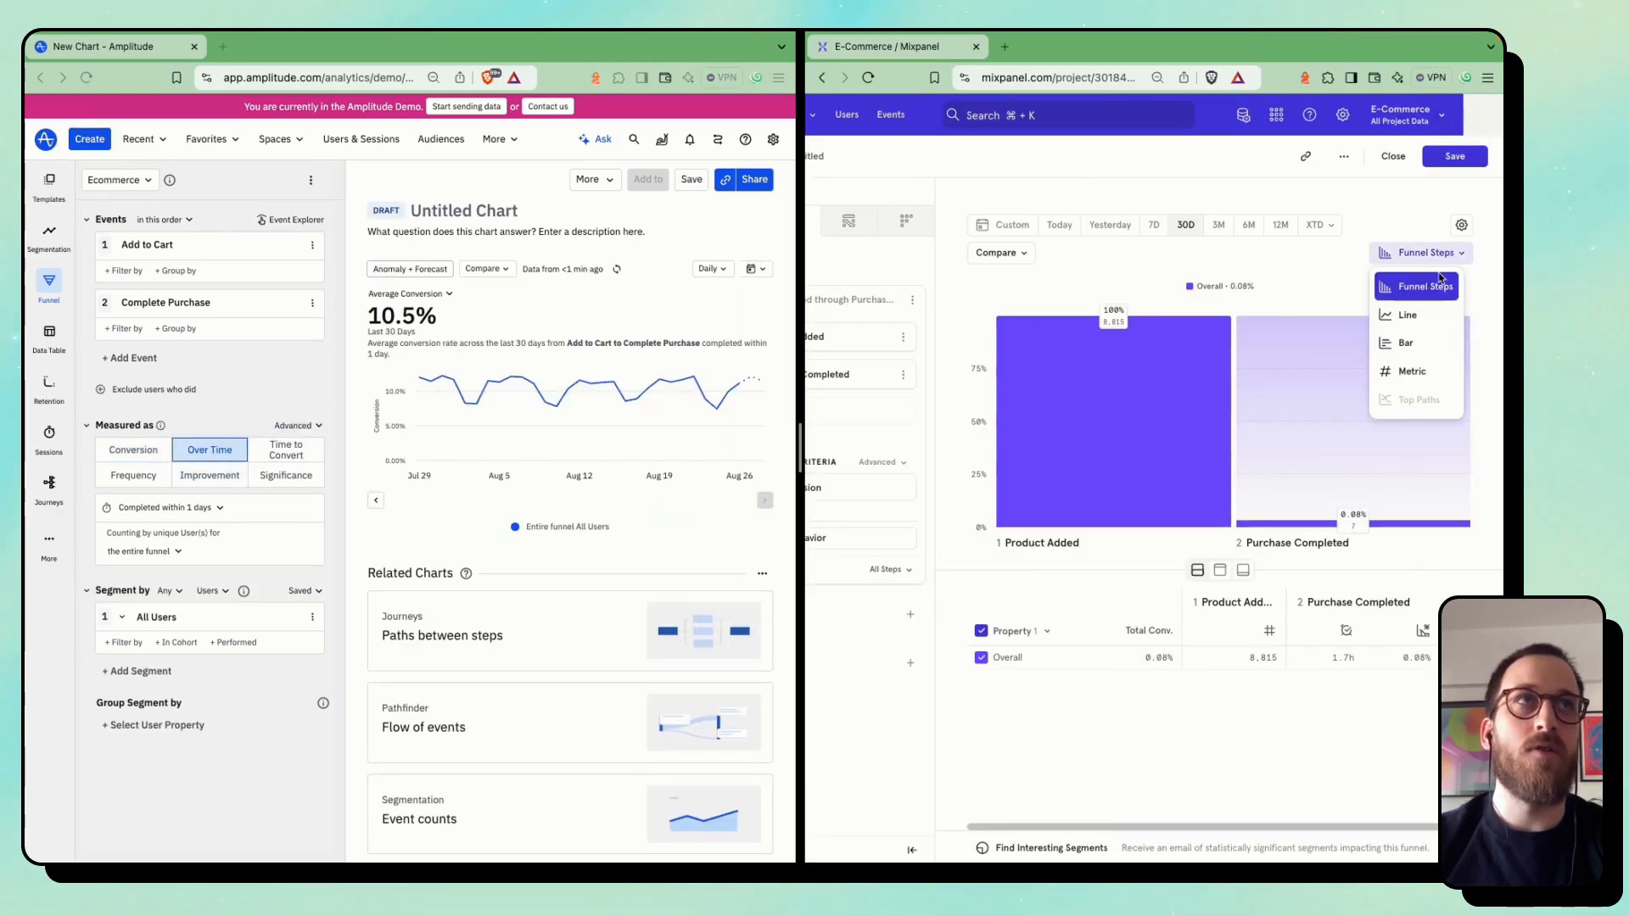
left_click(1405, 320)
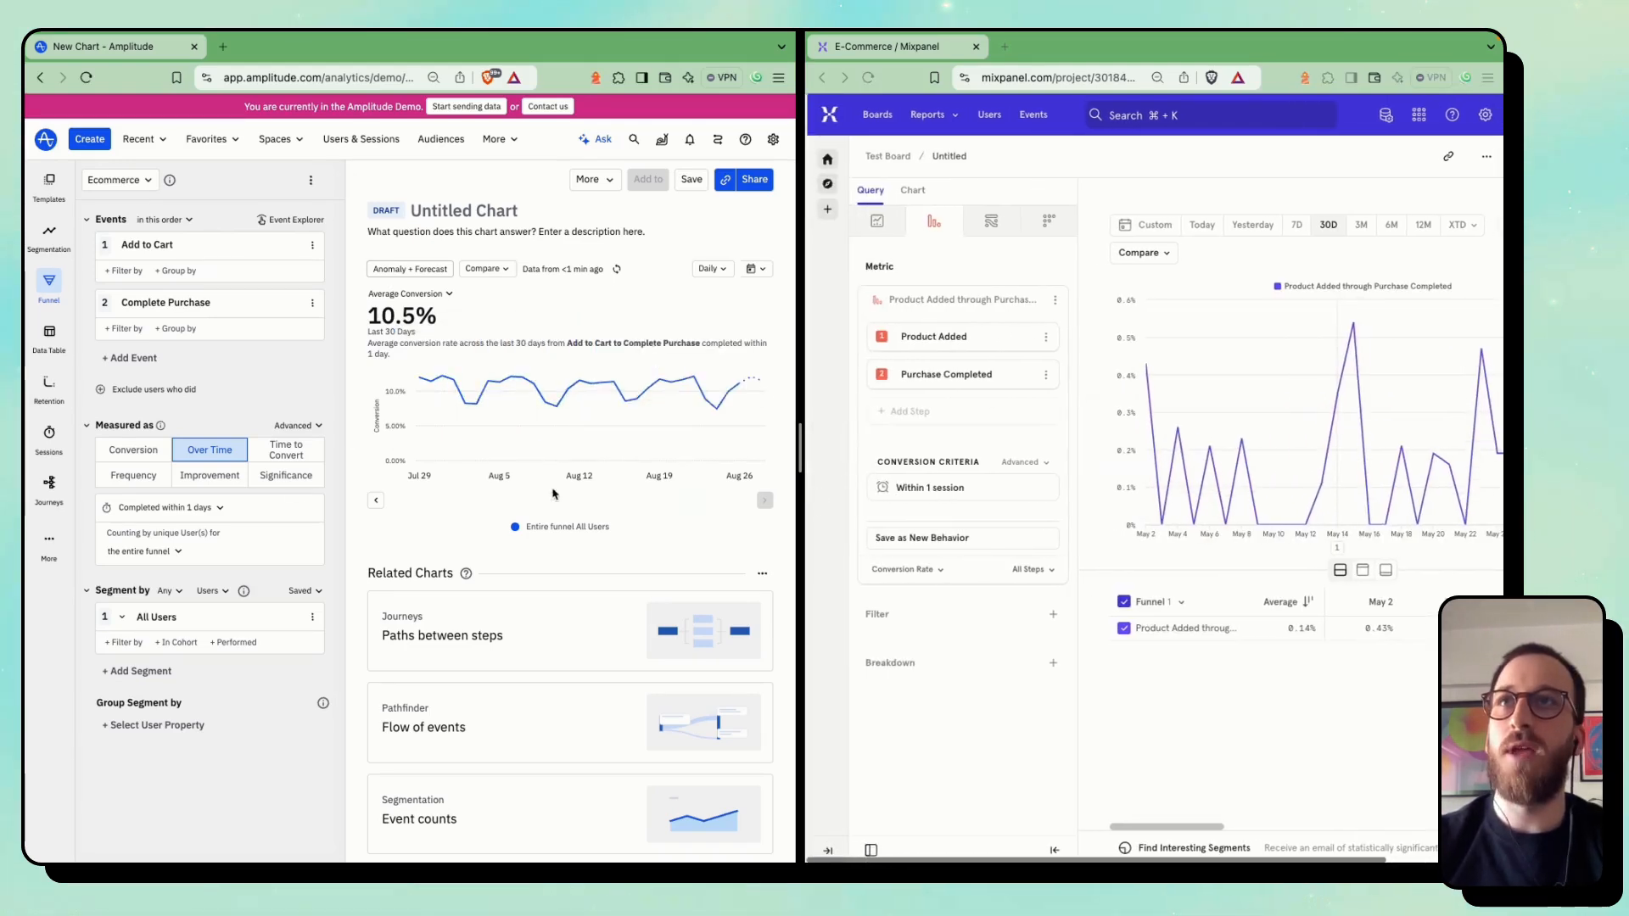
Measure the Amplitude funnel by Frequency and break down the Mixpanel funnel by Frequency per User of Product Added
left_click(124, 483)
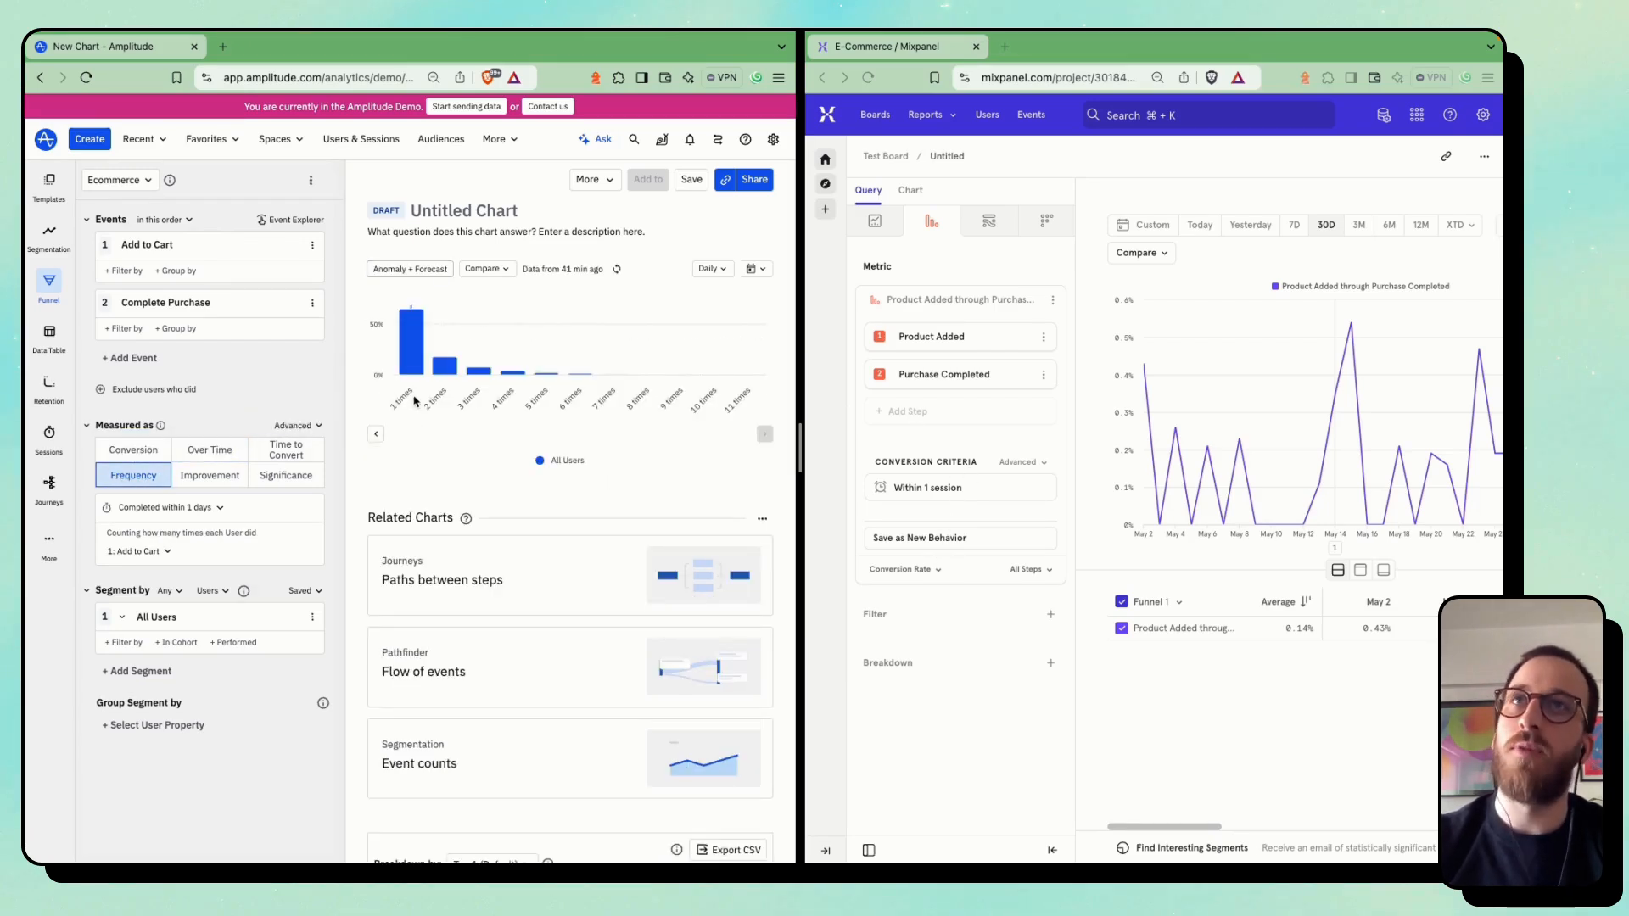
left_click(405, 344)
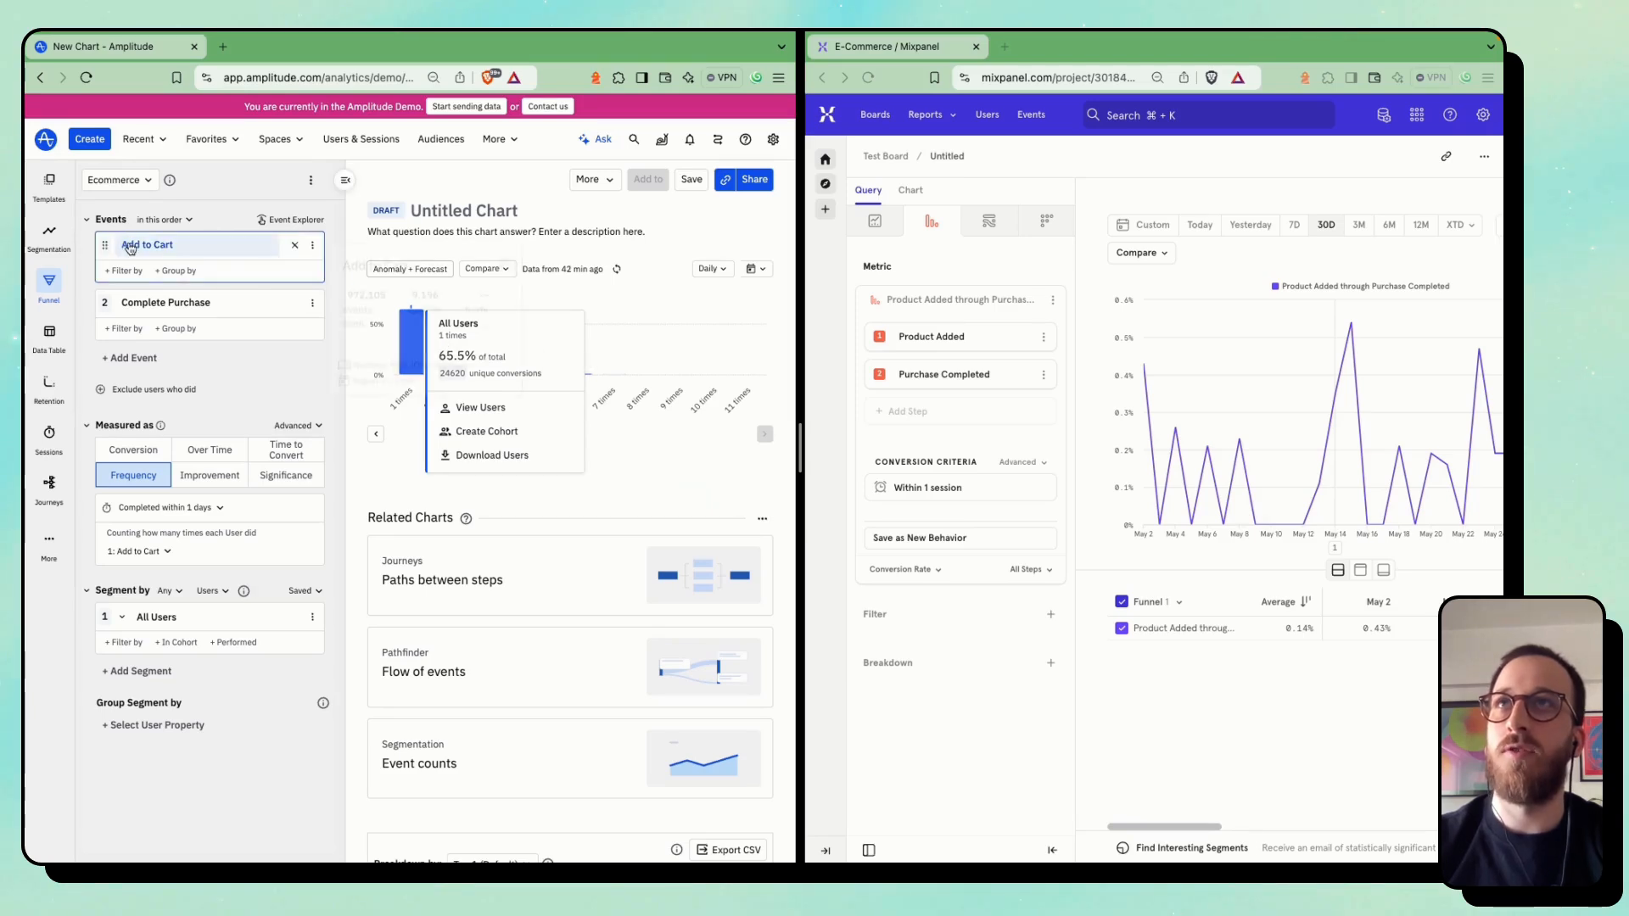
left_click(938, 663)
left_click(923, 511)
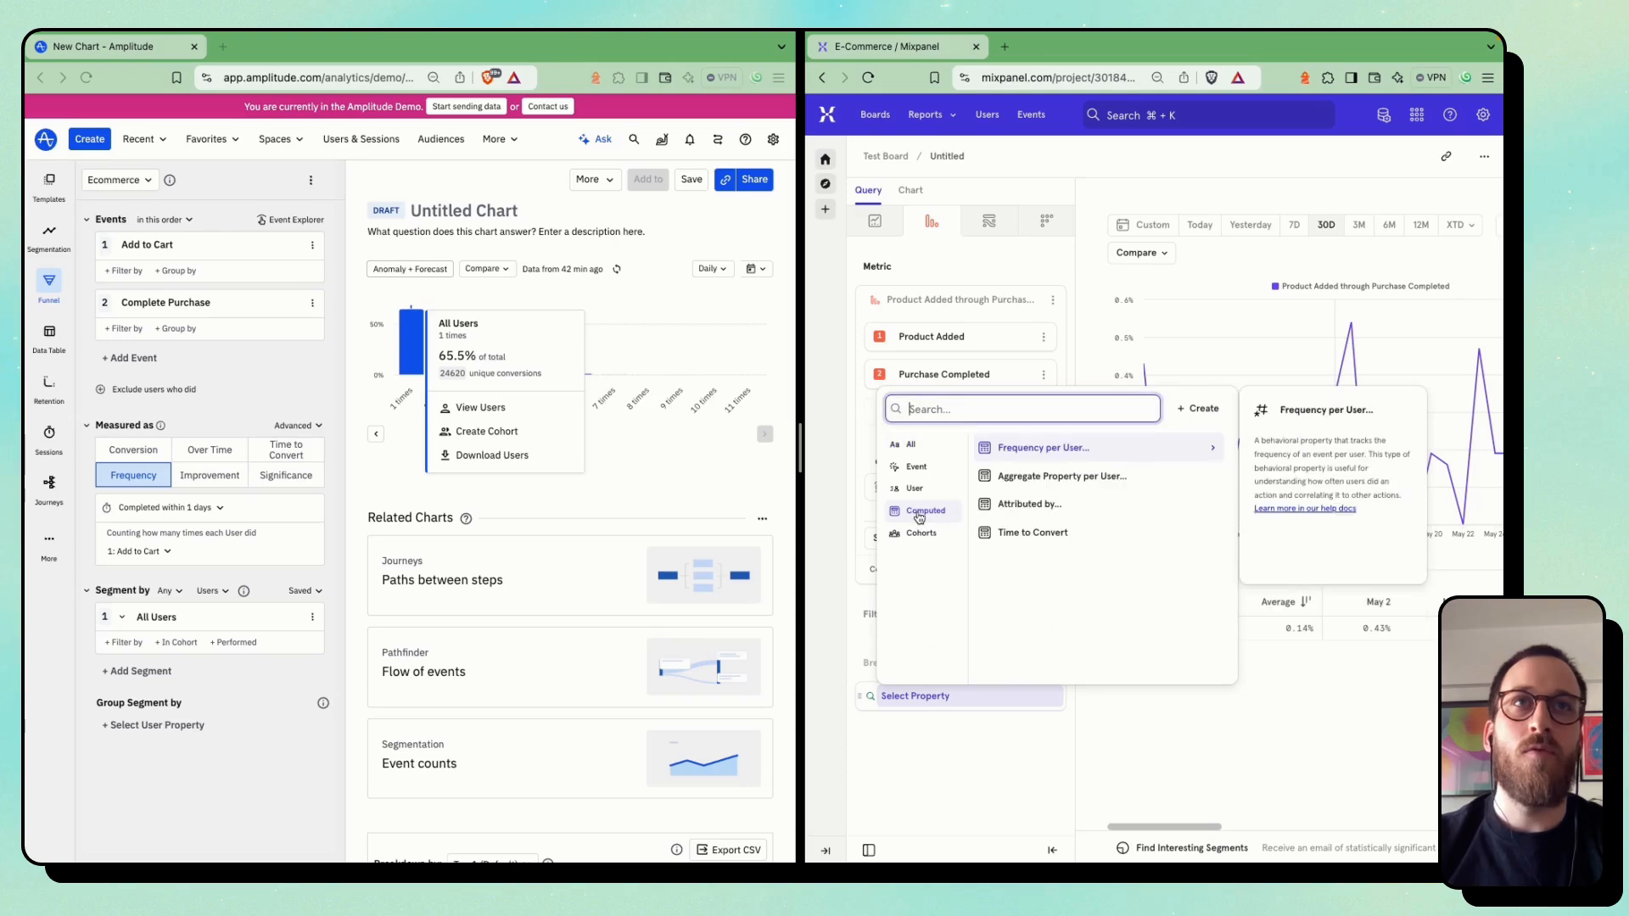
left_click(1066, 449)
left_click(1031, 496)
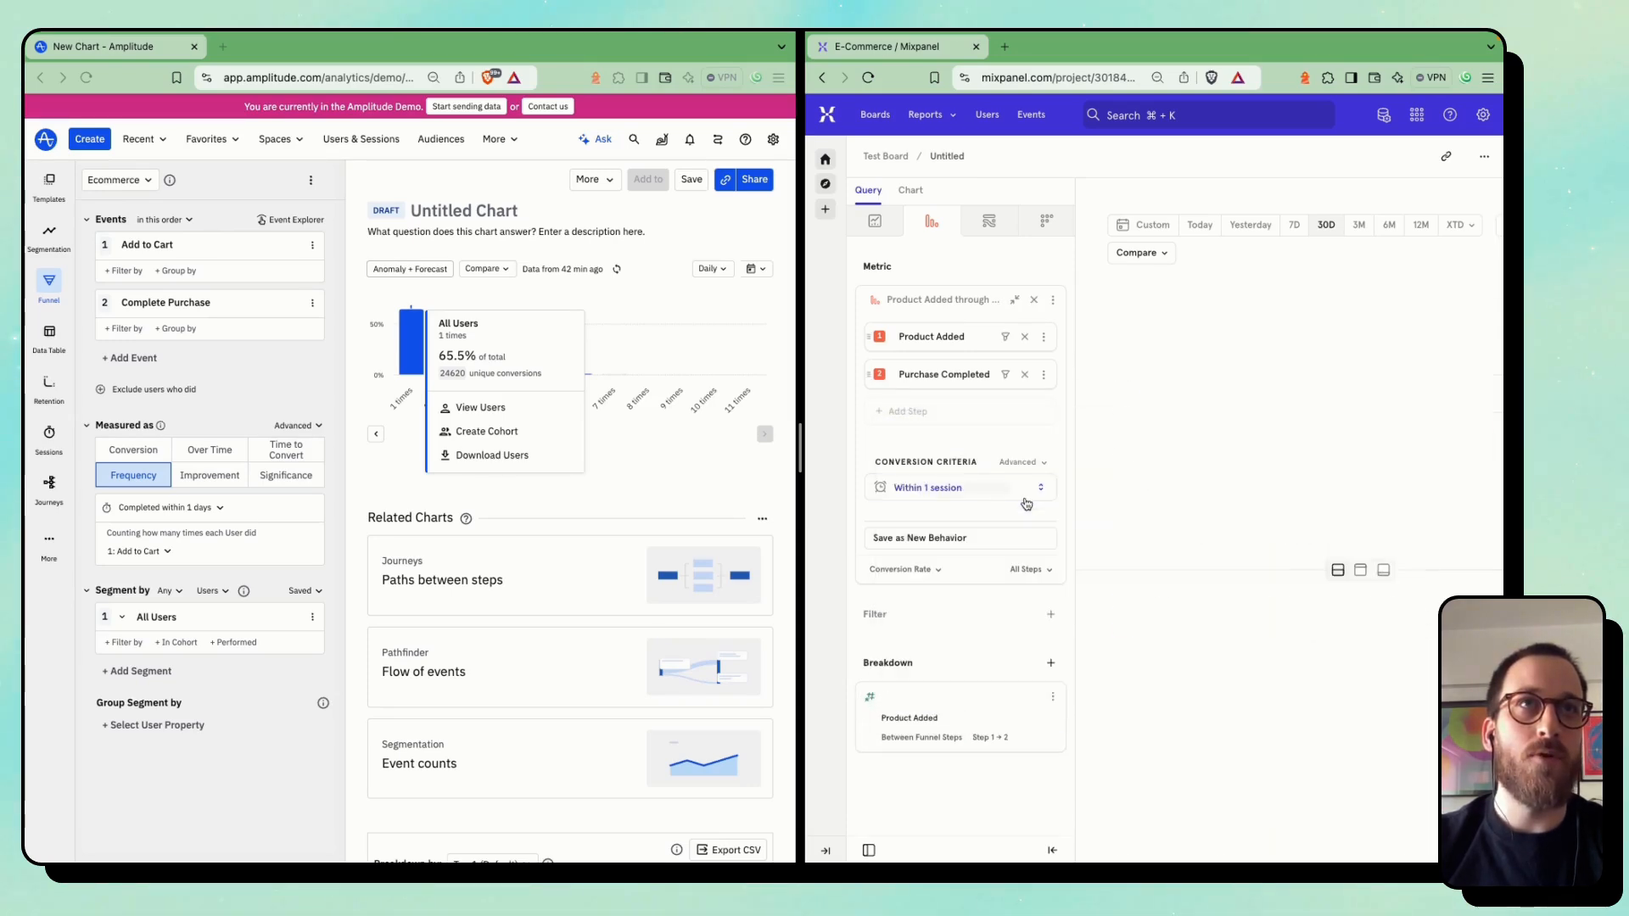
Show the Mixpanel frequency breakdown as a Bar chart and compare it with Amplitude's frequency breakdown table
scroll(1273, 339, "right", 3)
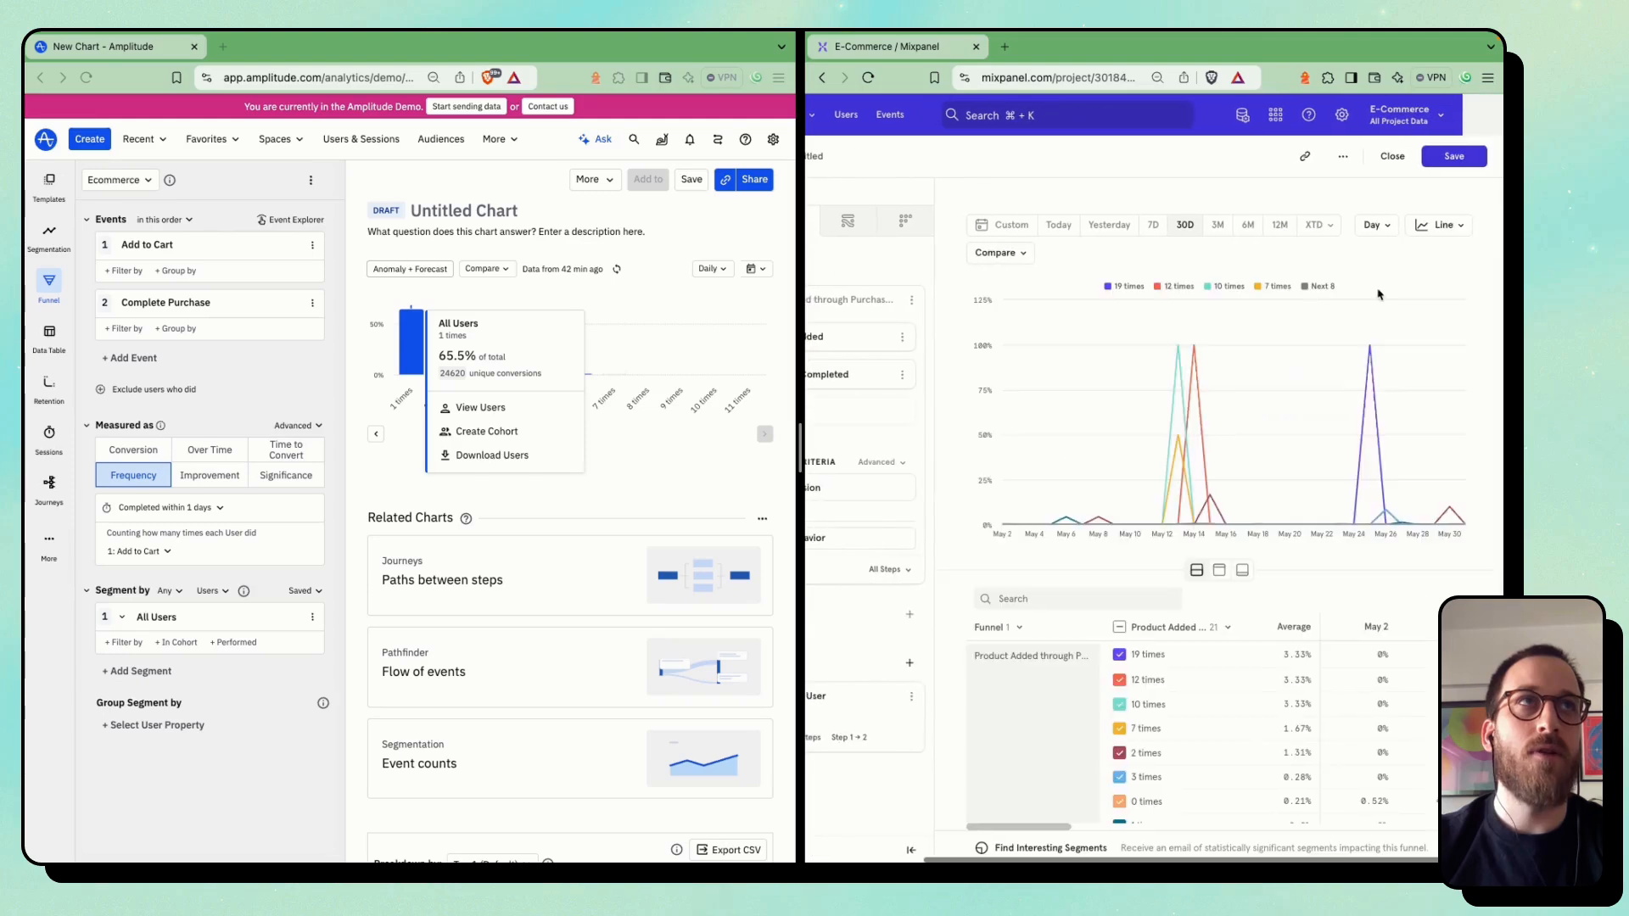
left_click(1449, 225)
left_click(1441, 273)
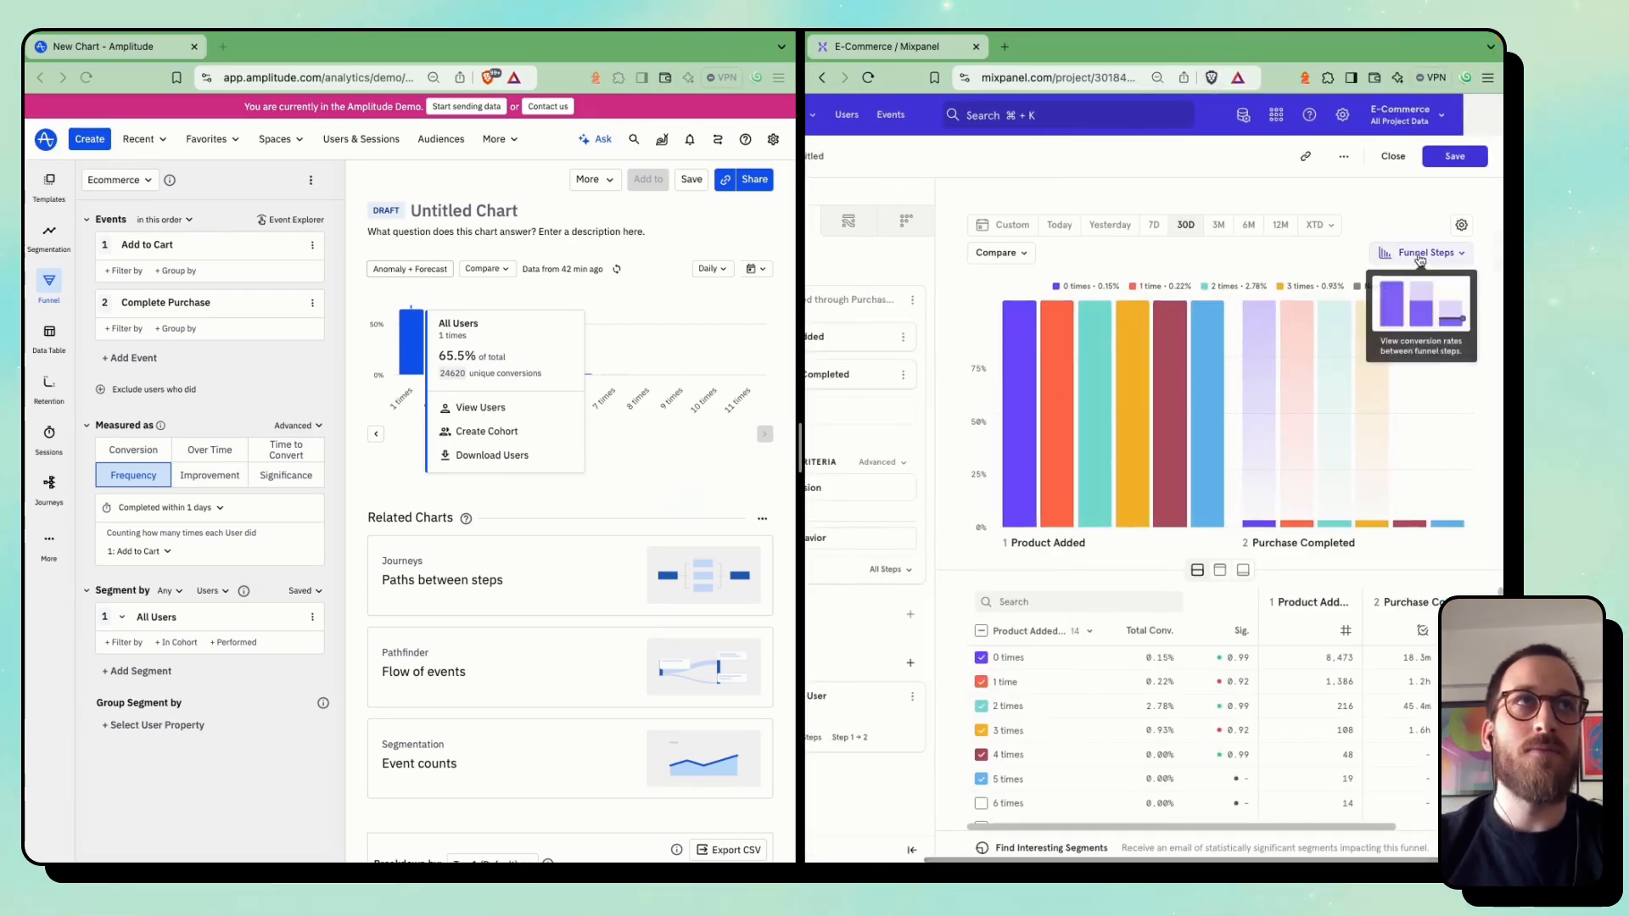
left_click(1421, 256)
left_click(1406, 343)
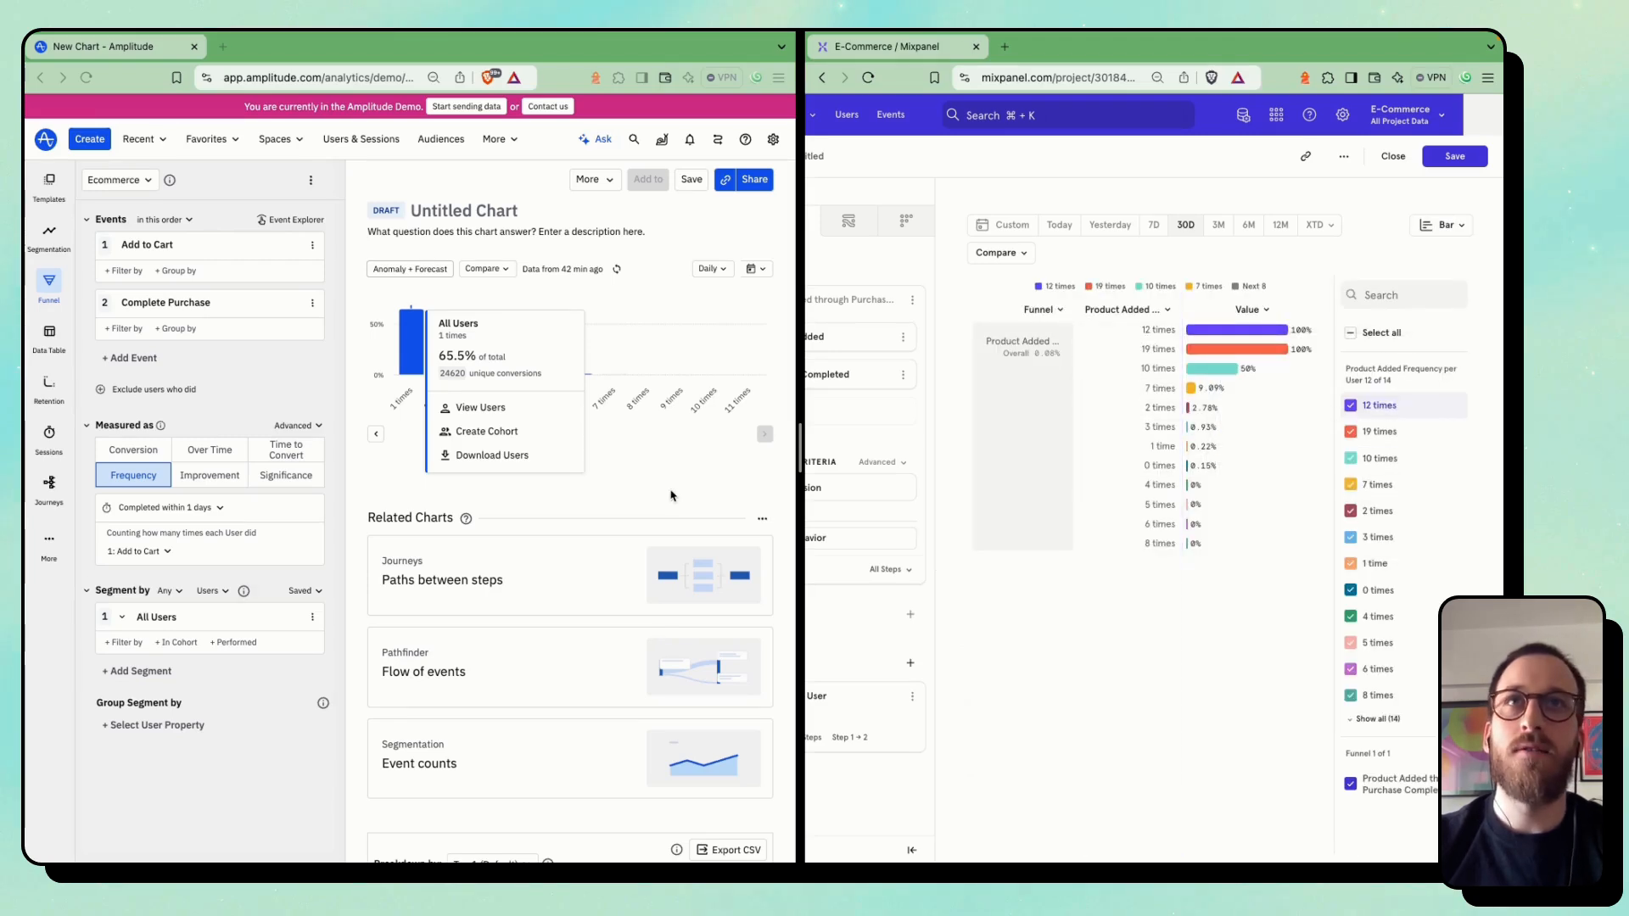
scroll(594, 594, "down", 5)
scroll(587, 622, "down", 1)
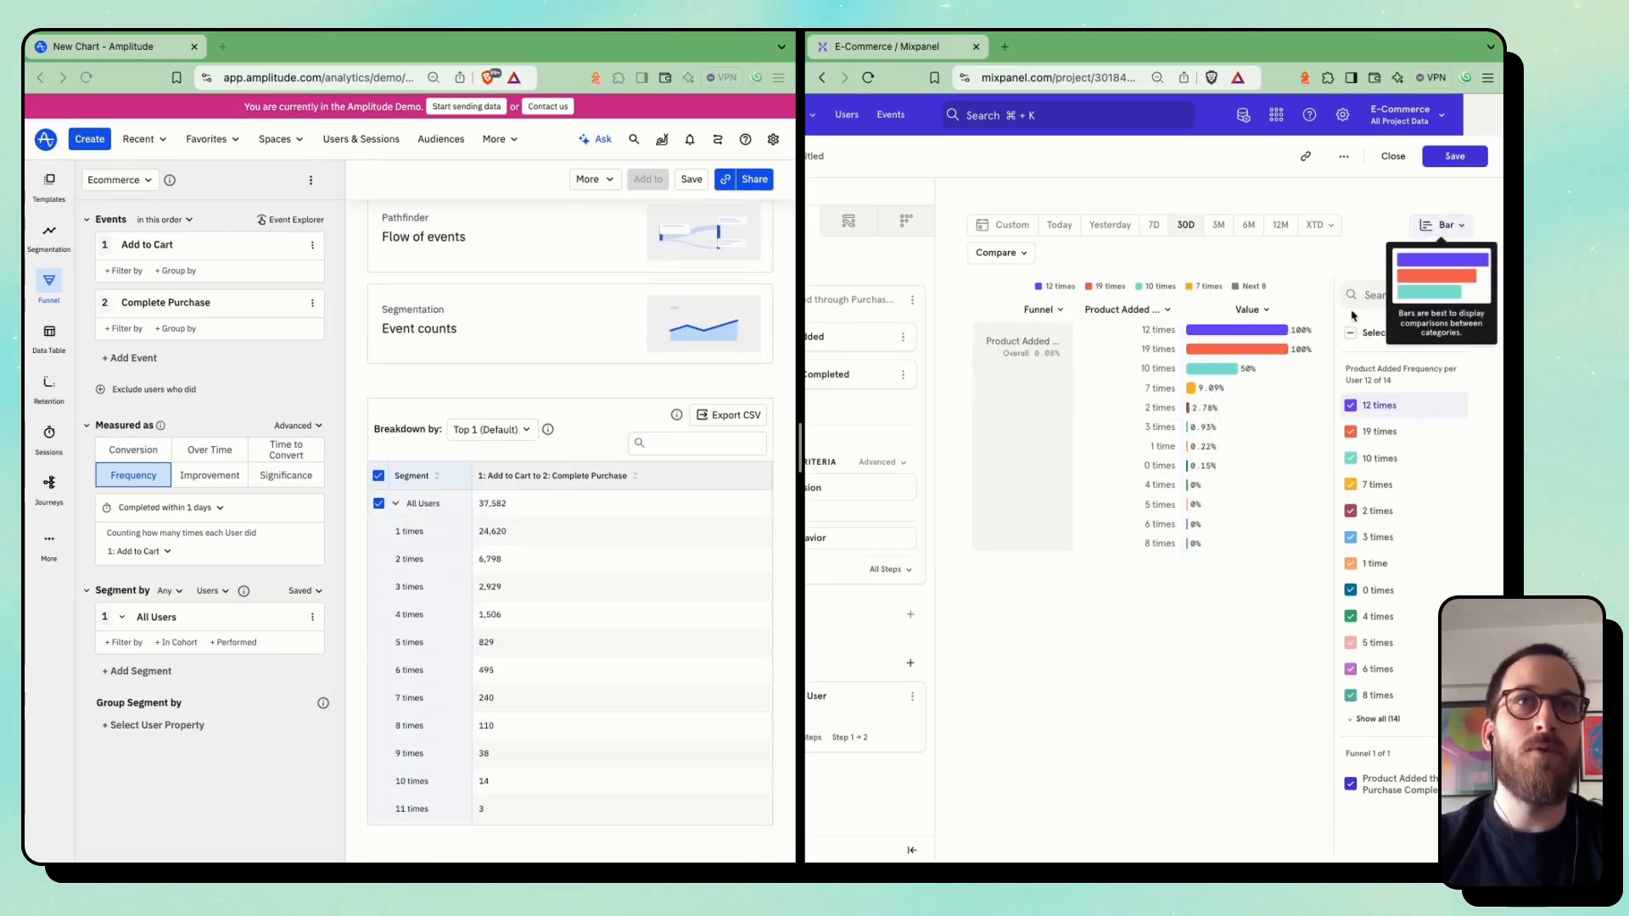
Replace the Mixpanel breakdown with Aggregate Property per User, using the Sum of cart Price on Product Added
scroll(882, 543, "left", 3)
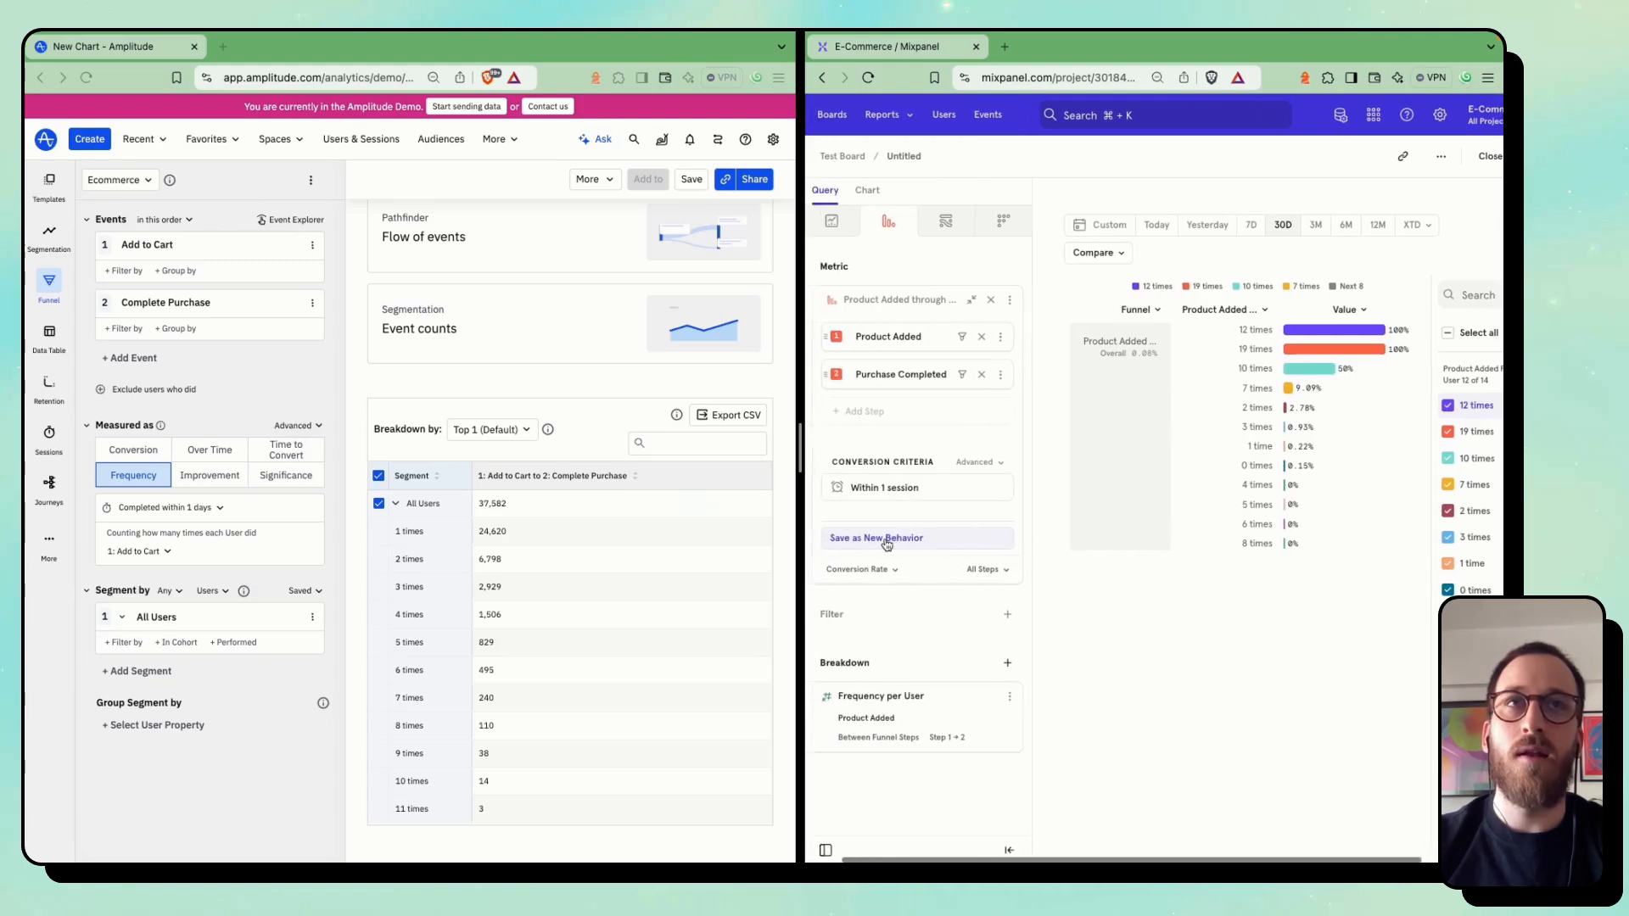
left_click(915, 696)
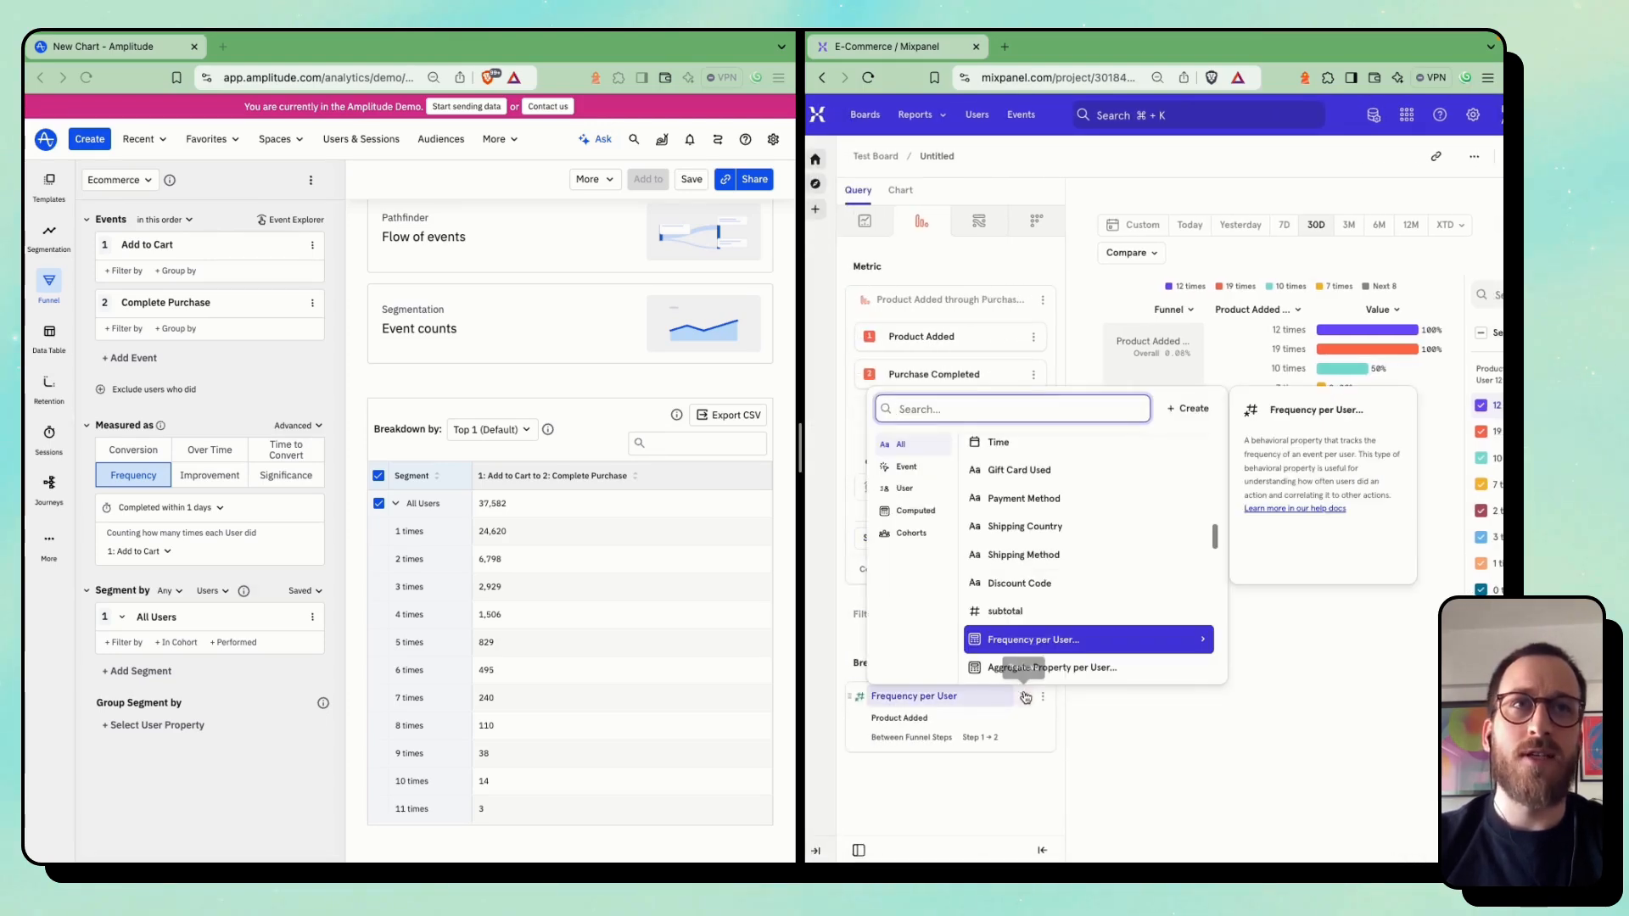
left_click(897, 512)
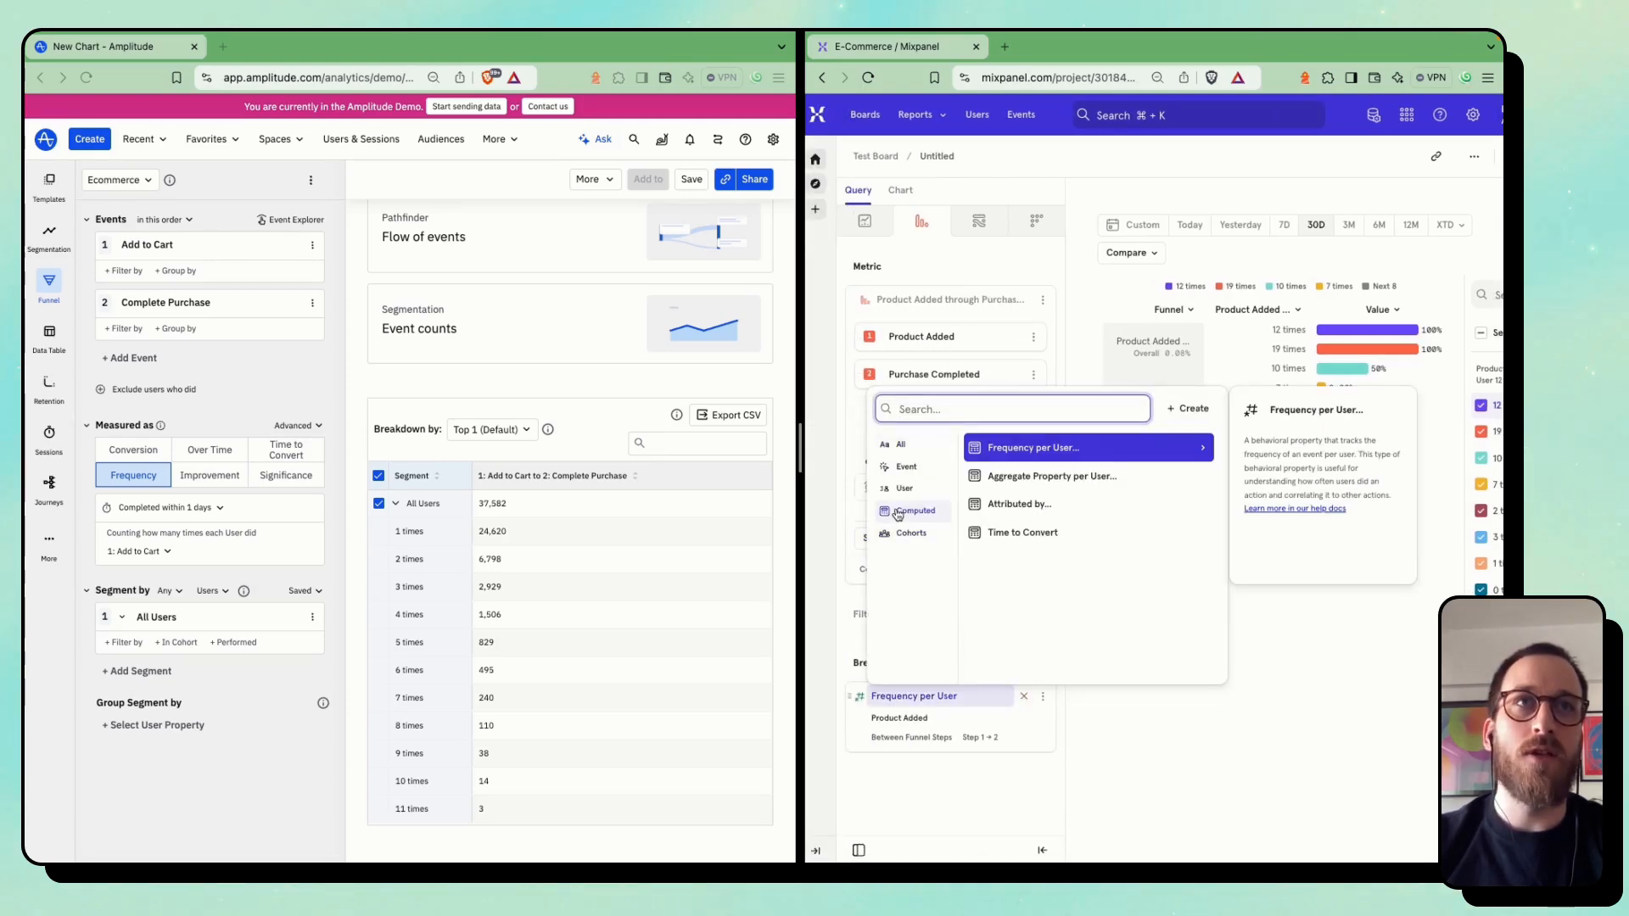
left_click(1029, 482)
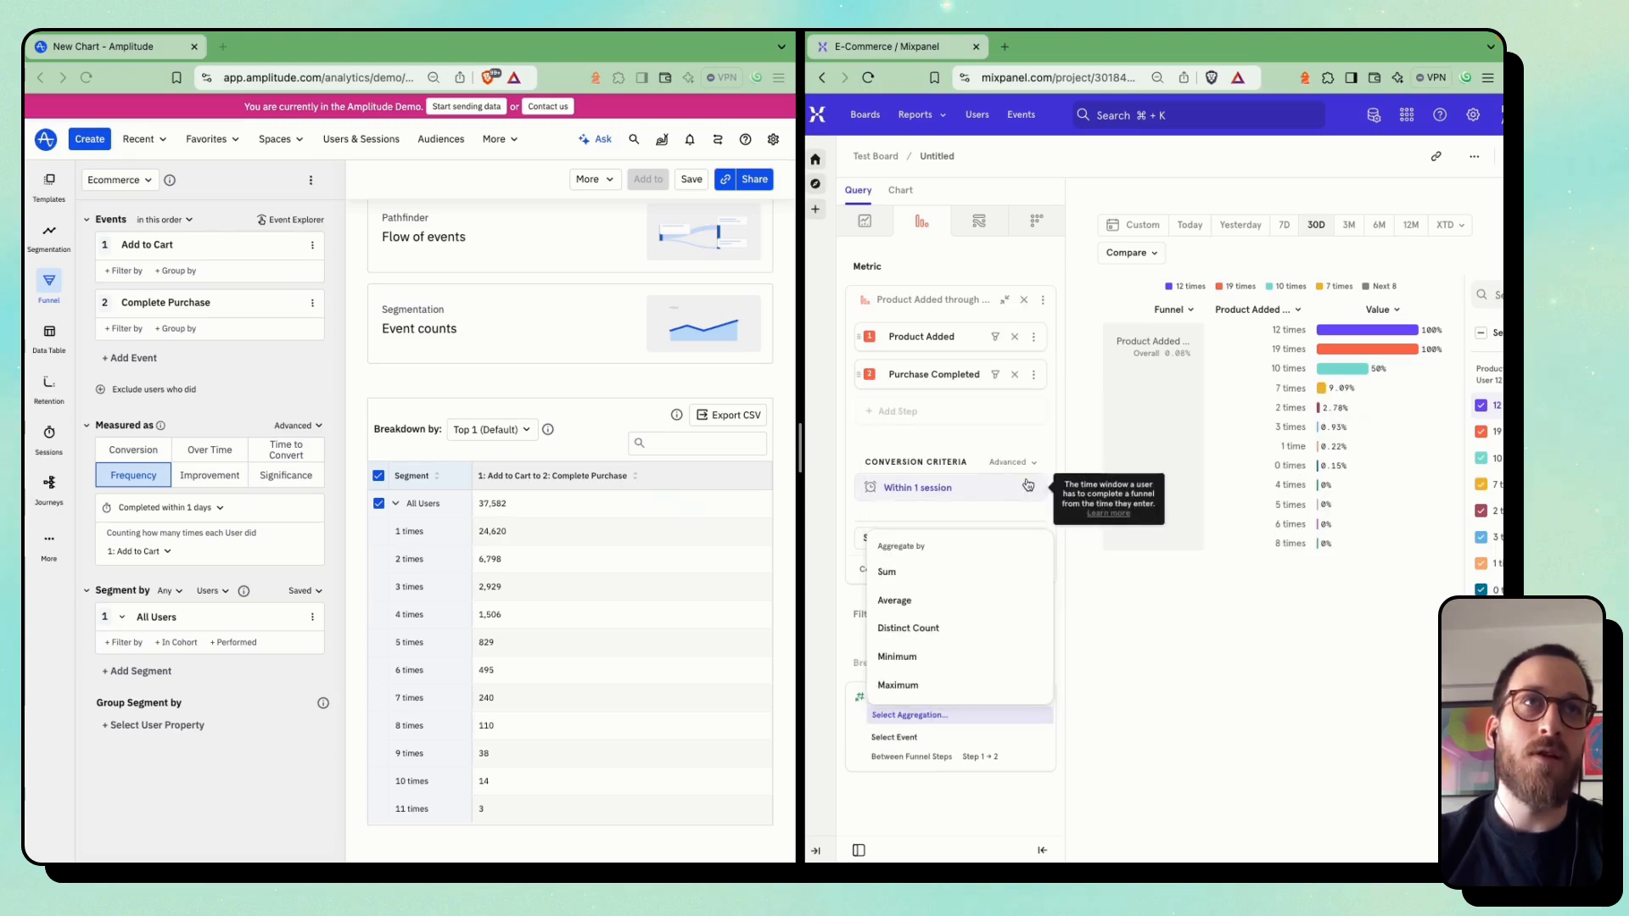
left_click(897, 580)
left_click(1006, 516)
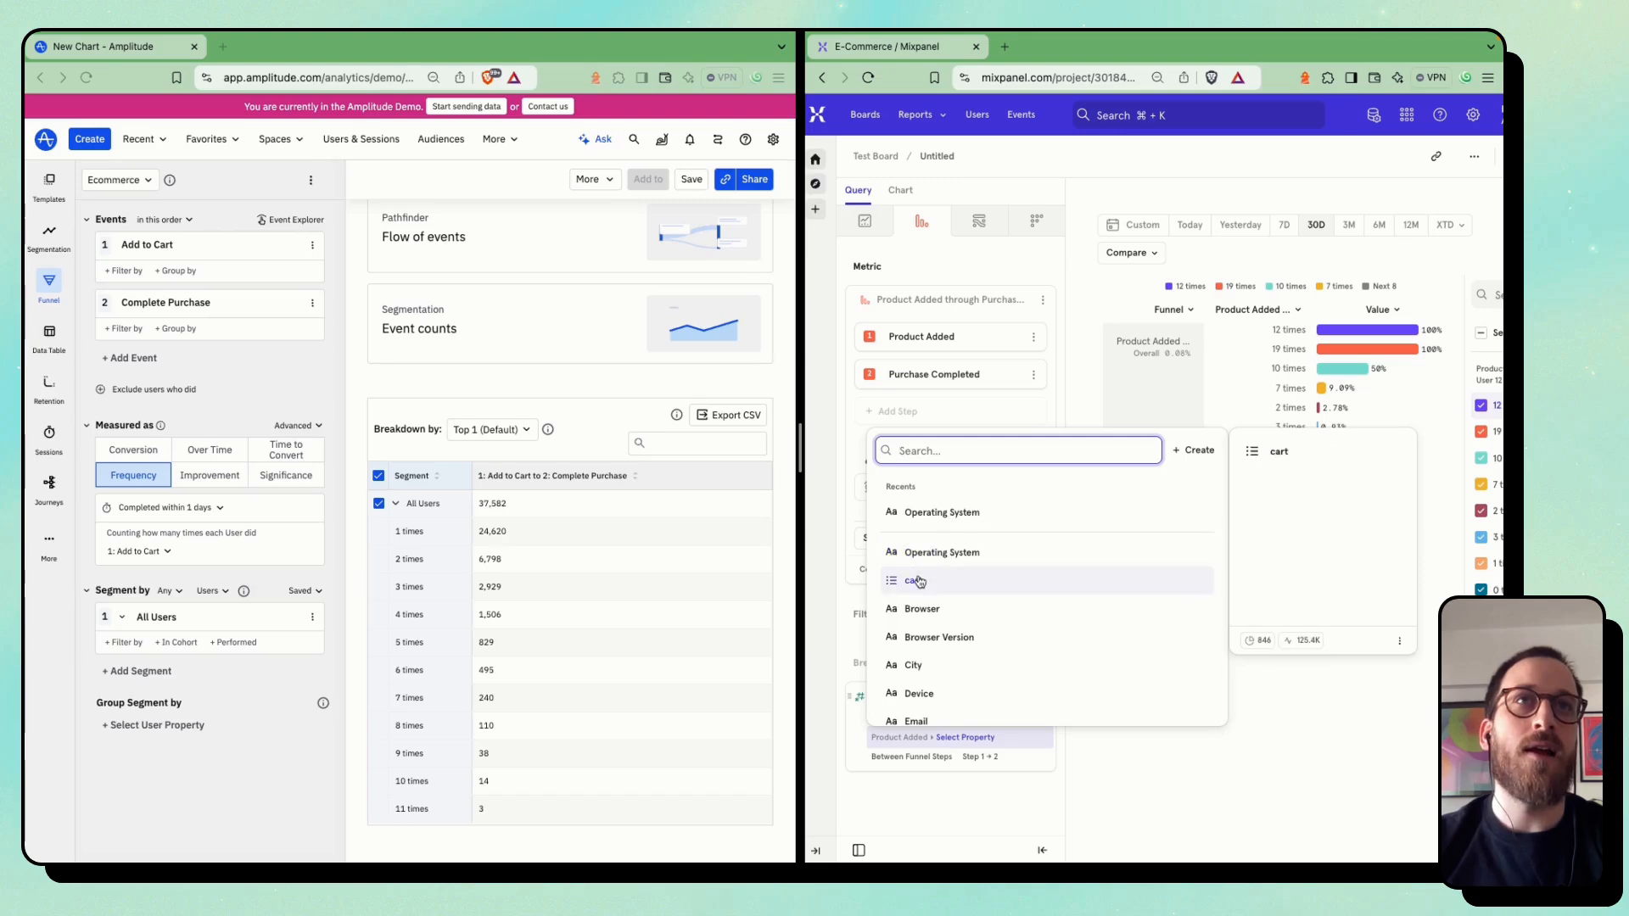
left_click(915, 581)
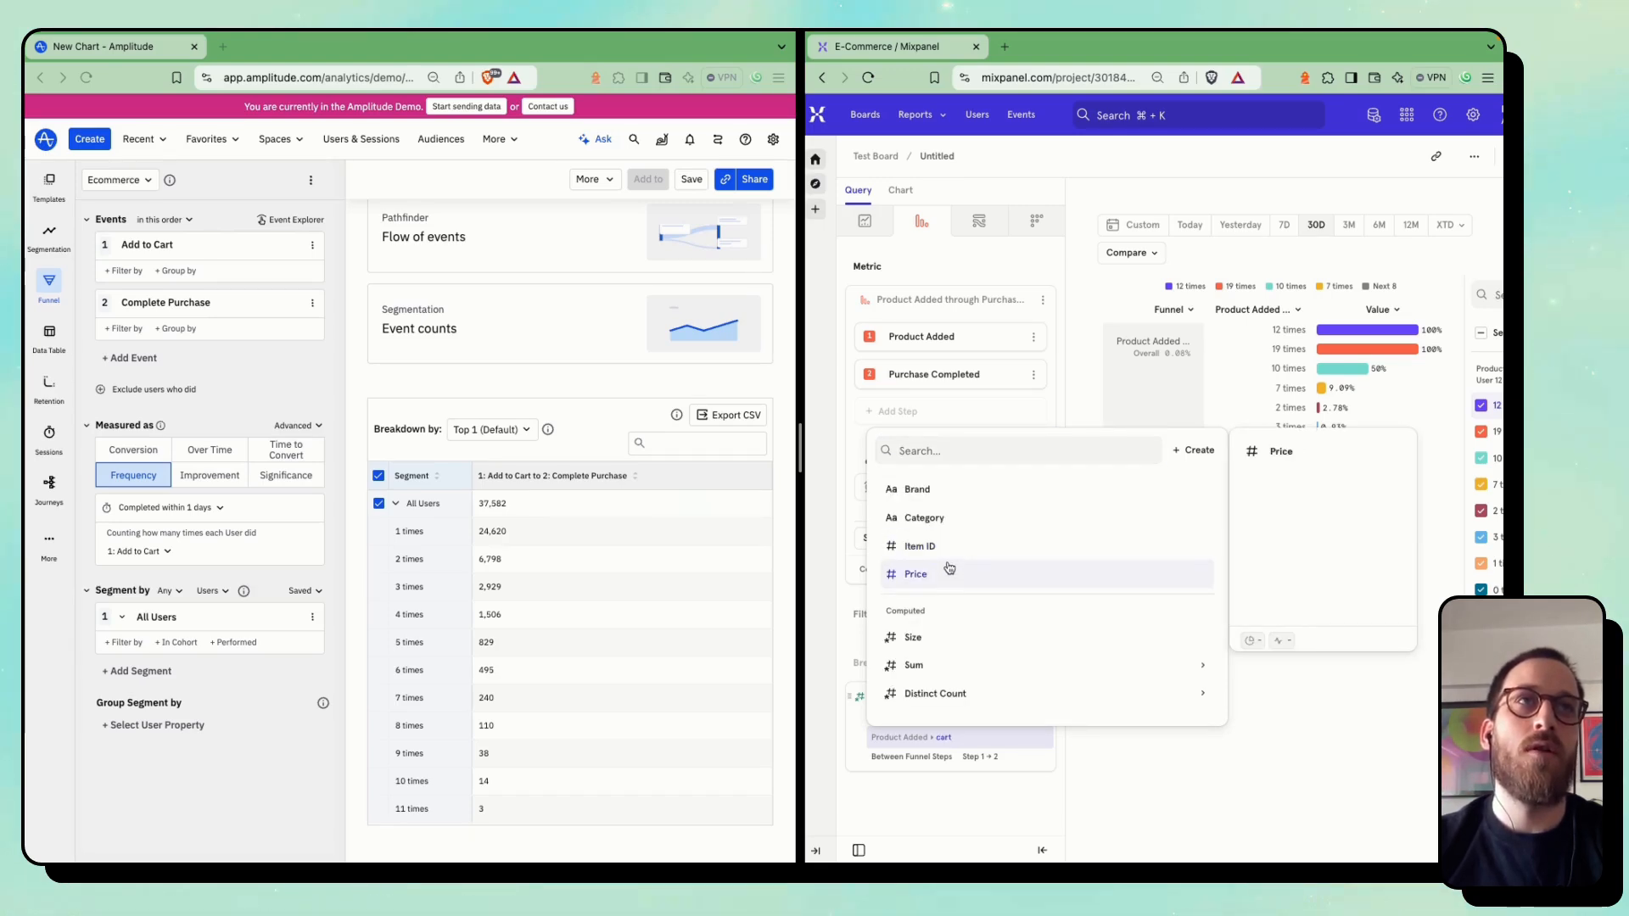
left_click(950, 571)
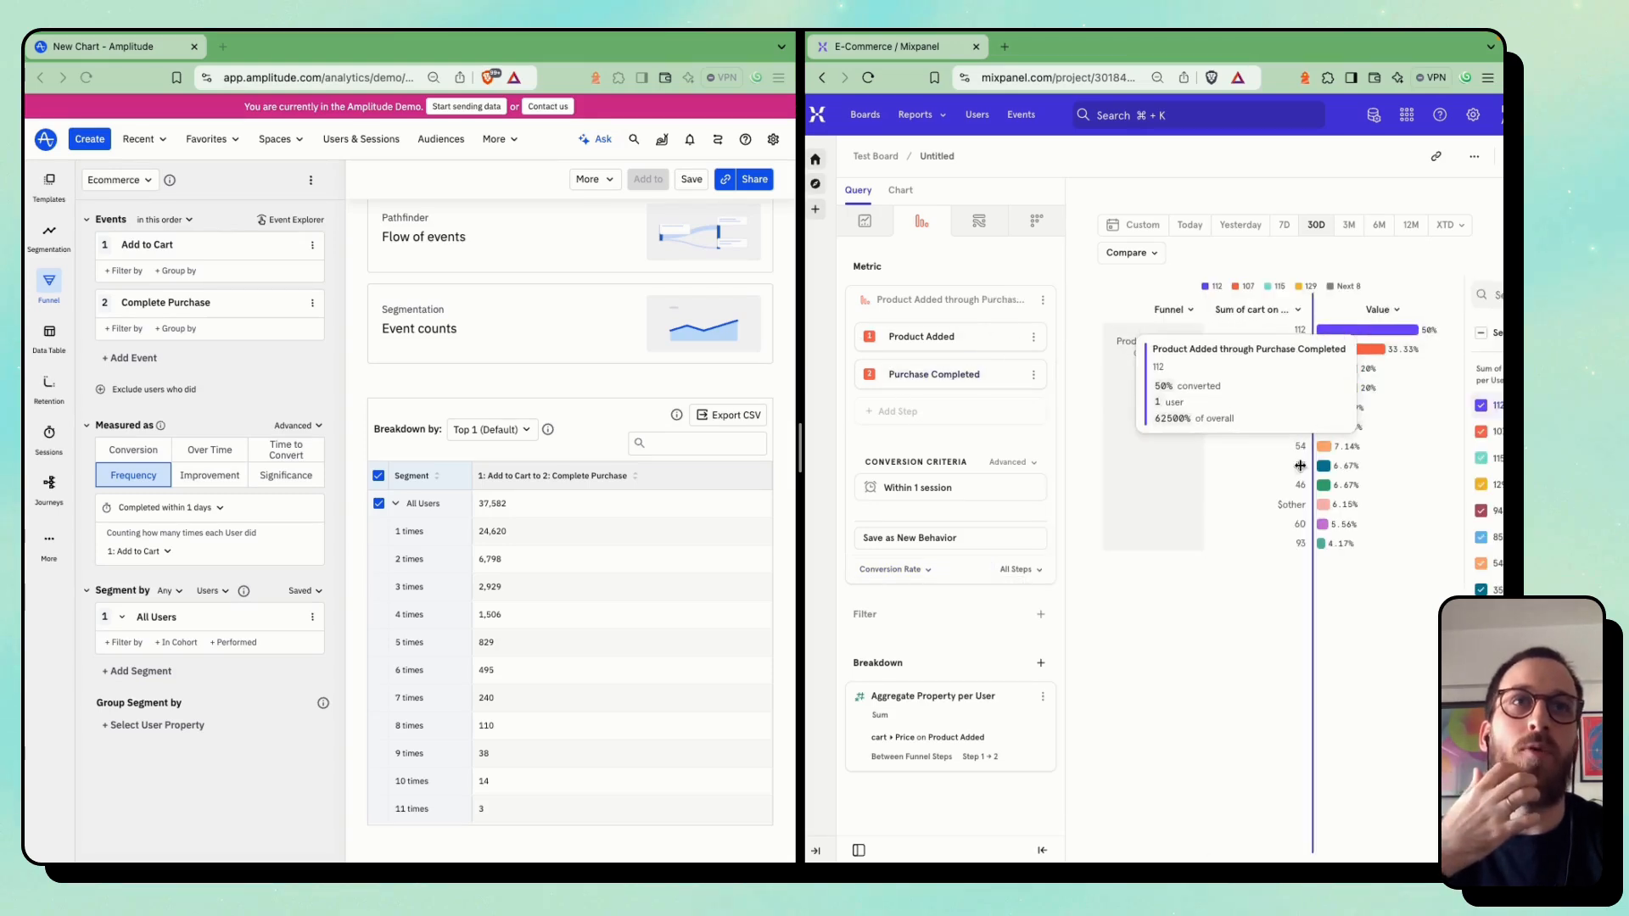
Customize the Mixpanel cart Price sum breakdown into even buckets from 0 to 100 with size 10
left_click(1041, 696)
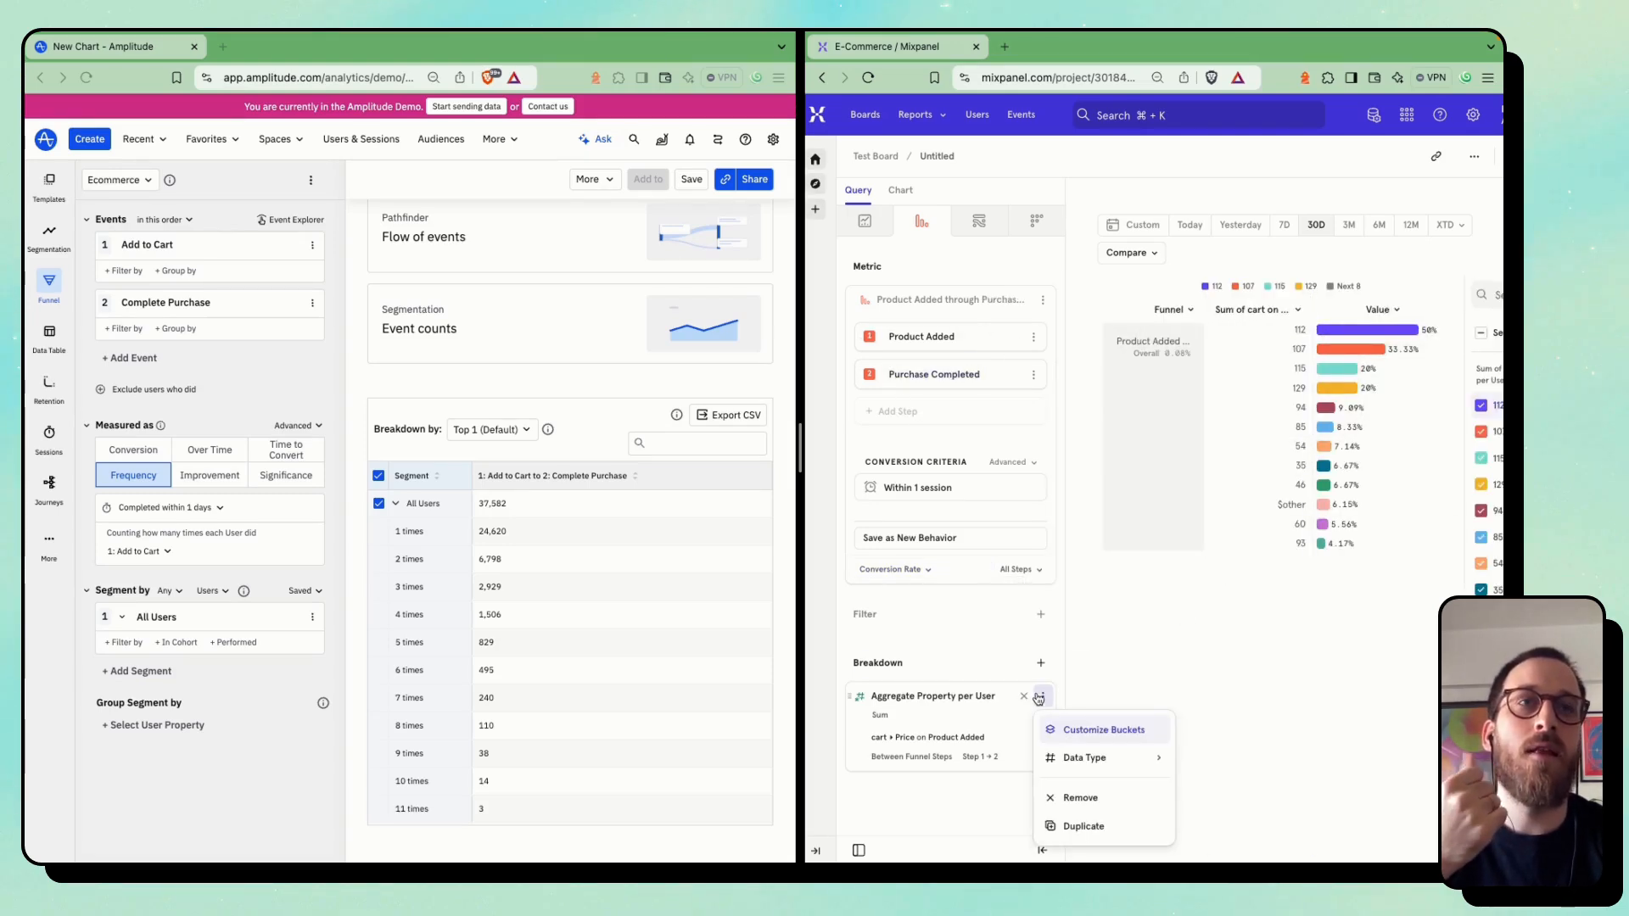
left_click(1075, 727)
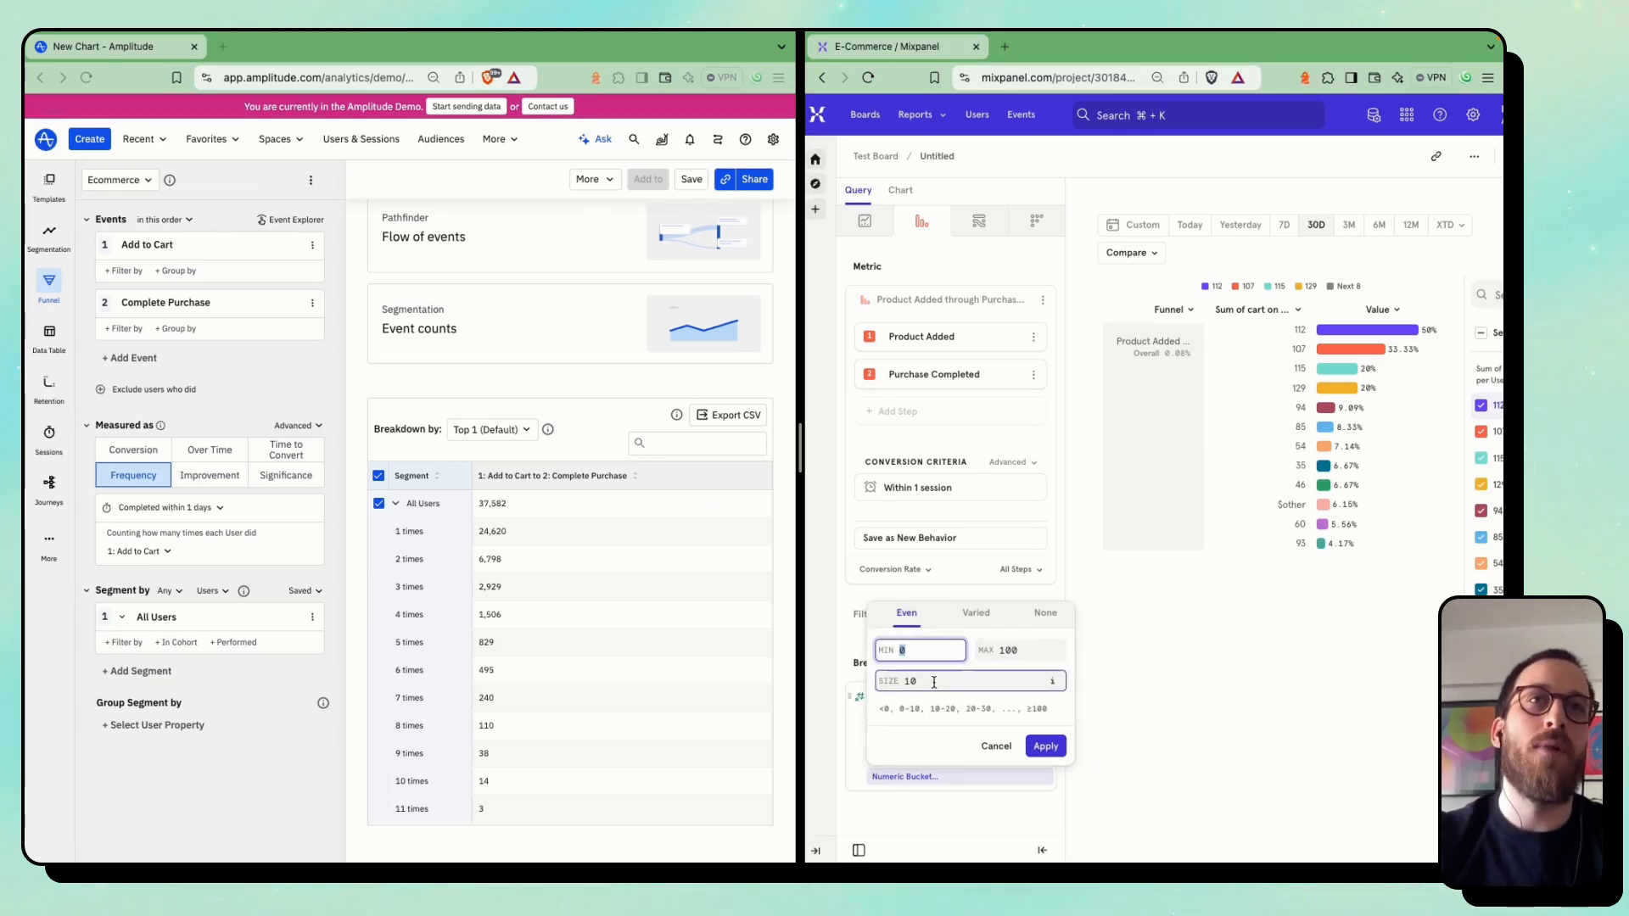
left_click(1038, 744)
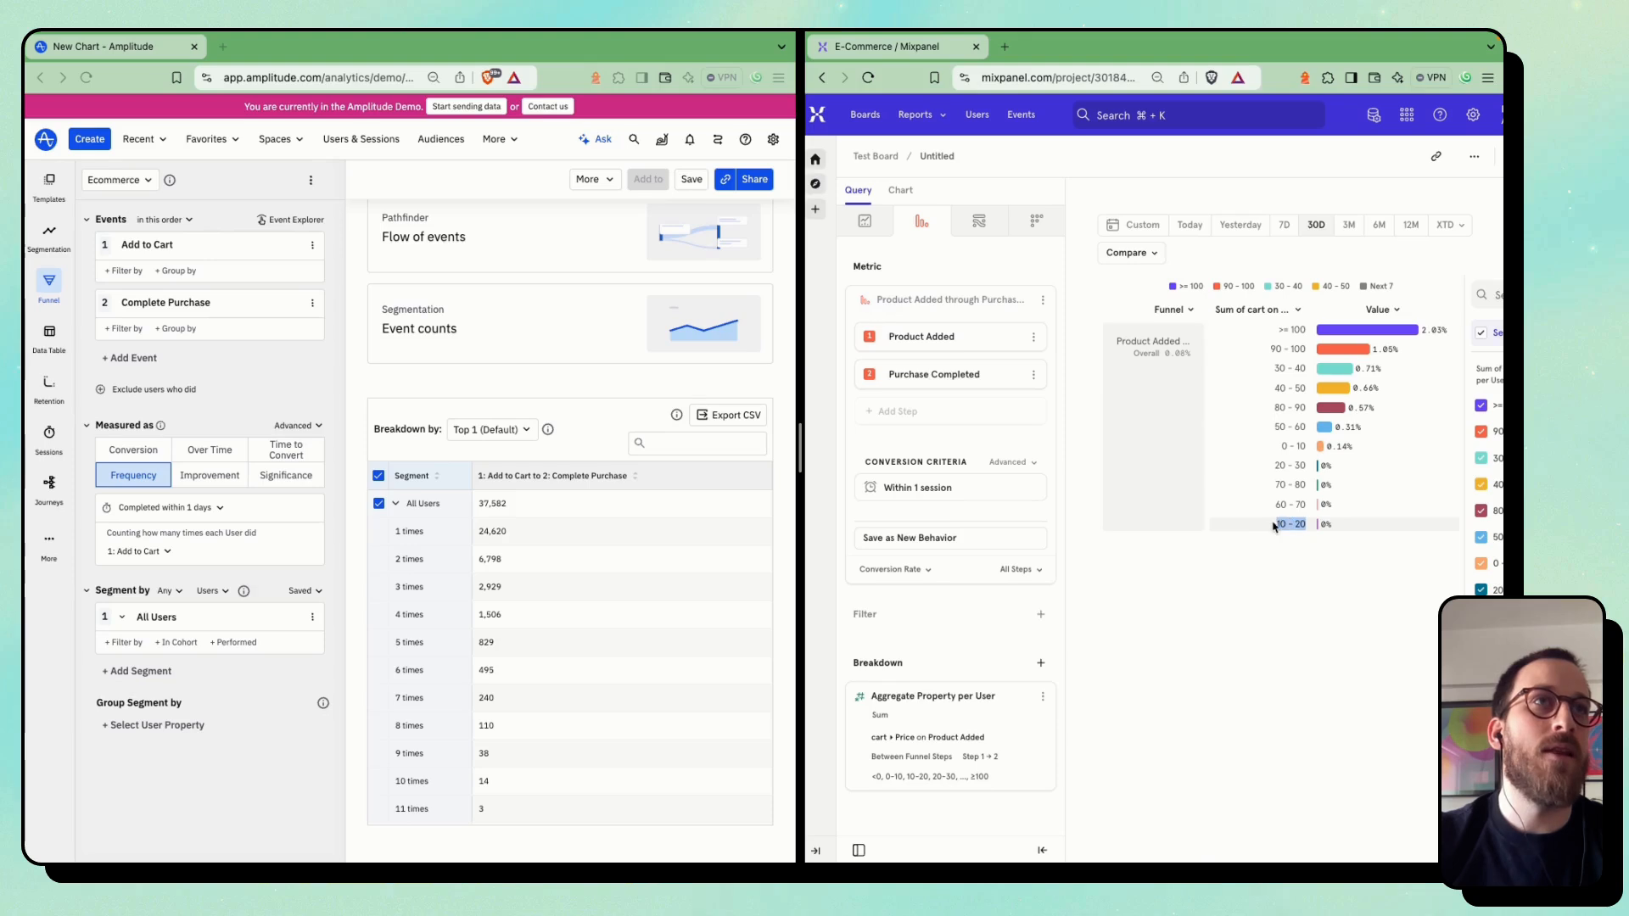
left_click_drag(1272, 511, 1313, 505)
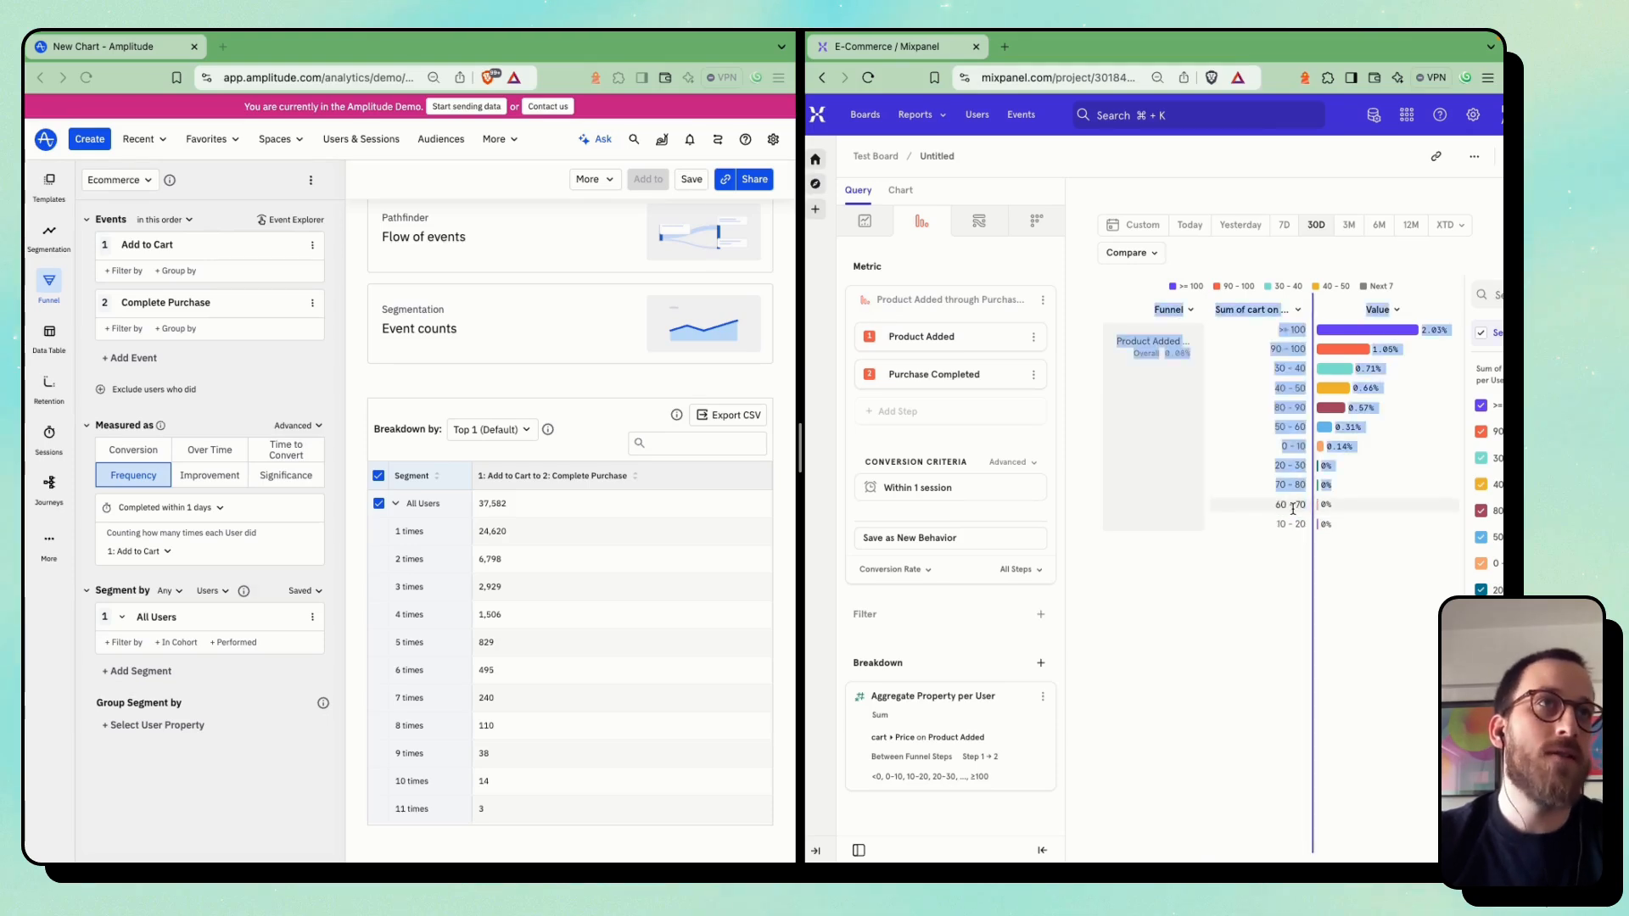
left_click(1294, 509)
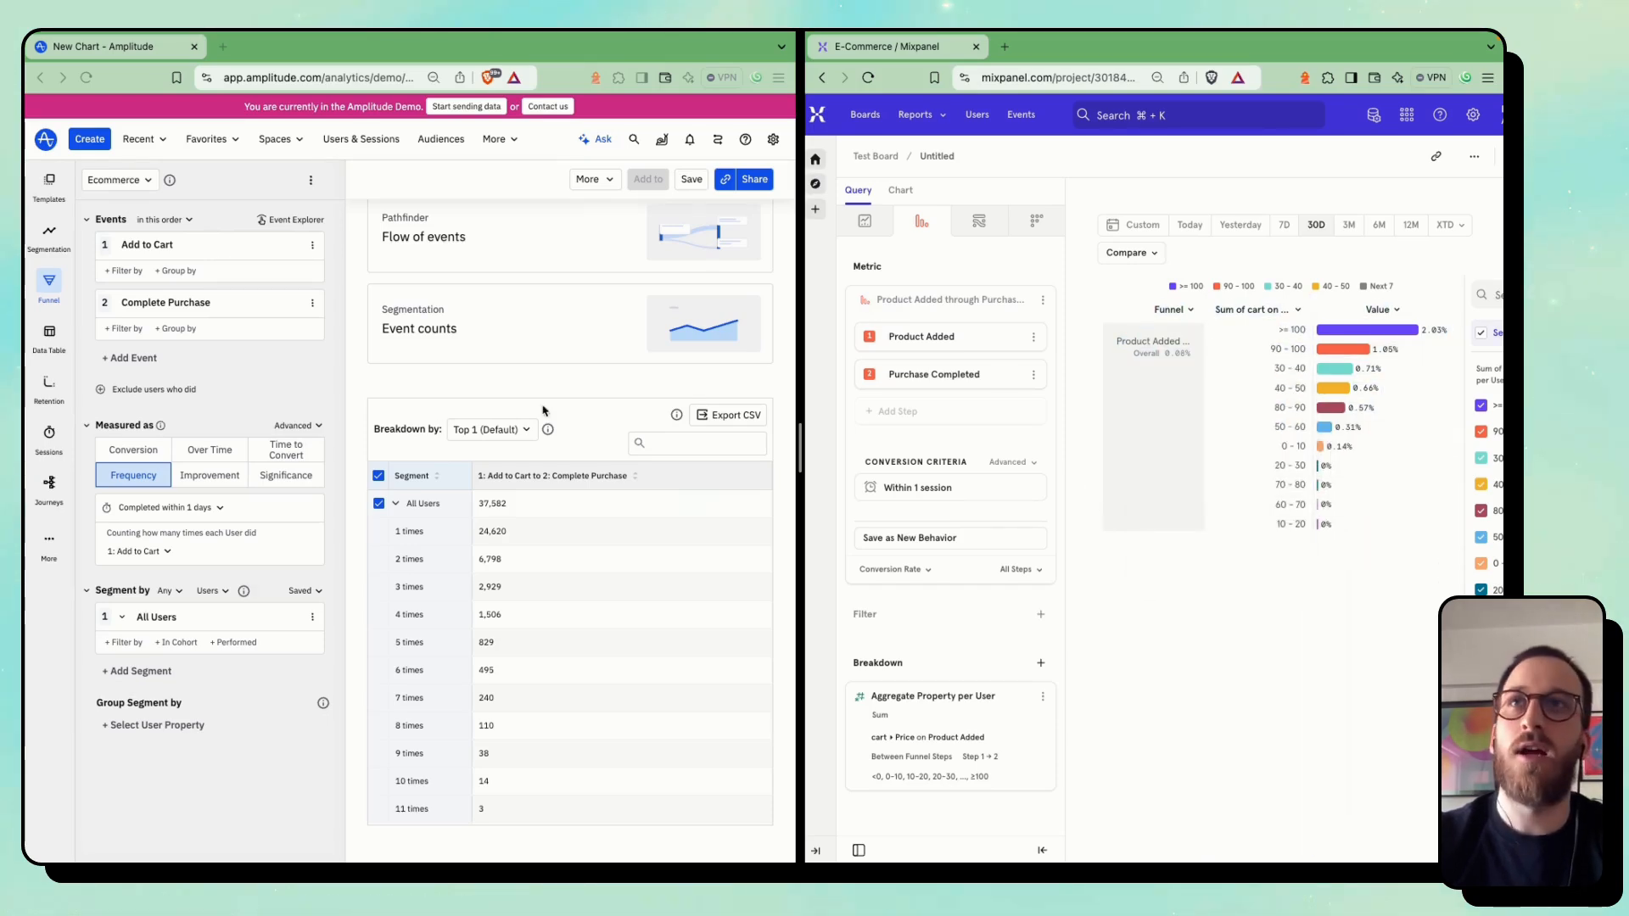
Measure the Amplitude funnel as Conversion and group its Add to Cart event by $revenue
left_click(323, 395)
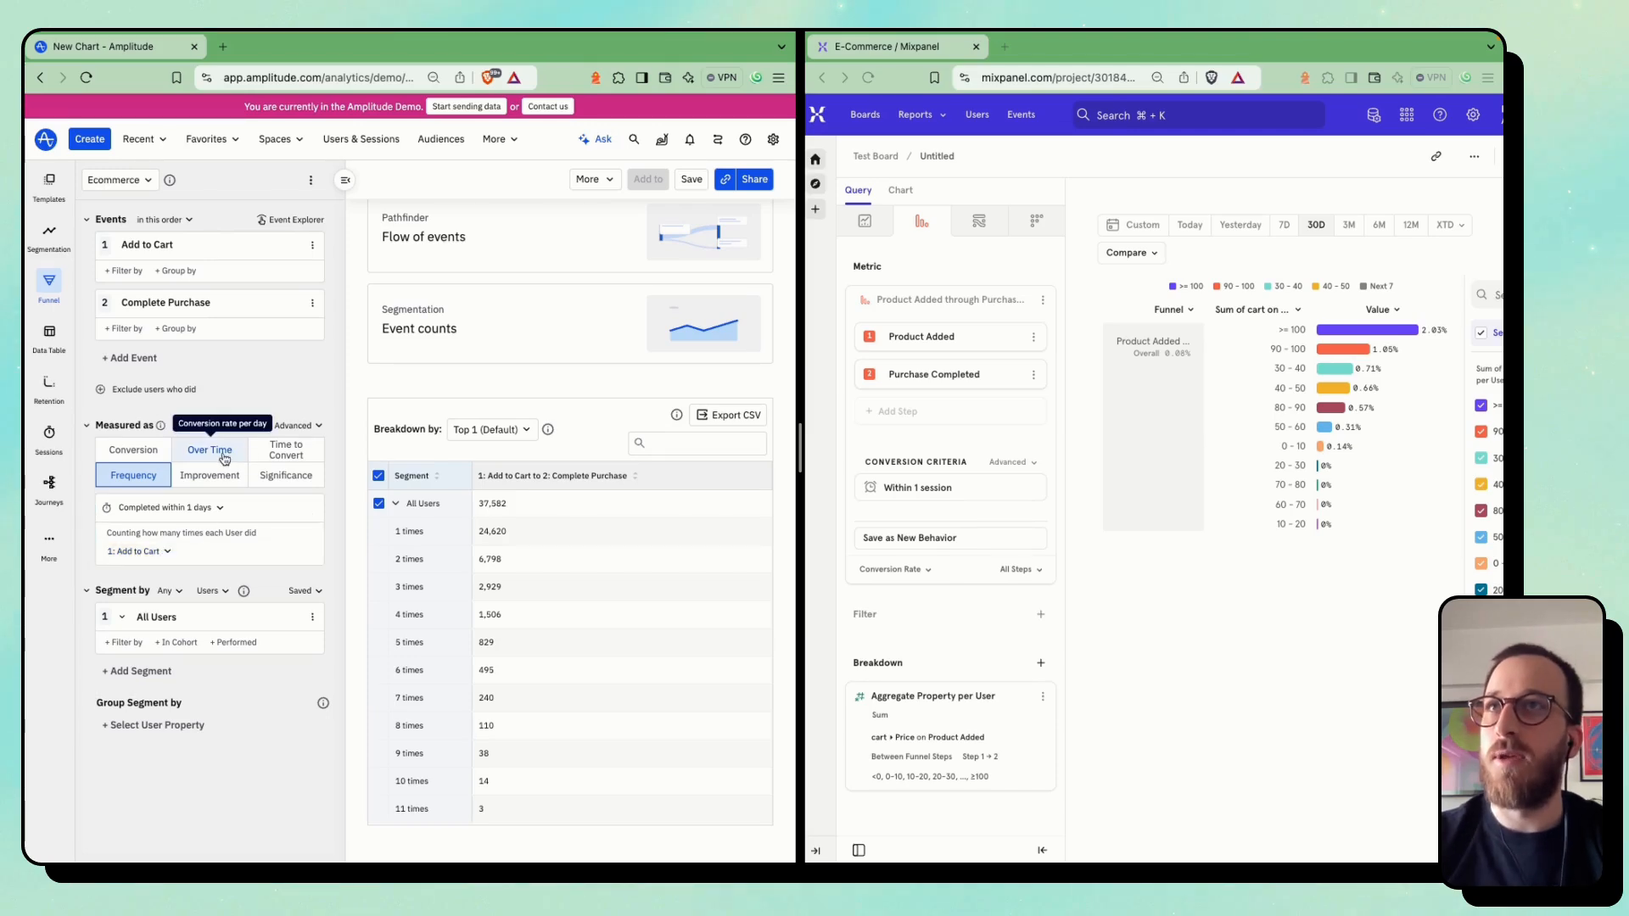
left_click(145, 452)
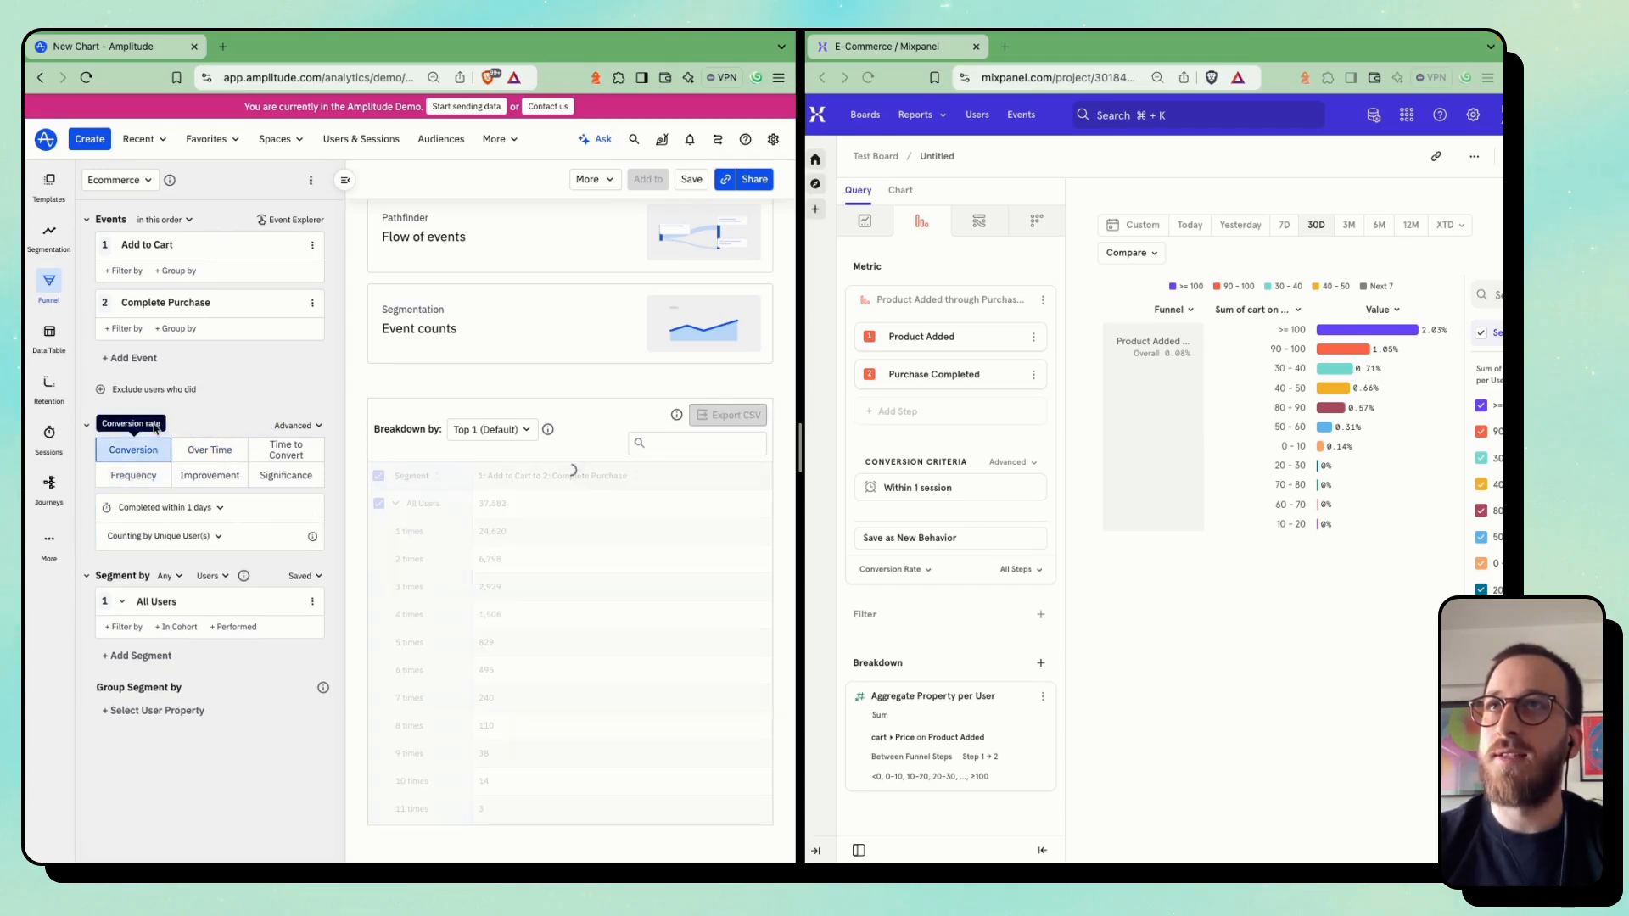
left_click(176, 271)
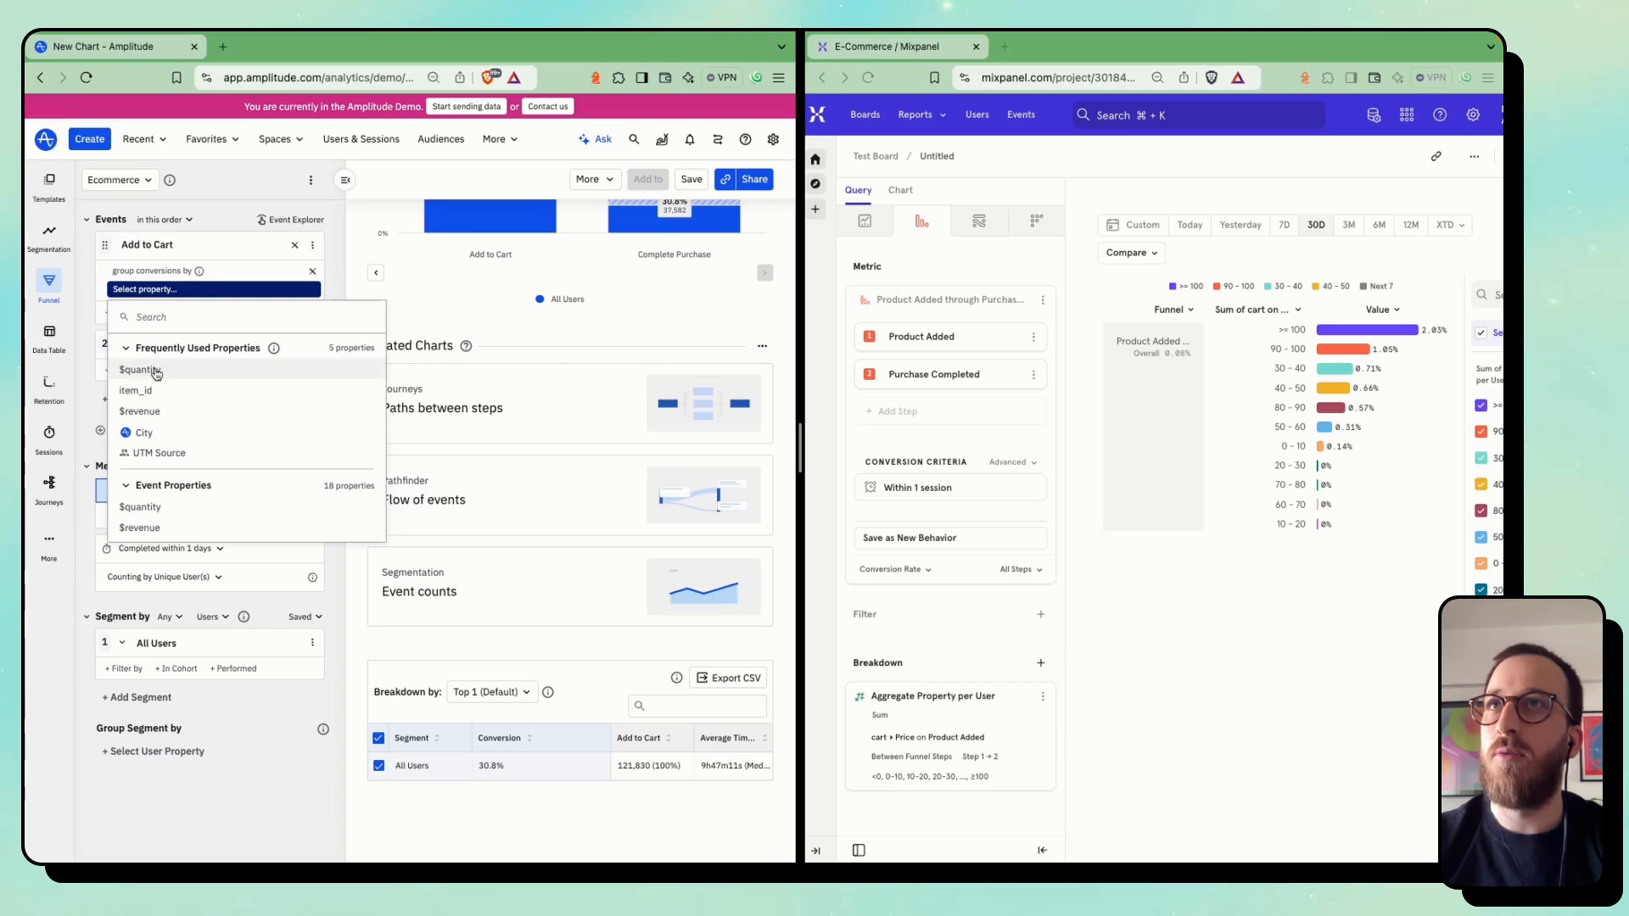
left_click(140, 411)
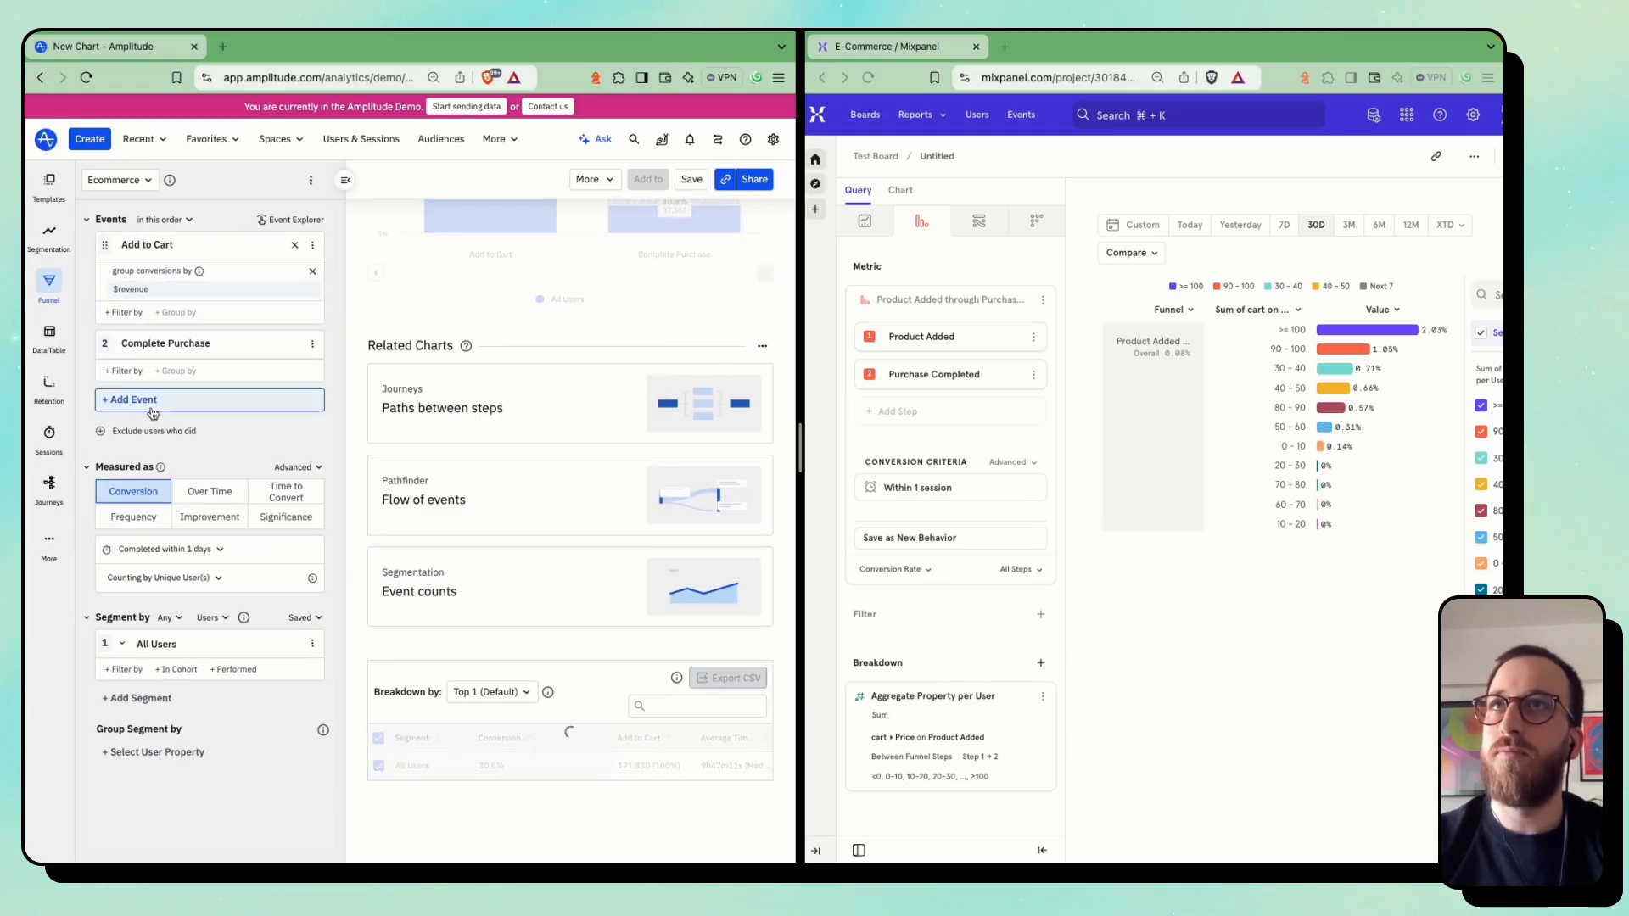
scroll(539, 506, "down", 5)
scroll(540, 506, "down", 1)
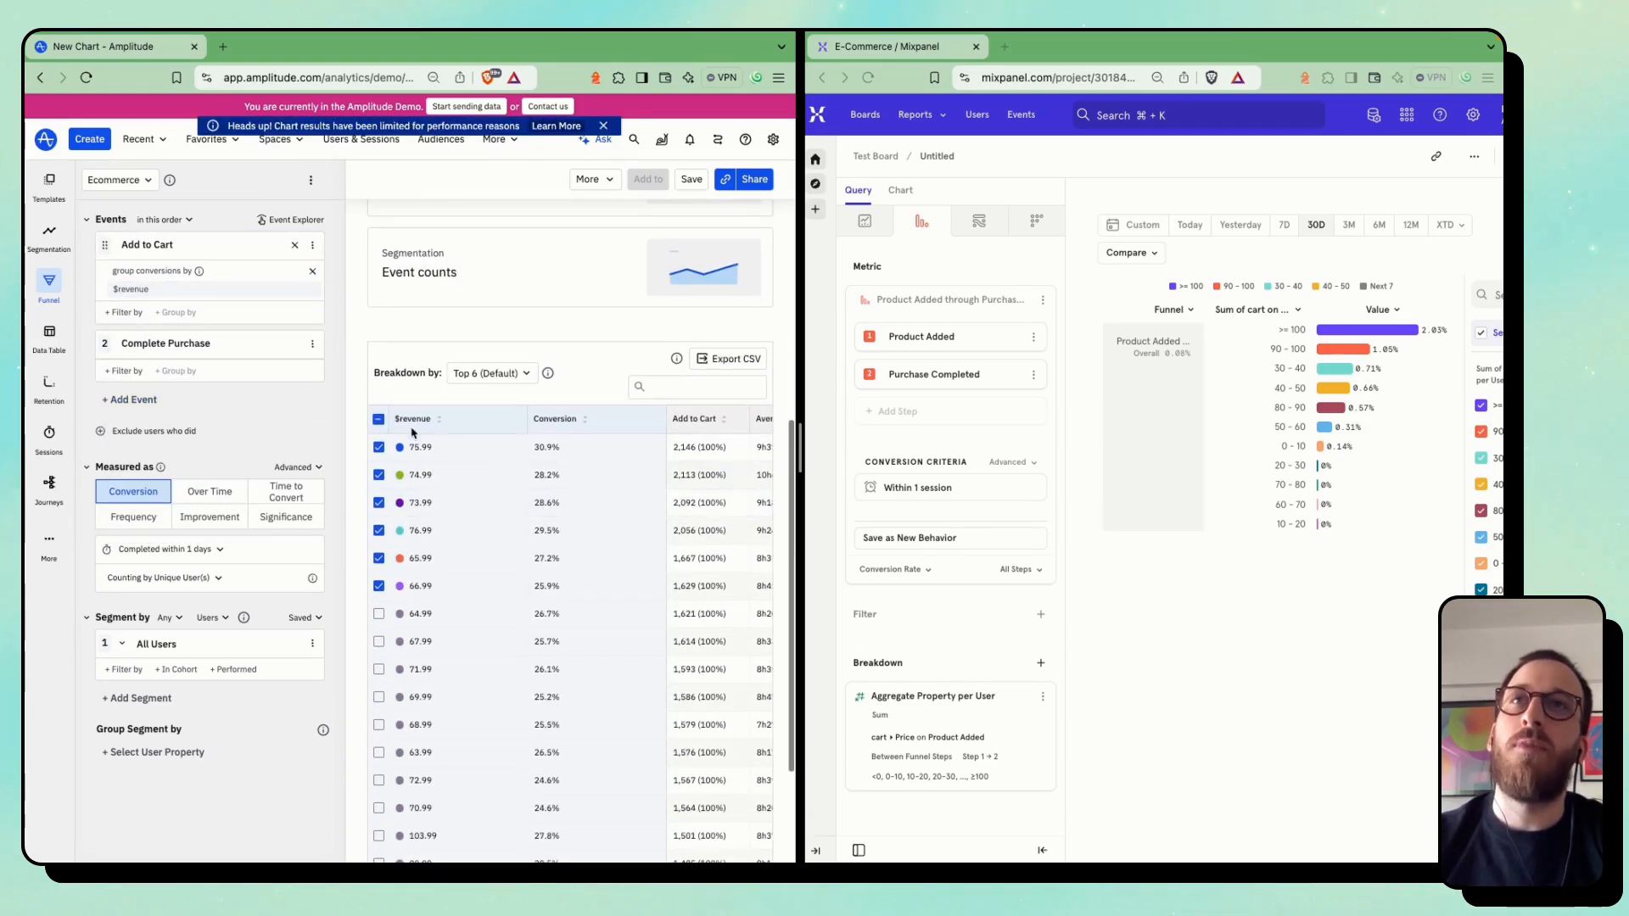
Include all listed $revenue values in the Amplitude funnel chart and compare its bars with the Mixpanel buckets
left_click(378, 419)
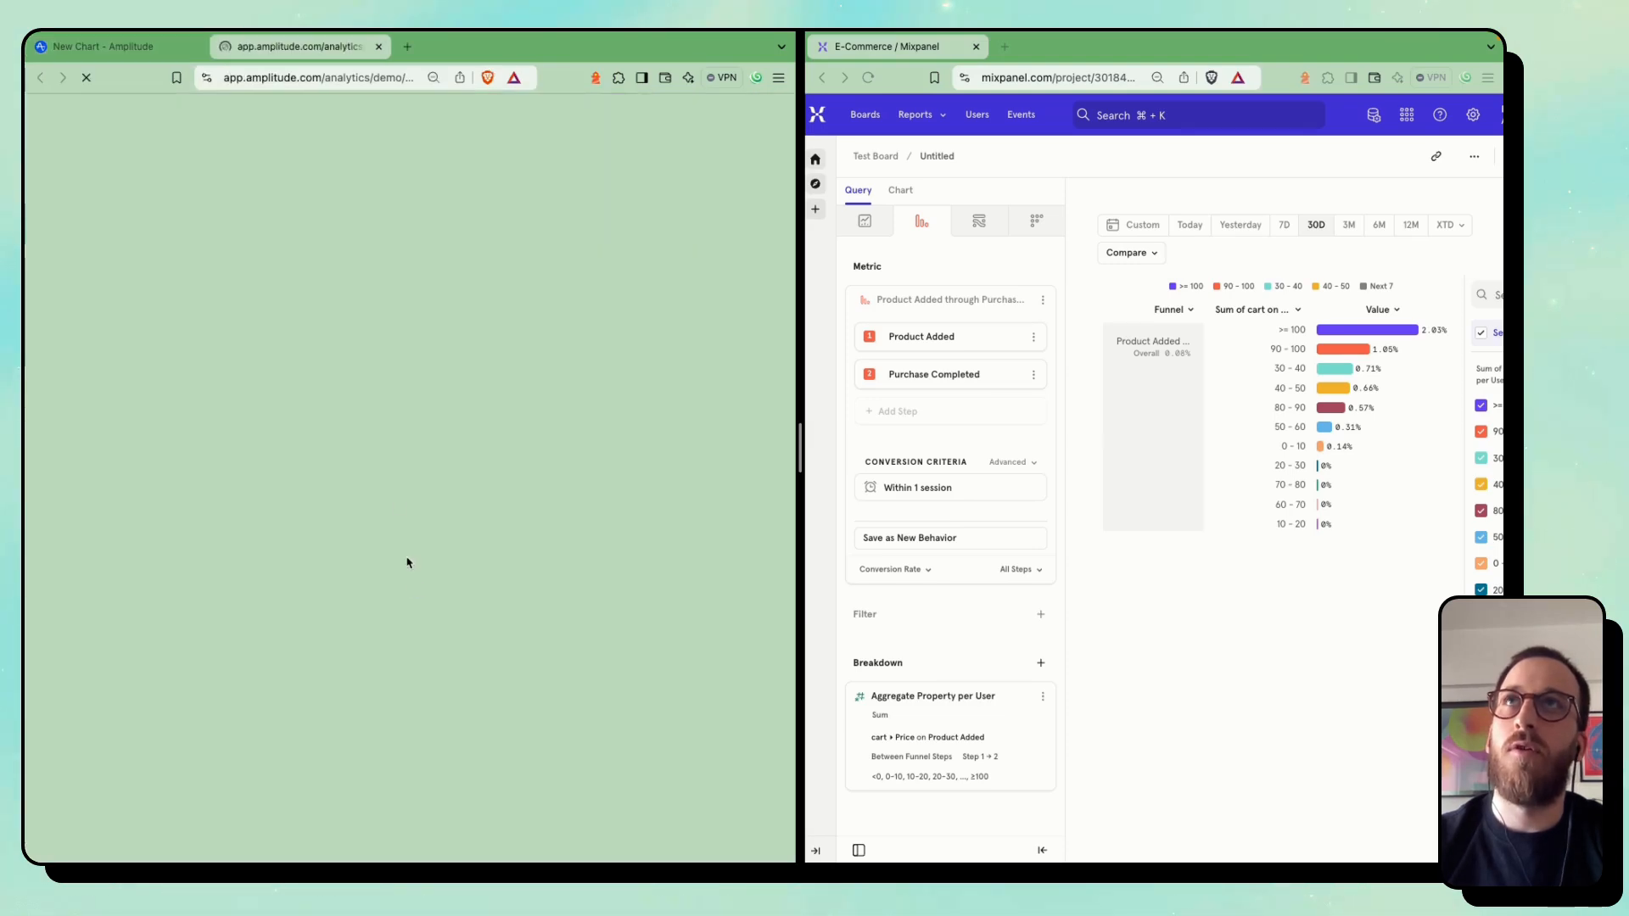
key("super+w")
scroll(497, 671, "up", 2)
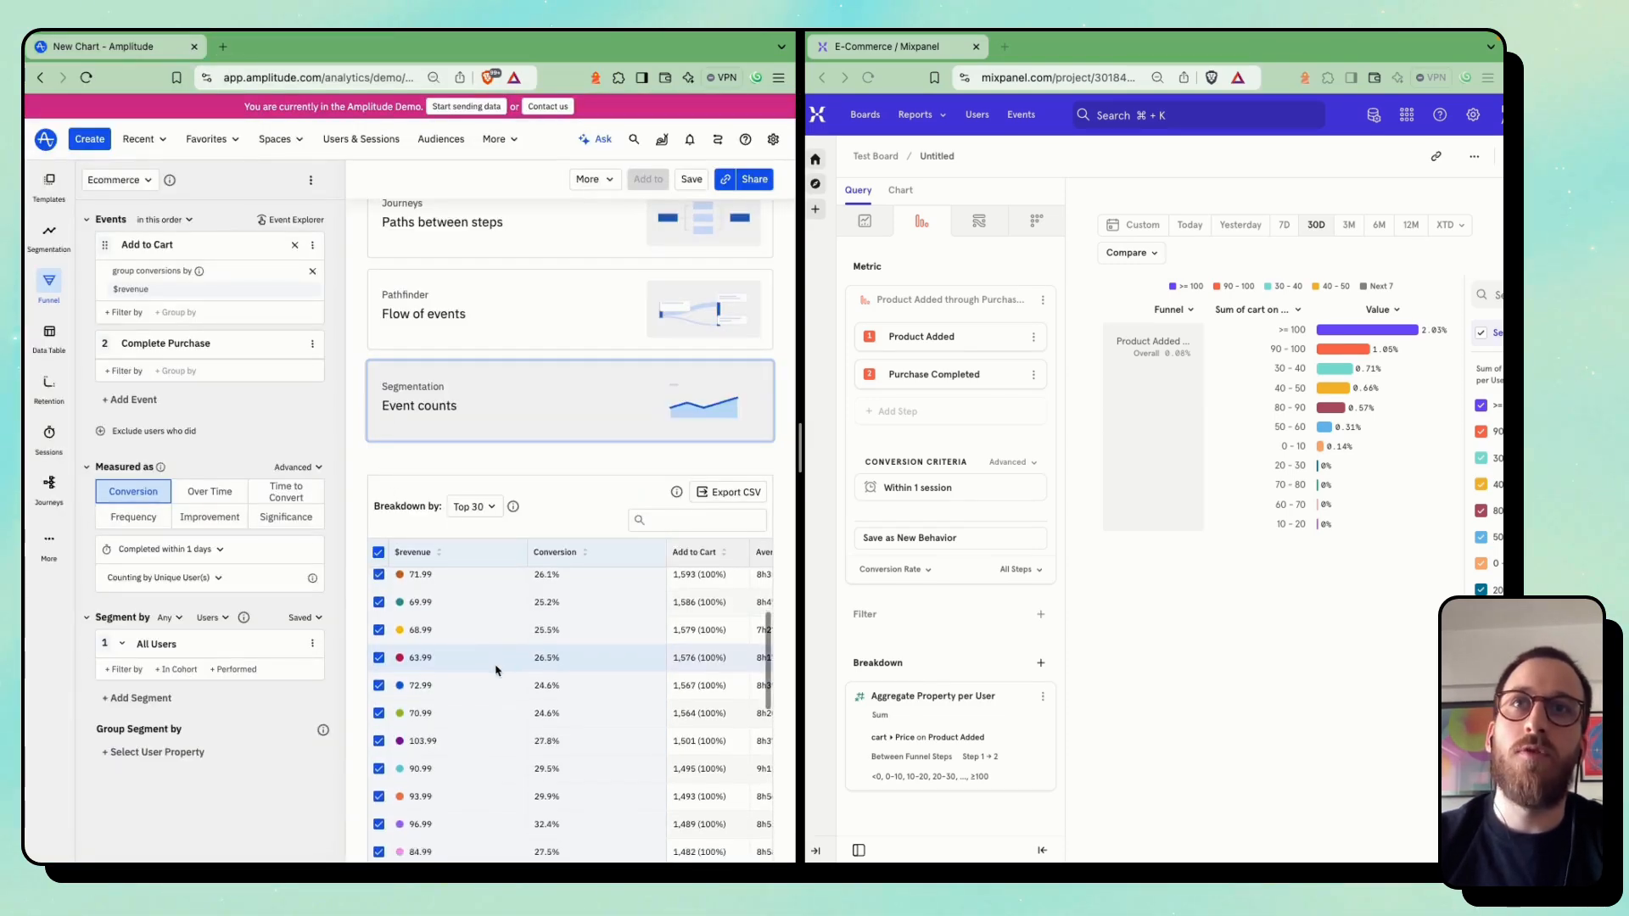
scroll(496, 671, "up", 5)
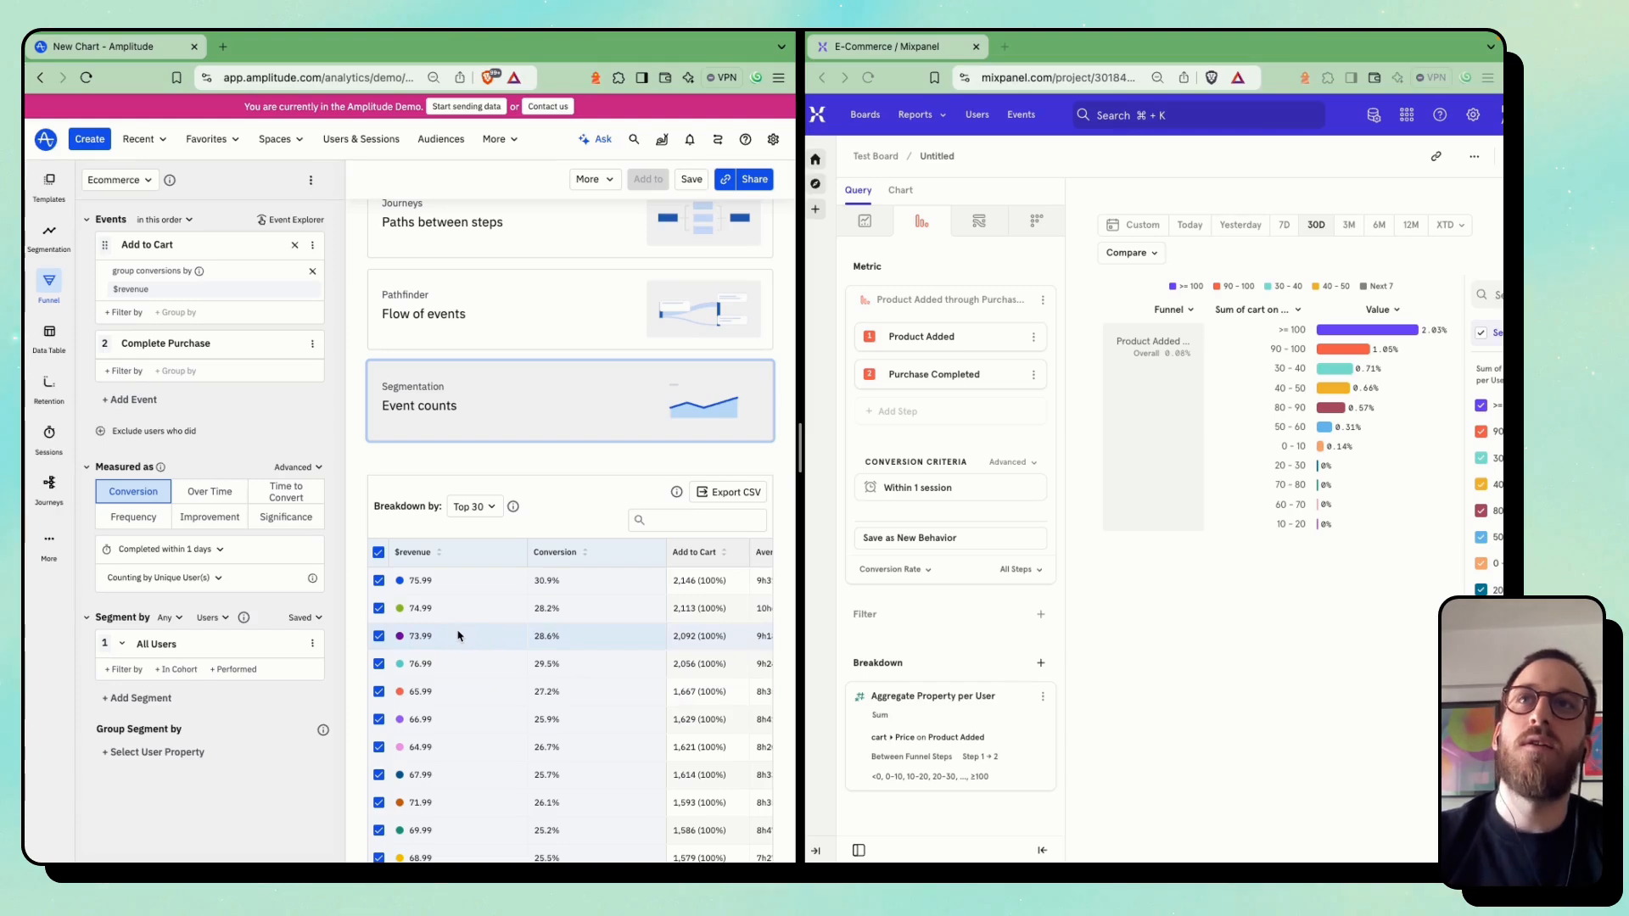
left_click(1178, 430)
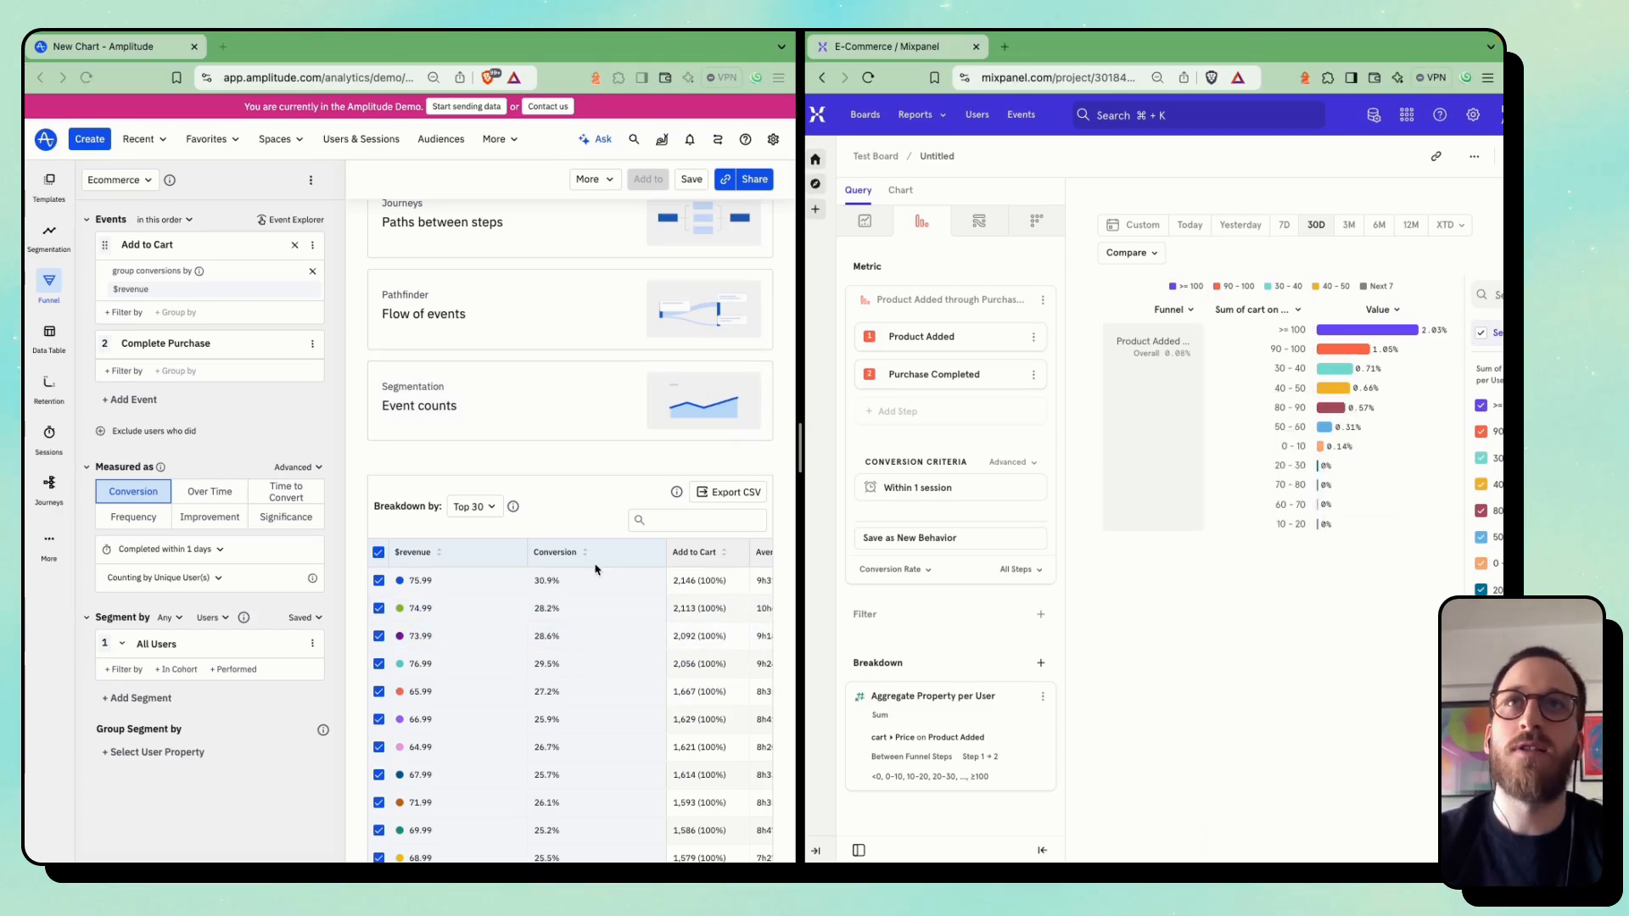
scroll(596, 569, "up", 6)
scroll(687, 377, "right", 10)
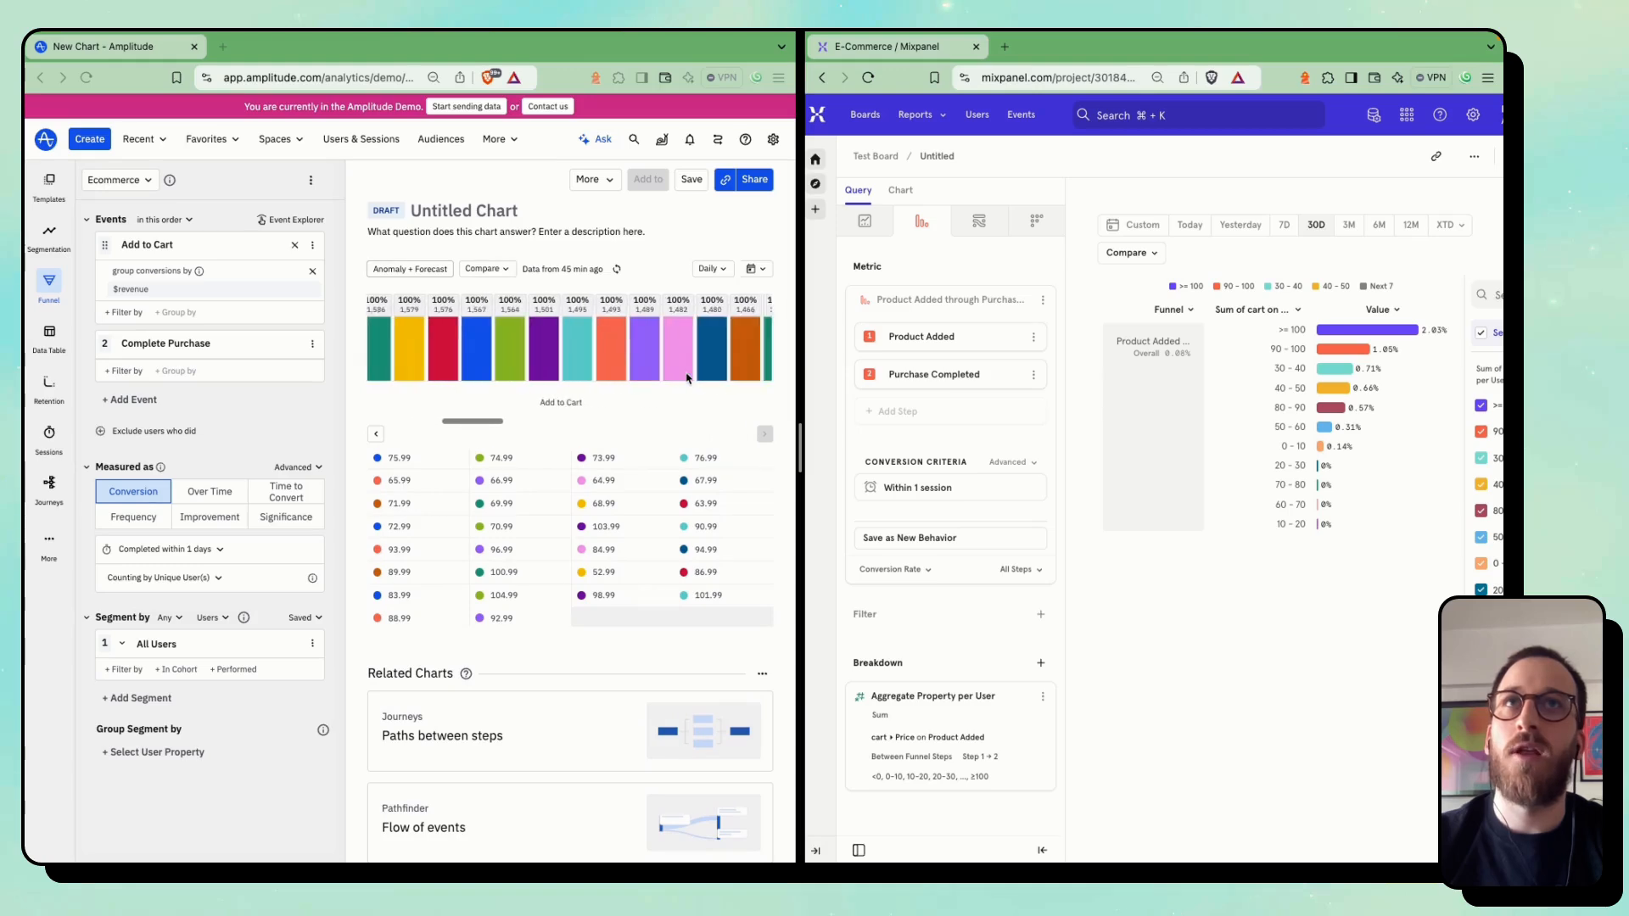
scroll(686, 377, "left", 5)
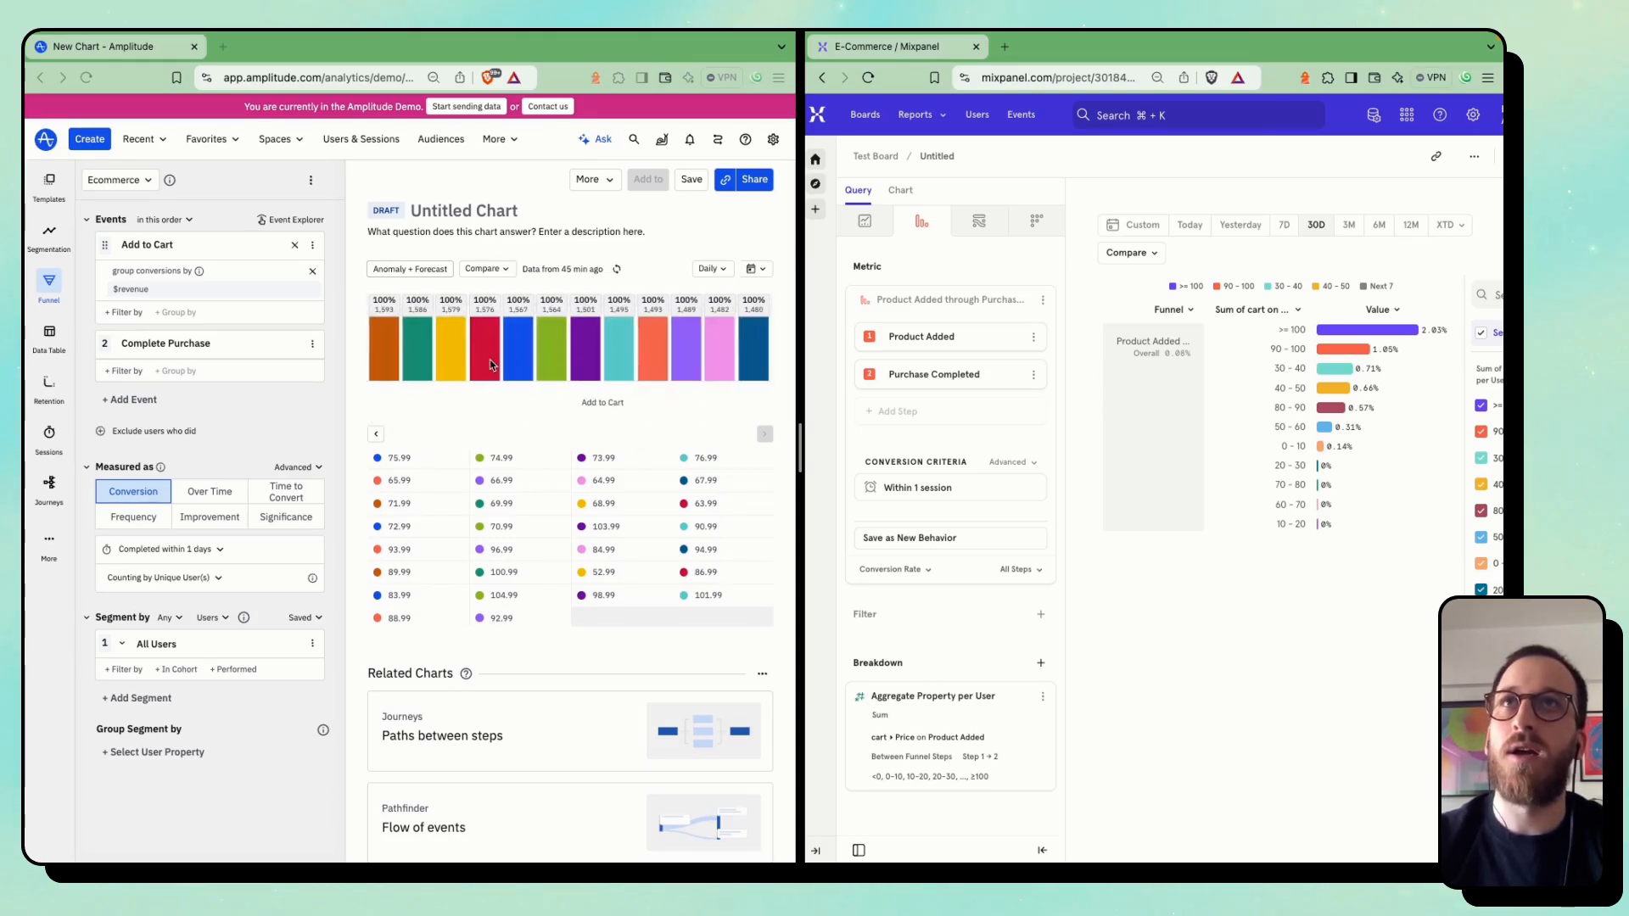
left_click(475, 406)
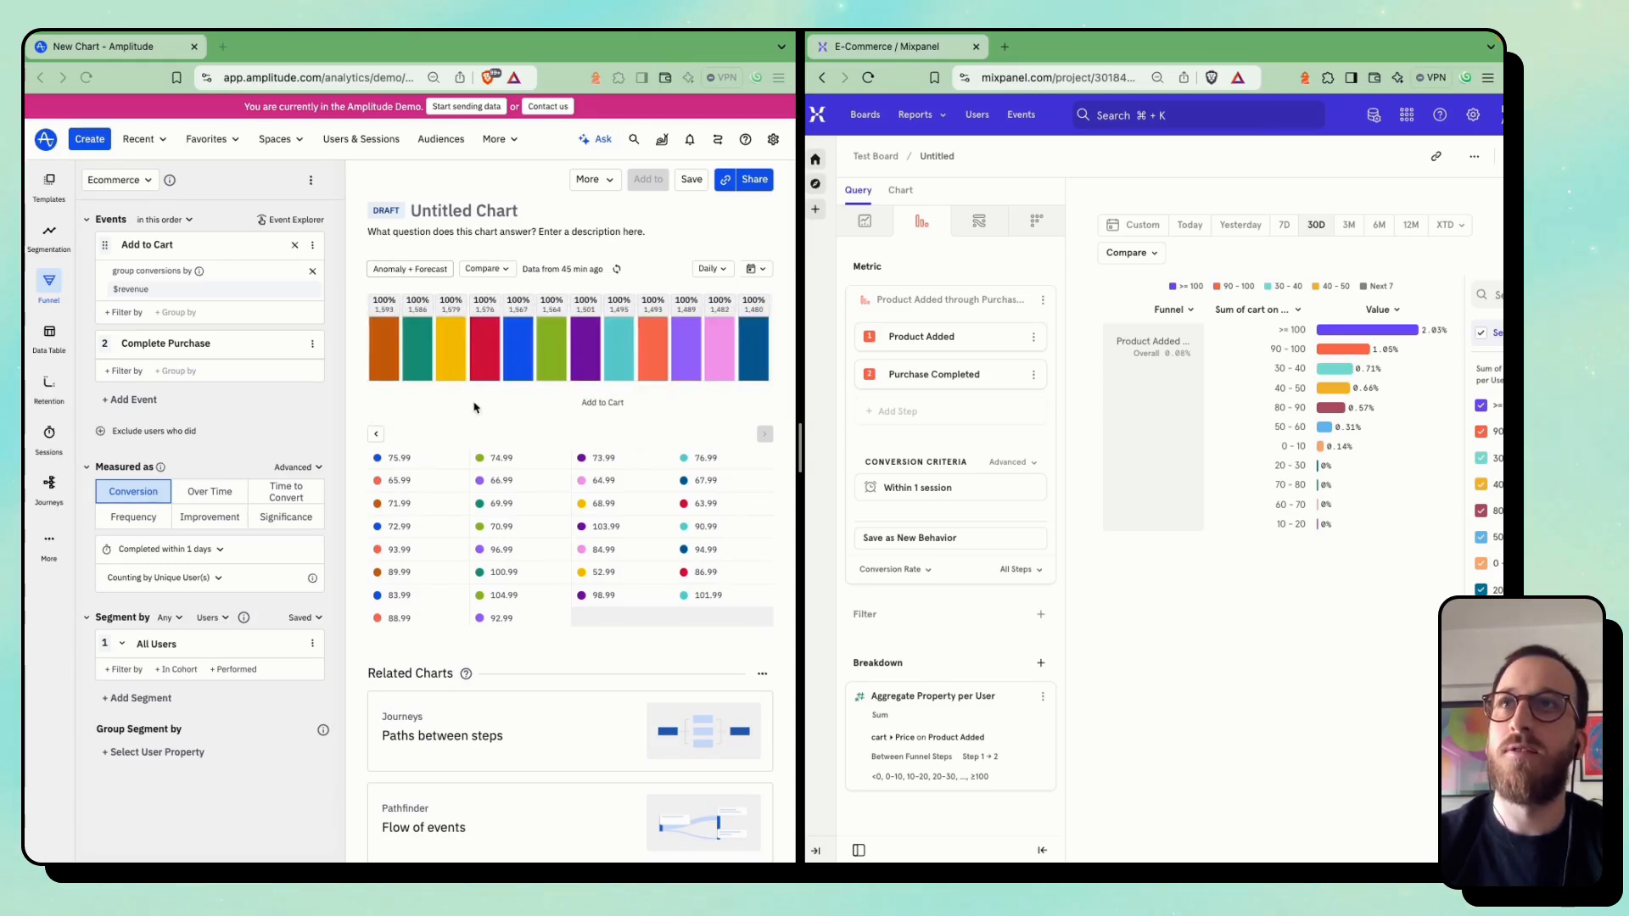
Convert the Amplitude funnel to a Data Table and the Mixpanel funnel to an Insights report
left_click(48, 340)
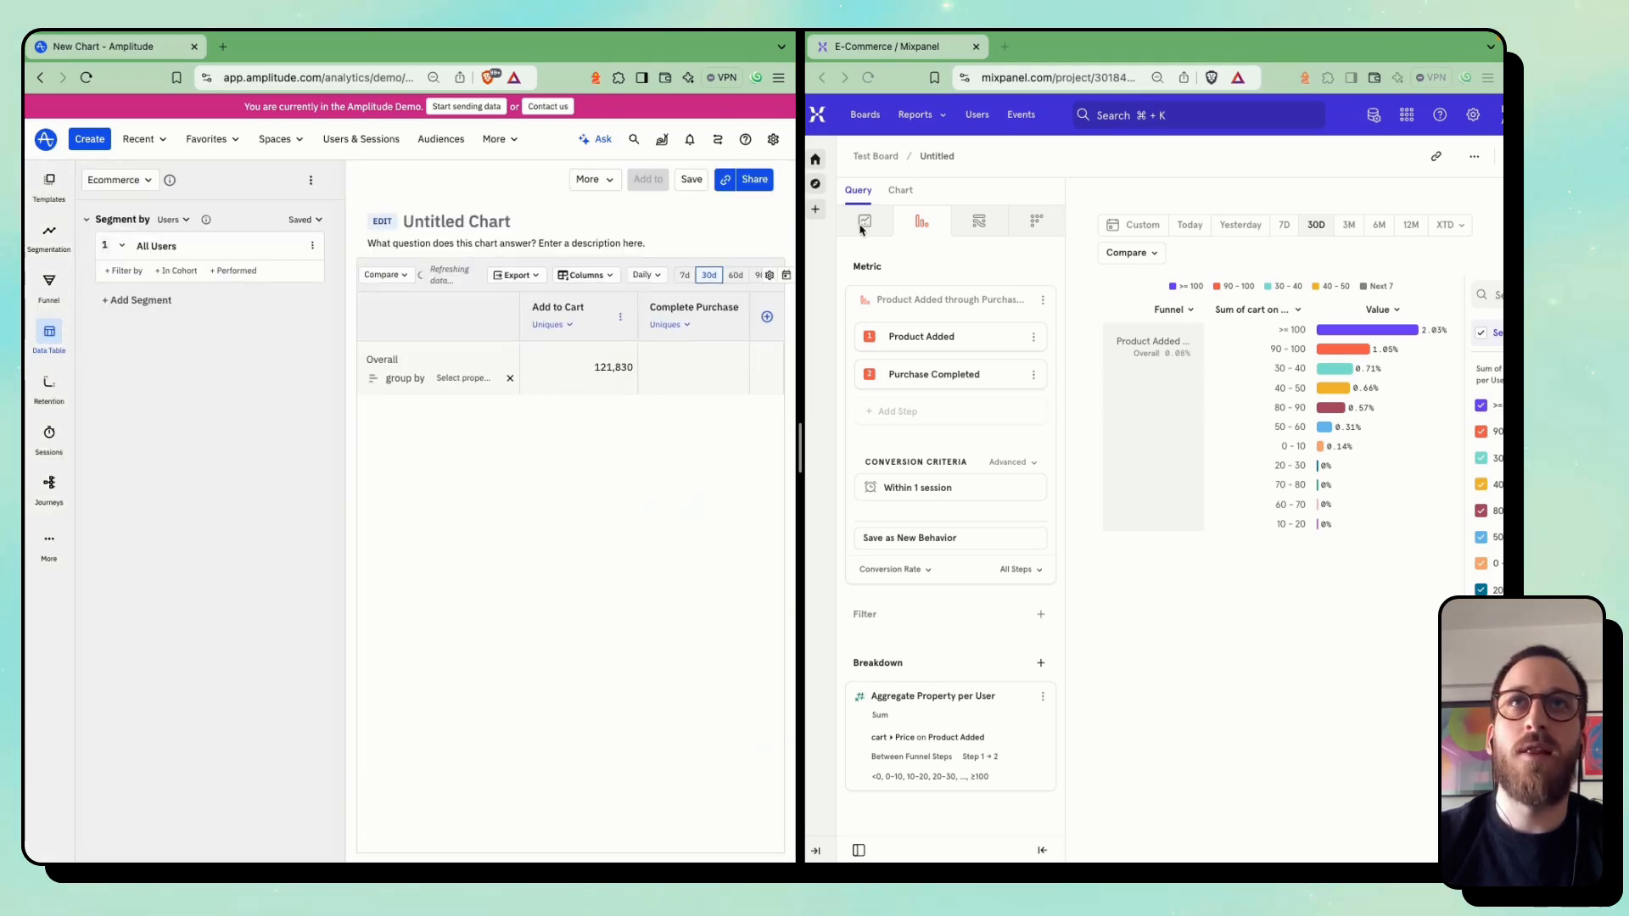
left_click(861, 227)
left_click(865, 224)
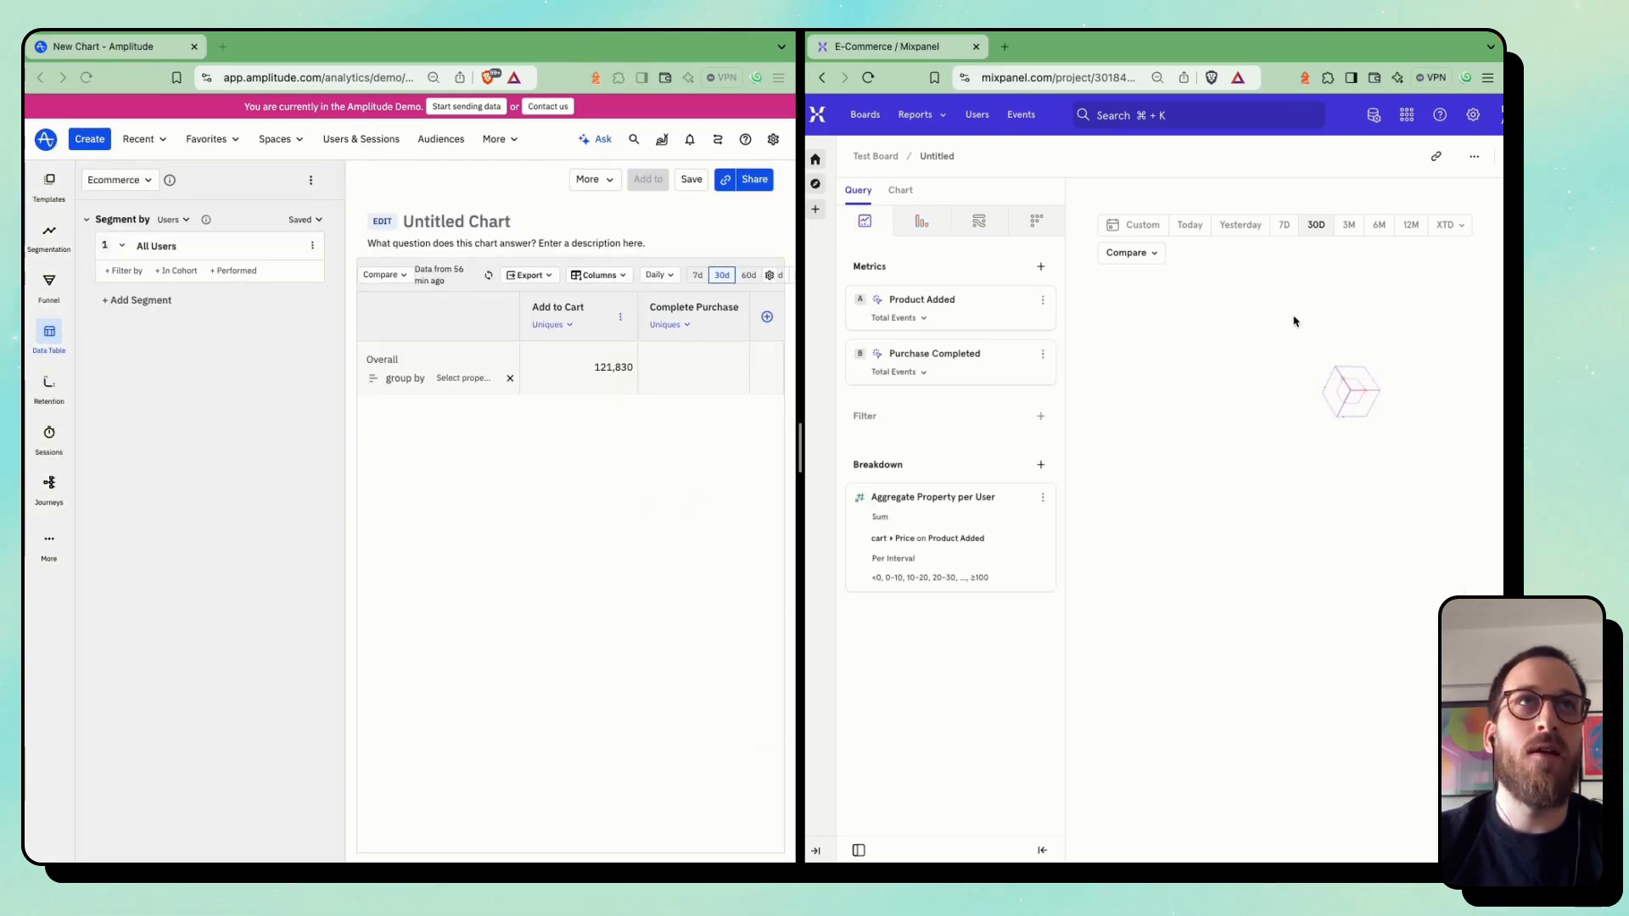
Show the Mixpanel Insights report as a Table and compare it with Amplitude's data table
scroll(1358, 280, "right", 3)
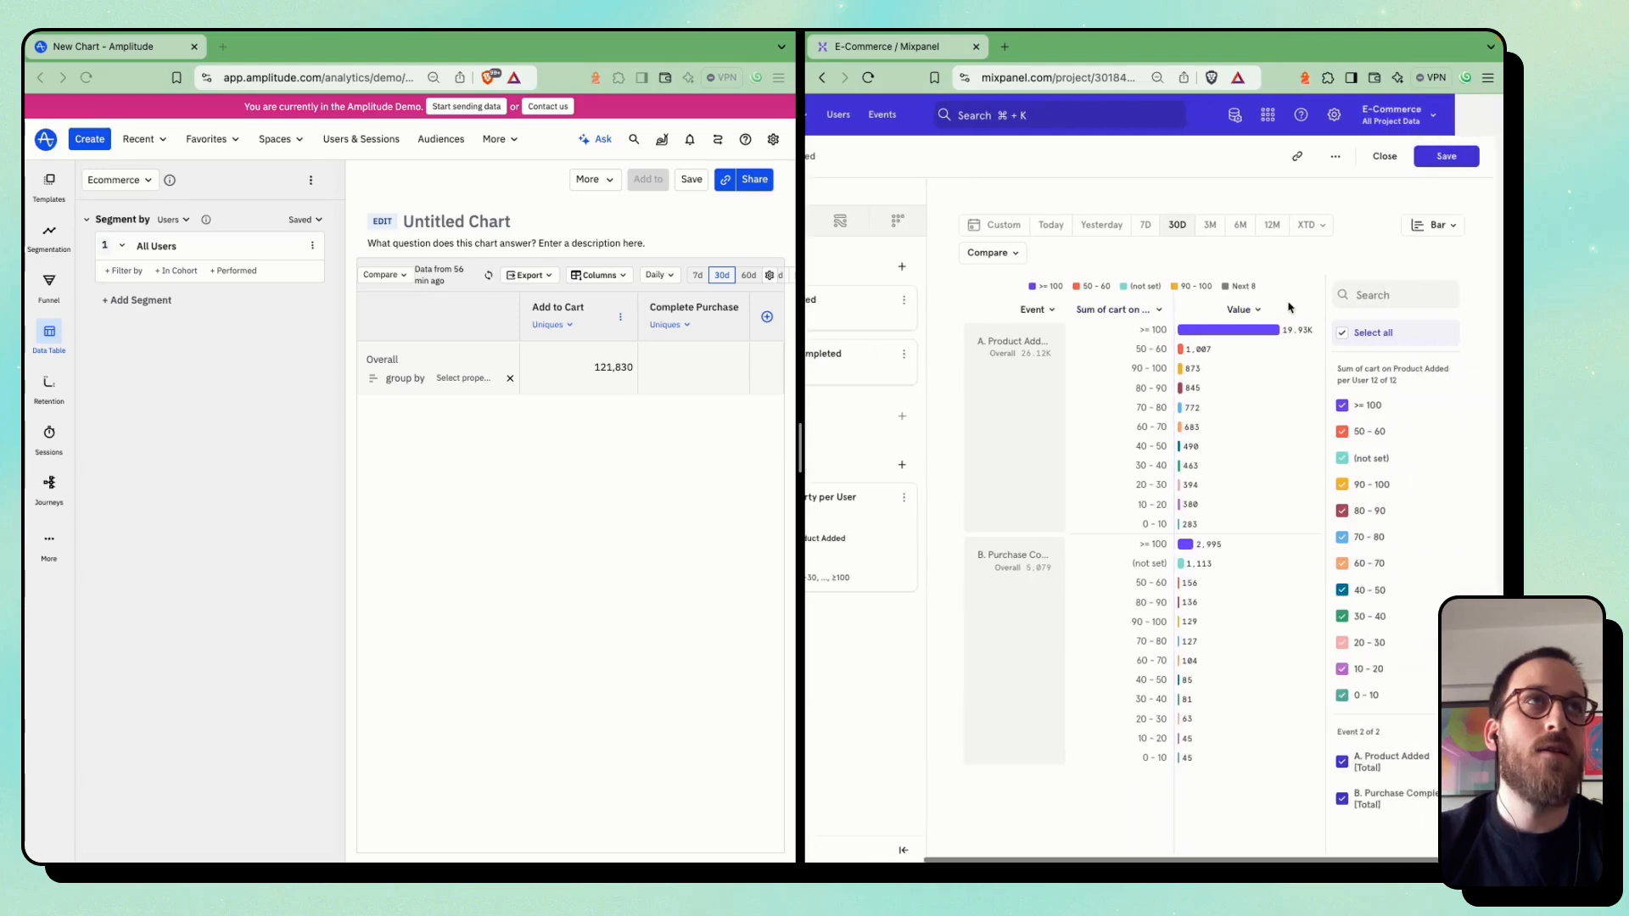
left_click(1447, 226)
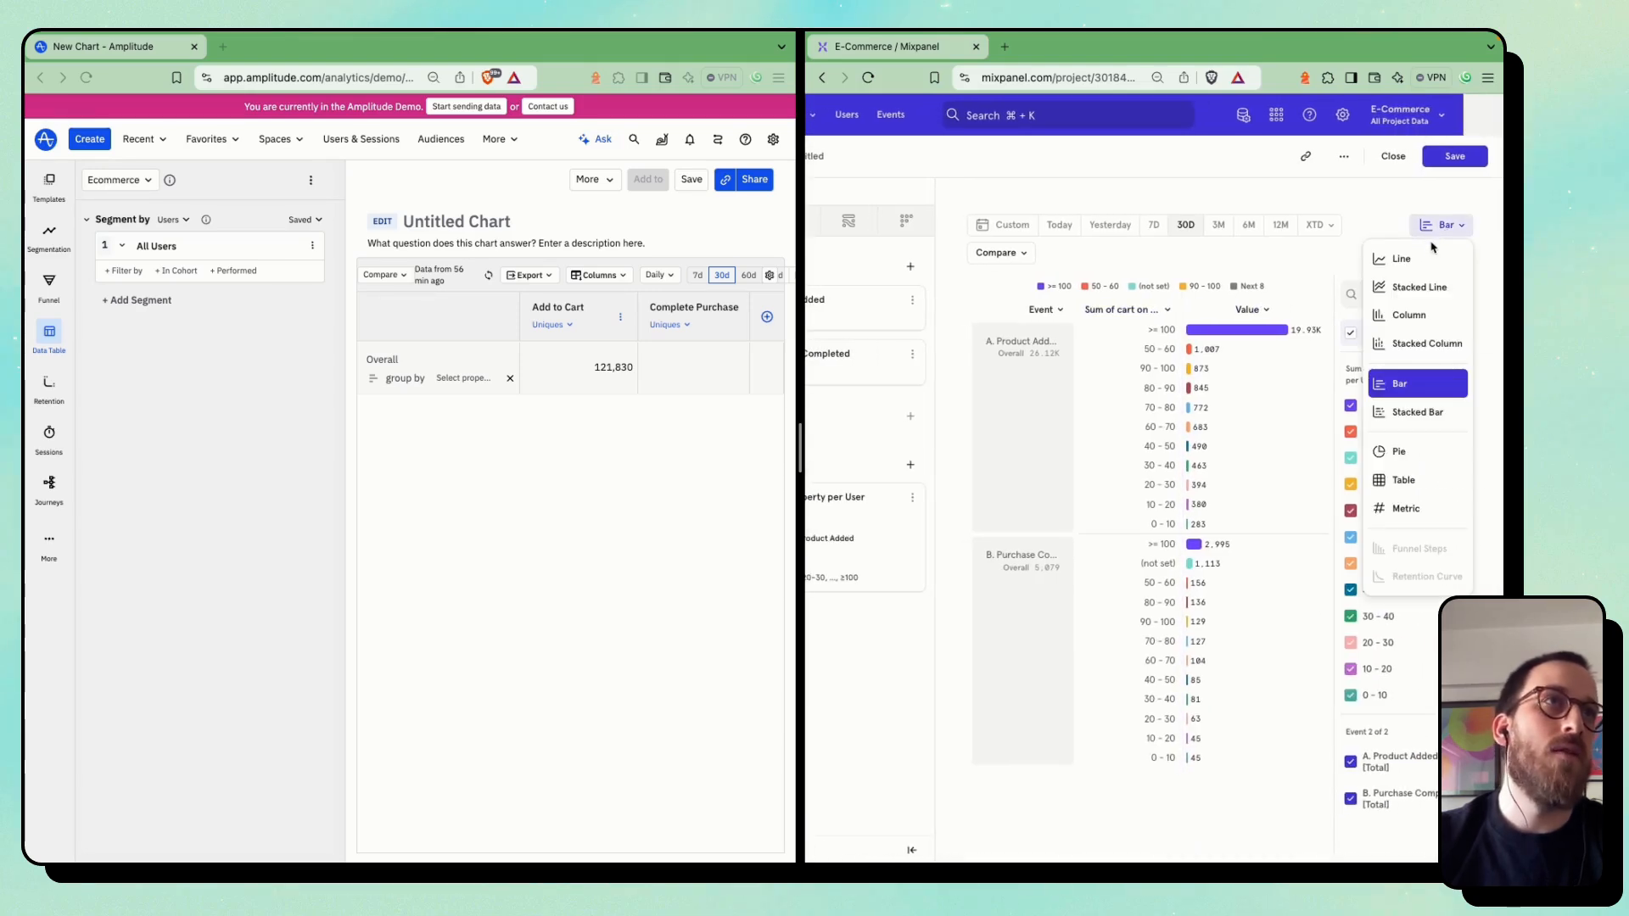
left_click(1407, 482)
scroll(479, 502, "right", 1)
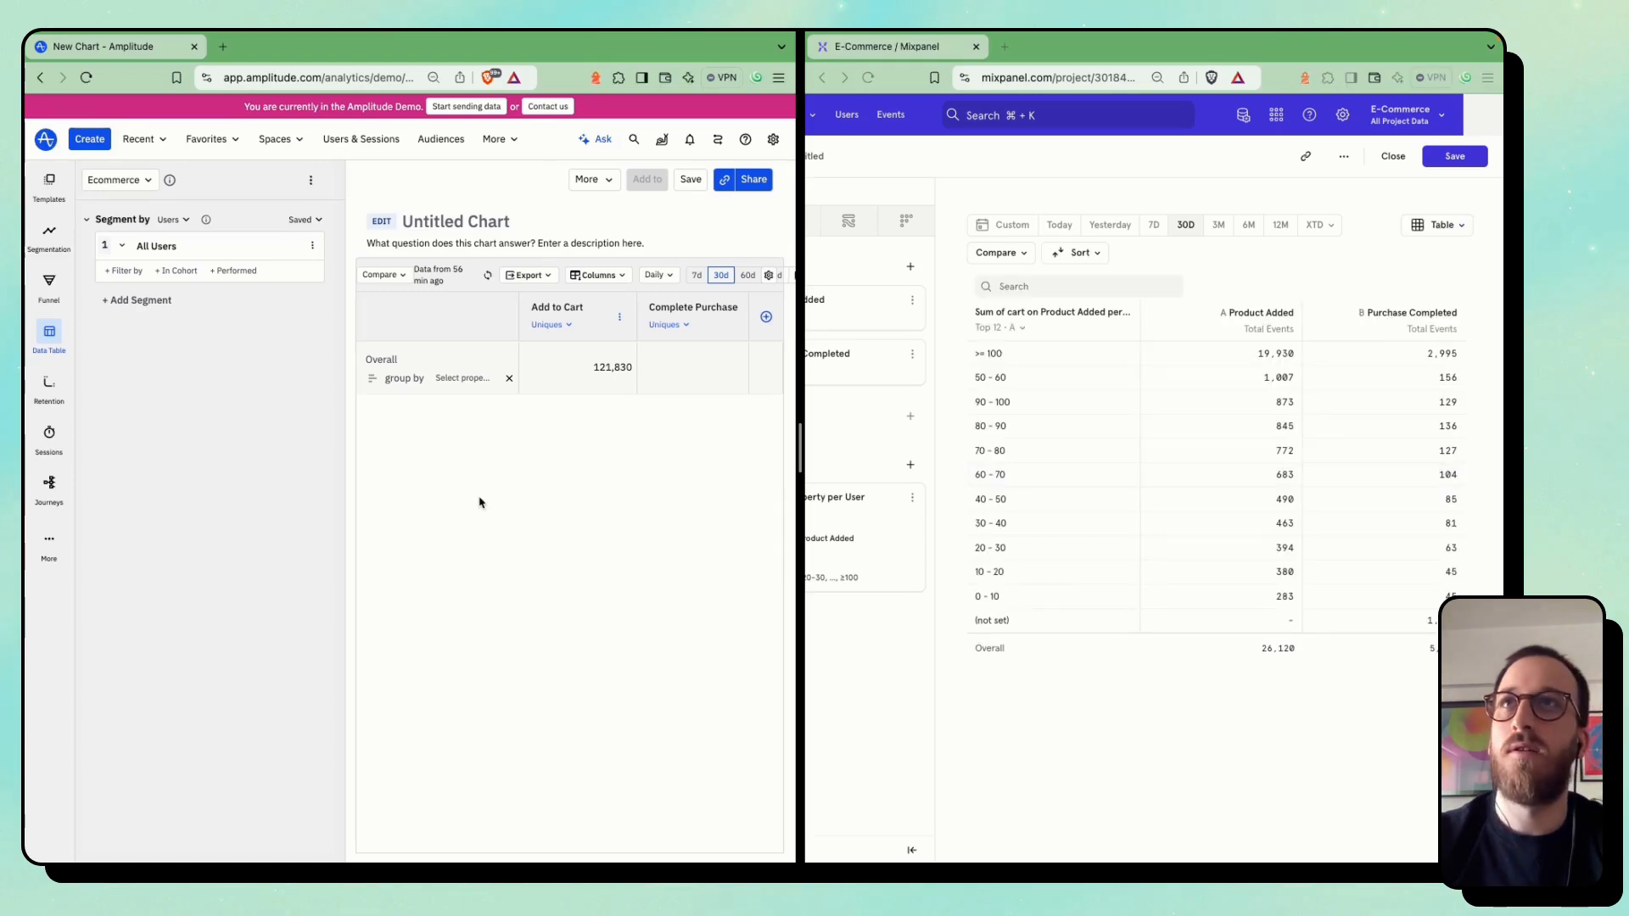
scroll(480, 503, "left", 1)
left_click(470, 482)
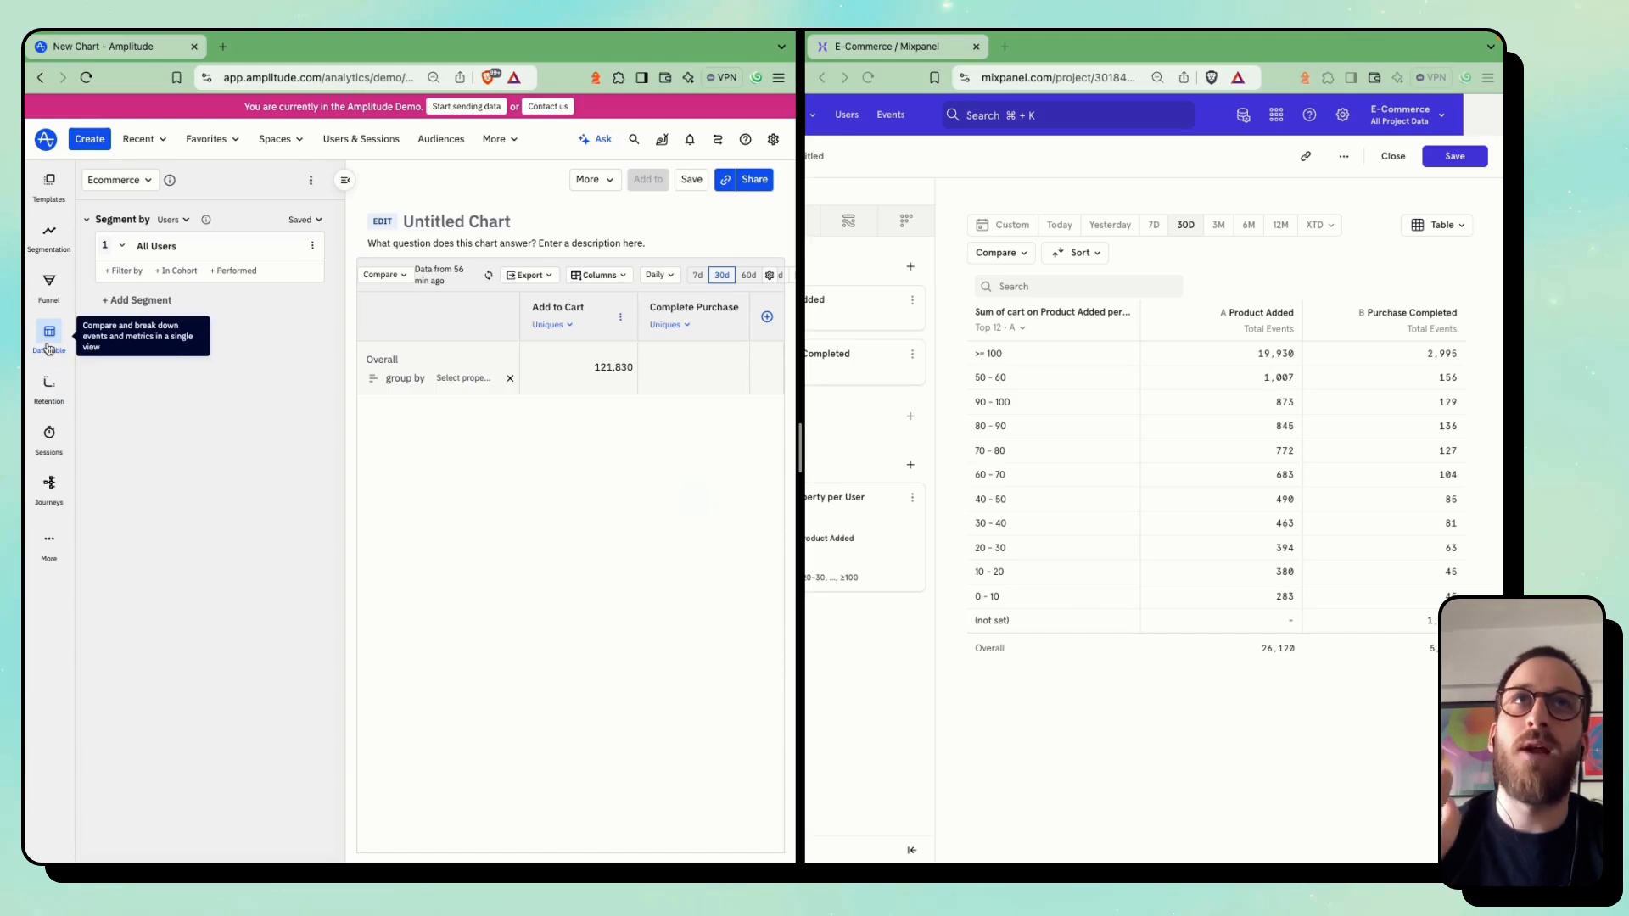
Review Mixpanel's available report types against Amplitude's additional chart types such as Engagement Matrix
scroll(940, 483, "left", 3)
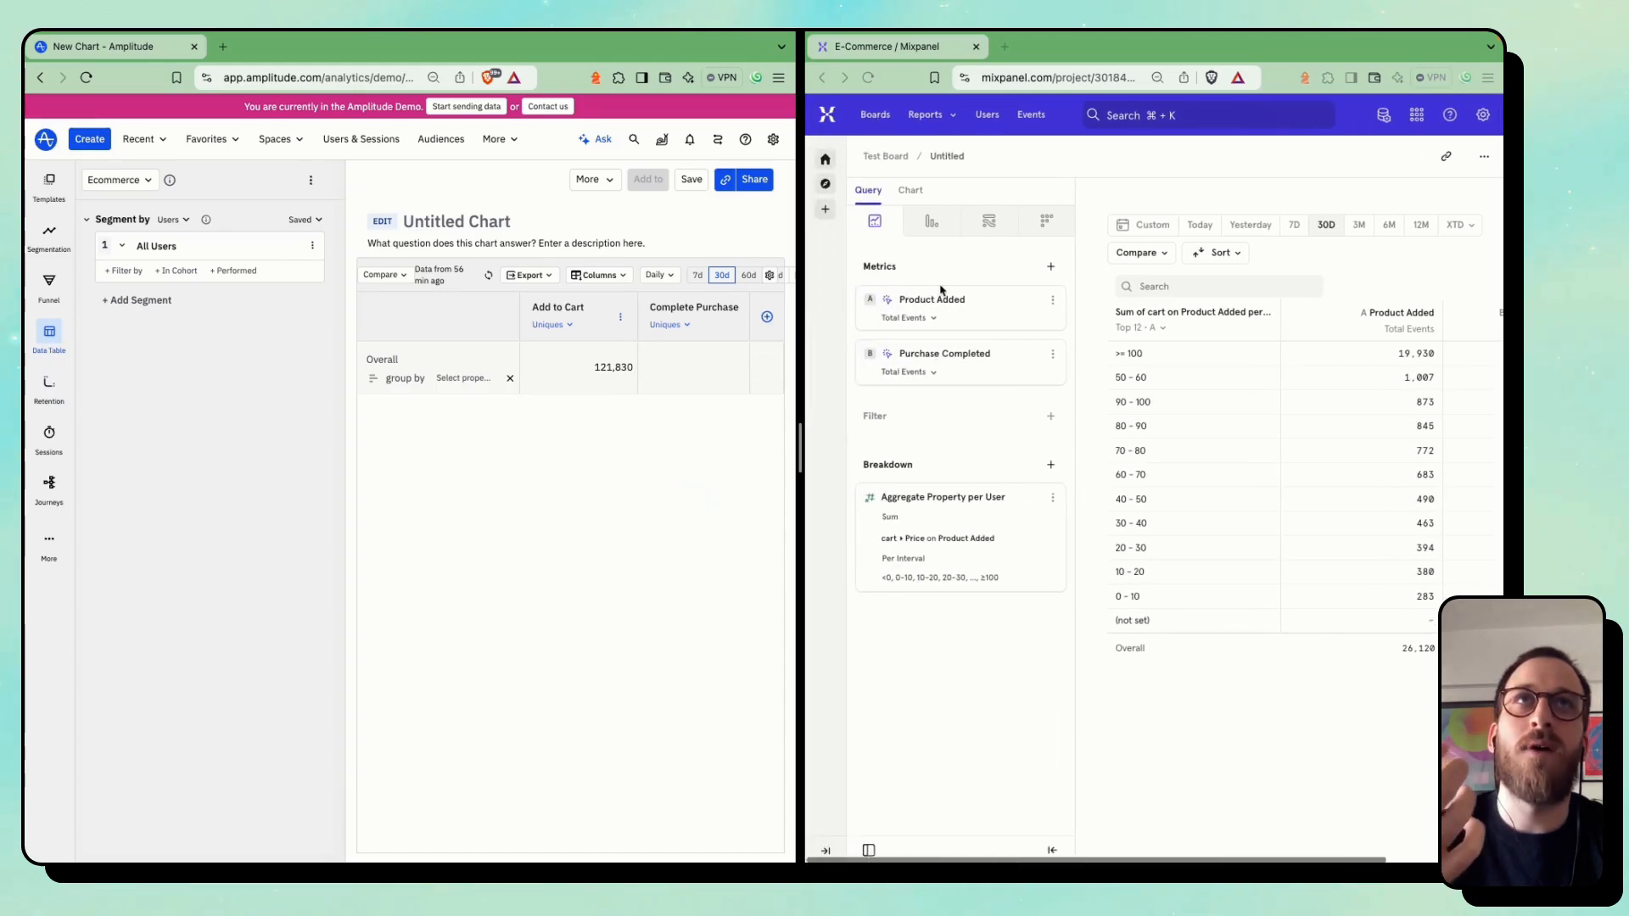
left_click(933, 119)
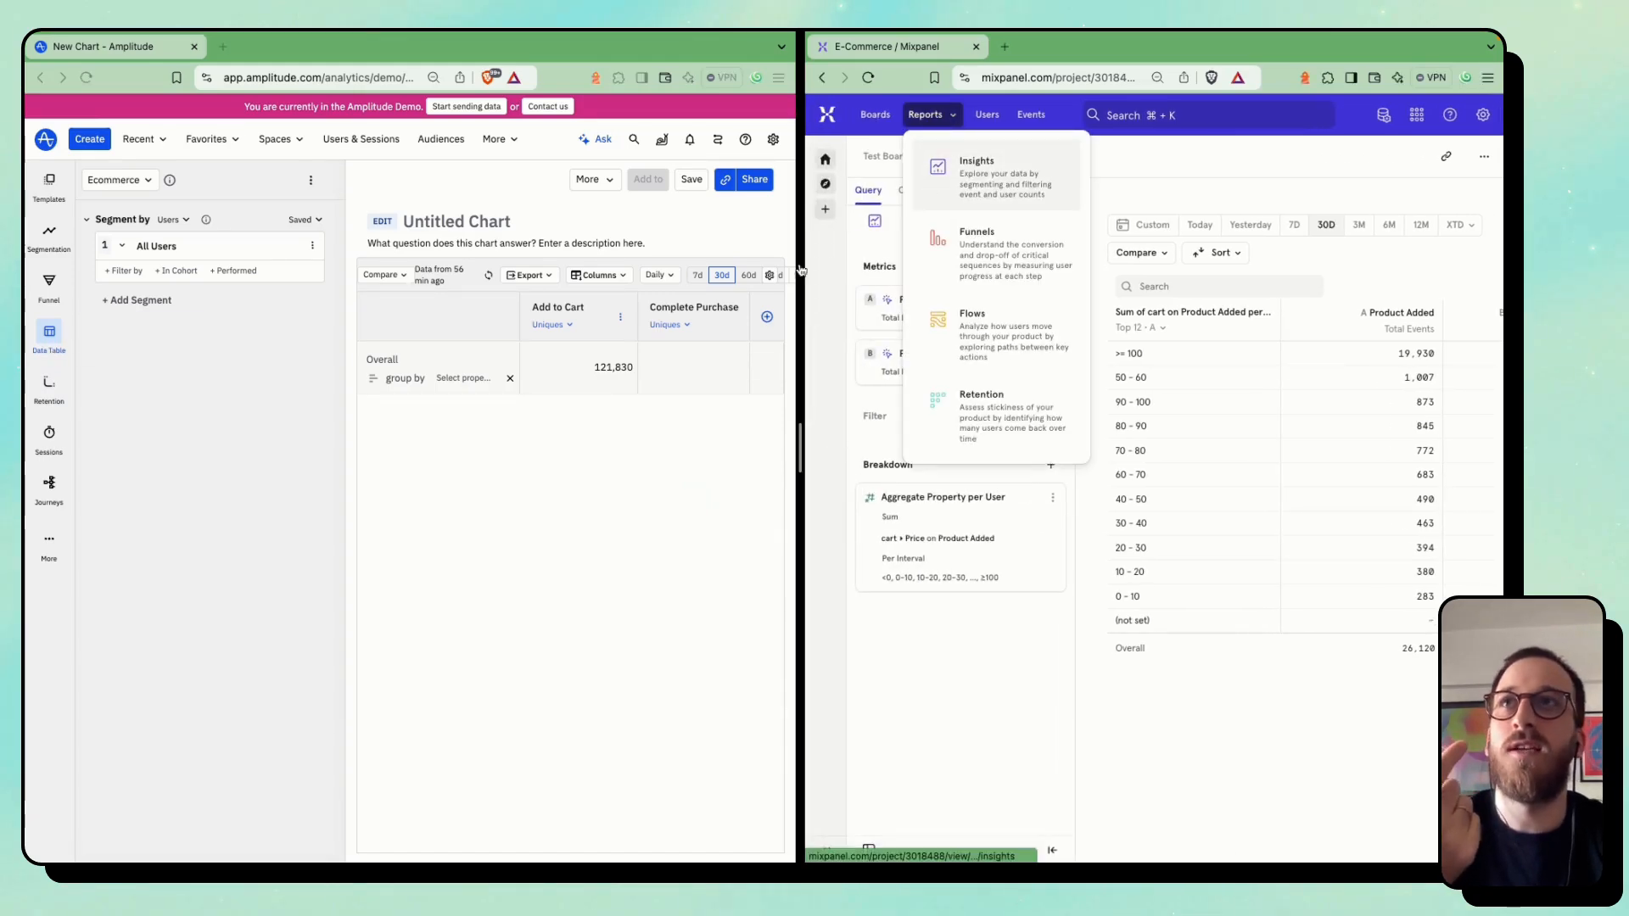
left_click(501, 517)
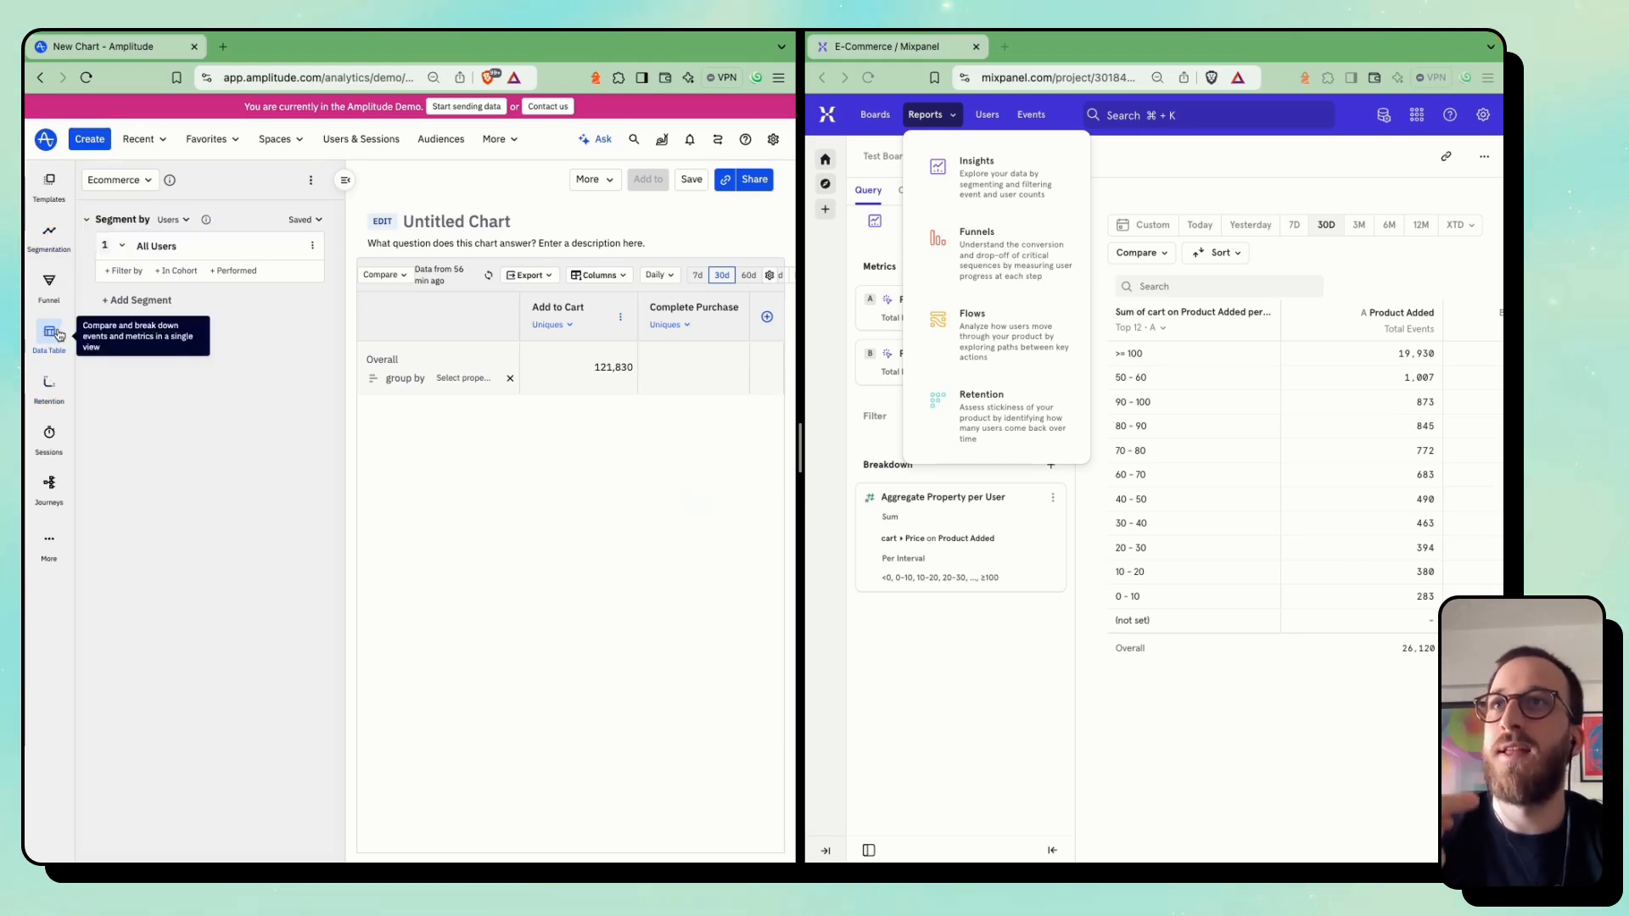
left_click(52, 539)
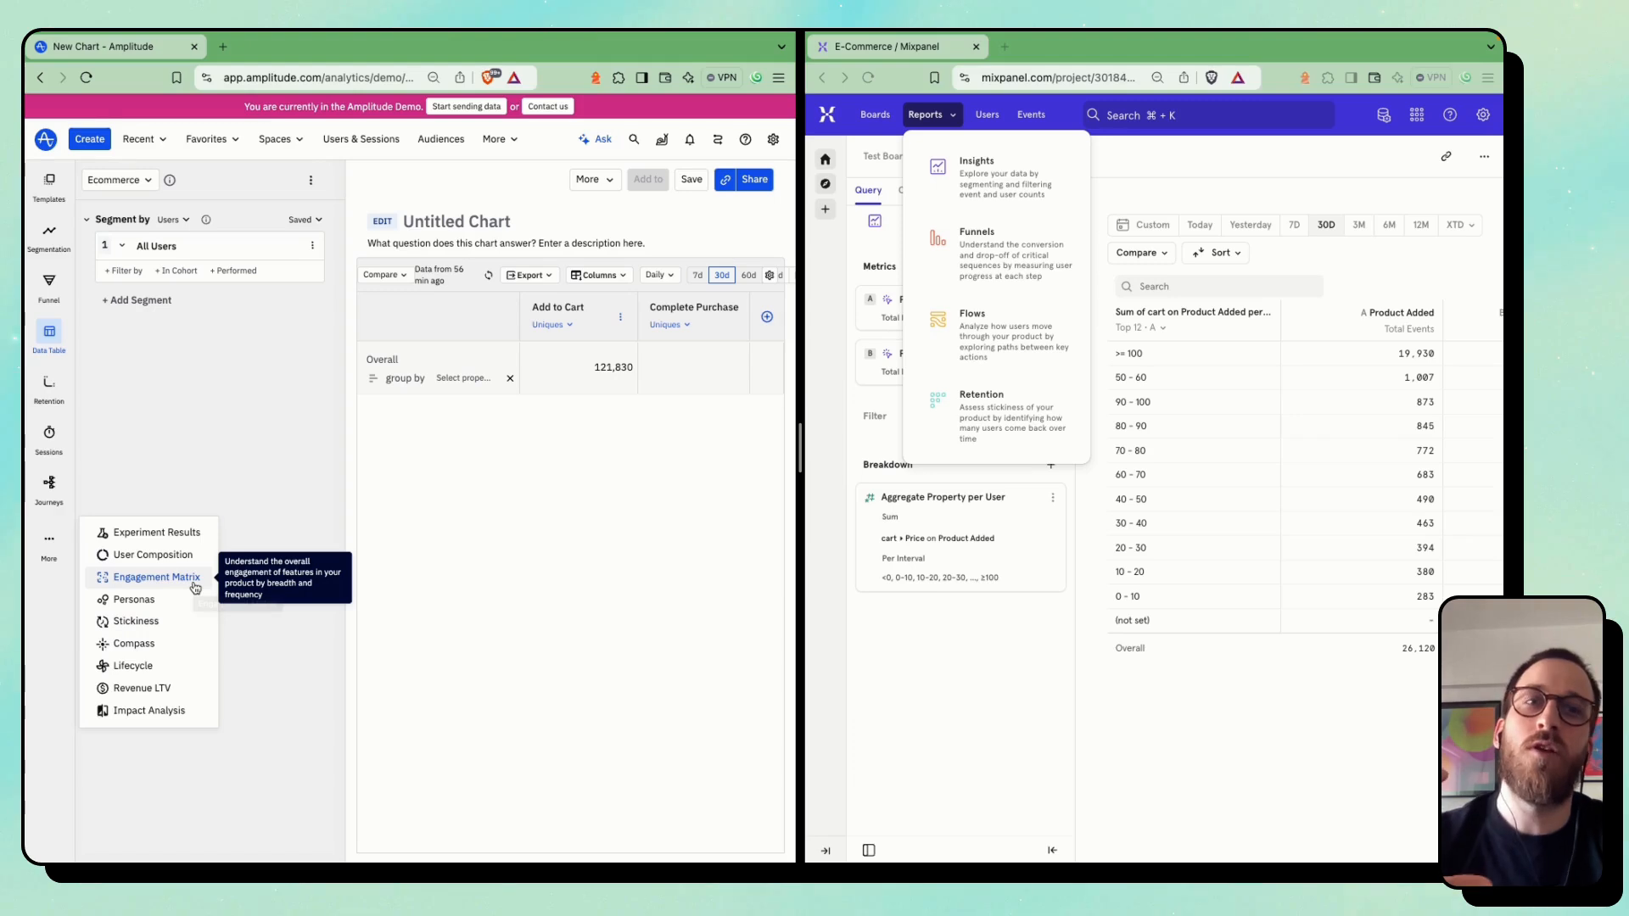
left_click(277, 497)
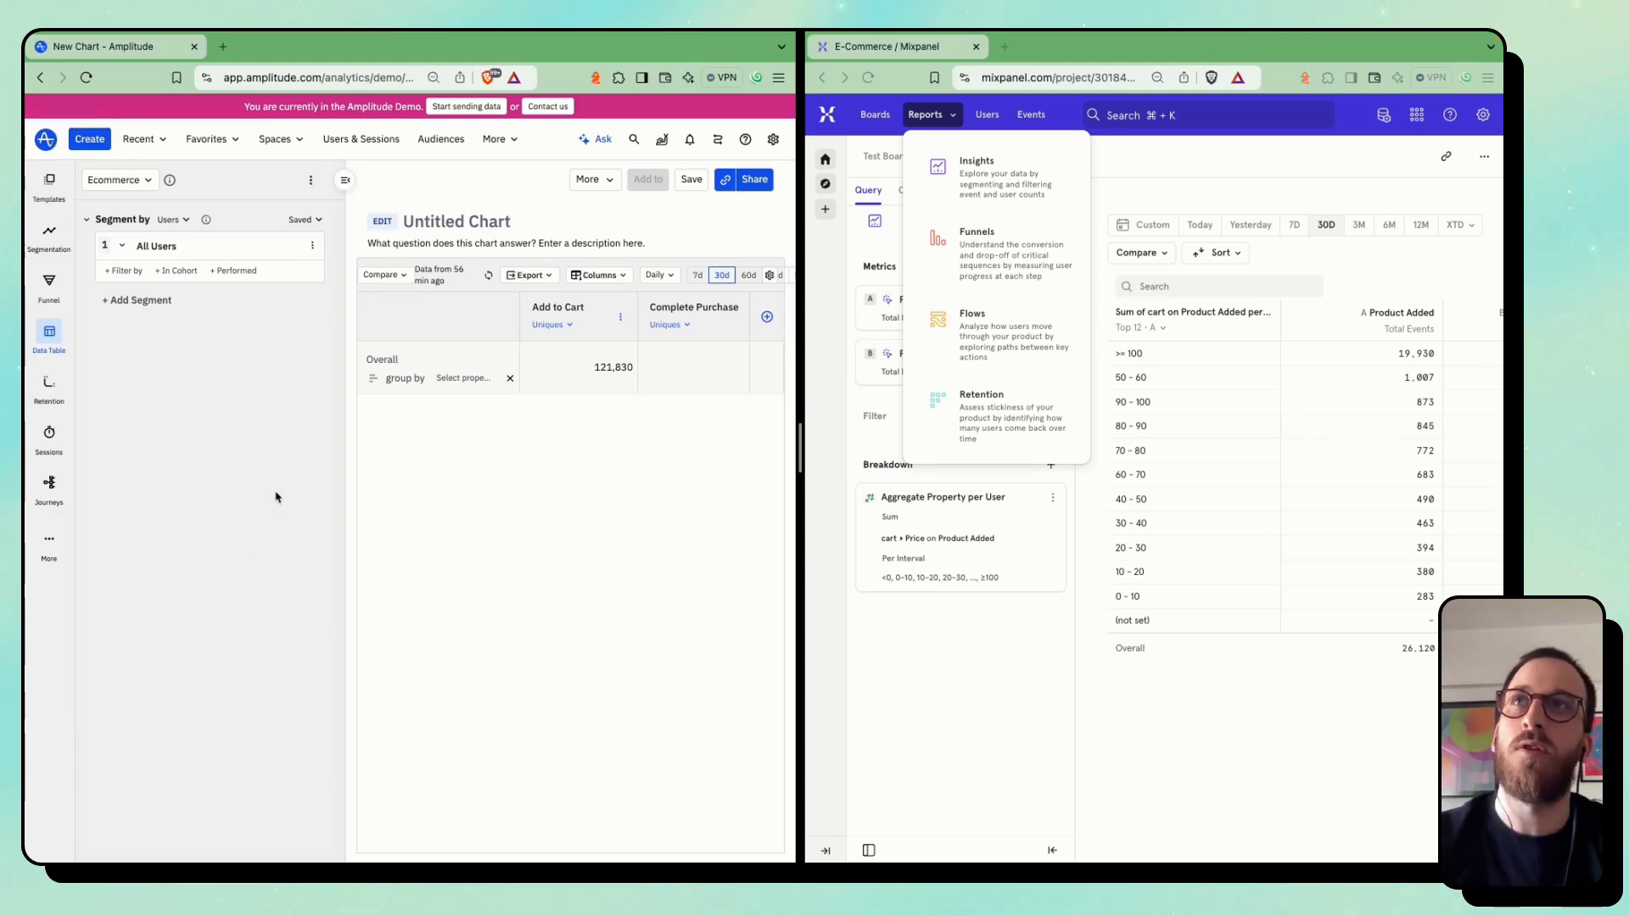
Switch both tools to Retention and set both Mixpanel retention events to Purchase Completed
left_click(50, 382)
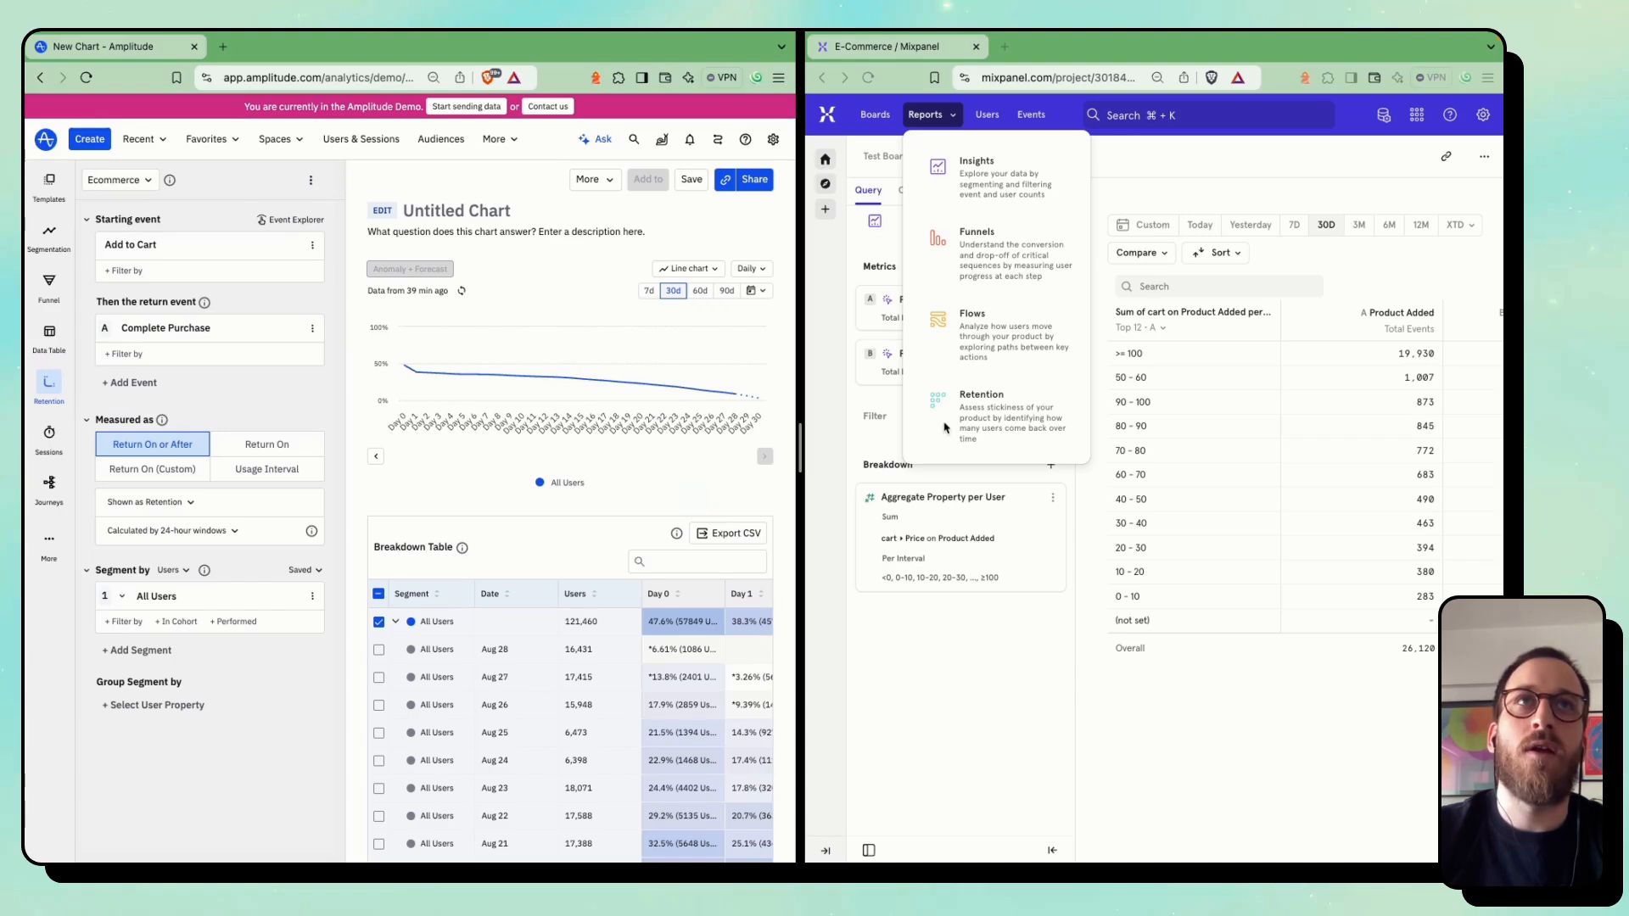
left_click(969, 419)
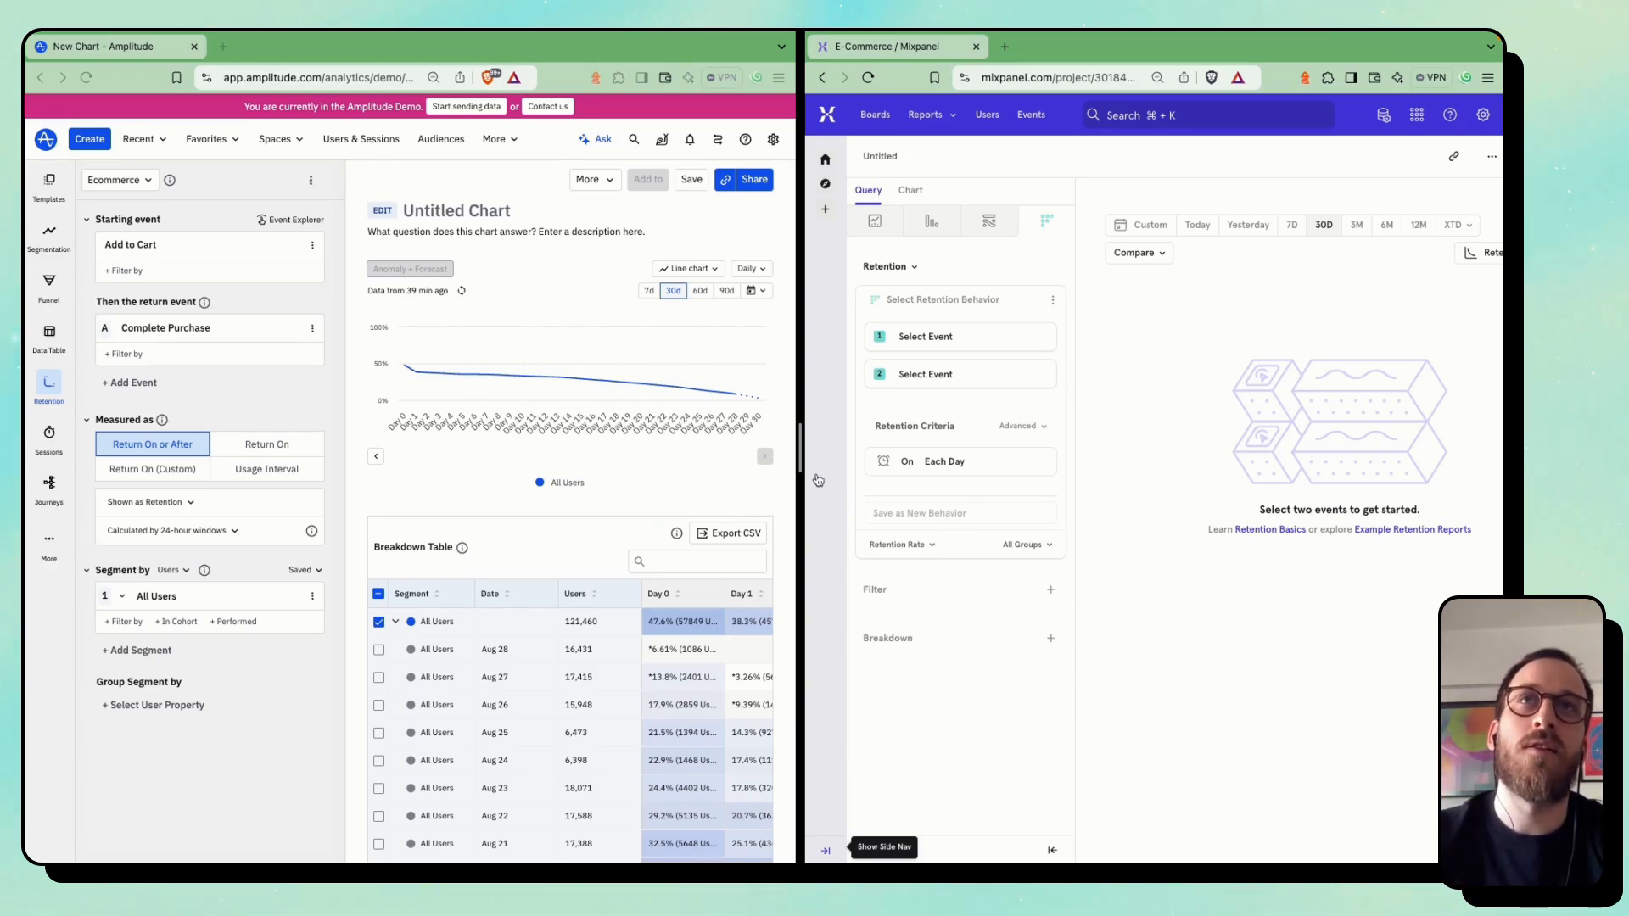
left_click(925, 336)
type("pro")
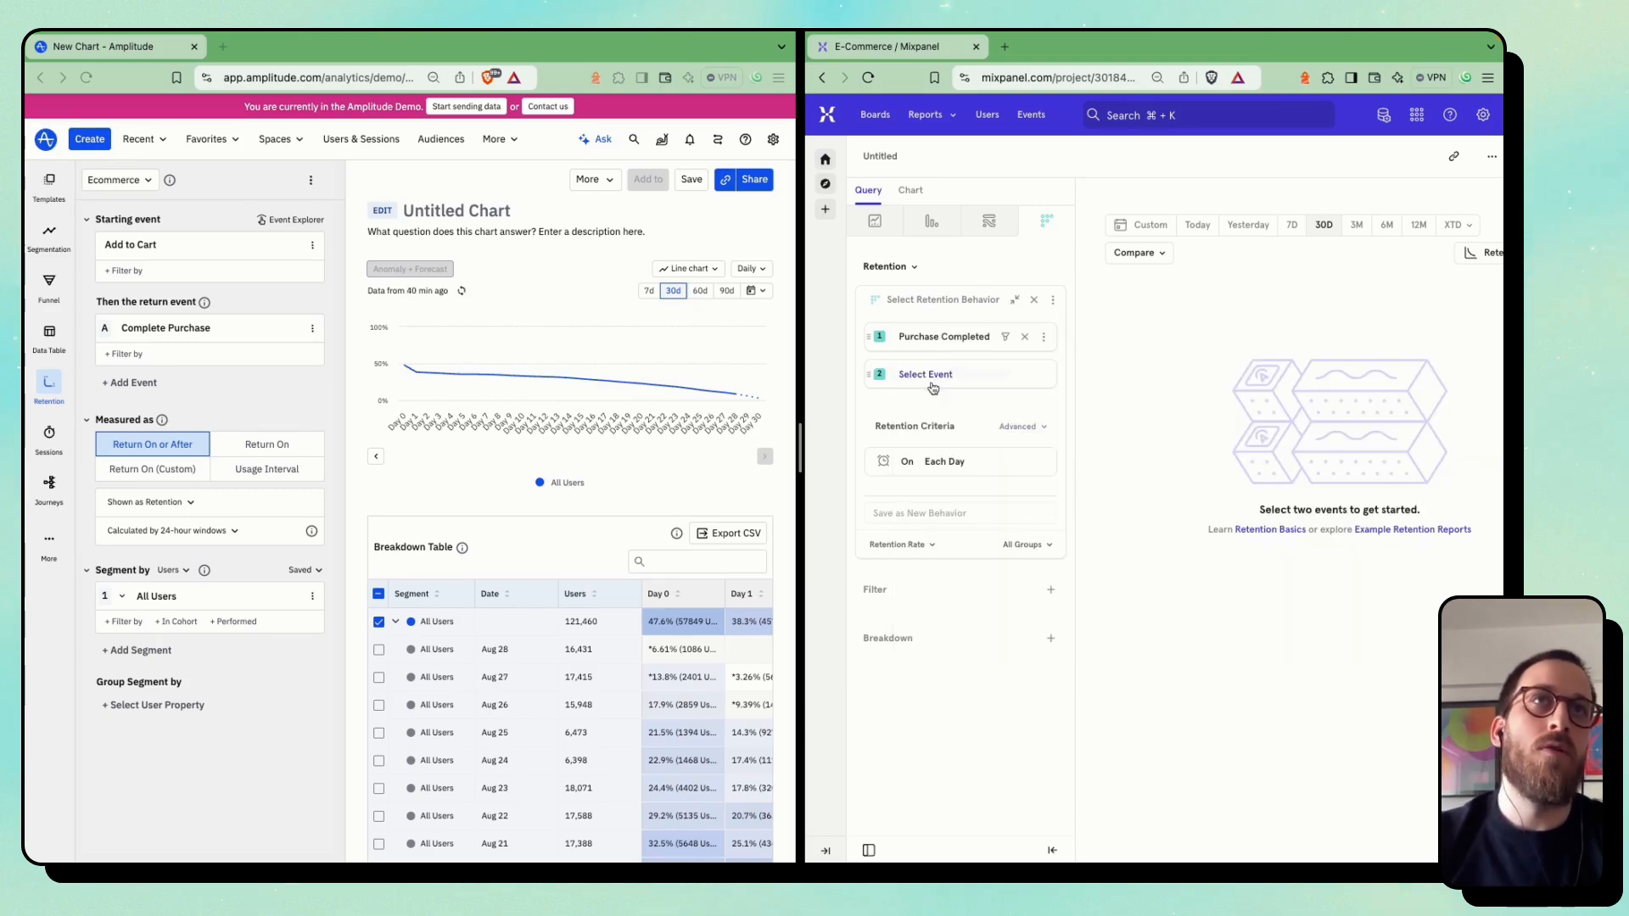
left_click(931, 376)
type("comple")
left_click(1037, 469)
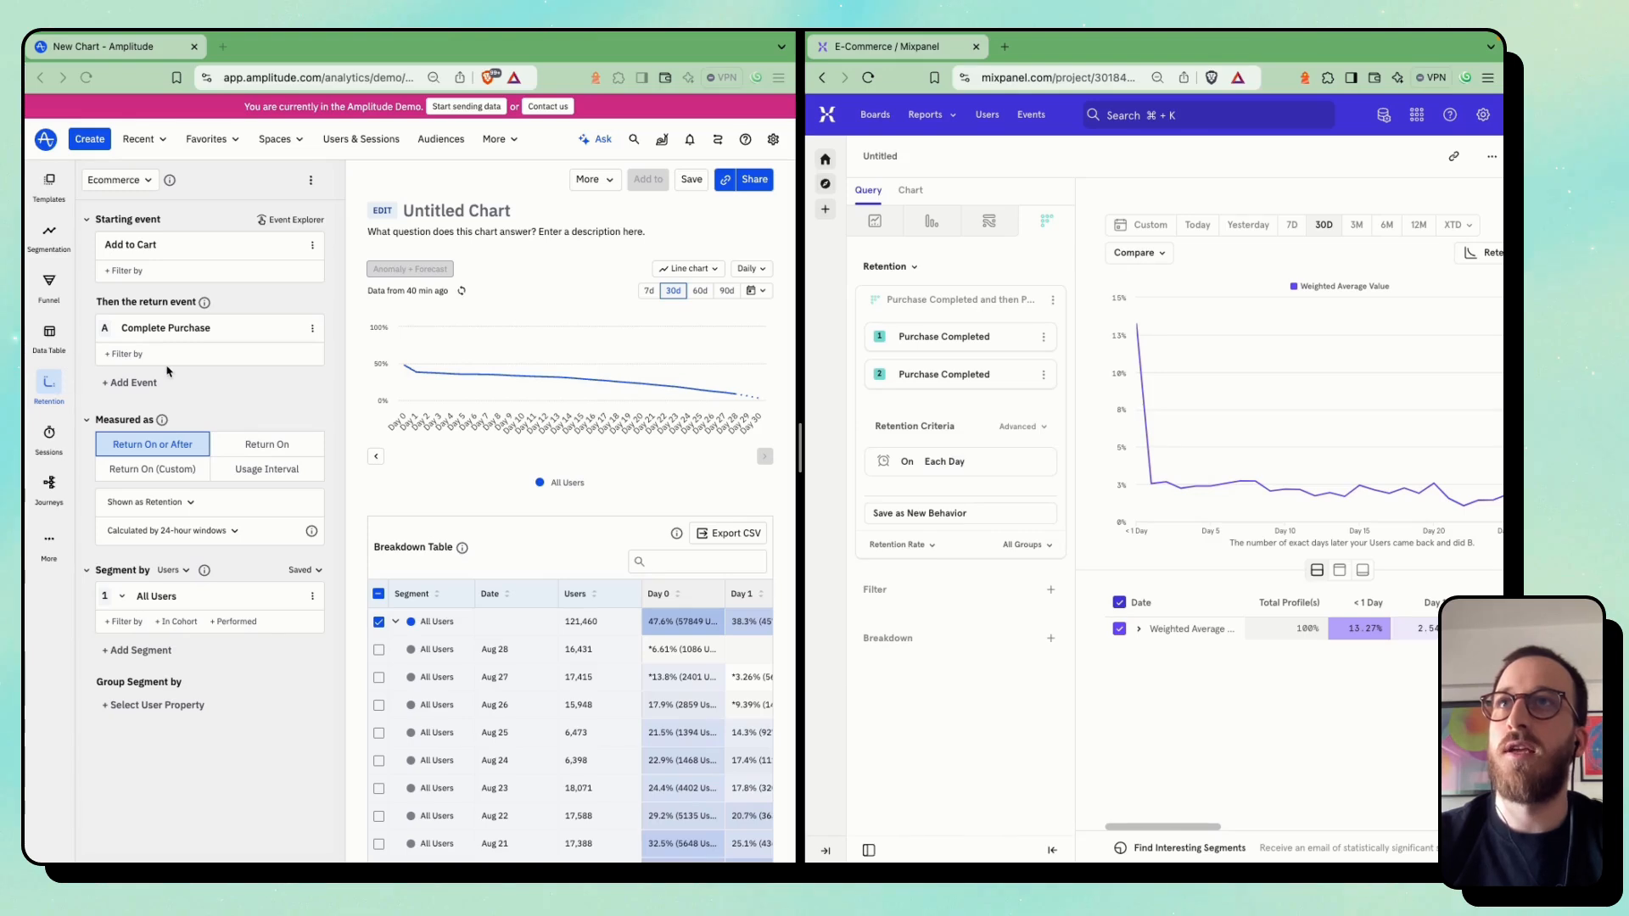
Set the Amplitude retention starting event to Complete Purchase and widen the Amplitude side of the split view
left_click(174, 246)
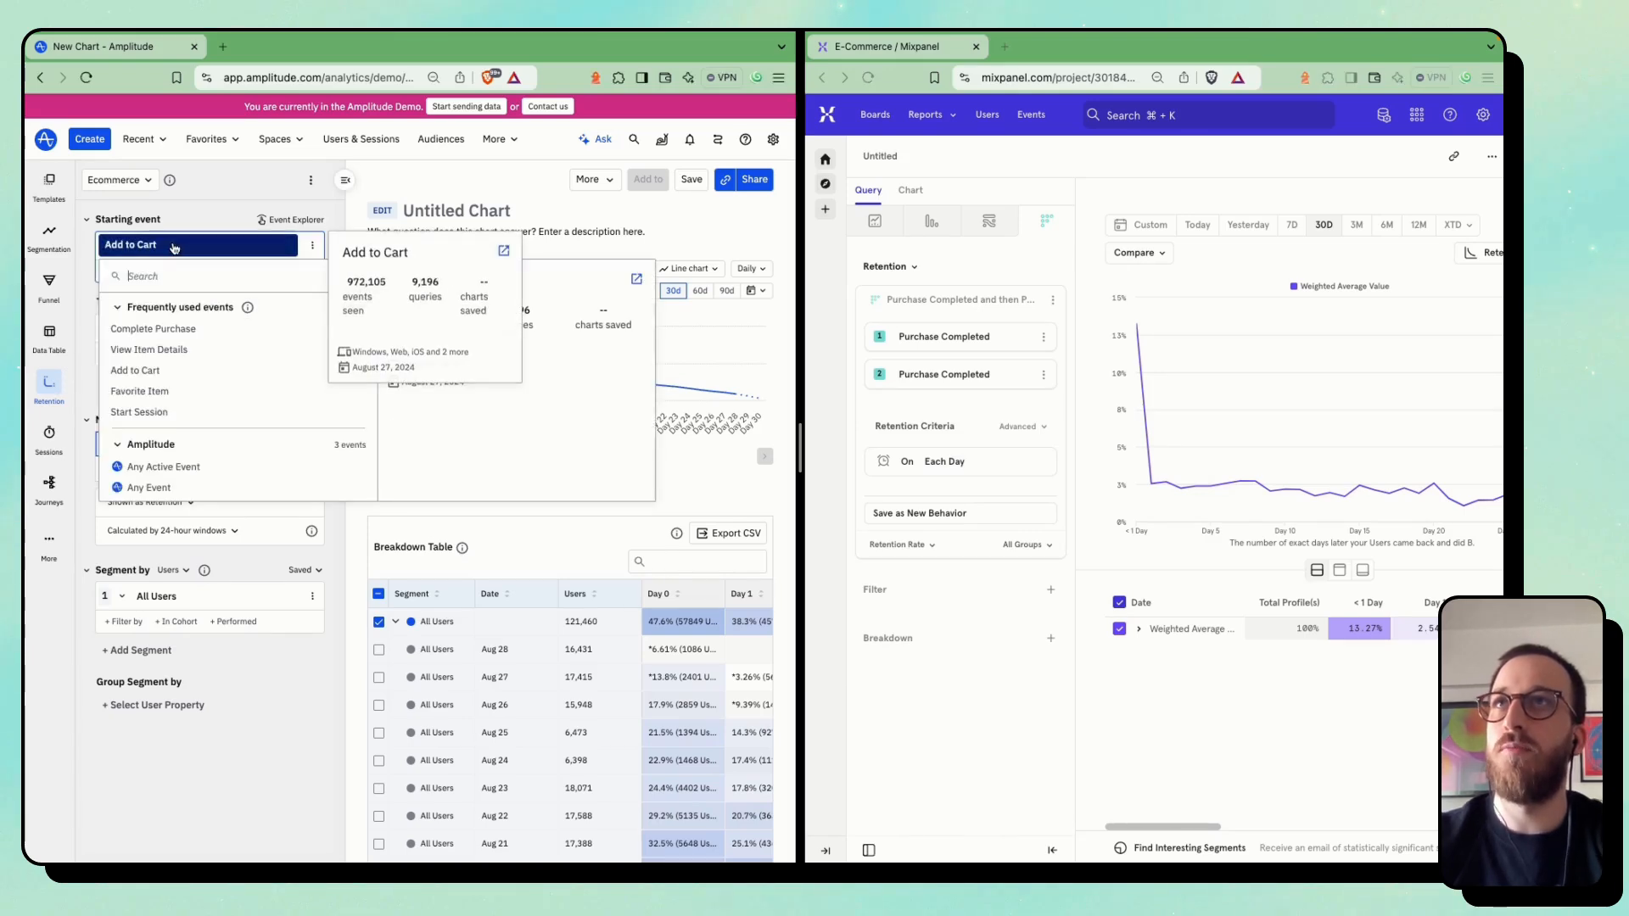
type("comp")
left_click(180, 314)
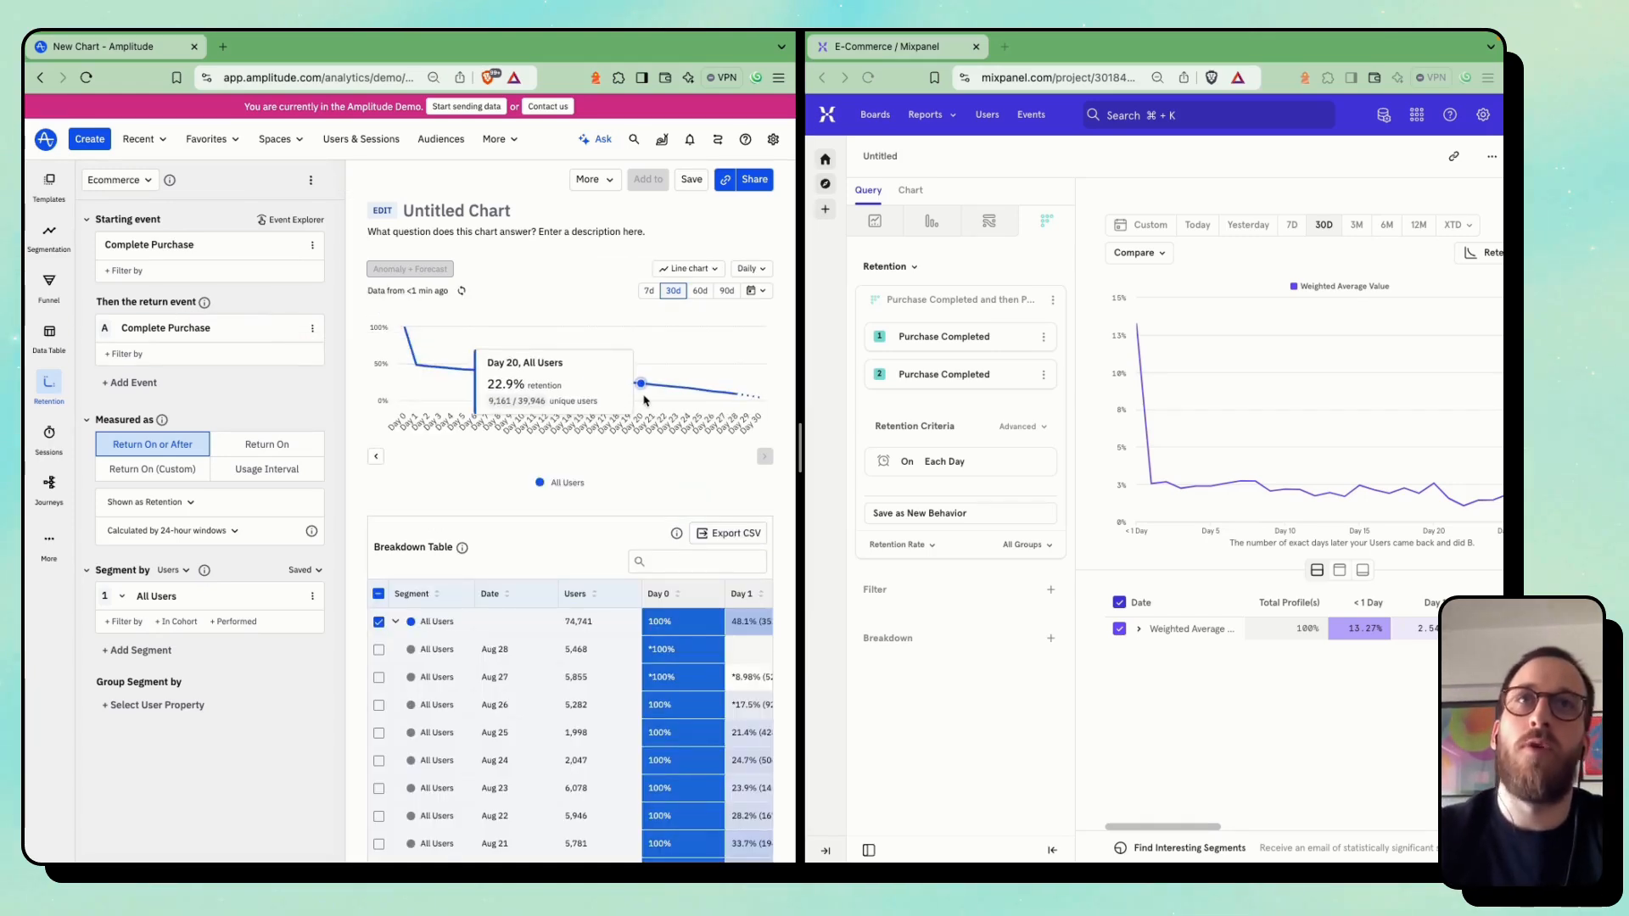
left_click_drag(798, 437, 820, 445)
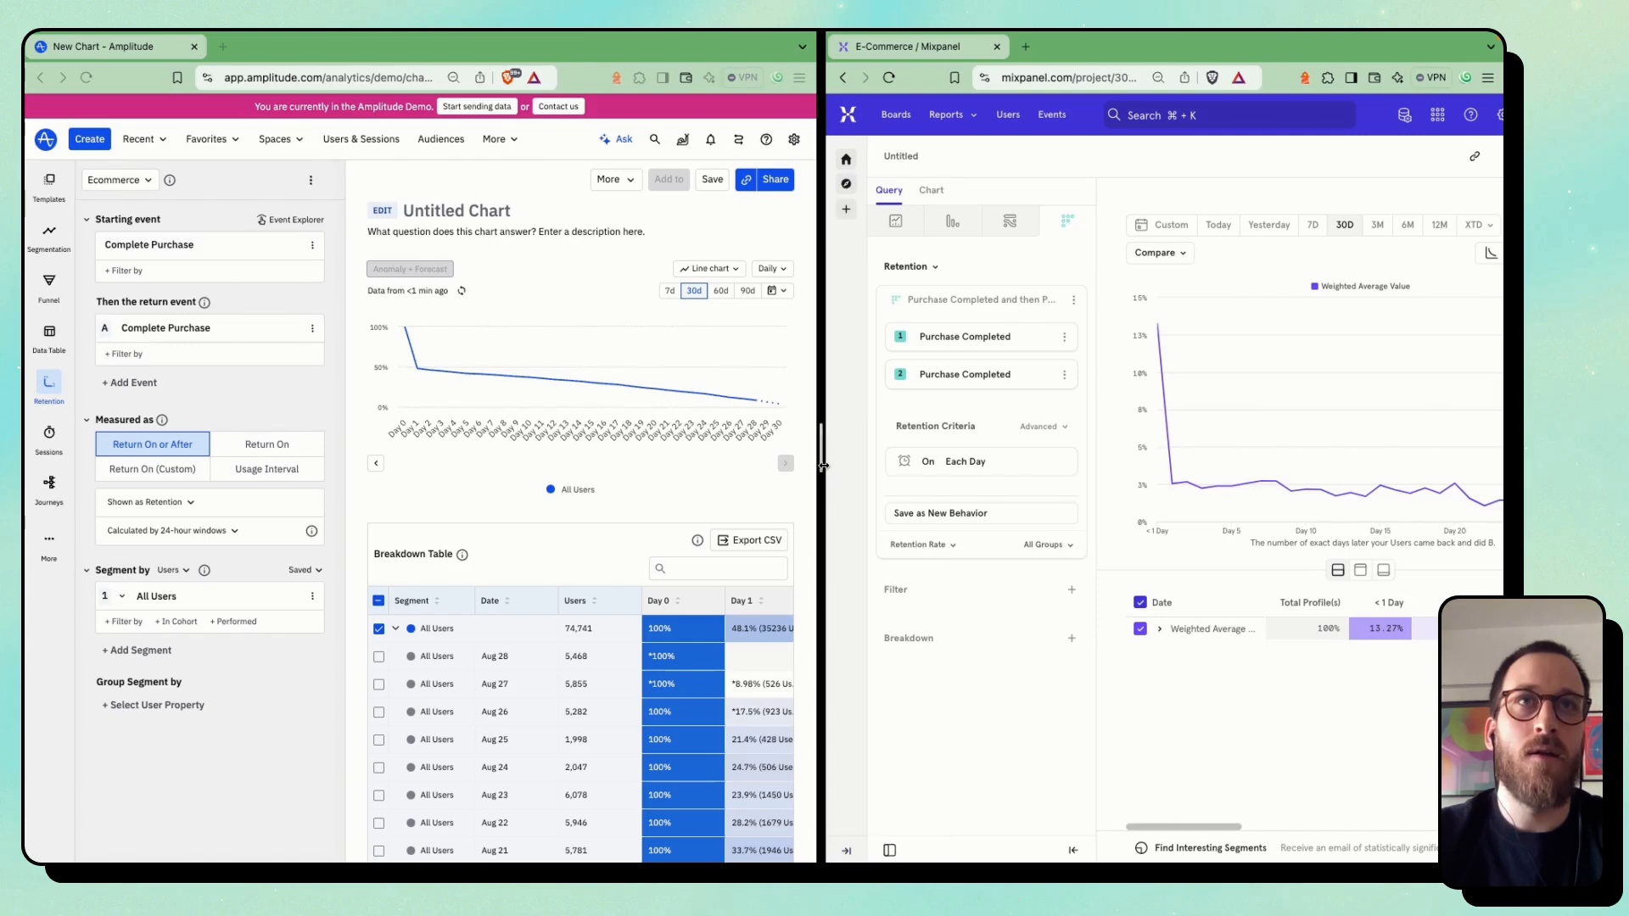
Widen the Mixpanel side and expand the Weighted Average row of its retention table into daily cohorts
left_click_drag(827, 471, 787, 471)
left_click(1102, 631)
left_click(1104, 631)
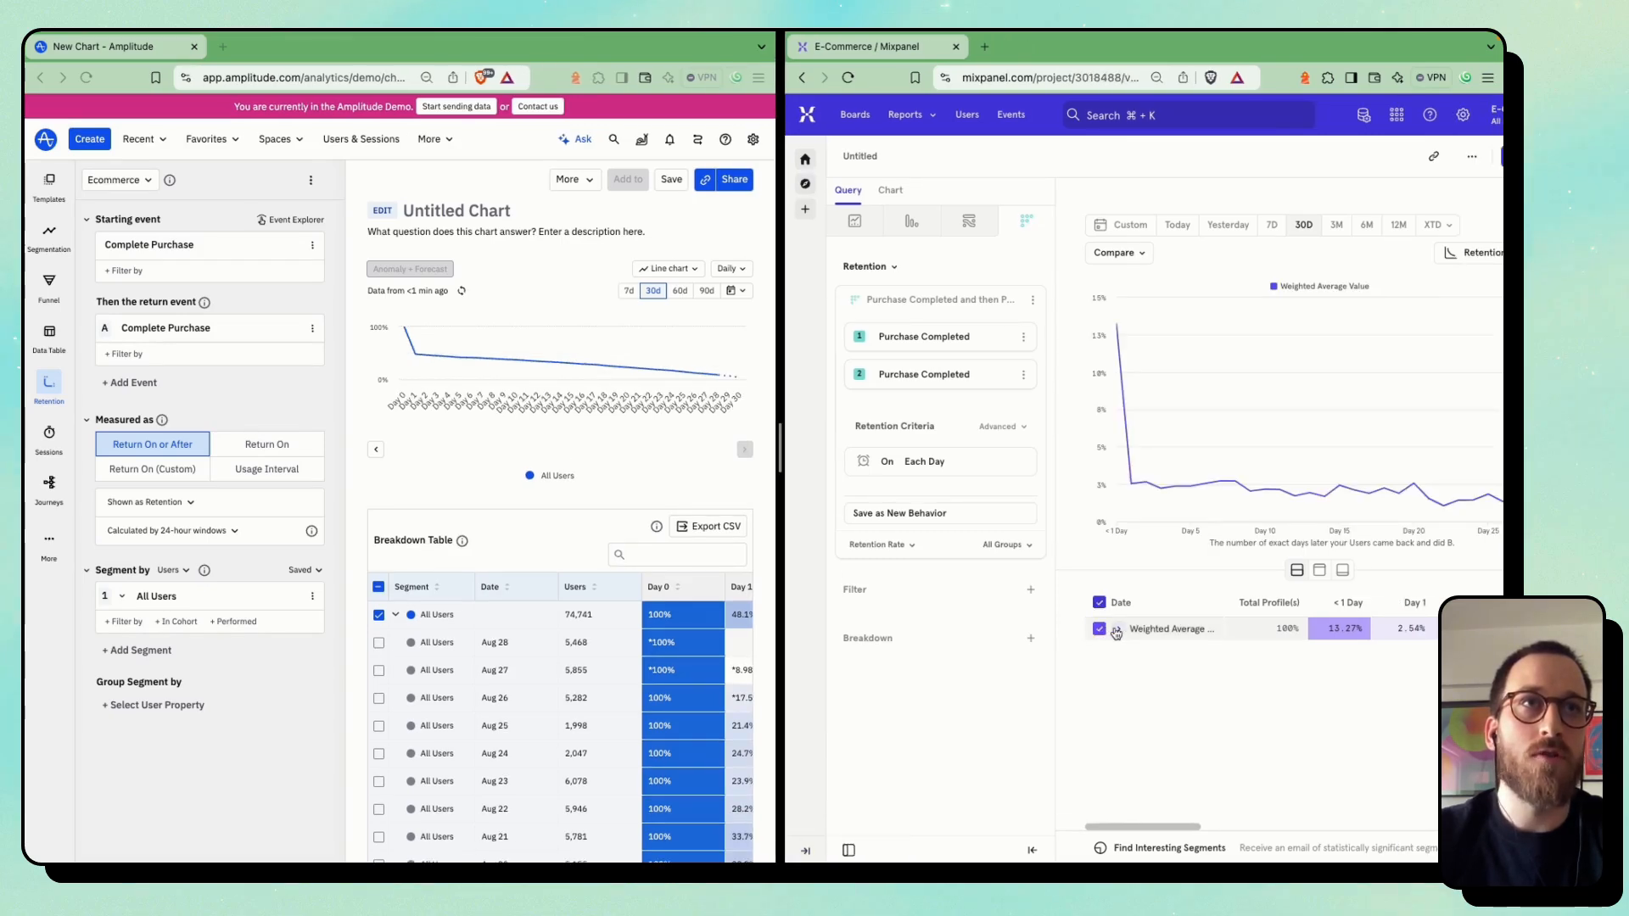
left_click(1118, 629)
scroll(1189, 652, "down", 4)
scroll(1189, 650, "right", 1)
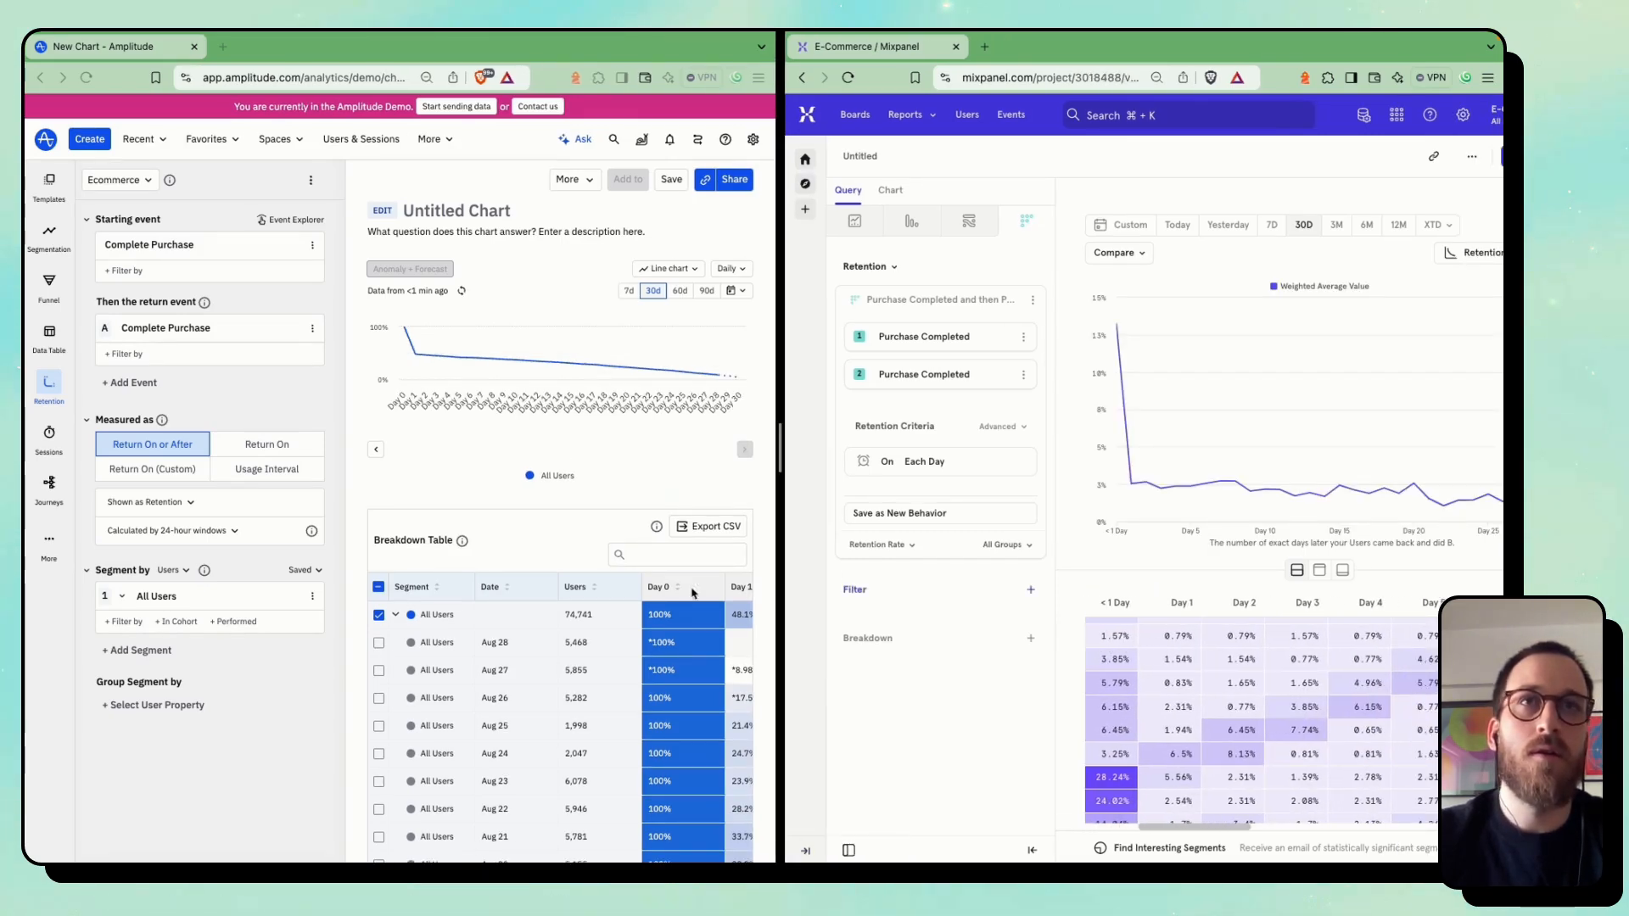
Widen the Amplitude side and examine the daily cohort rows and day columns of its retention Breakdown Table
left_click_drag(780, 475, 1090, 480)
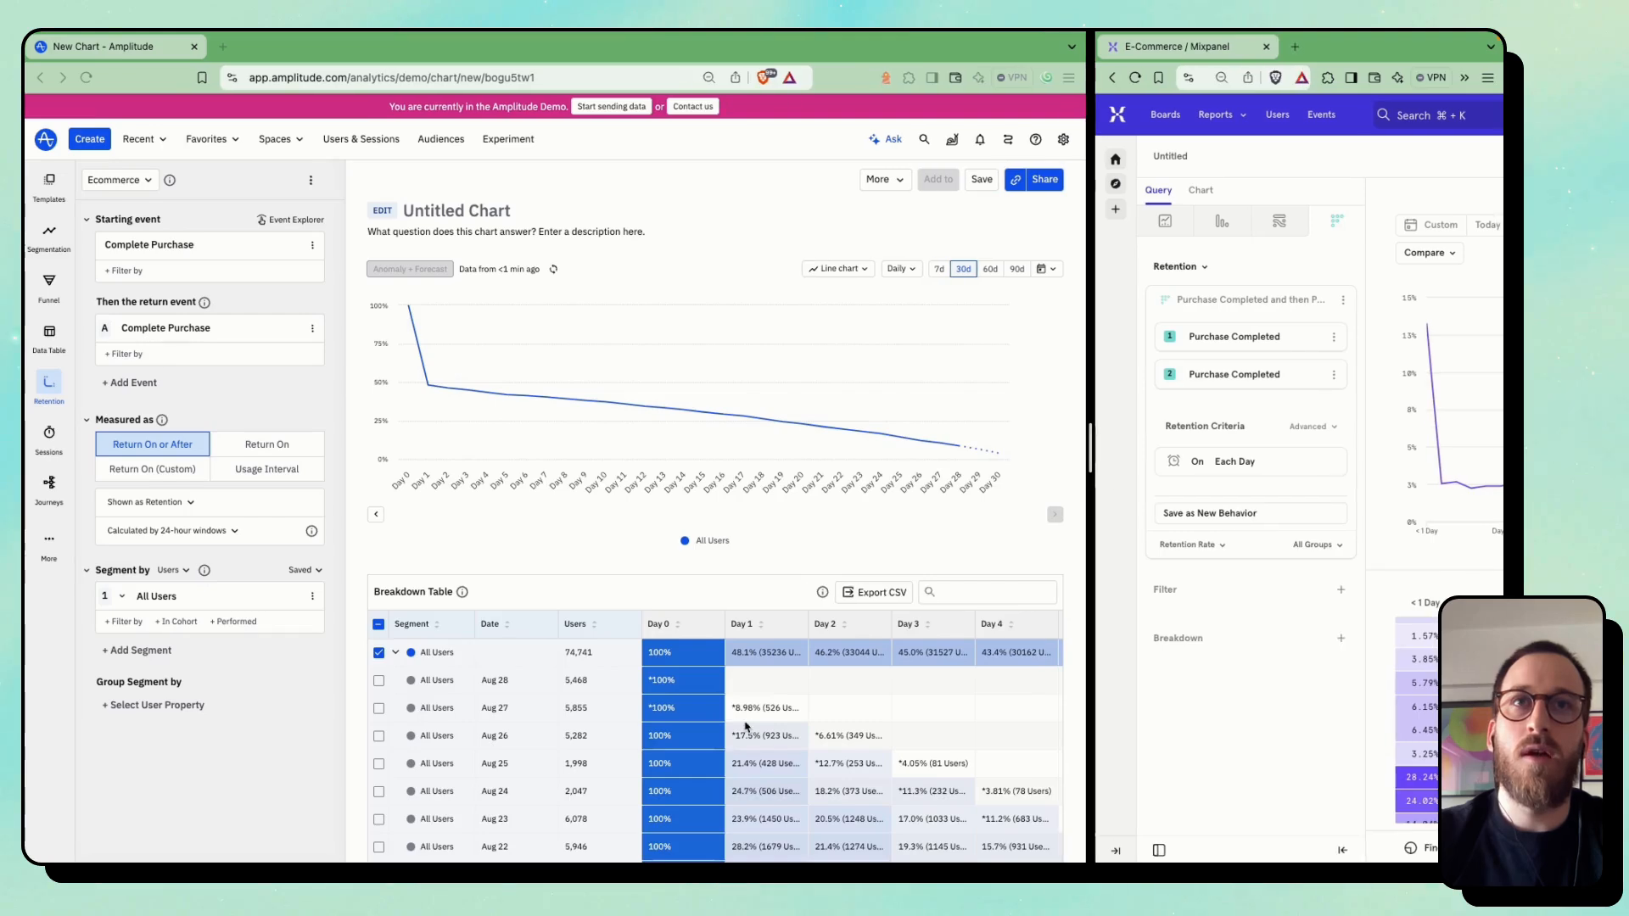
scroll(745, 725, "down", 3)
scroll(747, 722, "down", 5)
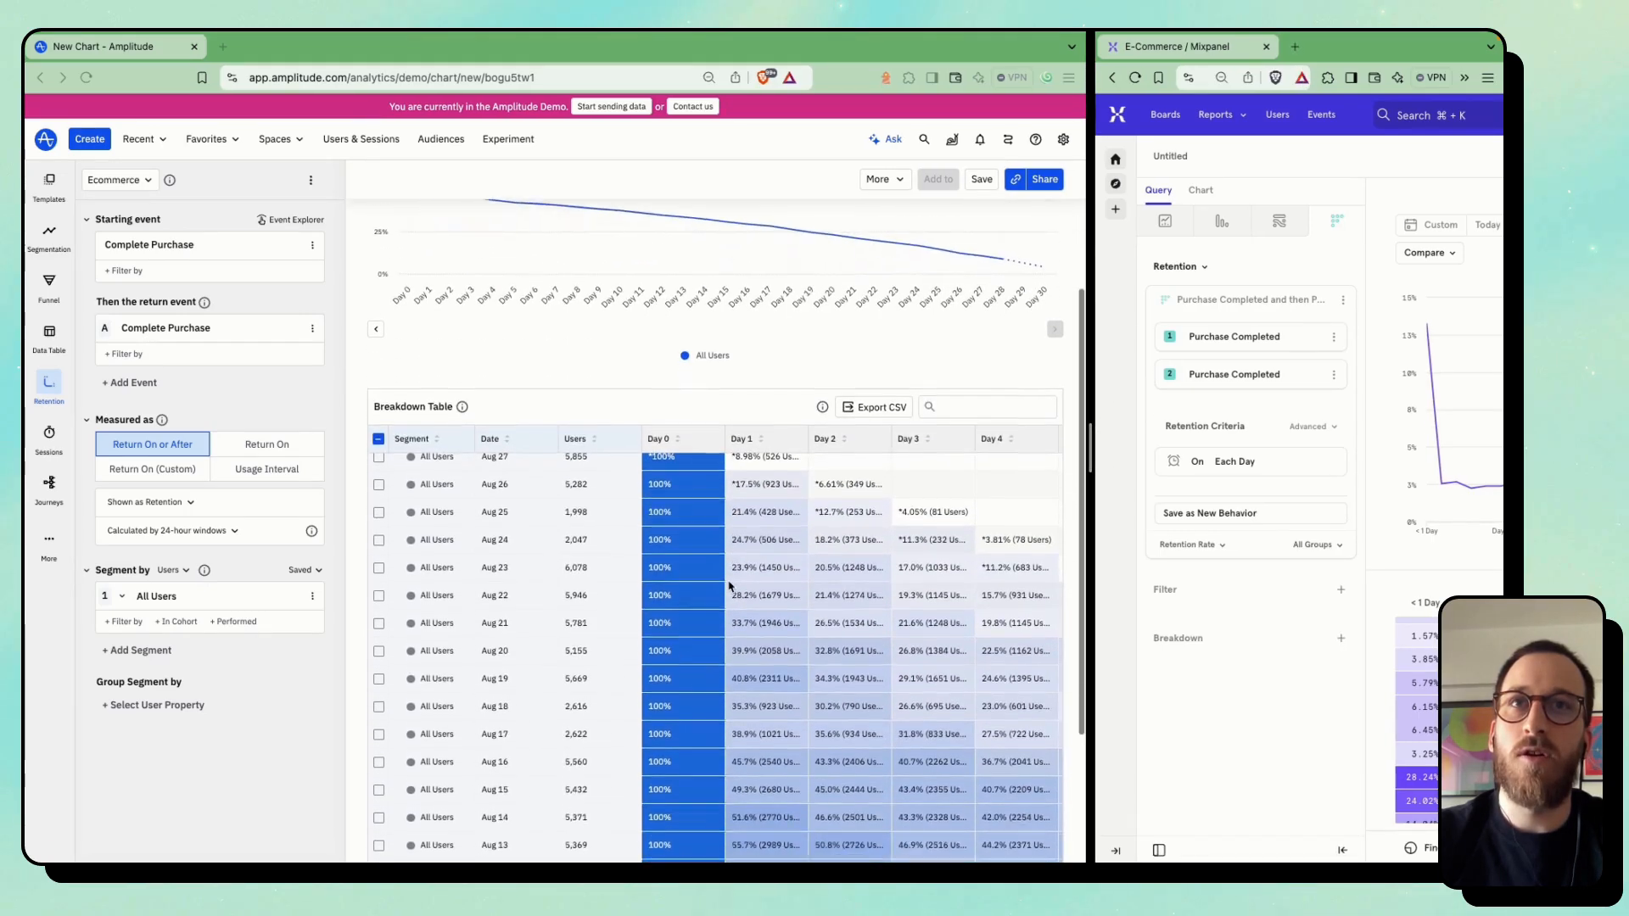
scroll(810, 584, "right", 2)
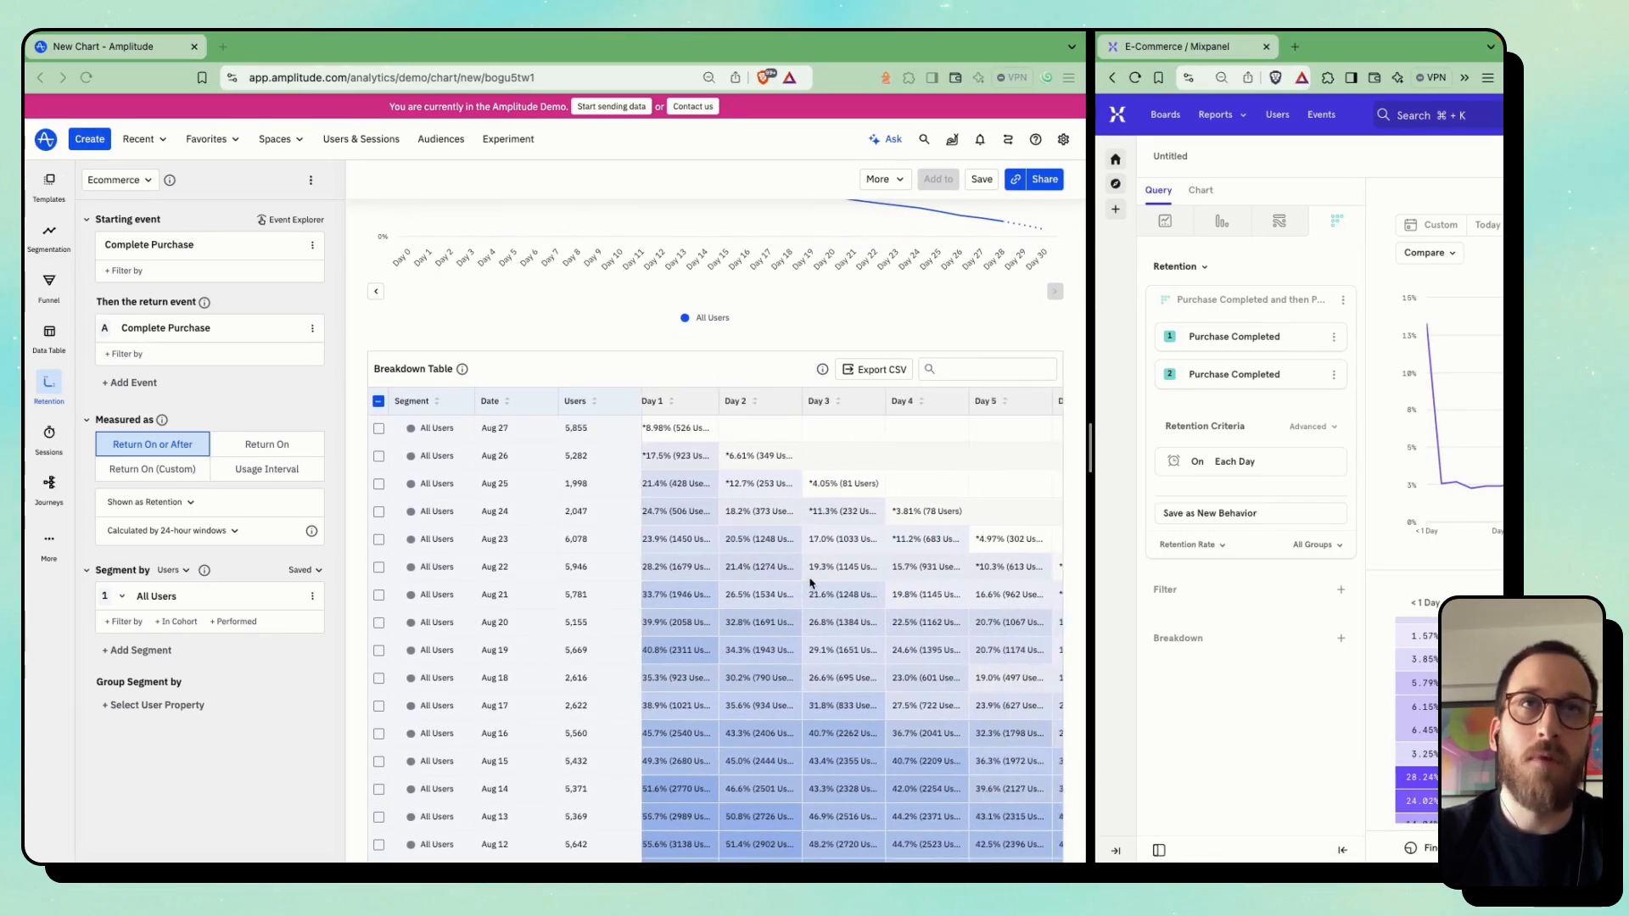
scroll(771, 571, "left", 2)
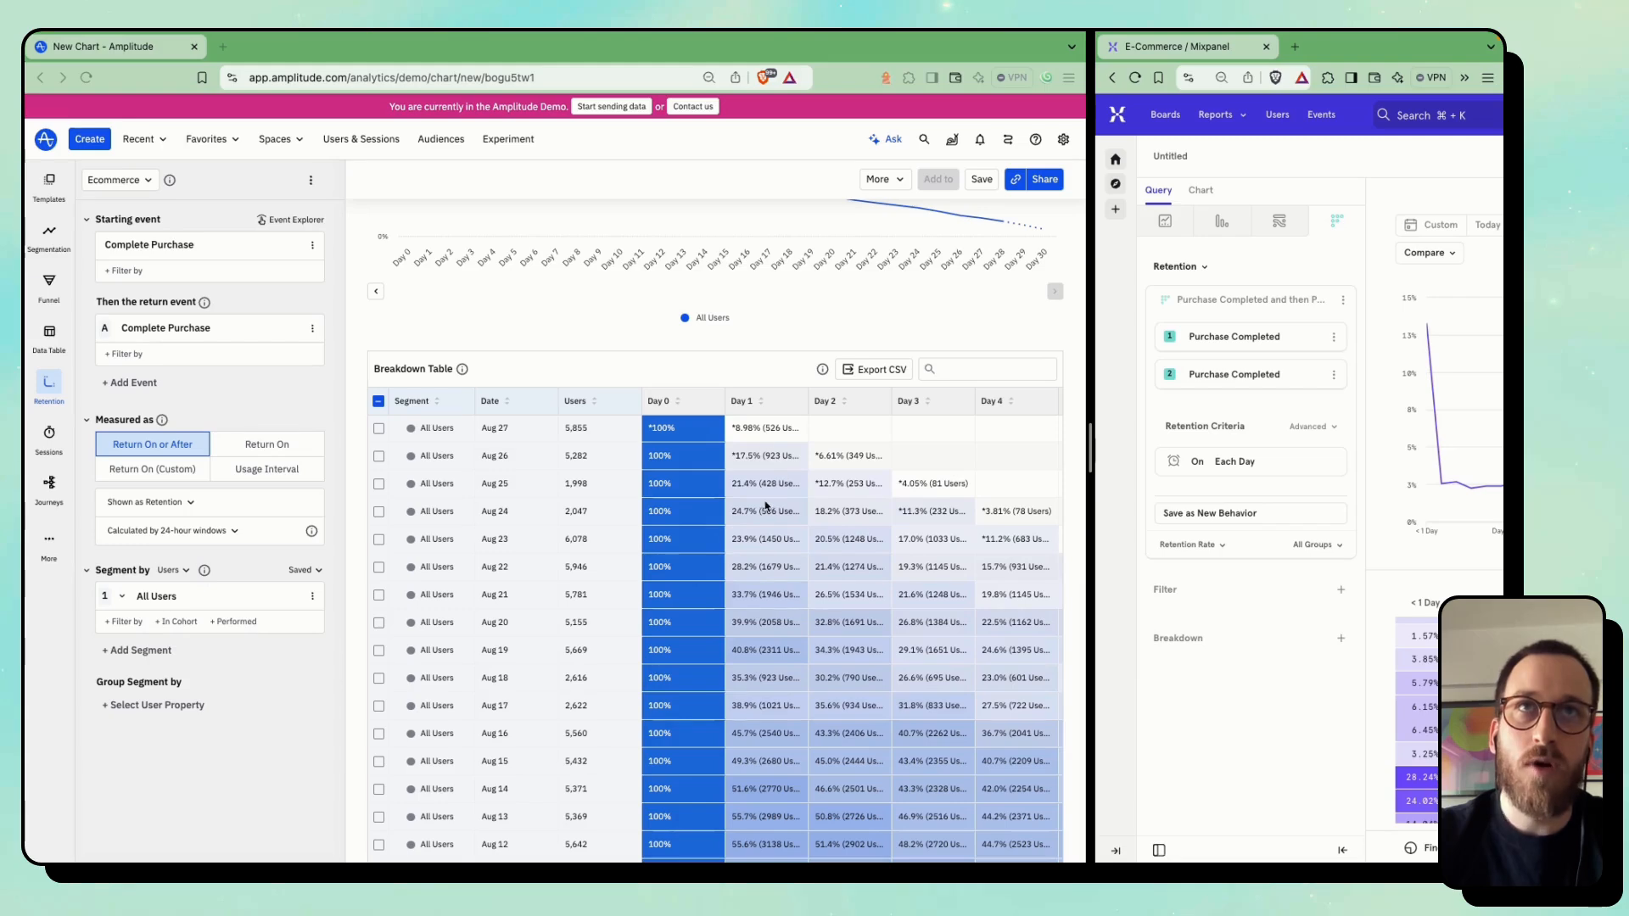
scroll(768, 528, "up", 3)
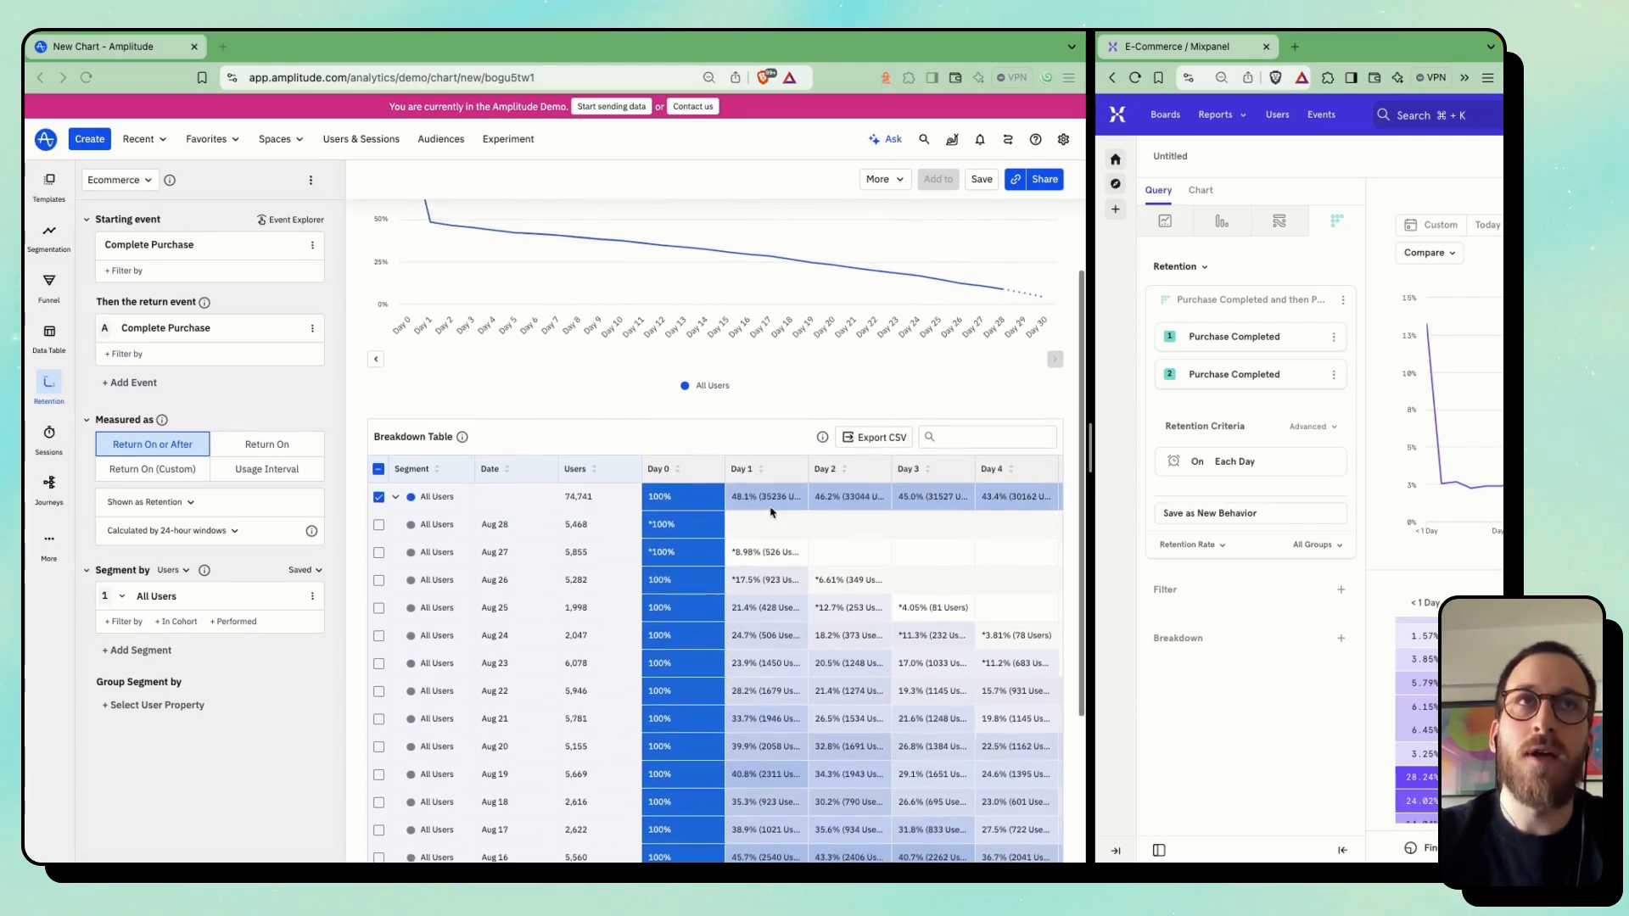
Widen the Mixpanel side and examine the retention rates by date cohort for comparison with Amplitude
left_click_drag(1091, 448, 636, 450)
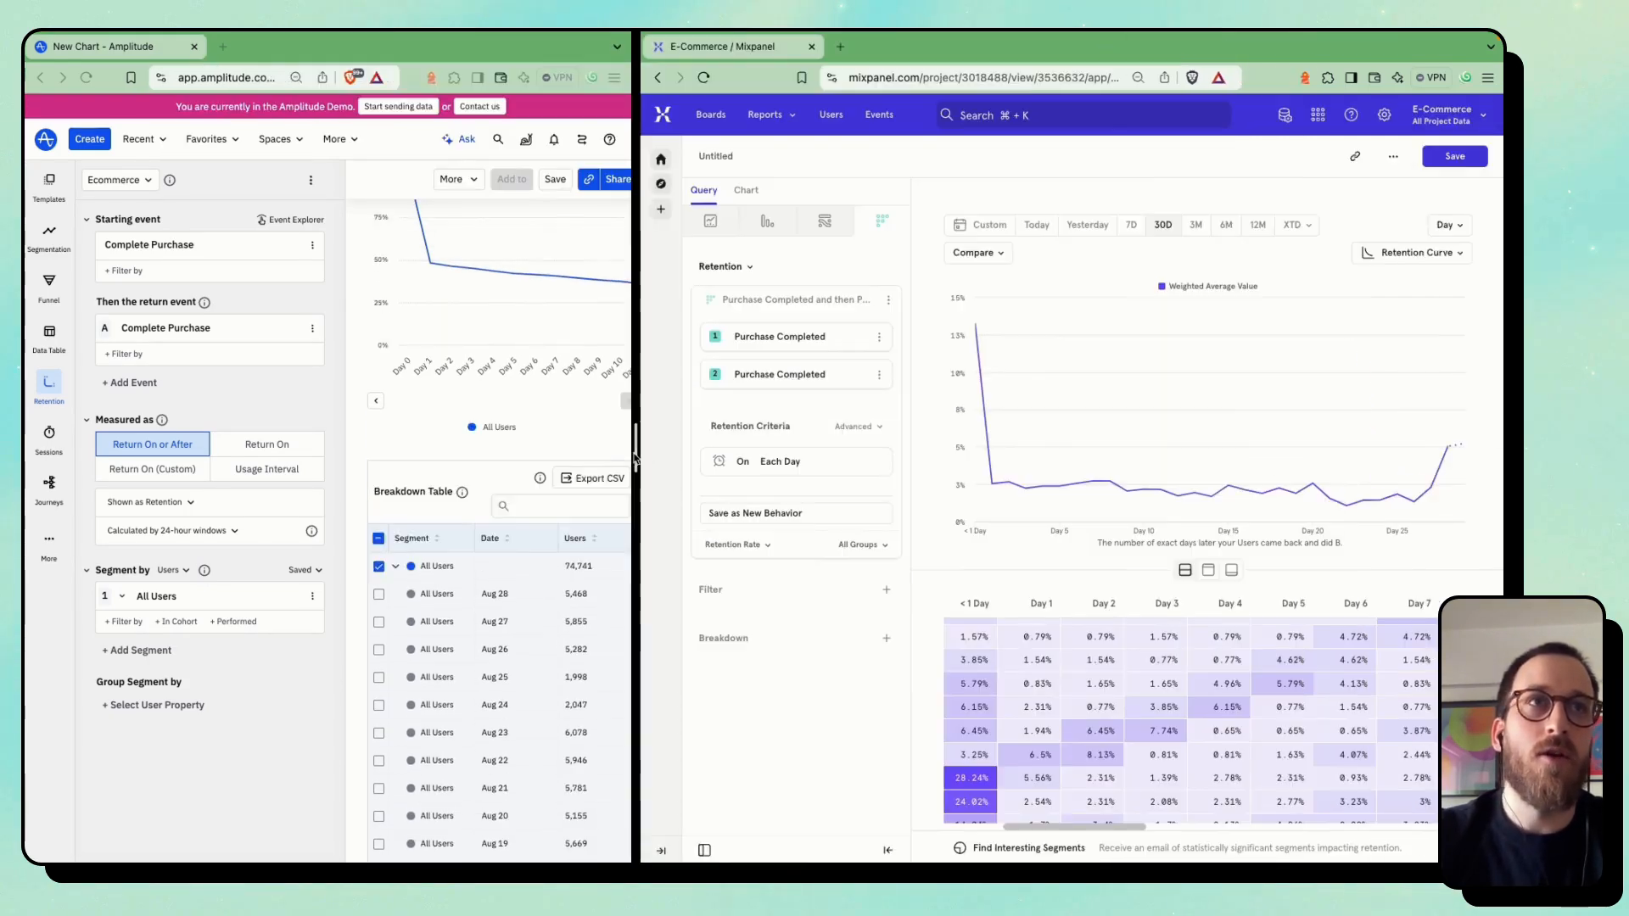
scroll(1146, 638, "down", 2)
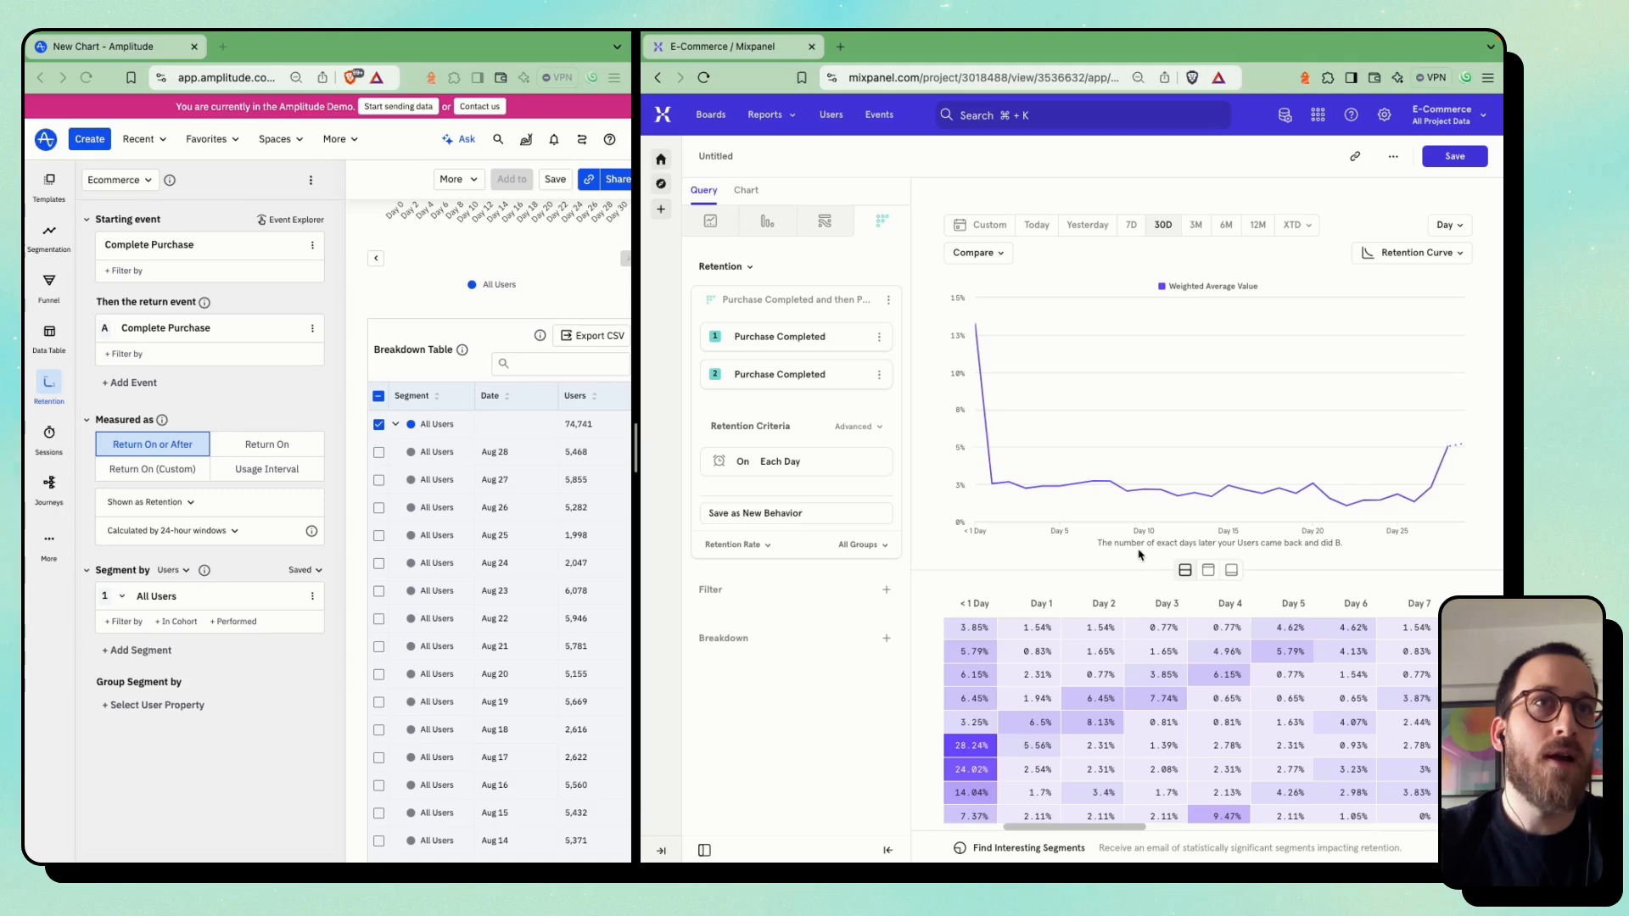
scroll(1001, 638, "left", 5)
scroll(1004, 637, "up", 3)
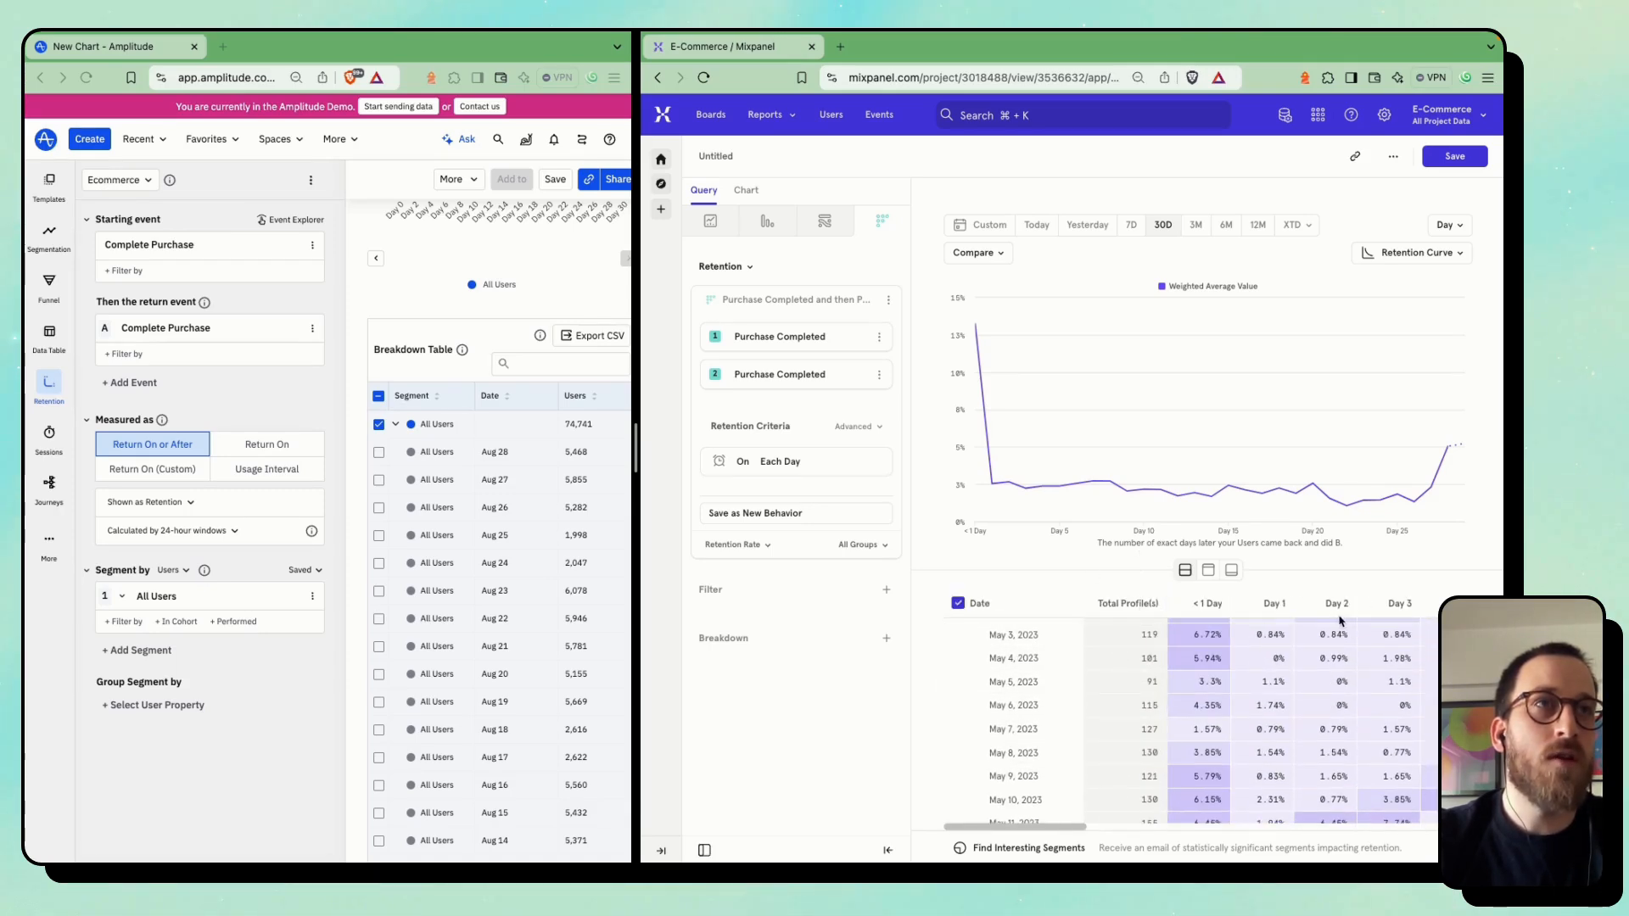
scroll(1384, 654, "up", 2)
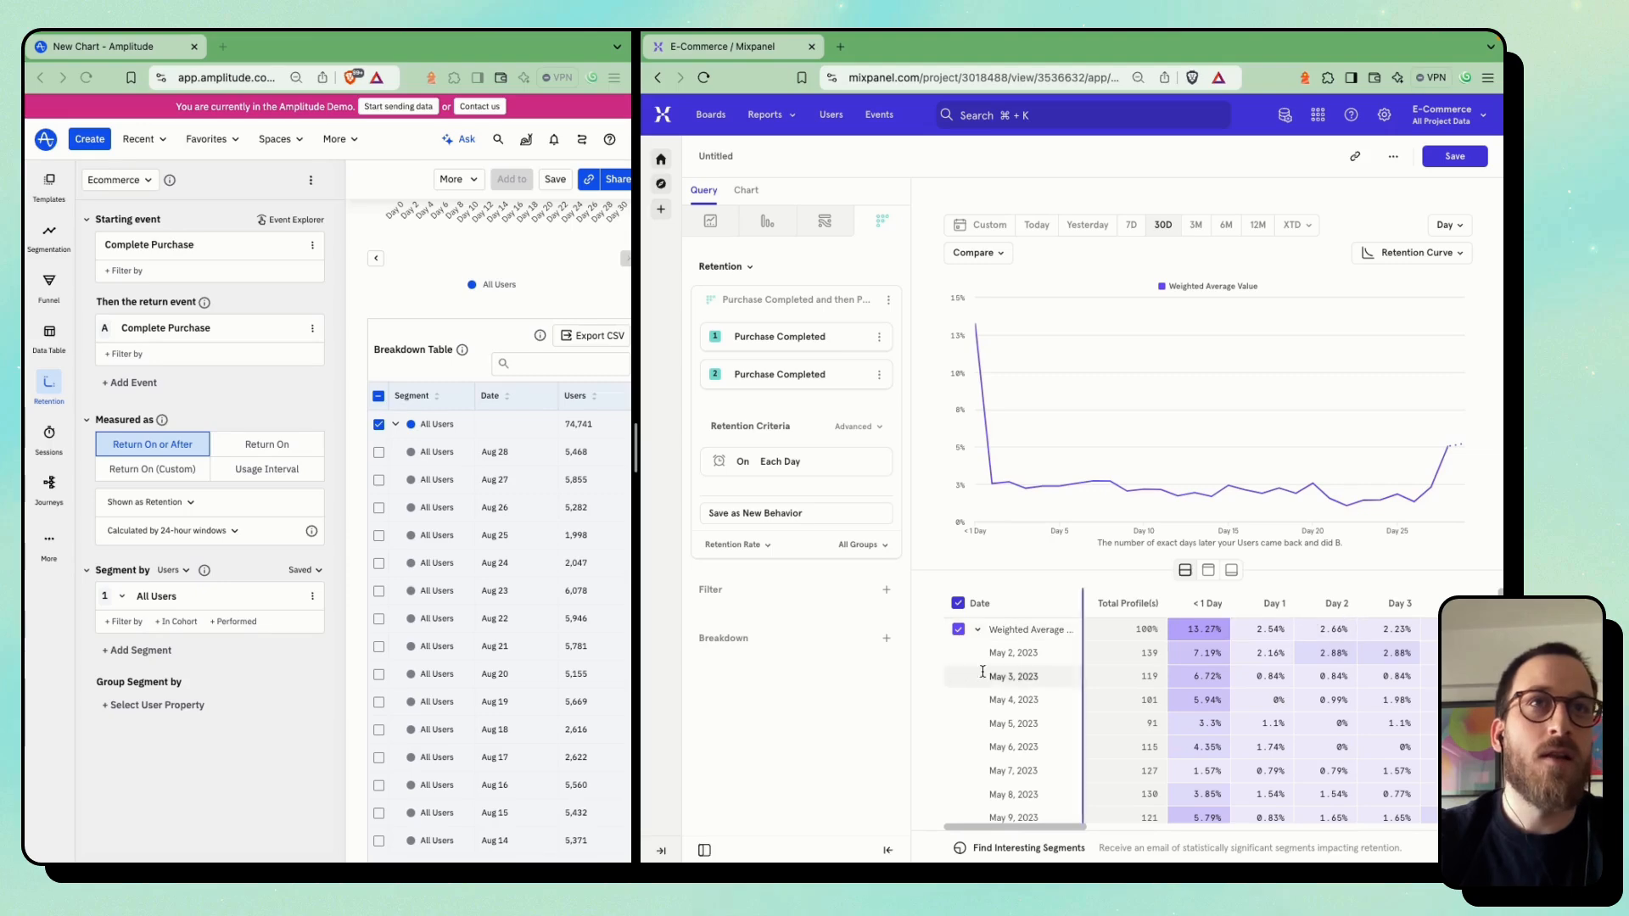
Show the Amplitude retention chart as Change Over Time and give its side of the split view more width
left_click_drag(635, 443, 809, 515)
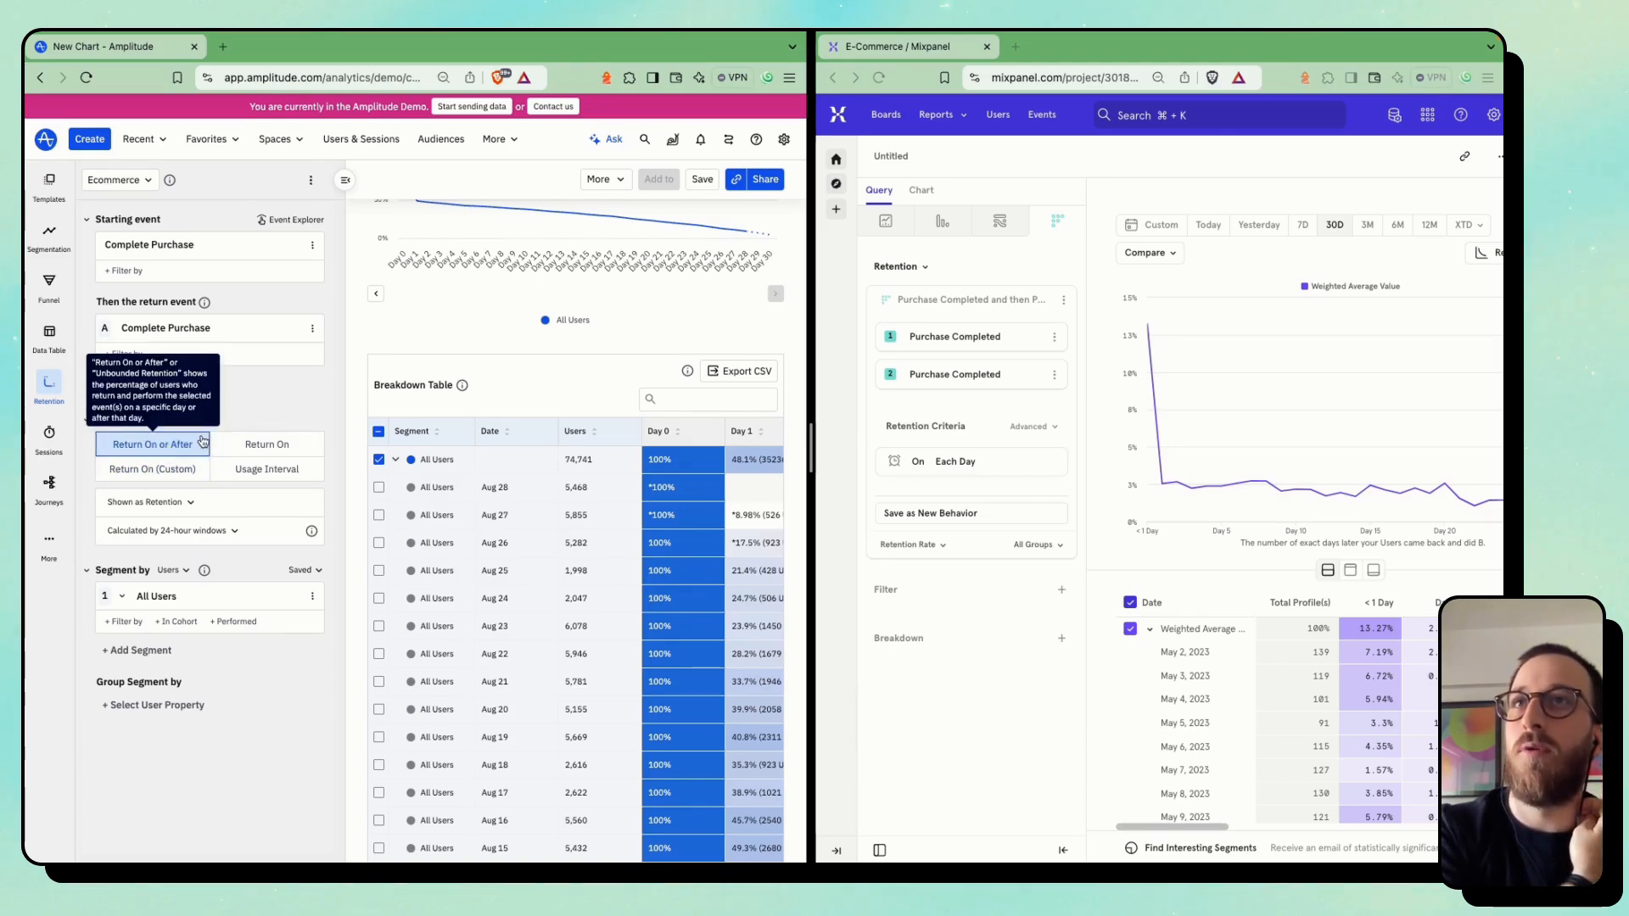
left_click(146, 502)
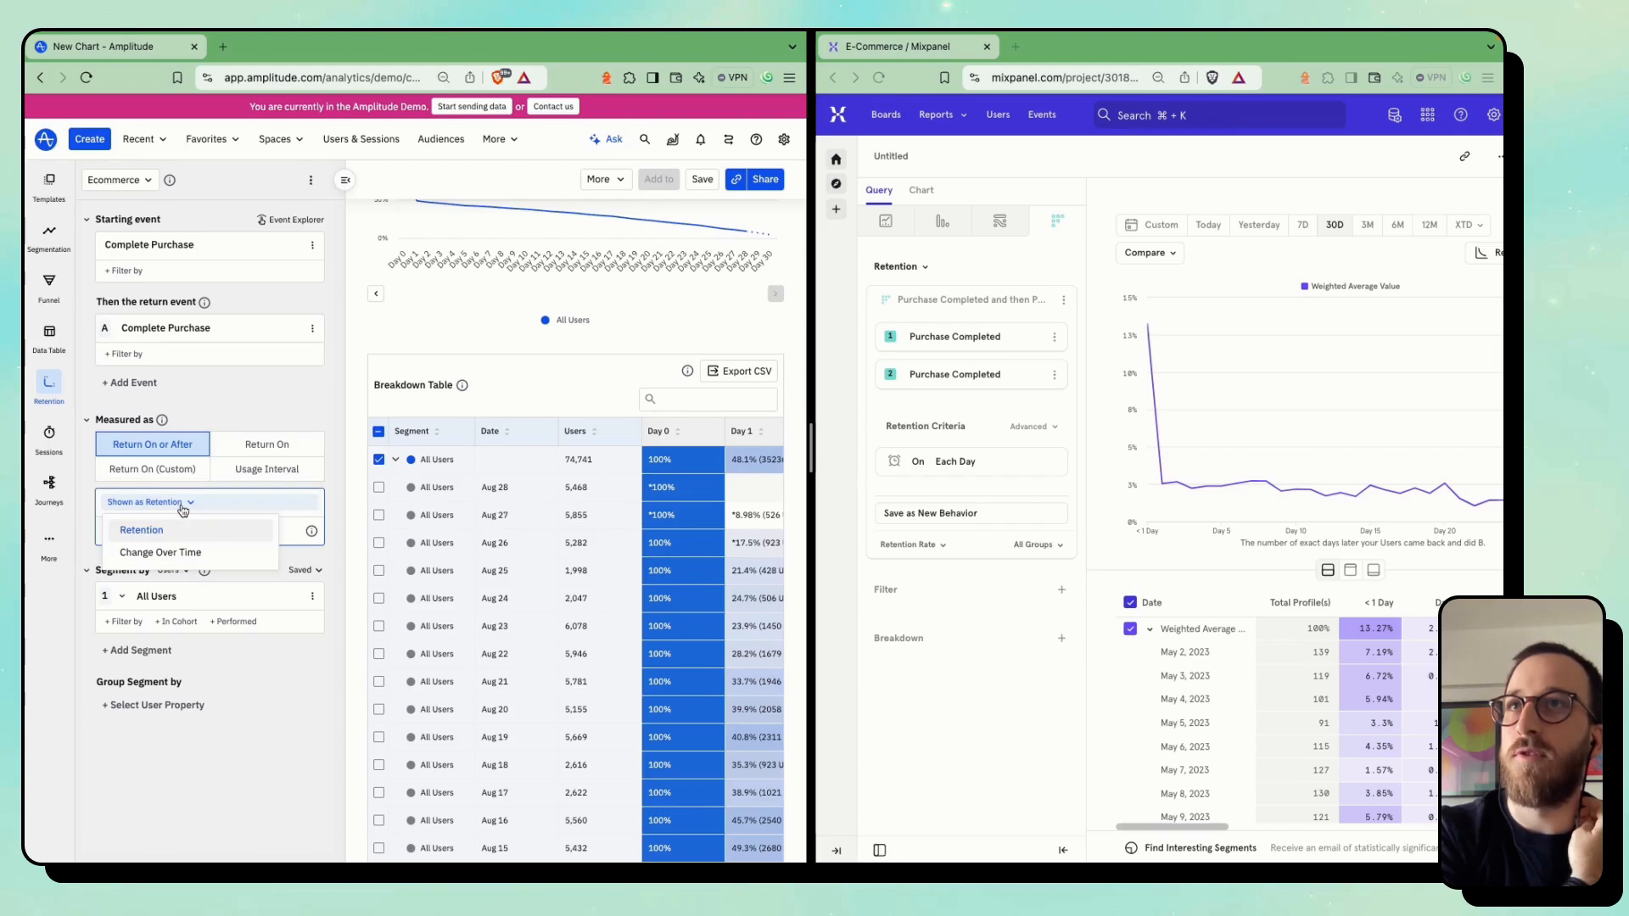
left_click(166, 556)
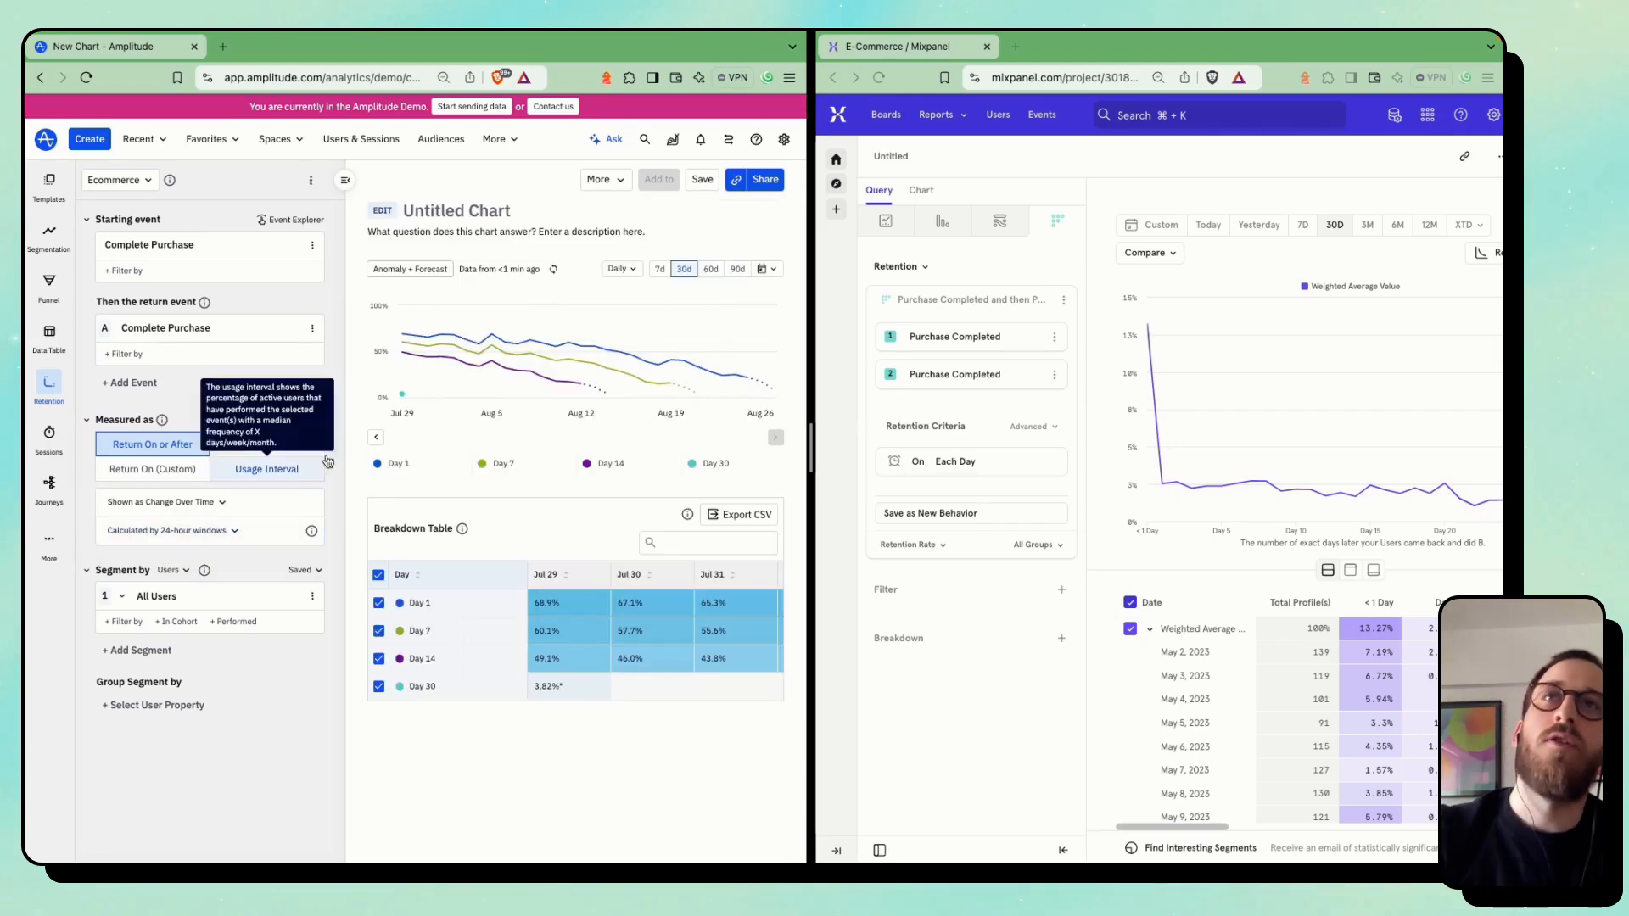
left_click_drag(814, 459, 944, 459)
mouse_move(398, 360)
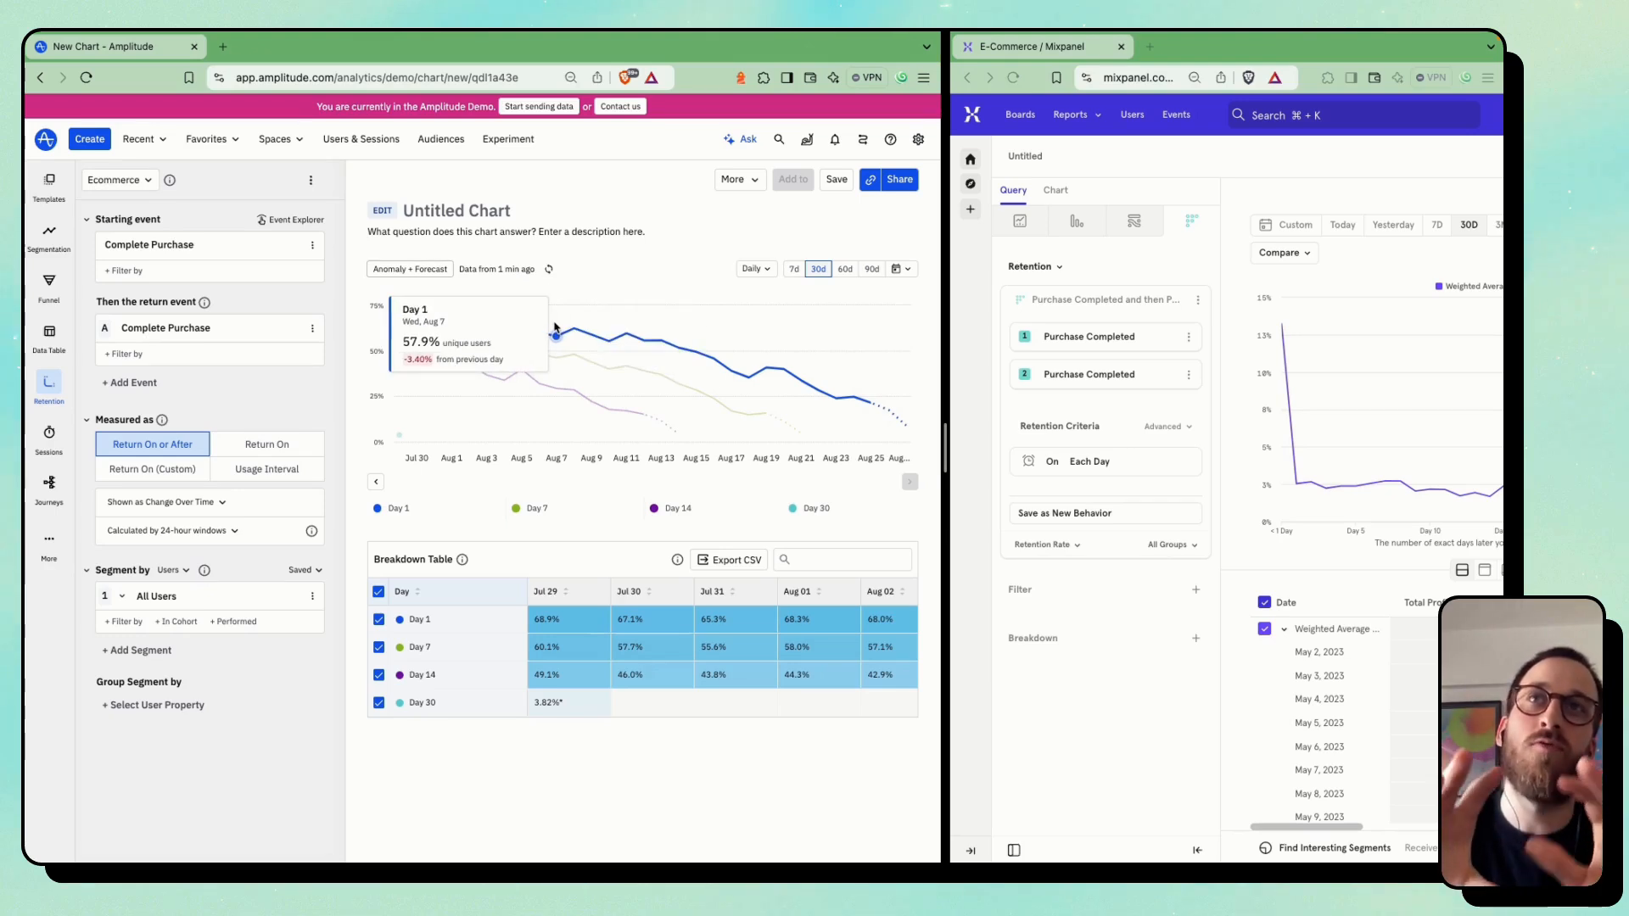
Widen the Mixpanel side and change its retention visualization from Retention Curve to Line
left_click(998, 400)
left_click_drag(948, 438, 585, 448)
left_click(1413, 225)
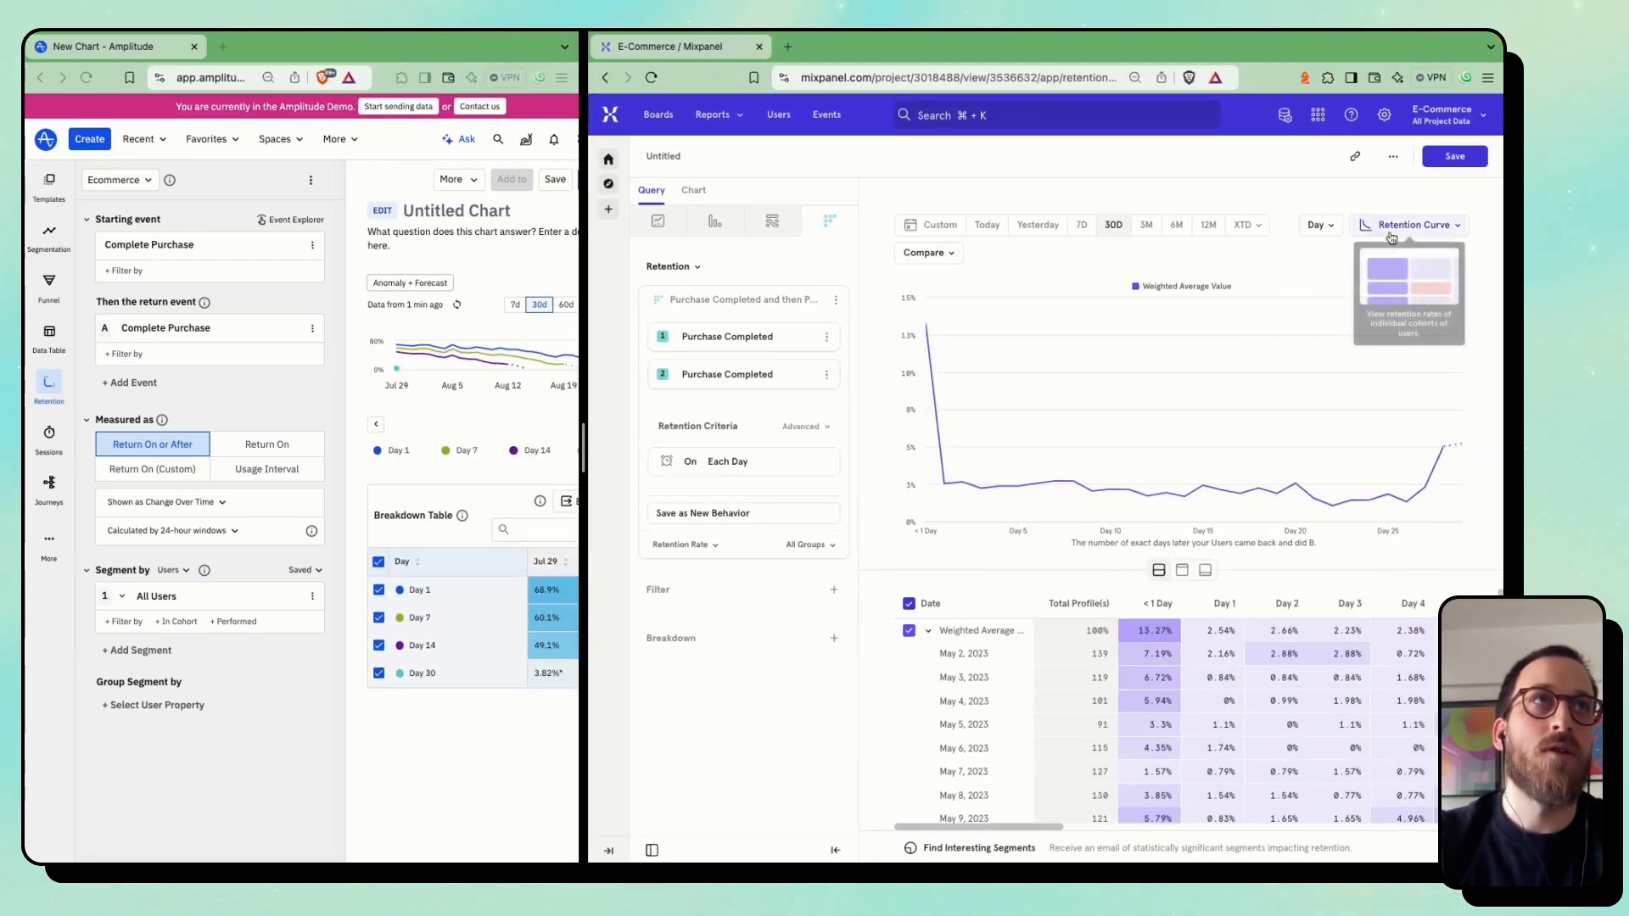
left_click(1388, 288)
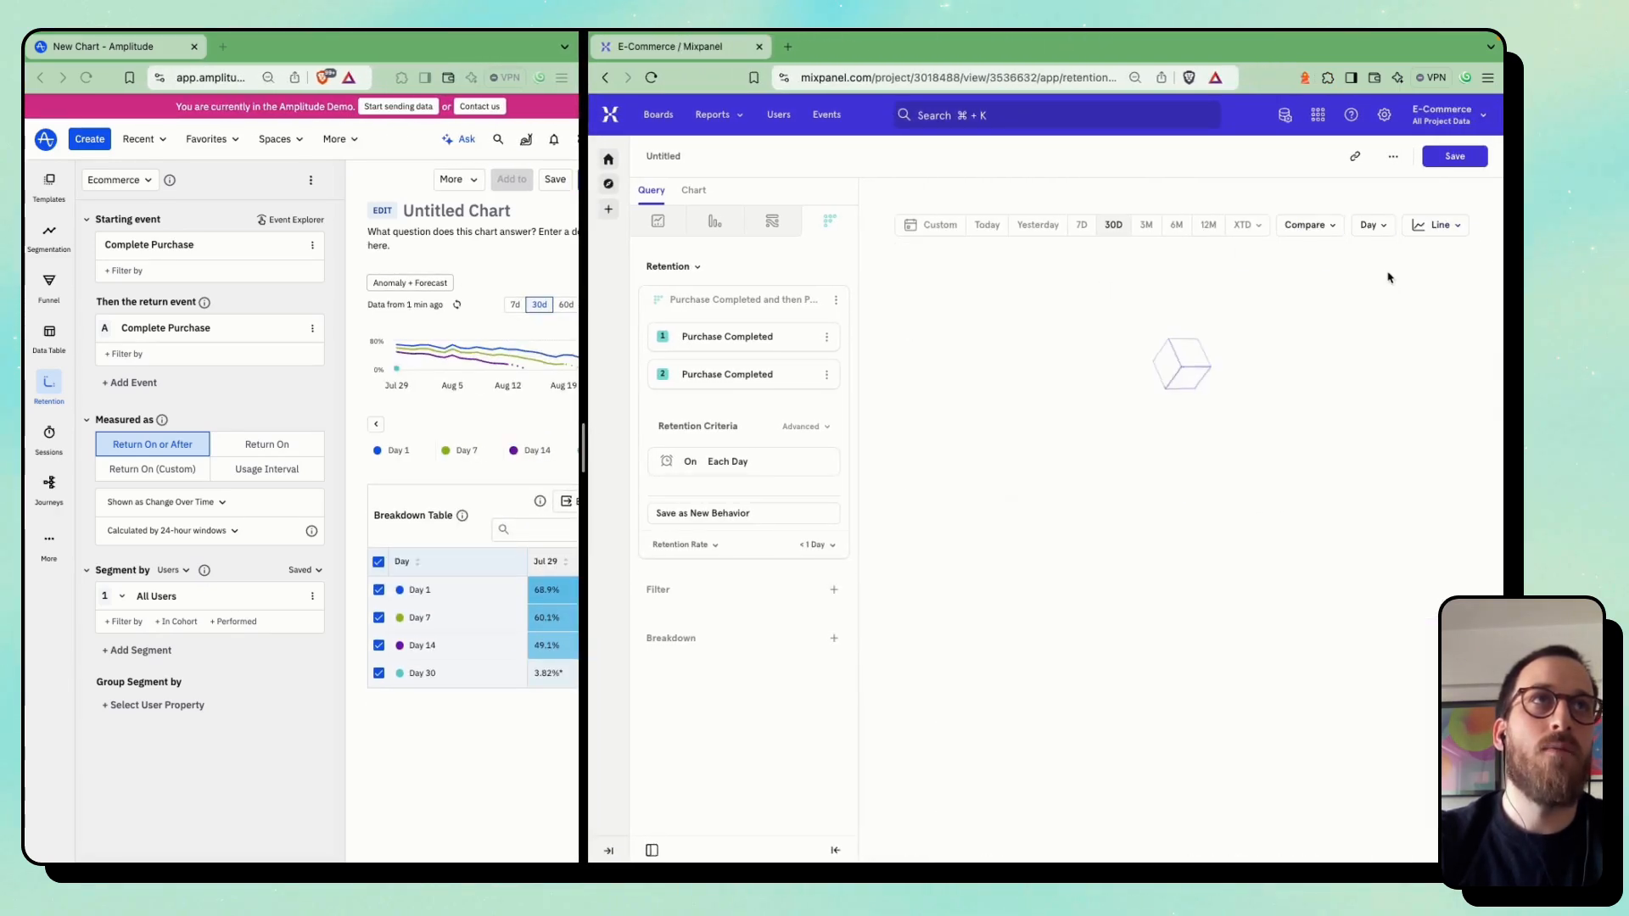
Set the Mixpanel retention group to Day 10
left_click(821, 547)
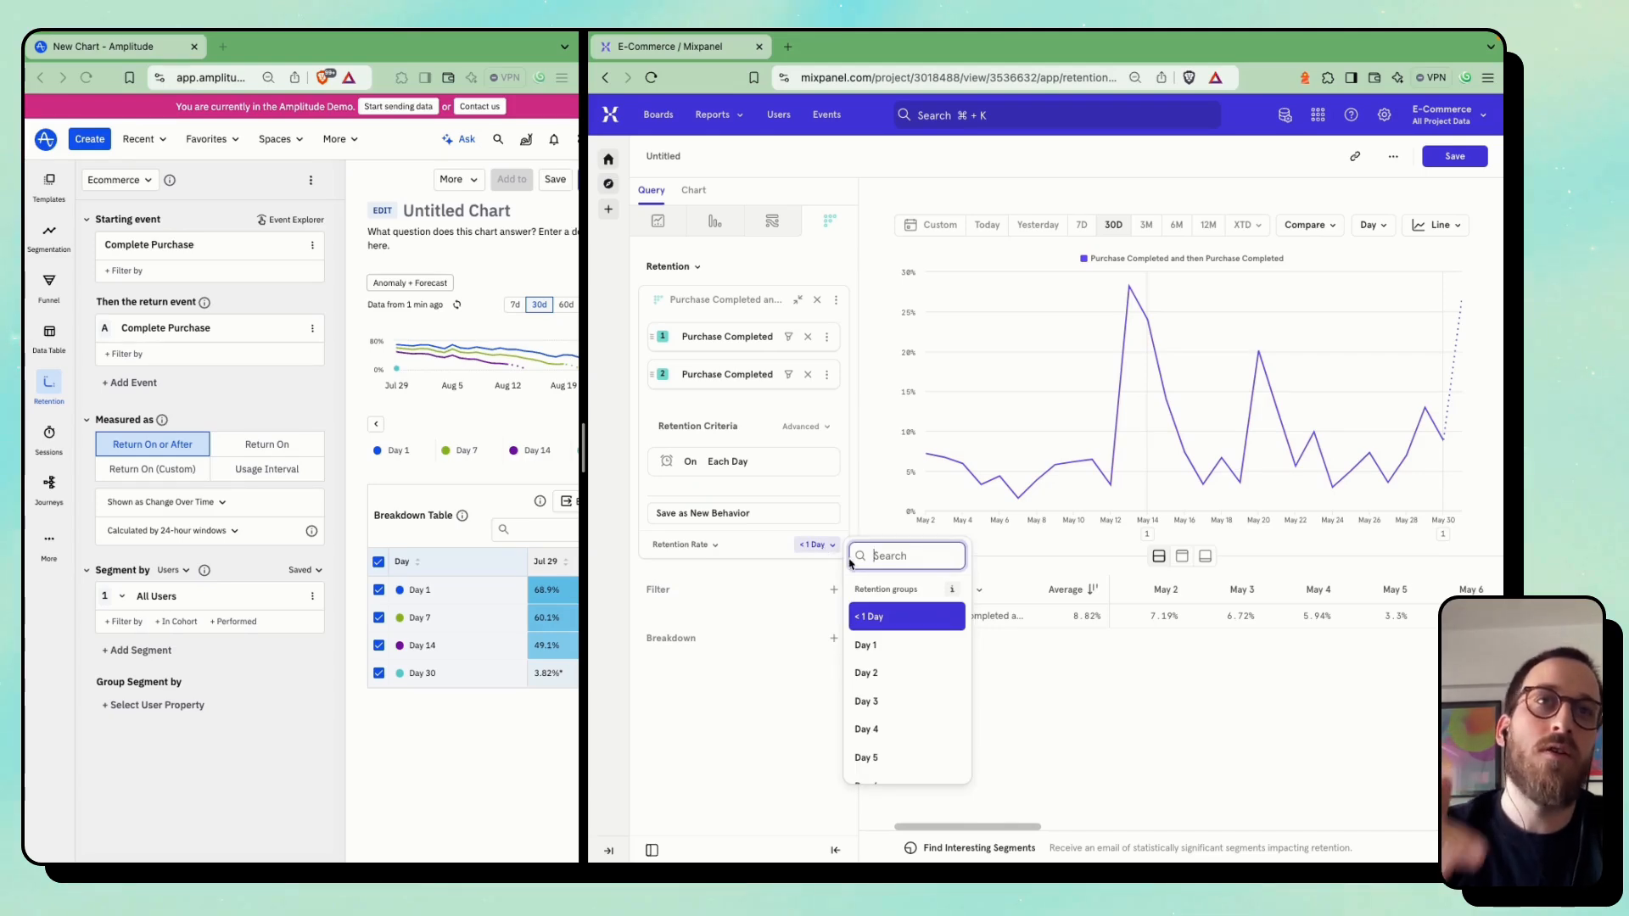
scroll(896, 713, "down", 5)
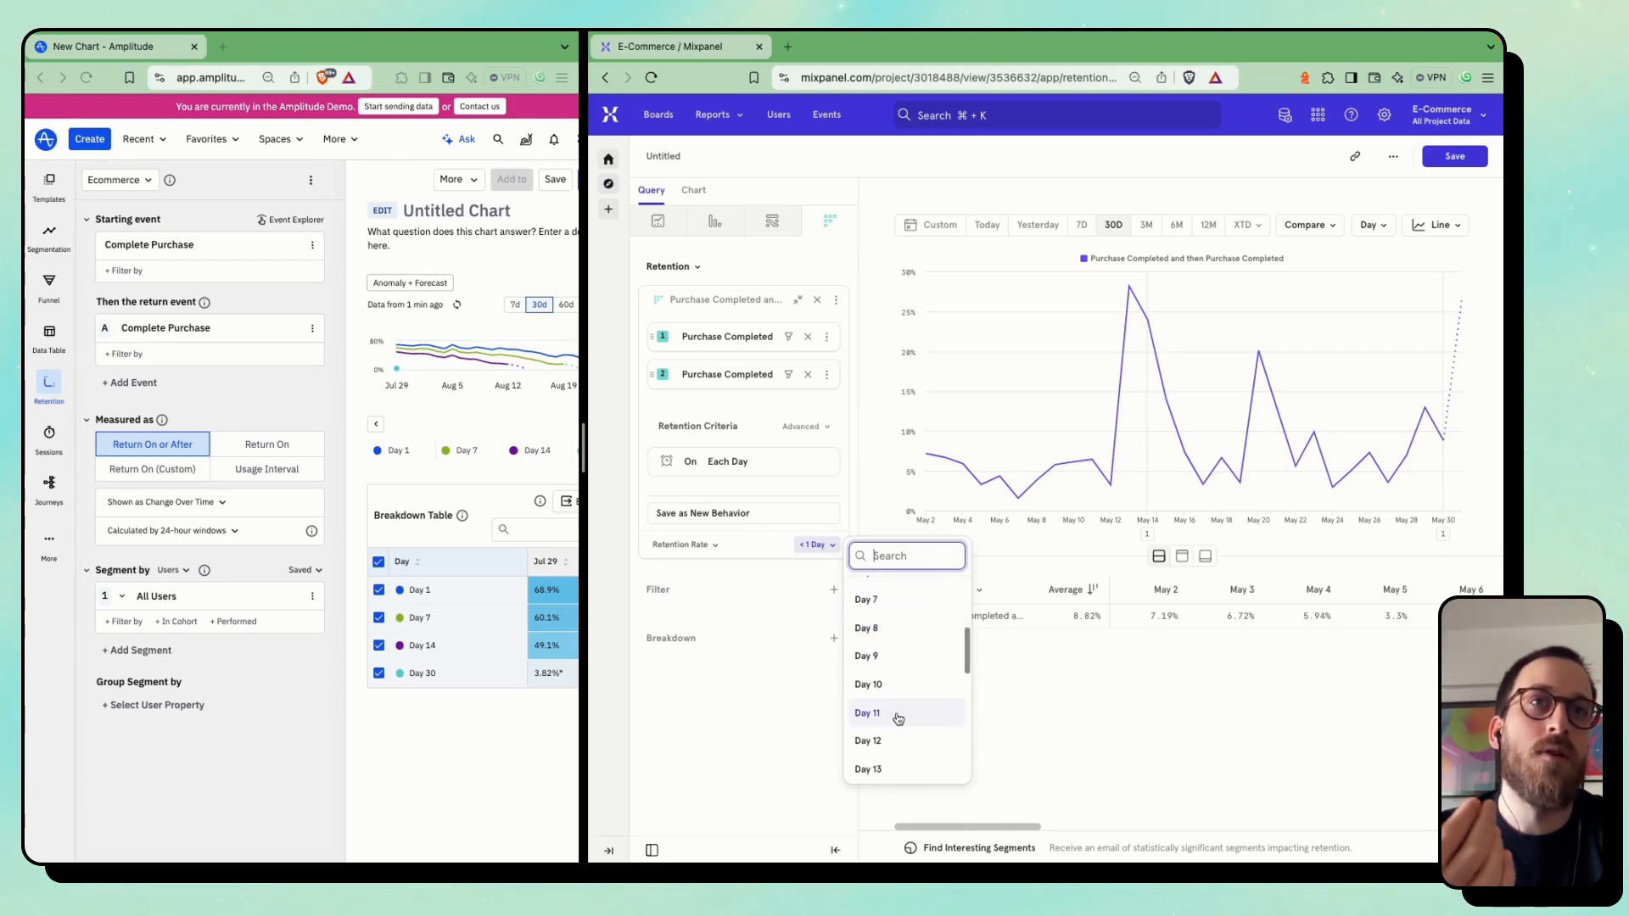
left_click(901, 686)
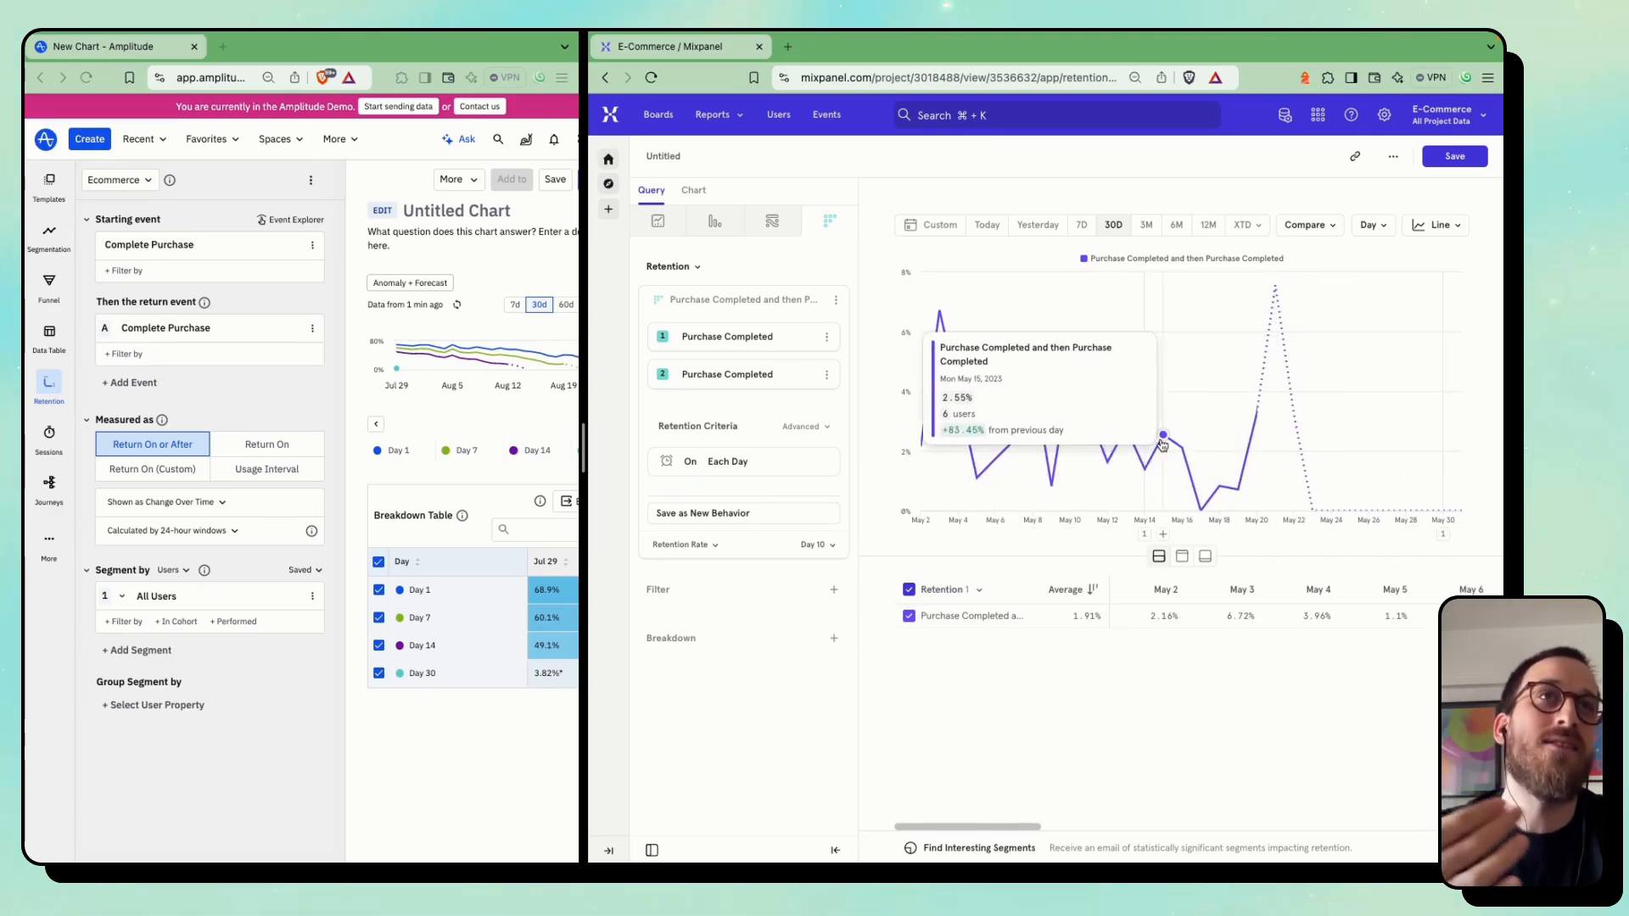
Widen the Amplitude side and try to filter the starting Complete Purchase event by $revenue
left_click_drag(585, 449, 867, 462)
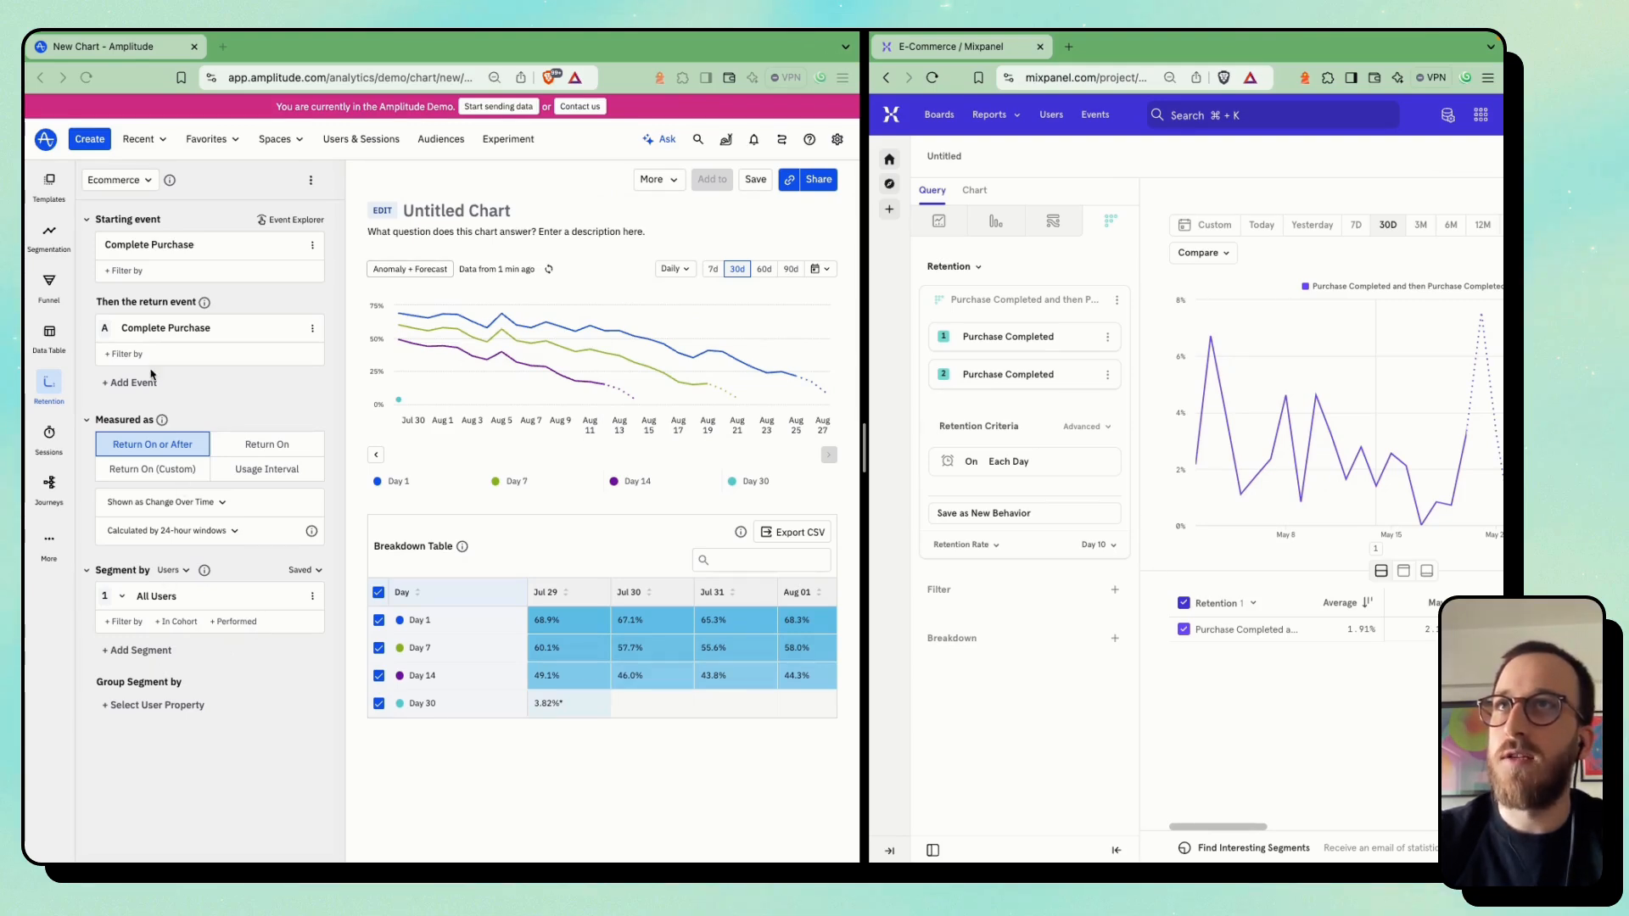
left_click(123, 270)
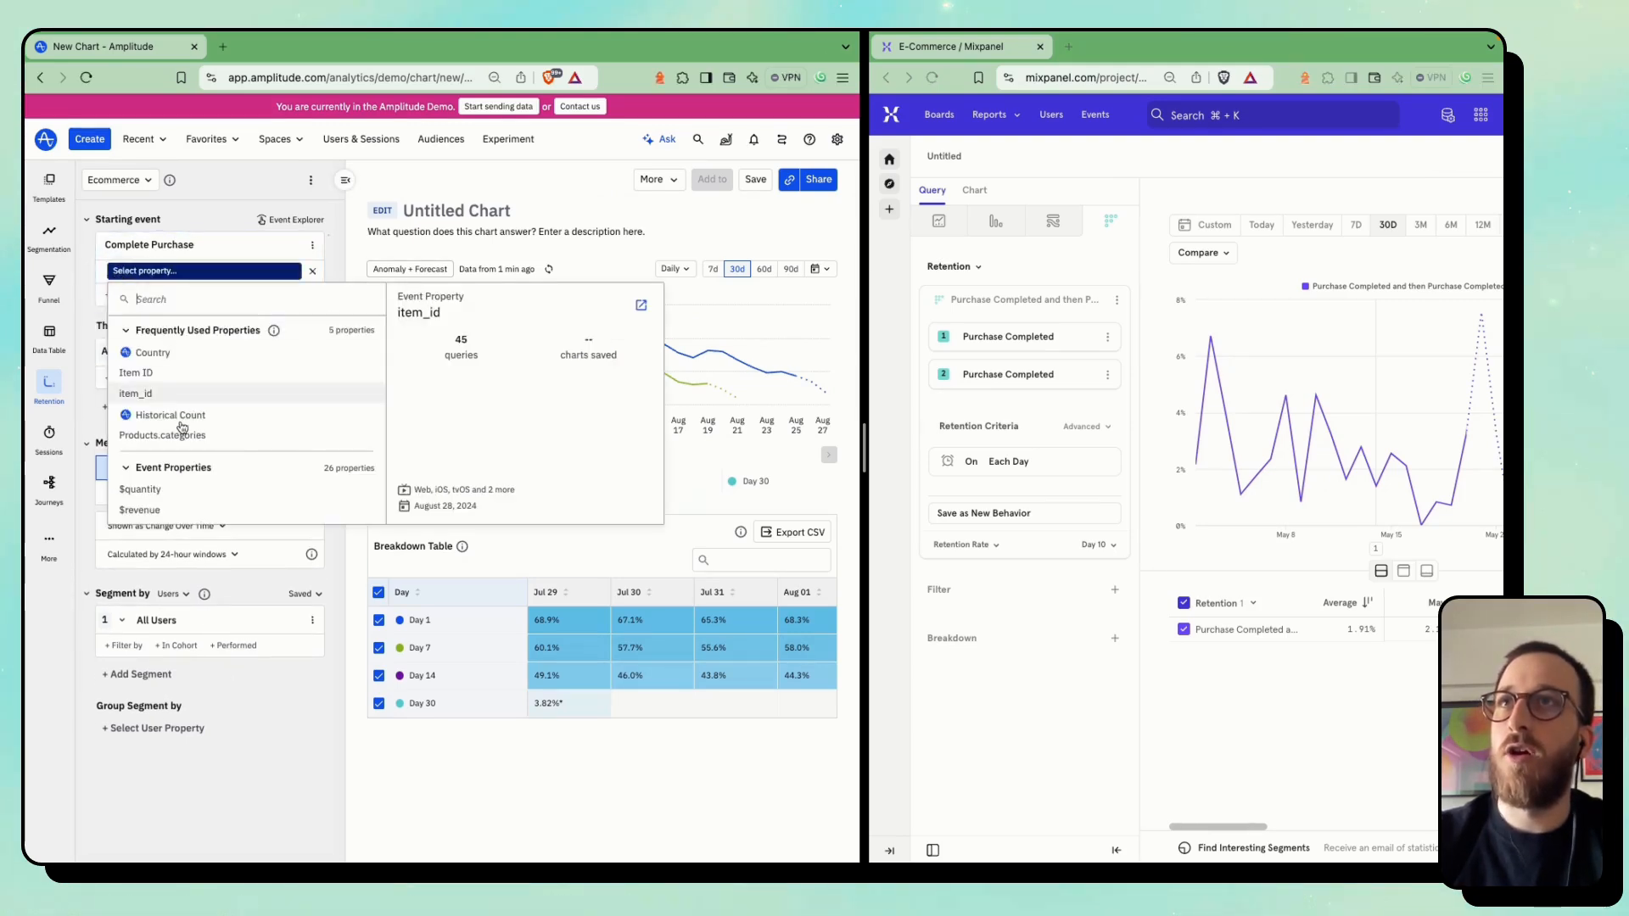
left_click(166, 509)
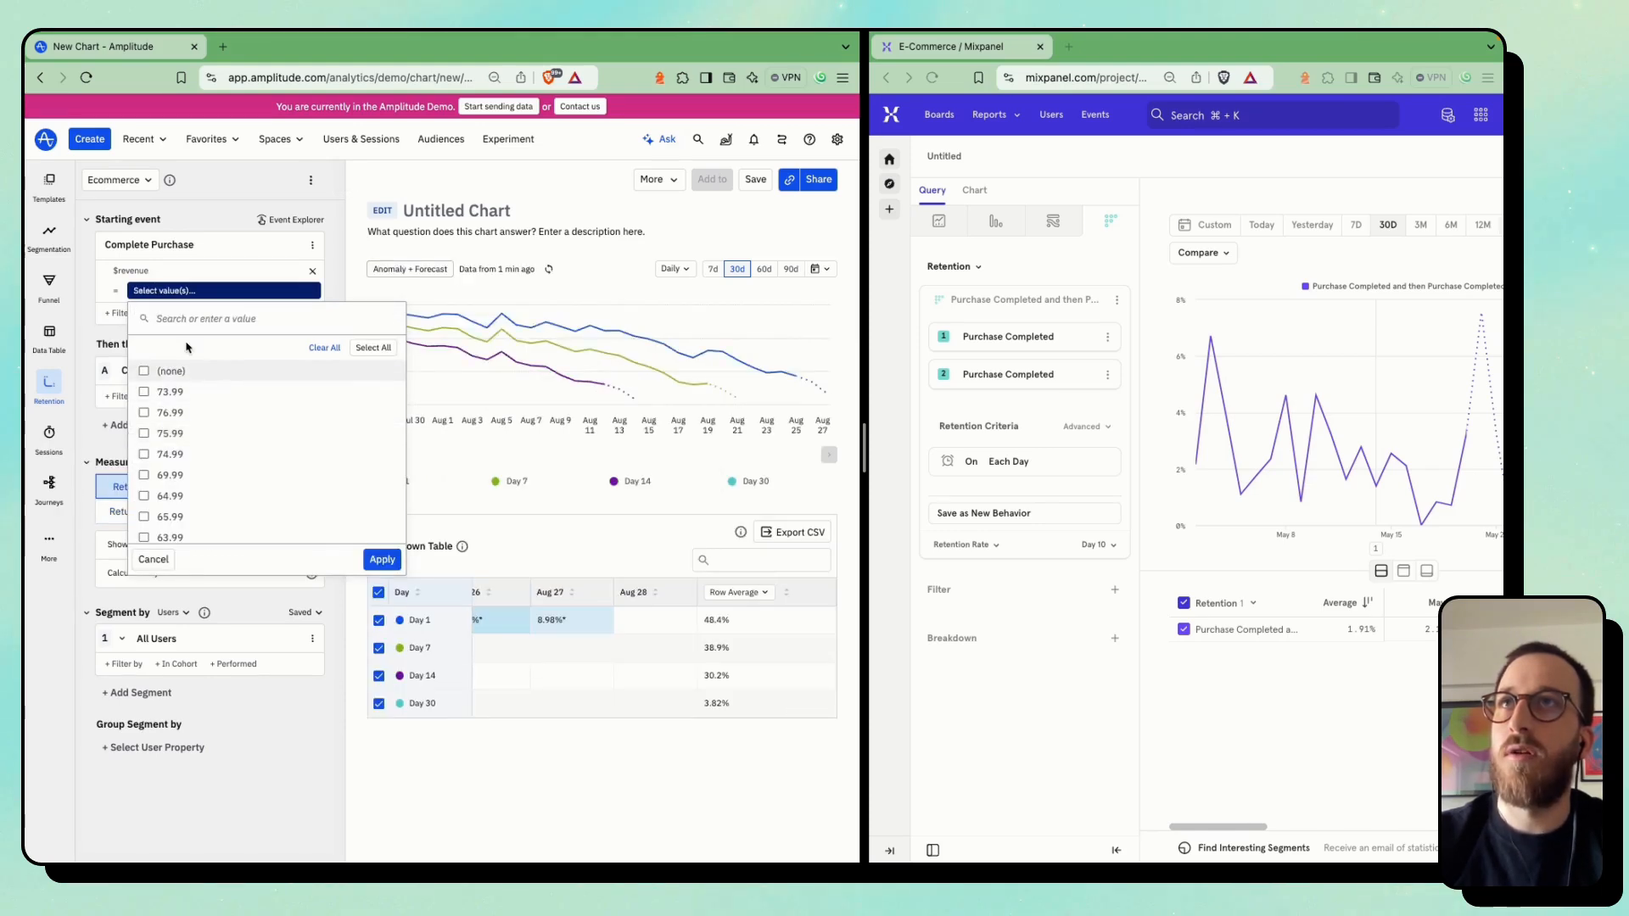
left_click(120, 297)
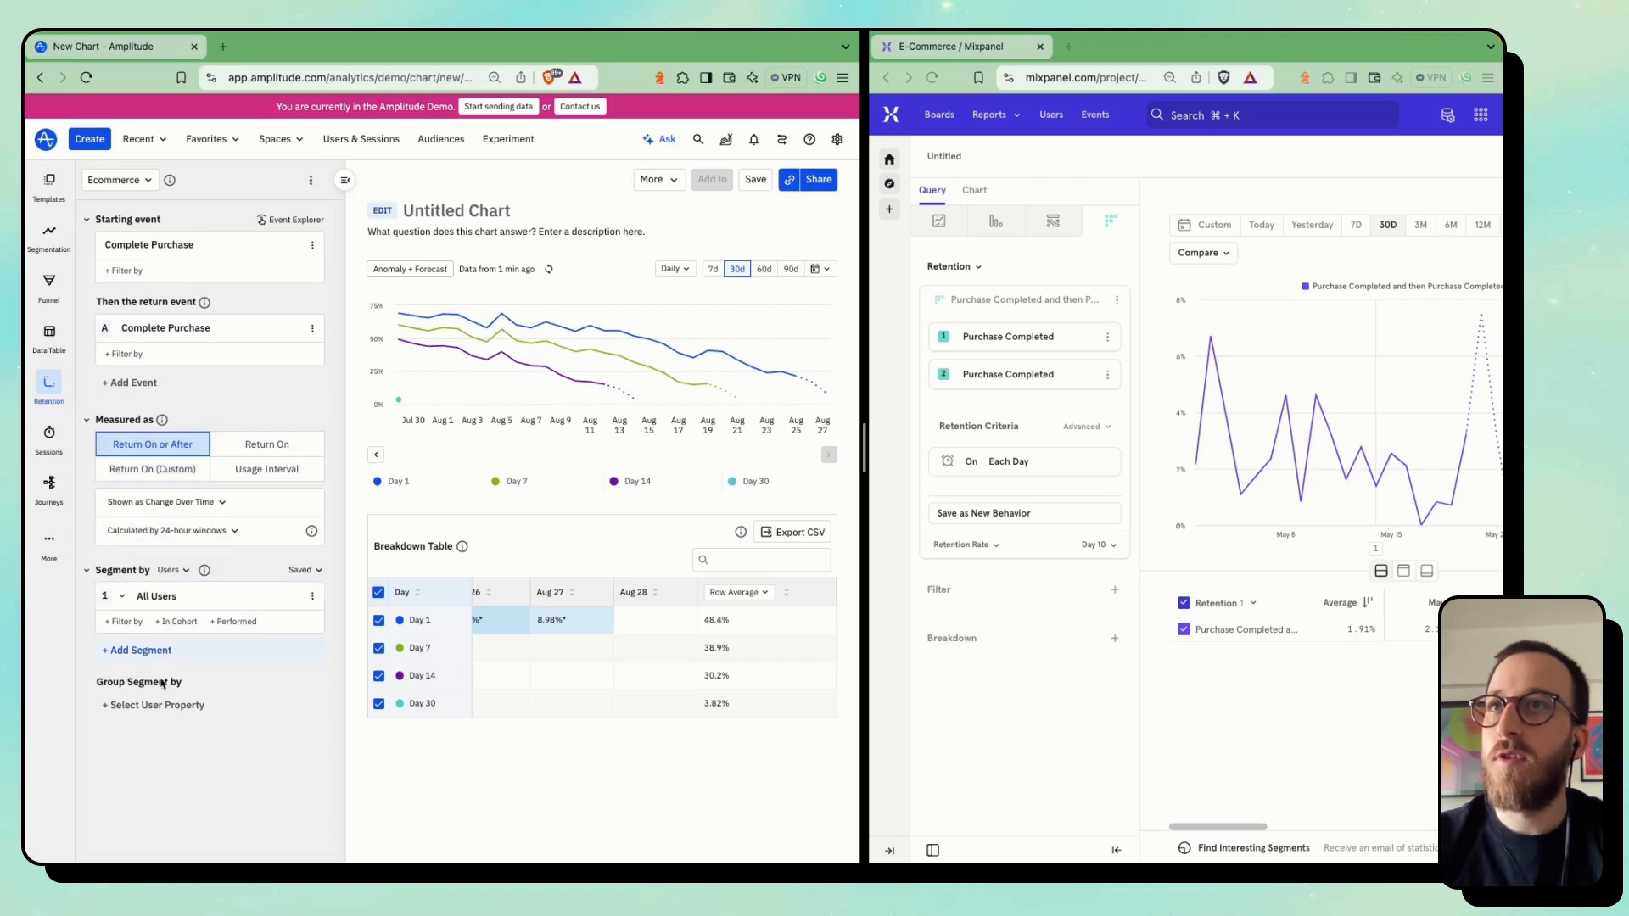
Search Amplitude's user properties for "reve" as a segment grouping, and dismiss the list
left_click(157, 705)
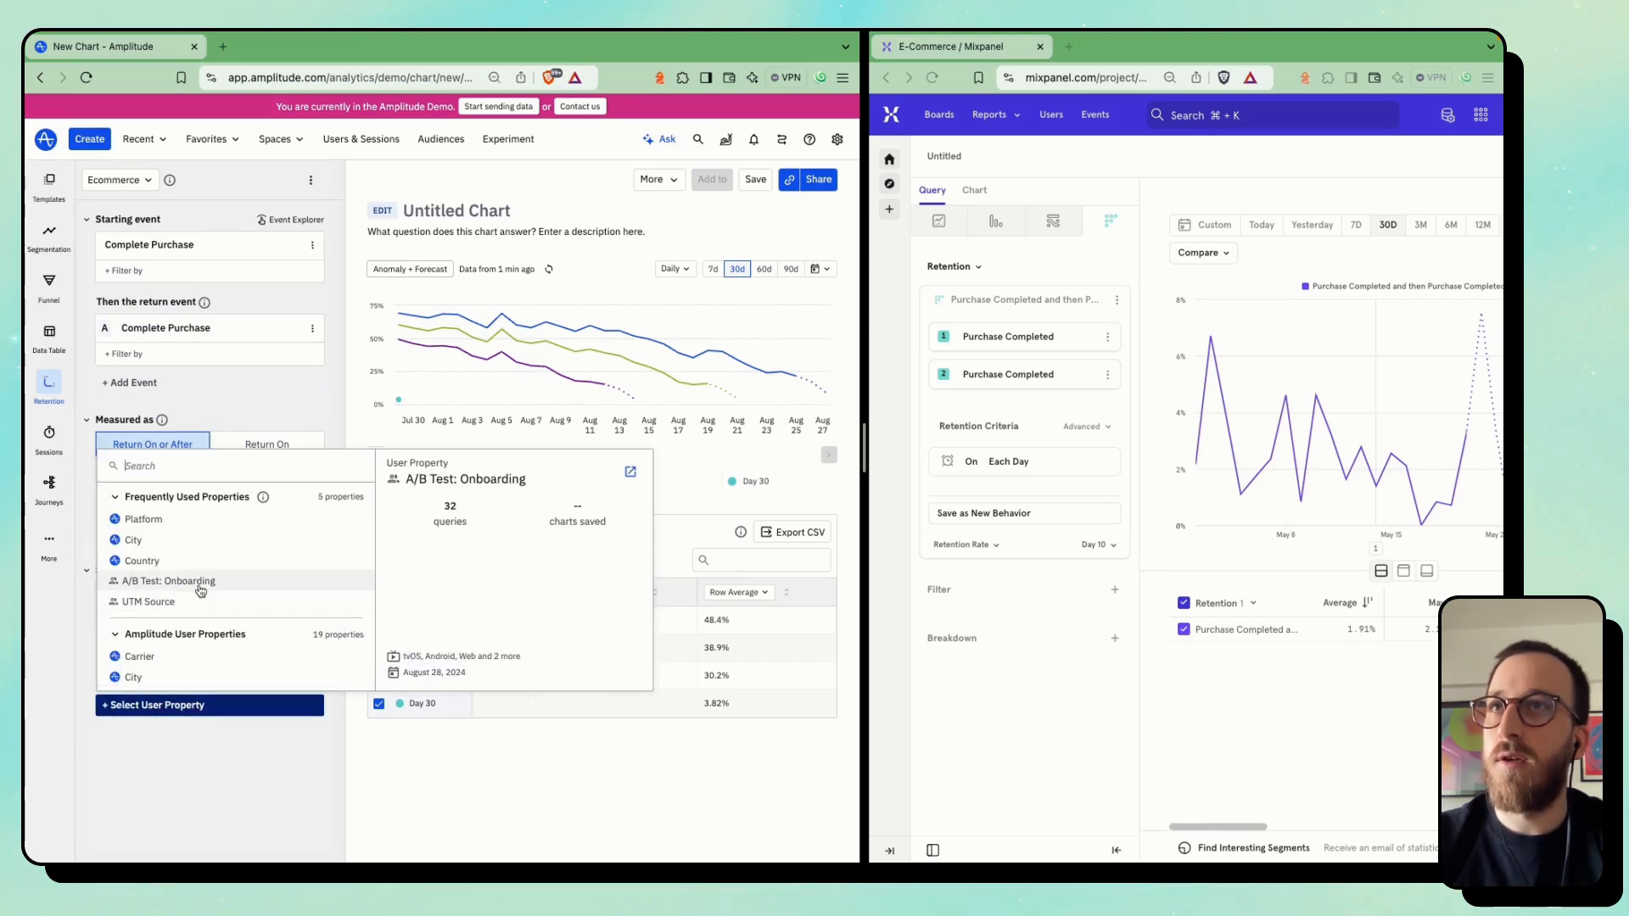
scroll(200, 584, "down", 5)
type("reve")
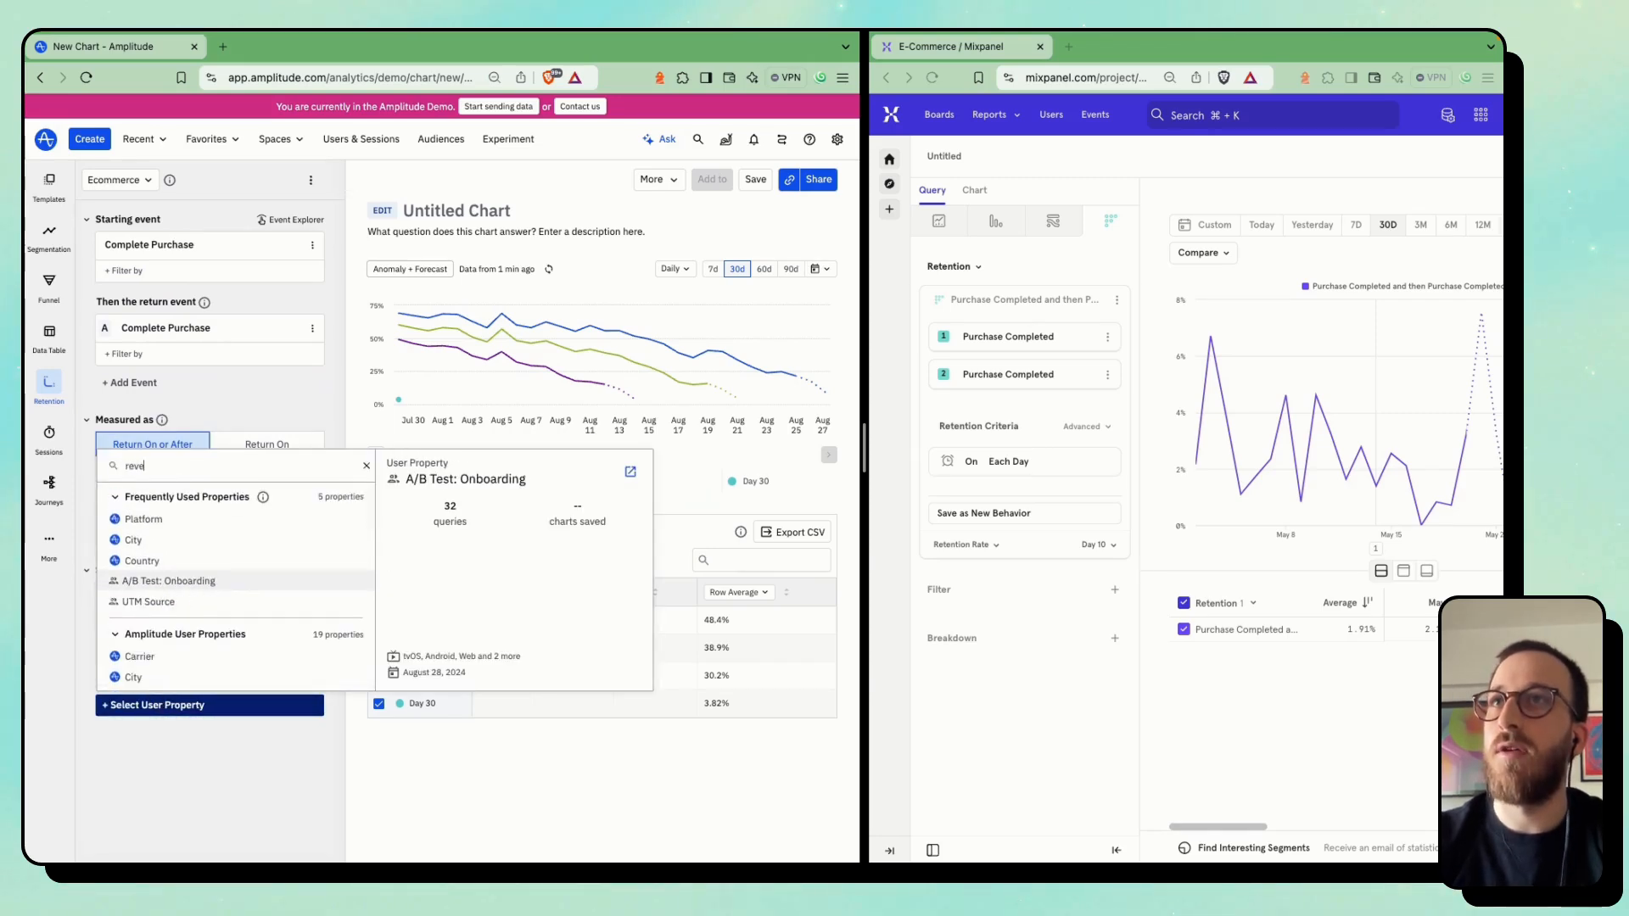
key("Escape")
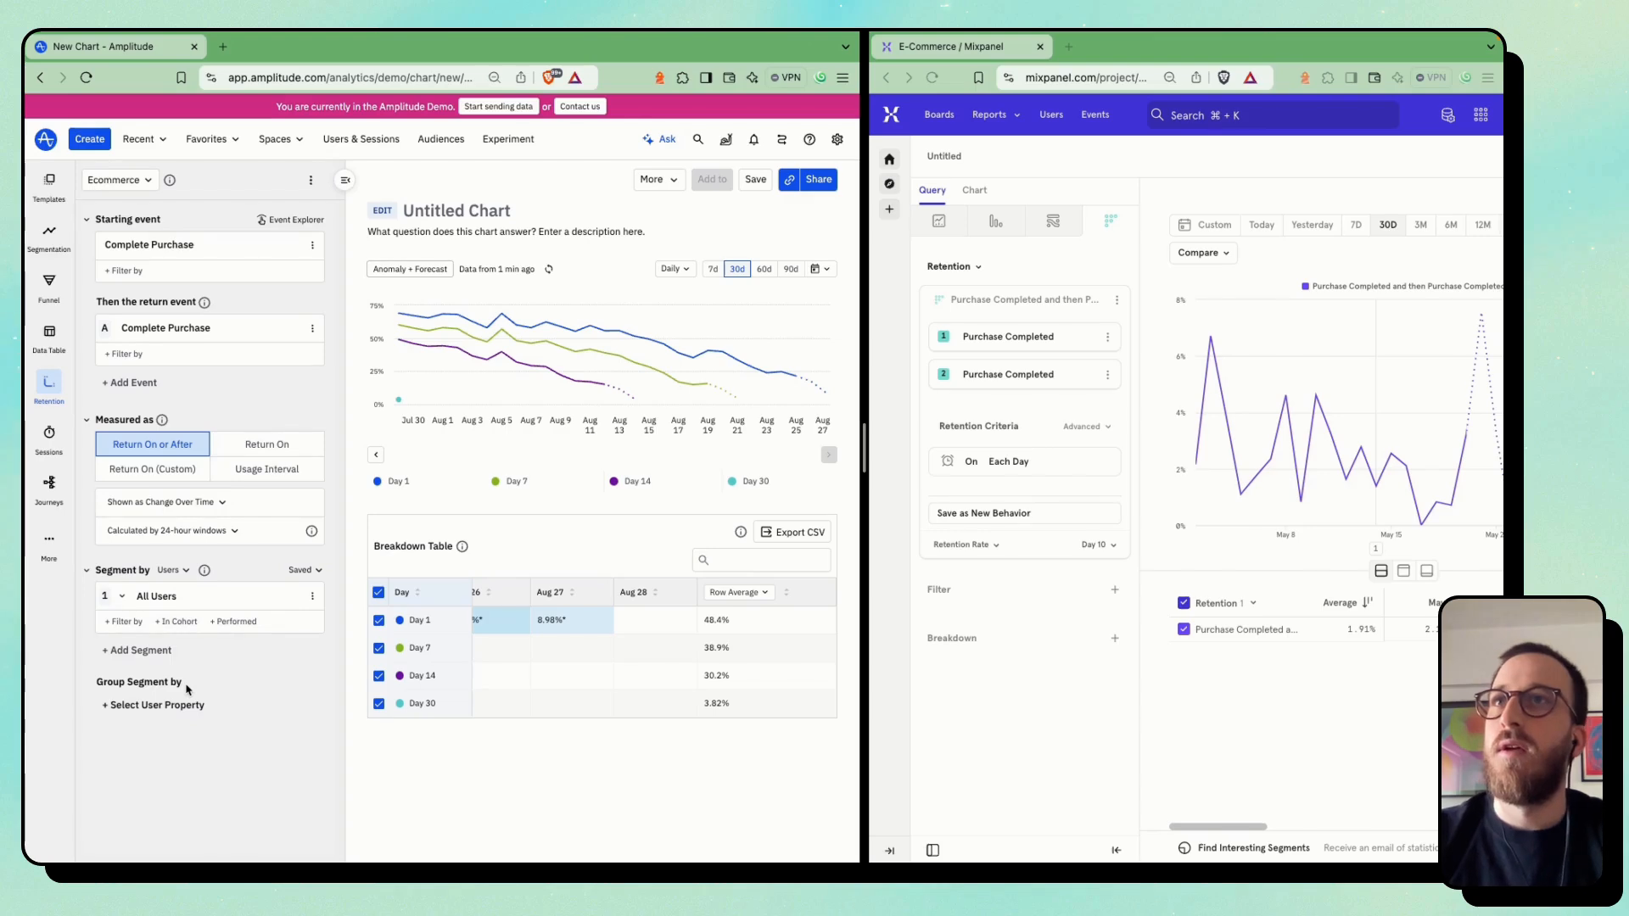
Add a Mixpanel breakdown by Aggregate Property per User, using the Sum of subtotal on Purchase Completed
left_click(1034, 638)
left_click(989, 486)
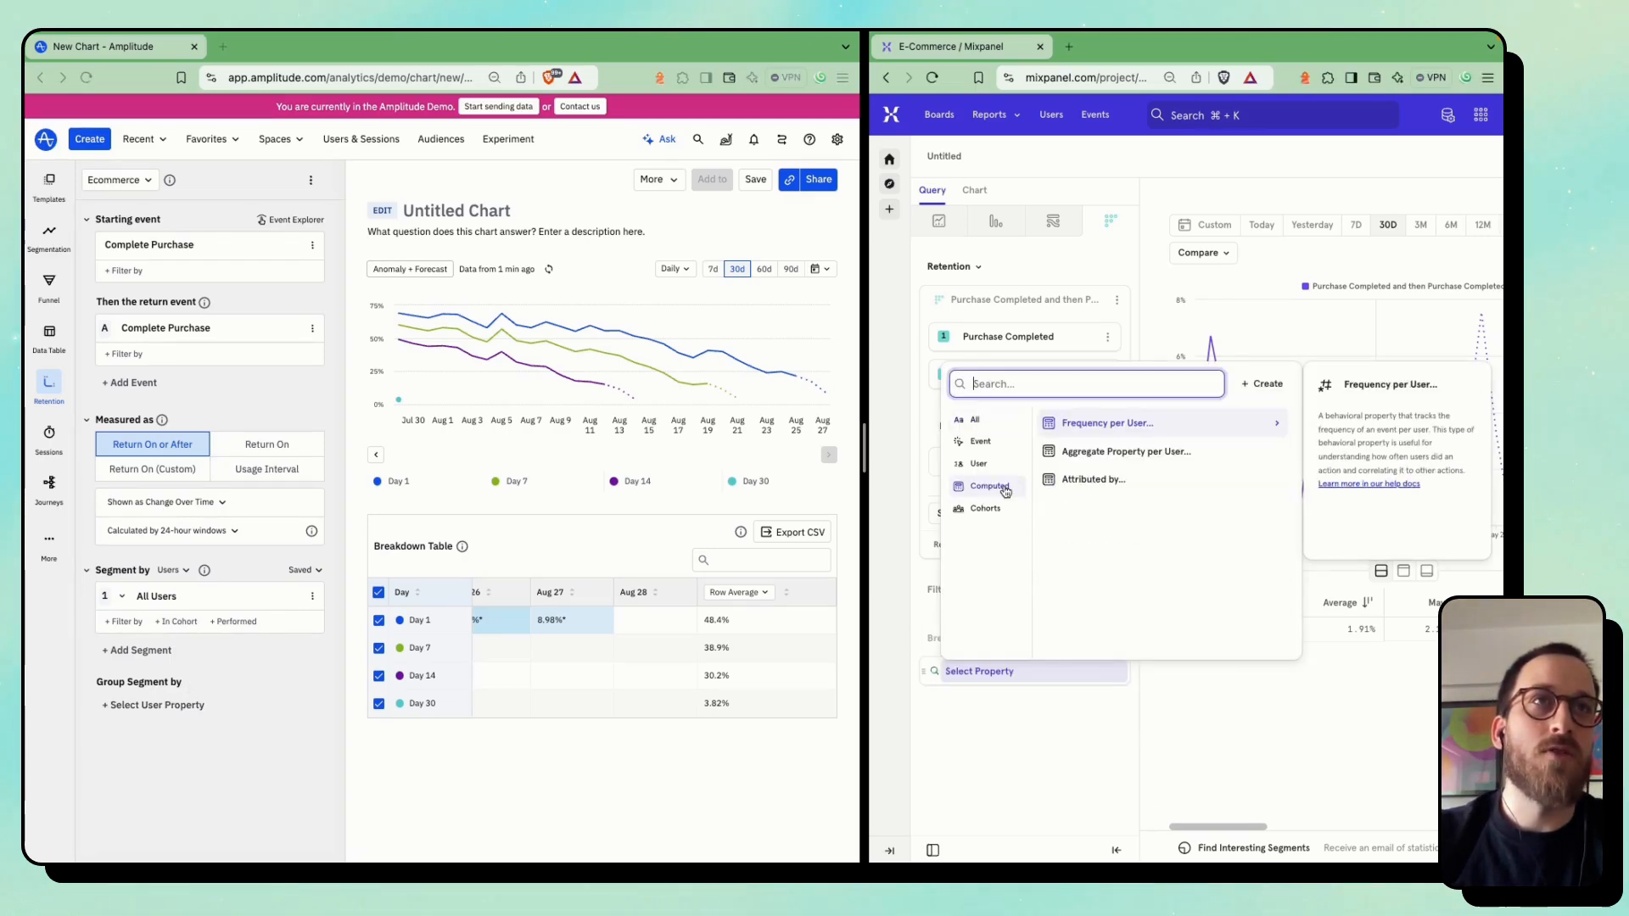
left_click(1082, 452)
left_click(1083, 618)
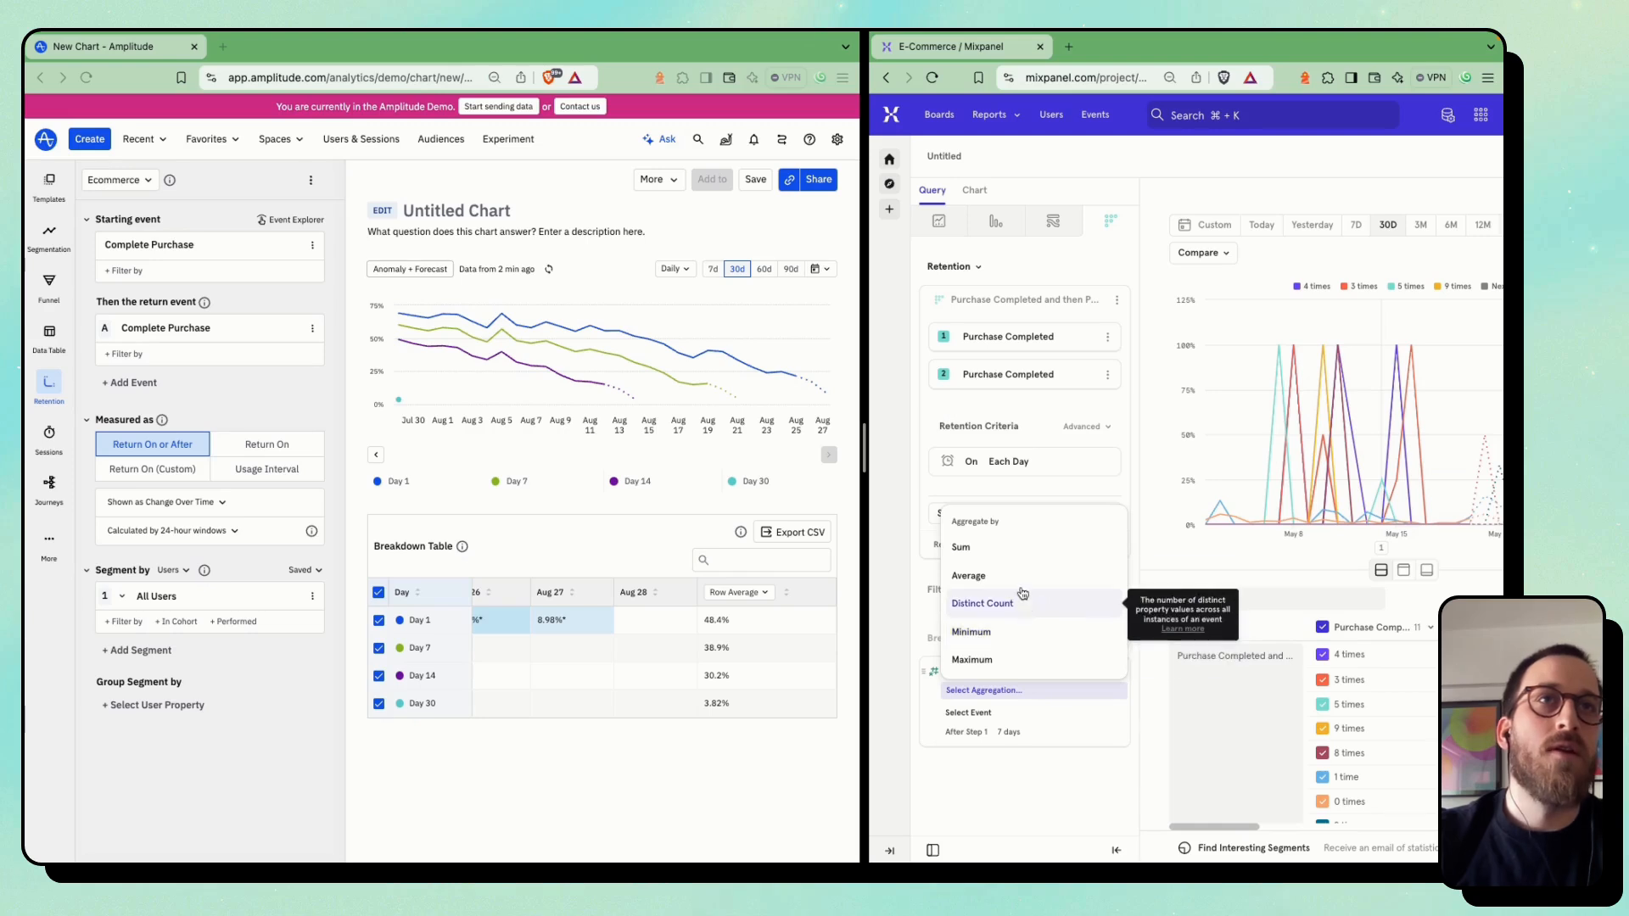
left_click(1013, 549)
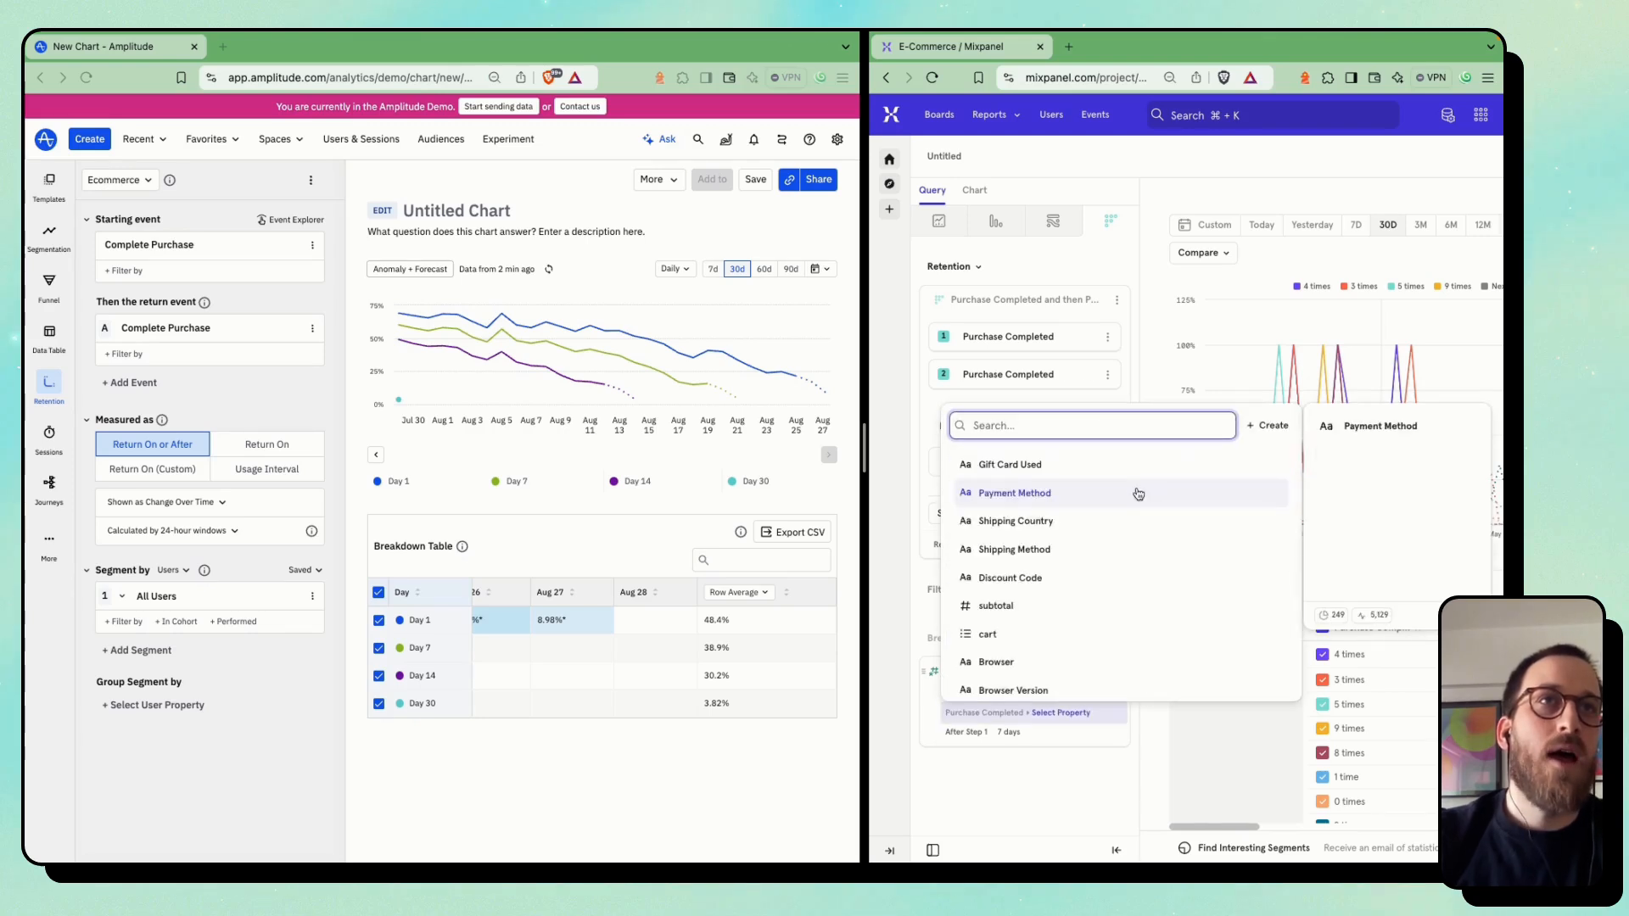
left_click(1029, 605)
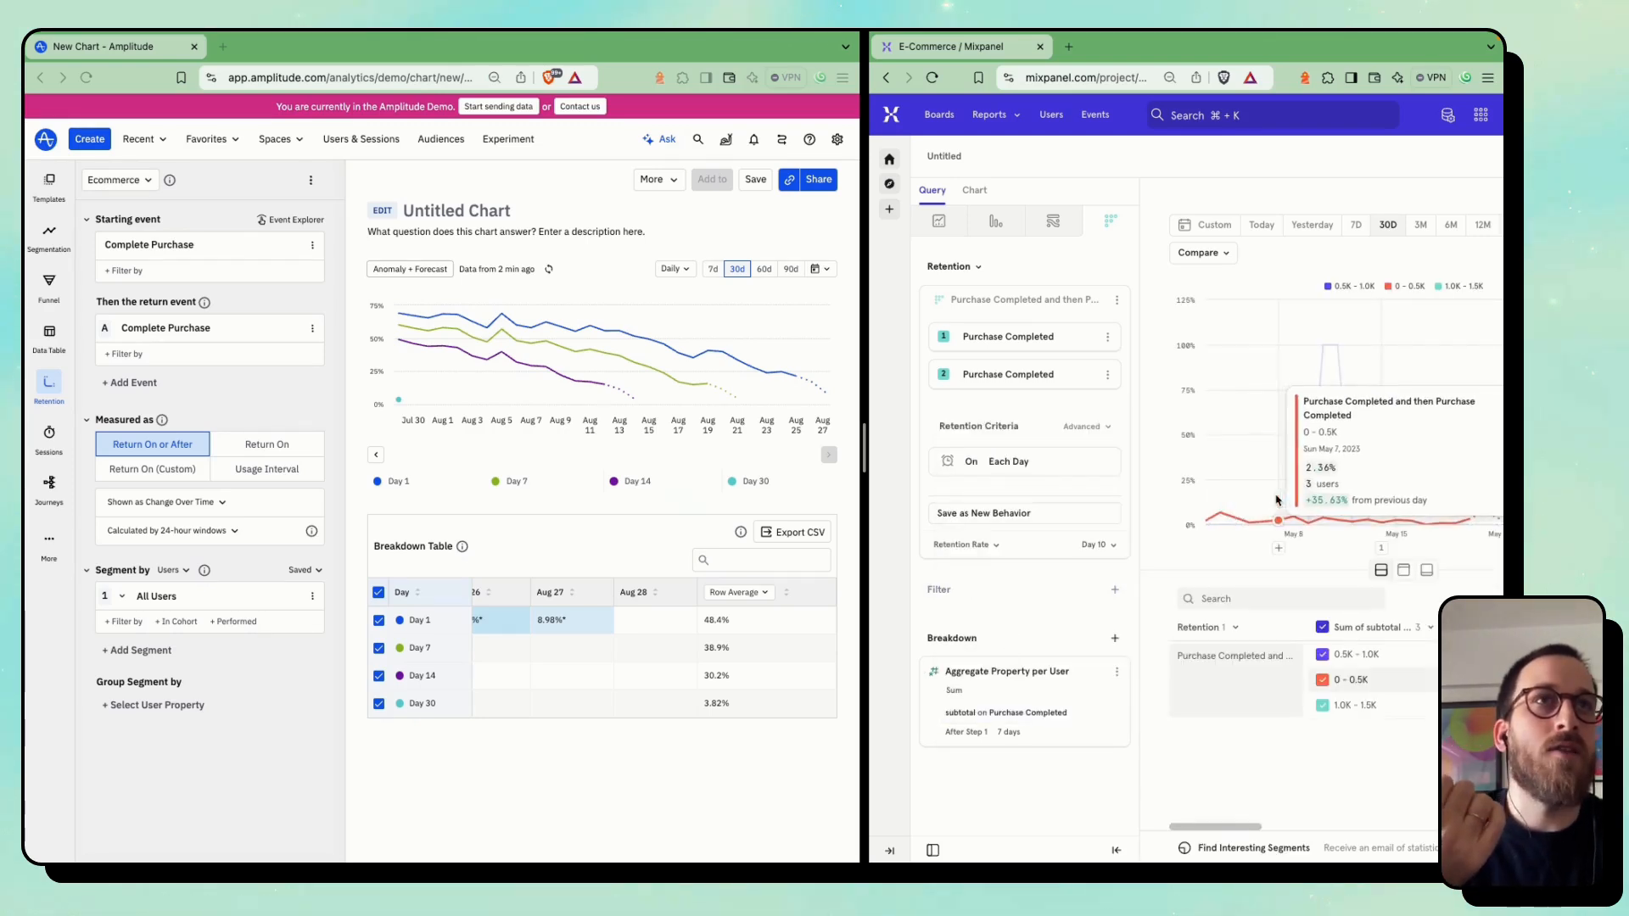
Switch the Mixpanel report back to Retention Curve and compare retention across the subtotal ranges
scroll(1324, 382, "right", 3)
left_click(1441, 253)
left_click(1429, 286)
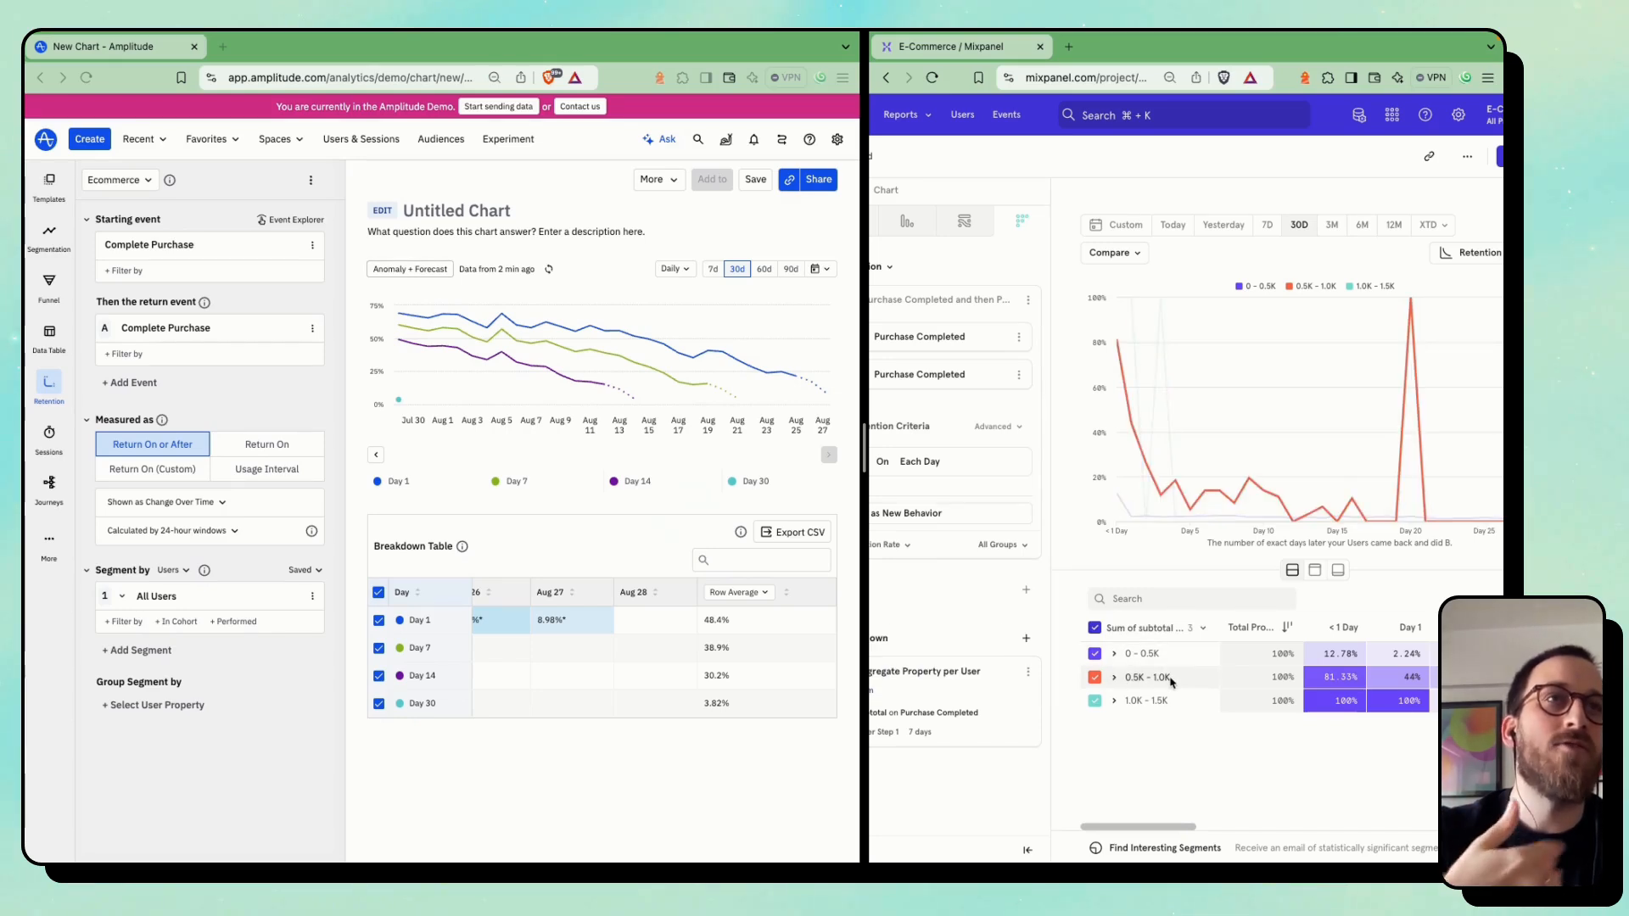
scroll(585, 713, "left", 2)
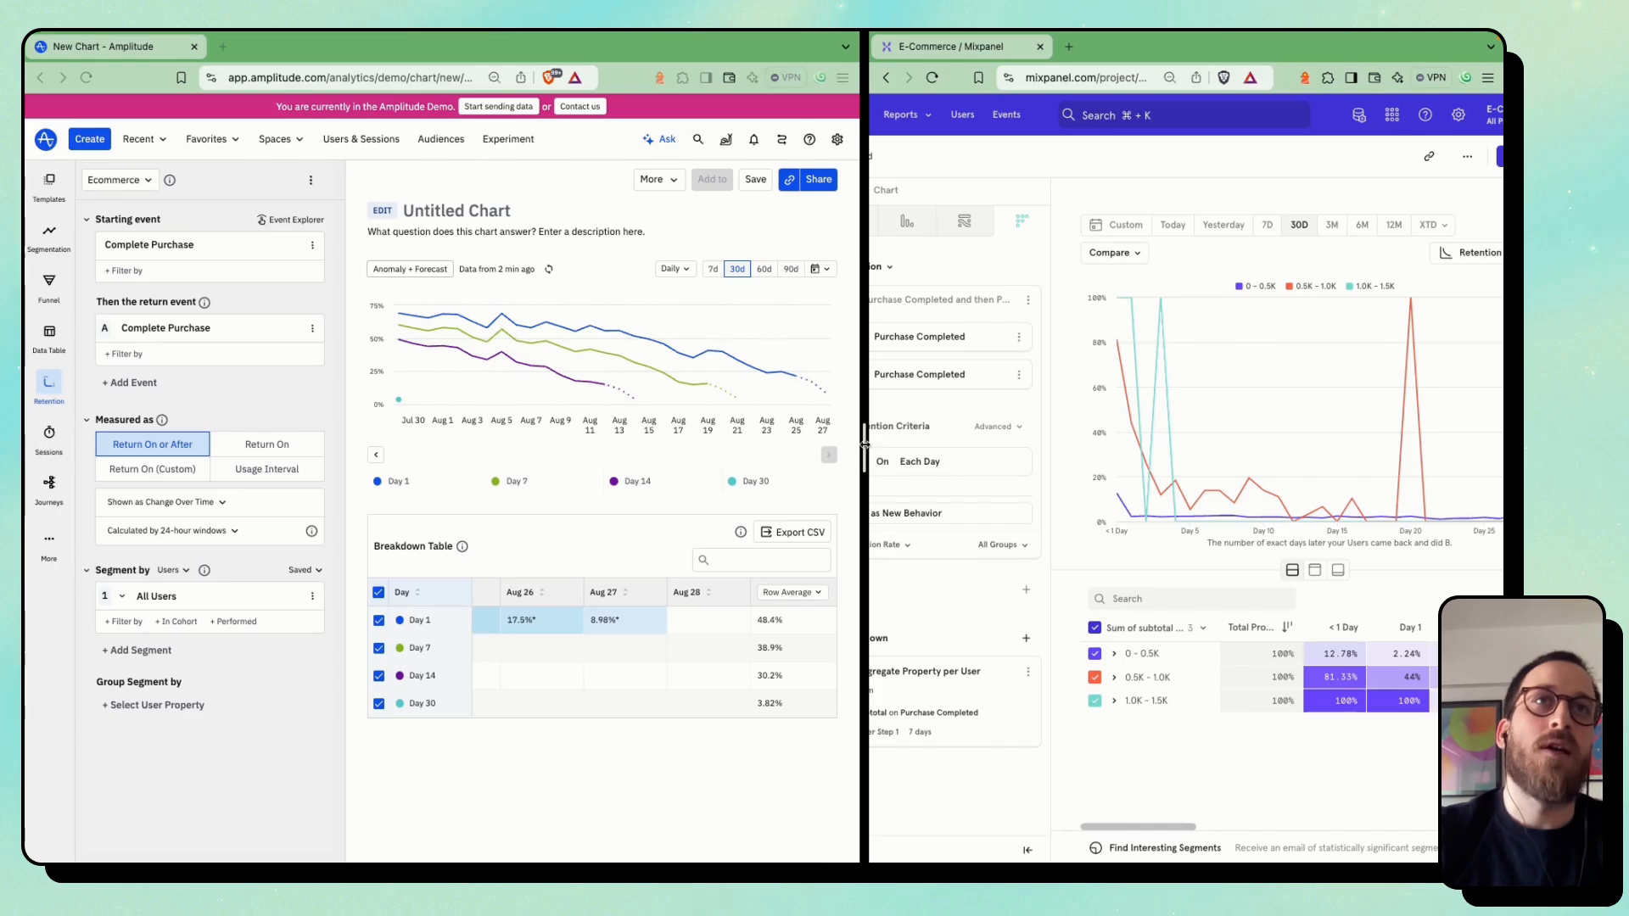
Widen the Mixpanel side and save the Amplitude chart under the name Retention in the personal space
left_click_drag(864, 444, 791, 445)
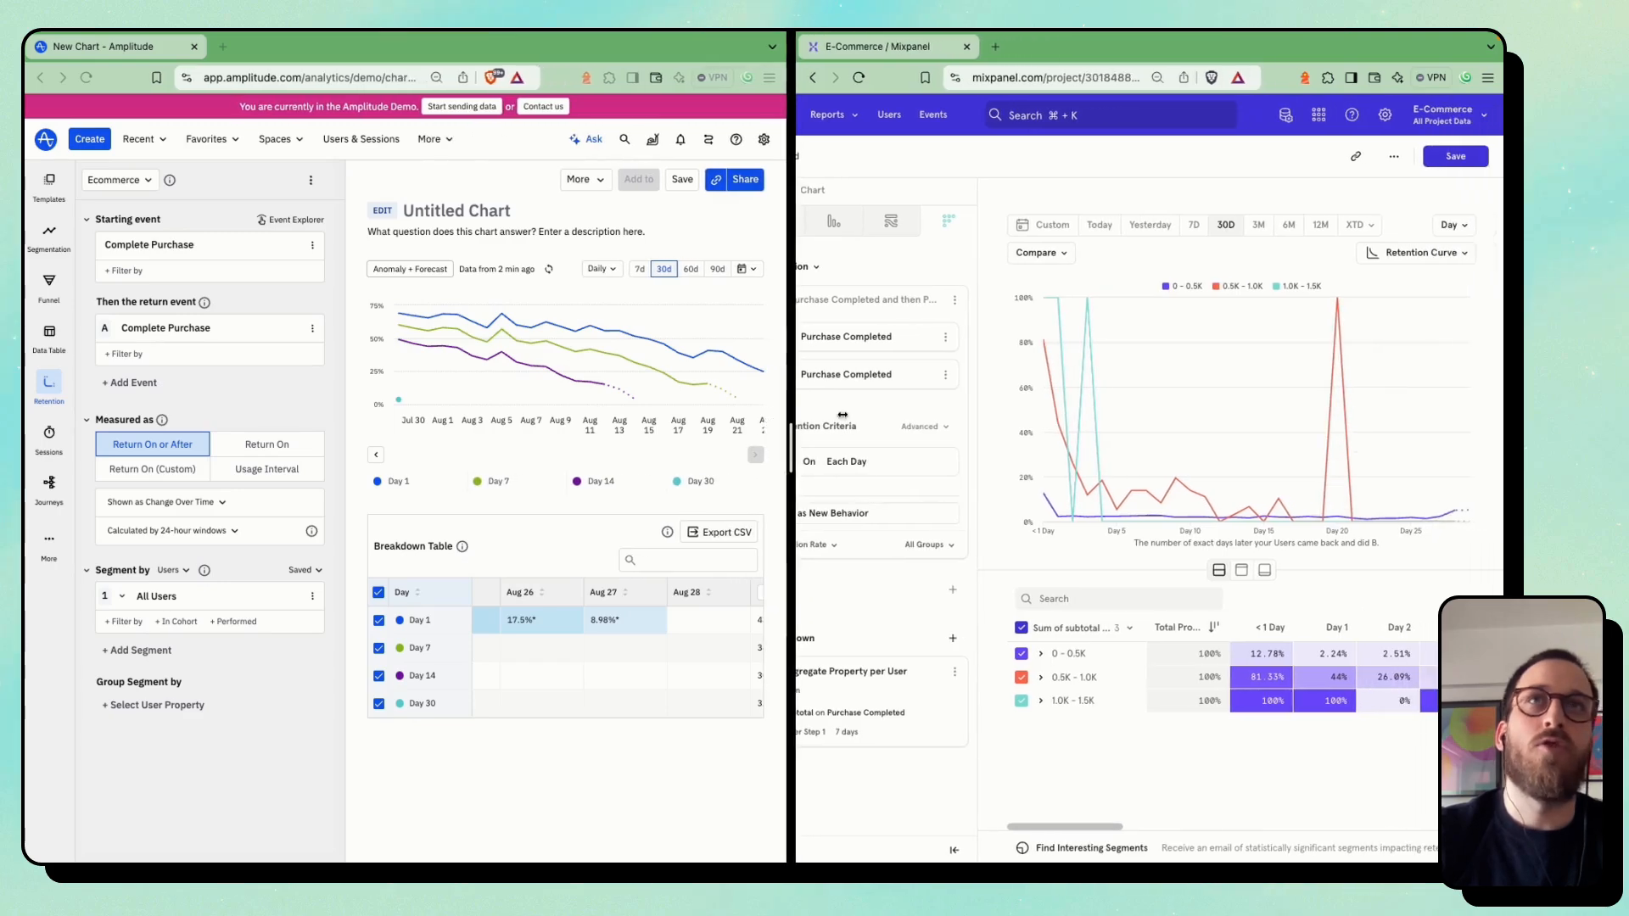
left_click(683, 183)
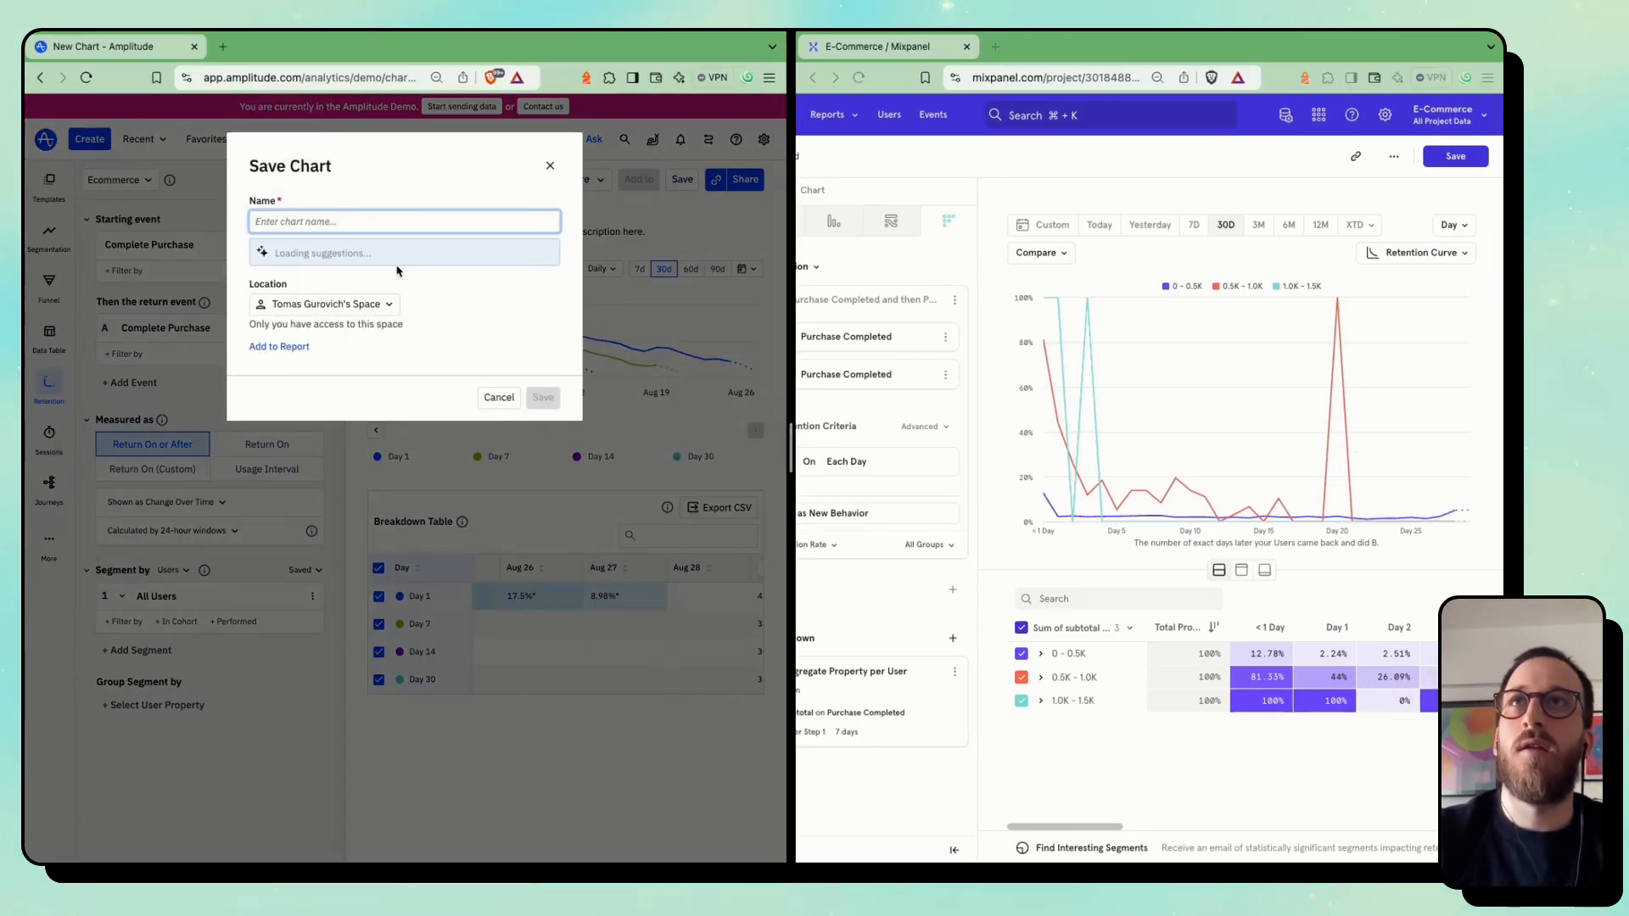
left_click(545, 413)
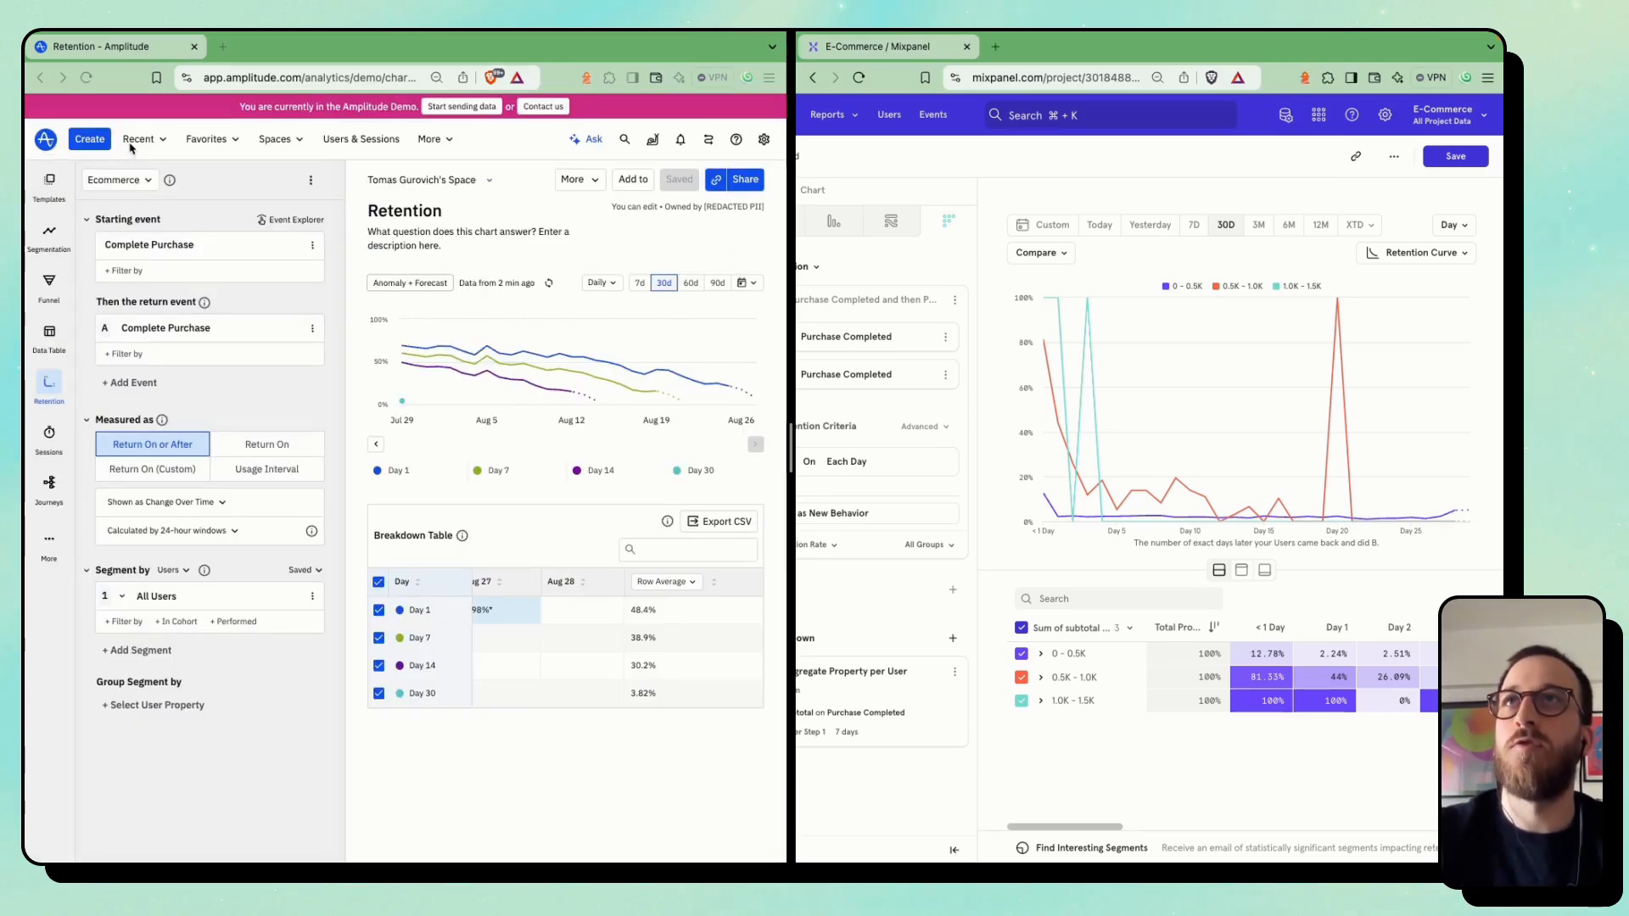
Review Amplitude's recent content, go to its home page and look over the content types that can be created
left_click(140, 143)
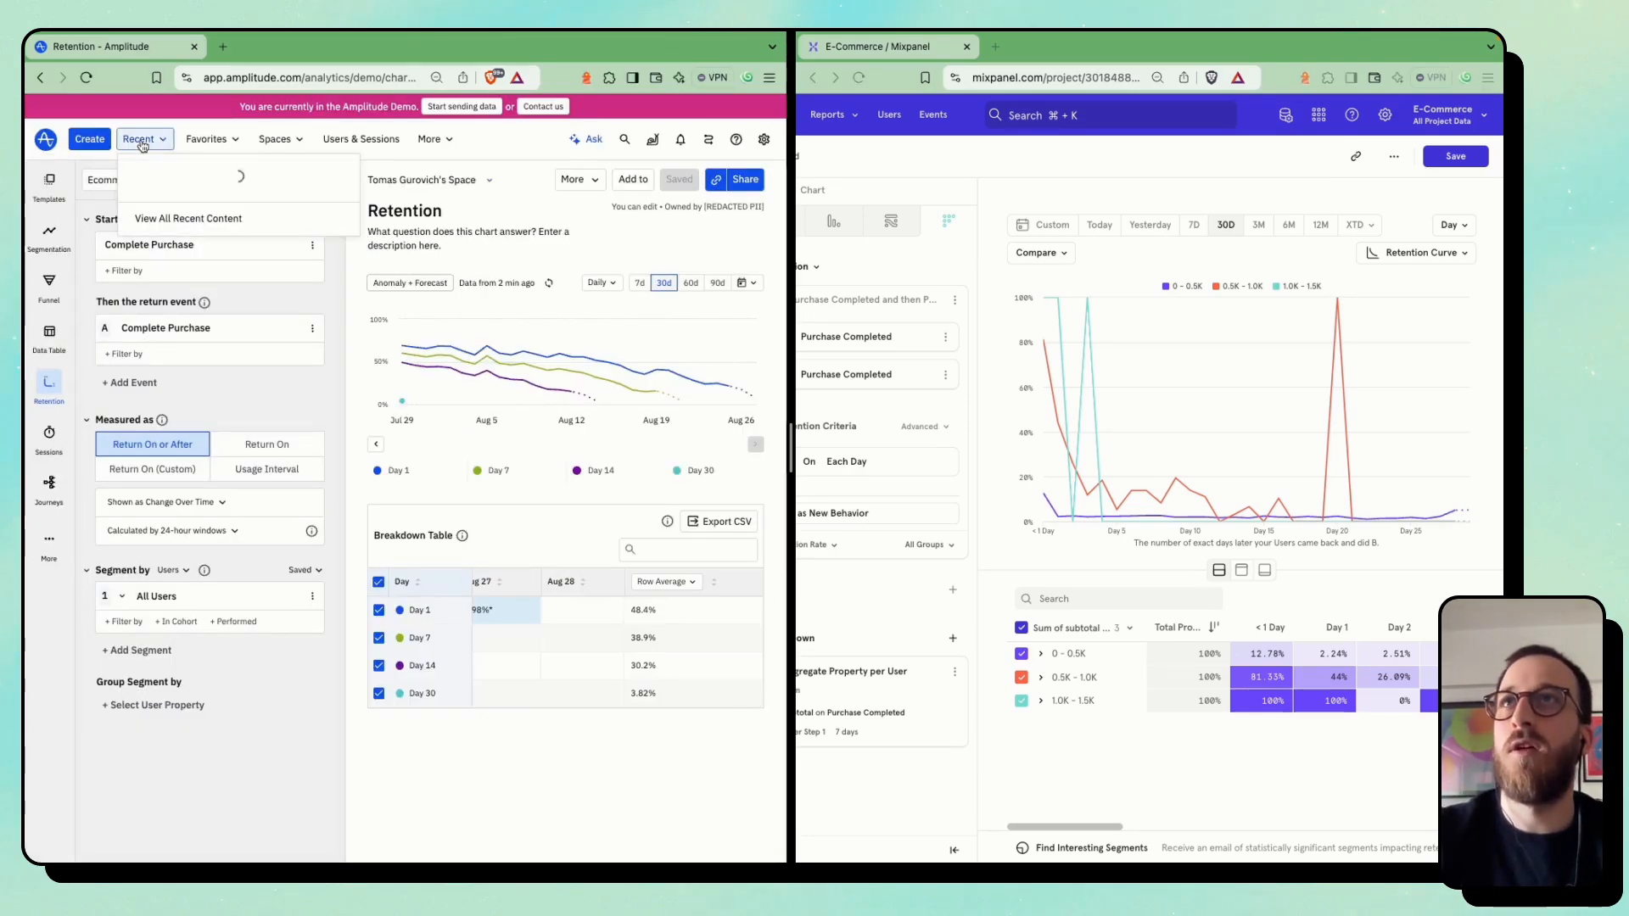
left_click(46, 139)
left_click(90, 139)
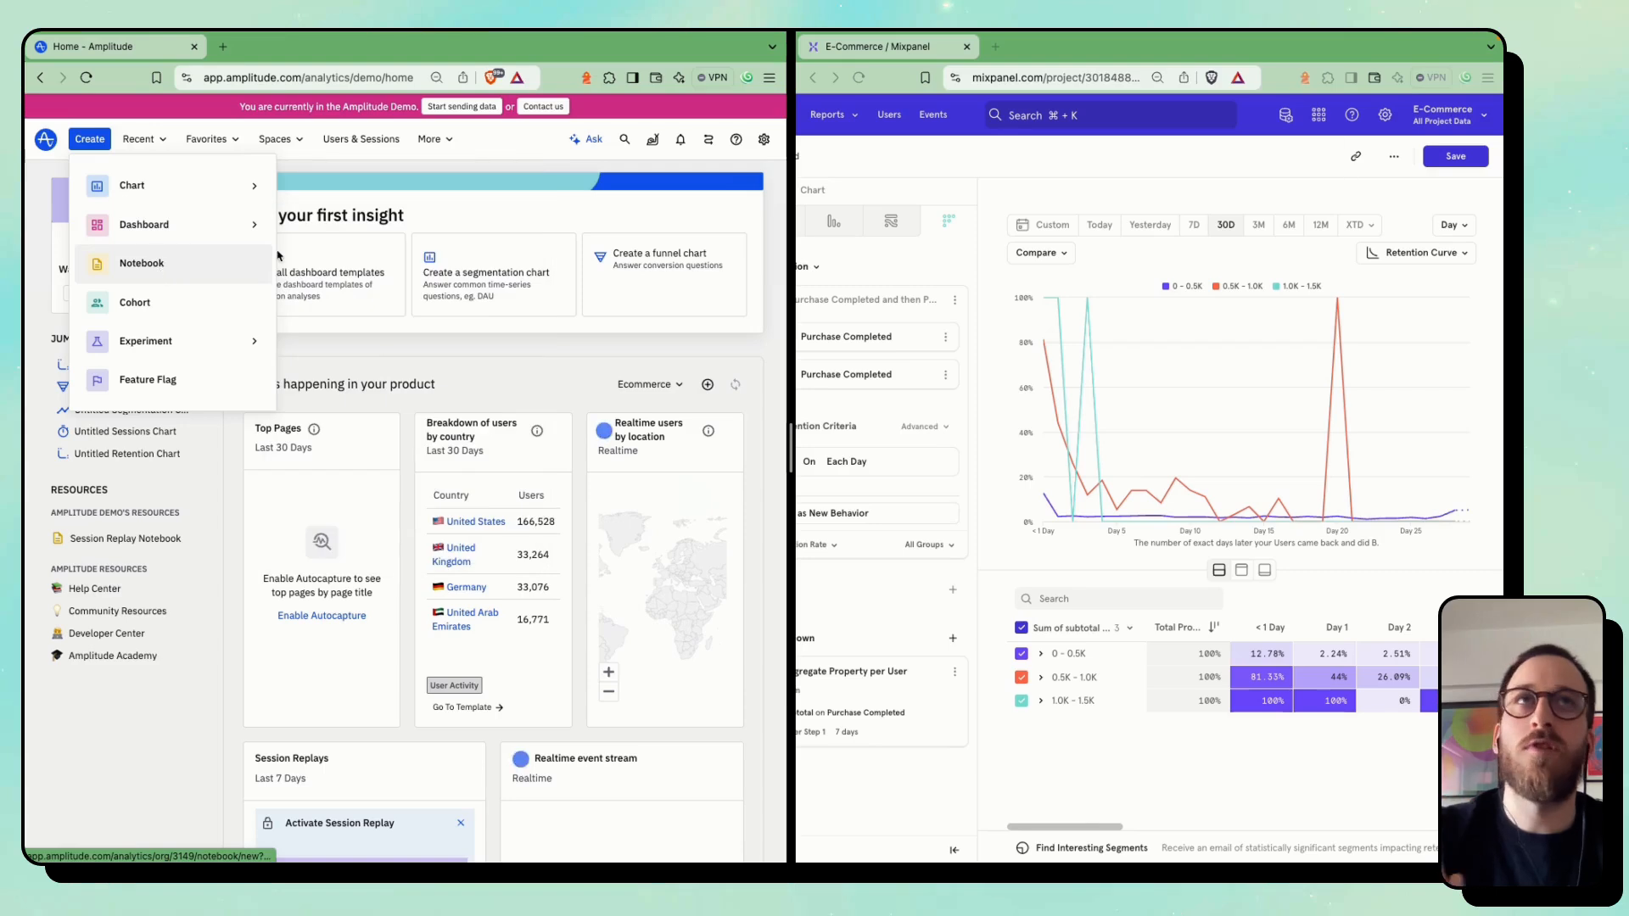
left_click(891, 146)
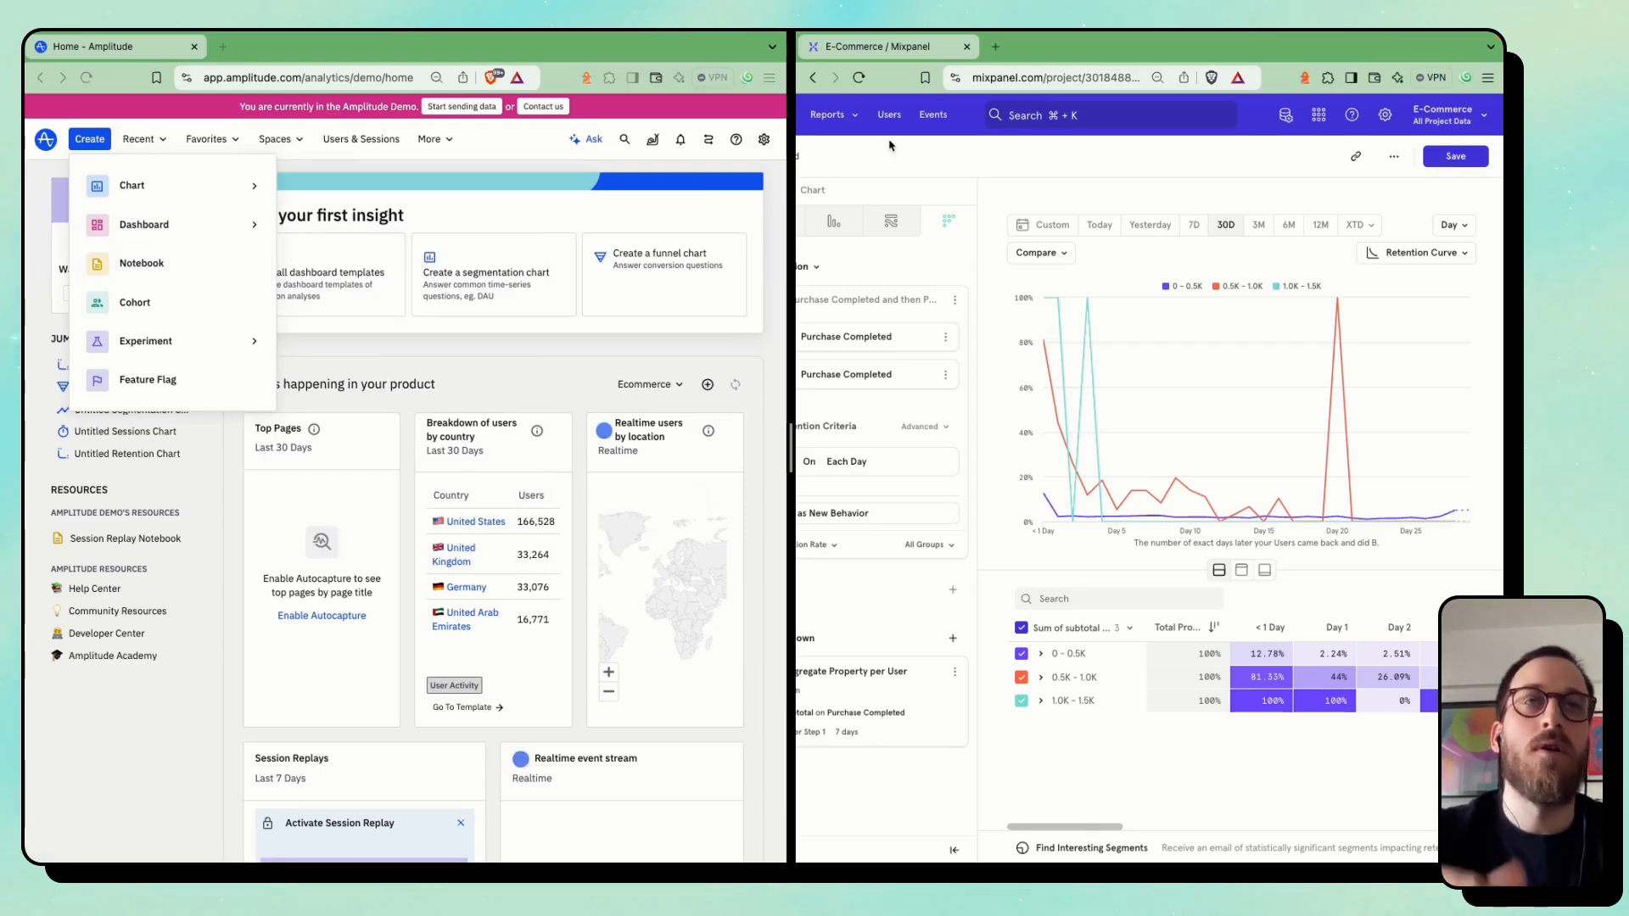